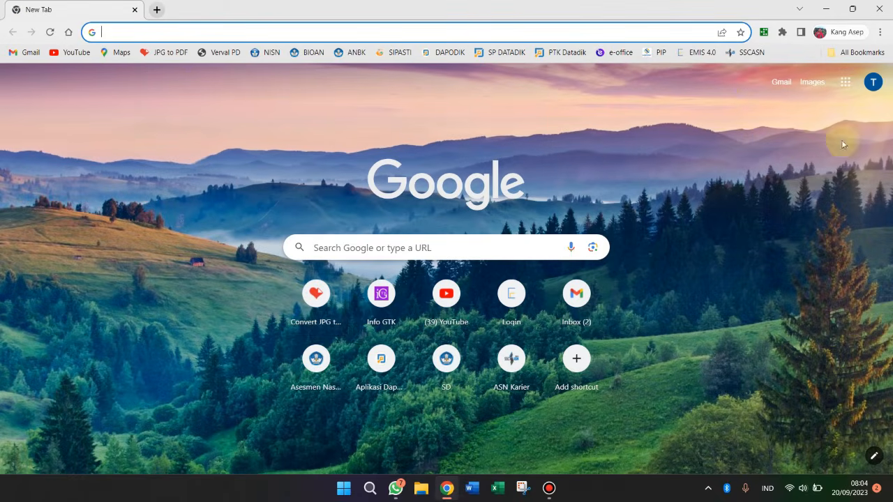
- Load the EMIS 4.0 homepage at emis.kemenag.go.id from the bookmark, and bring up File Explorer
click(690, 53)
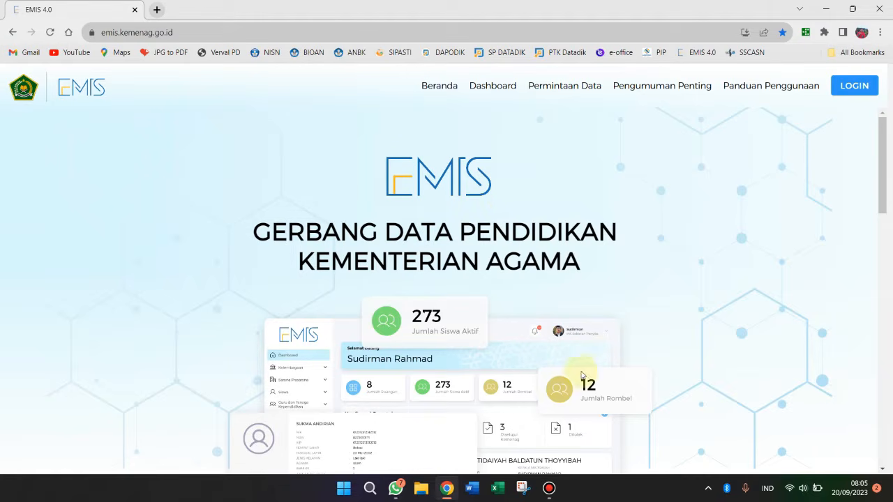
click(419, 491)
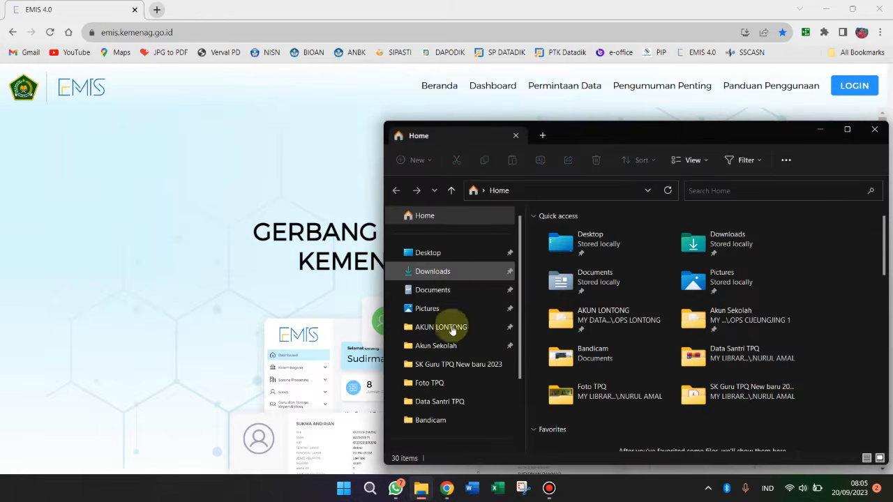
- Open the 'BERKAS YANG HARUS DI SIAPKAN' checklist from E:\.TPQ JATIGEDE\EMIS 4.0 2023 in Notepad
scroll(433, 329, down, 2)
click(429, 421)
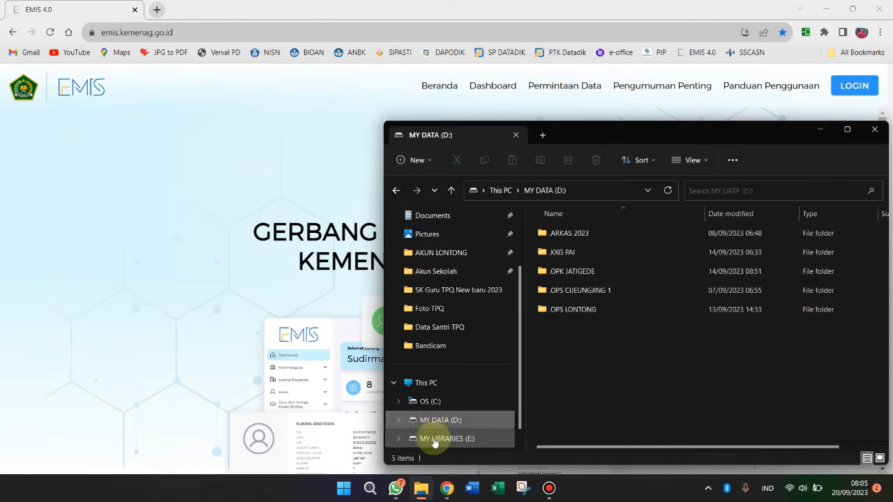
click(439, 438)
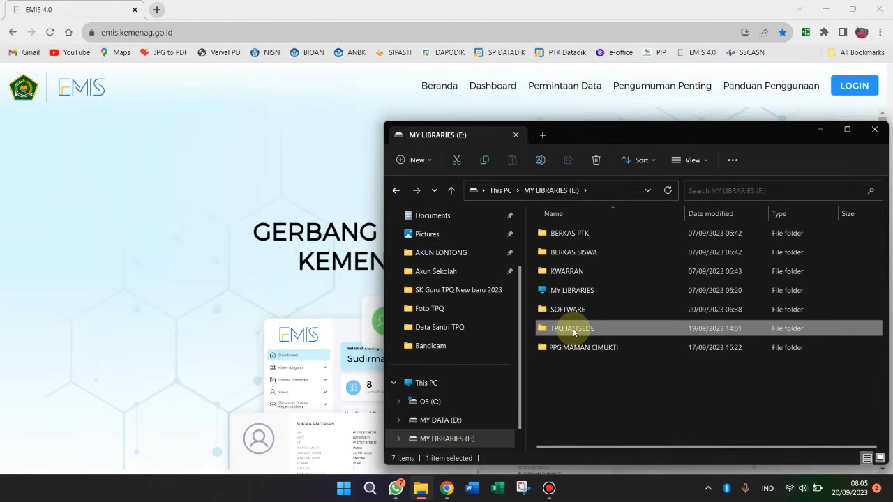
double_click(573, 328)
scroll(572, 312, down, 2)
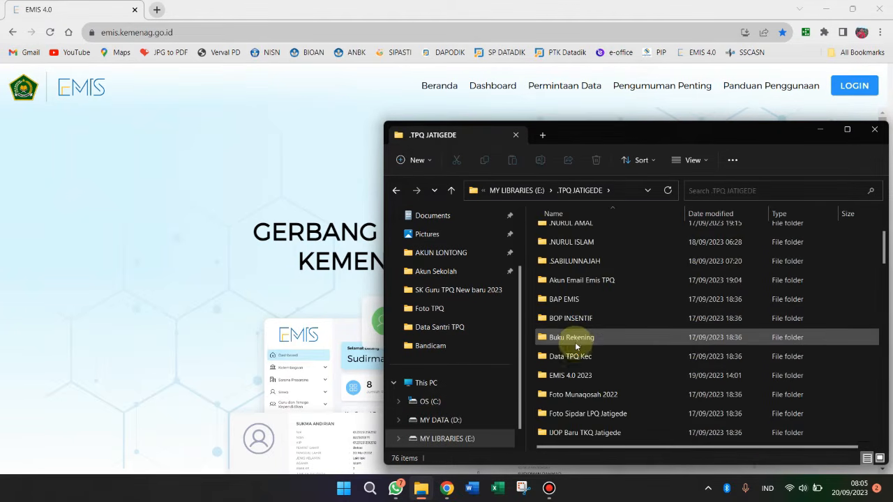
double_click(585, 379)
double_click(579, 235)
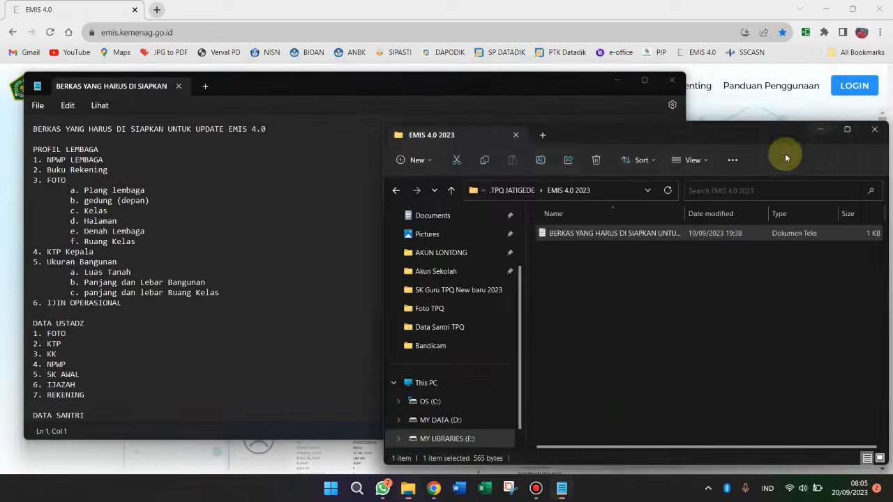
click(820, 129)
- Maximize Notepad and zoom the checklist in to 240%
click(644, 80)
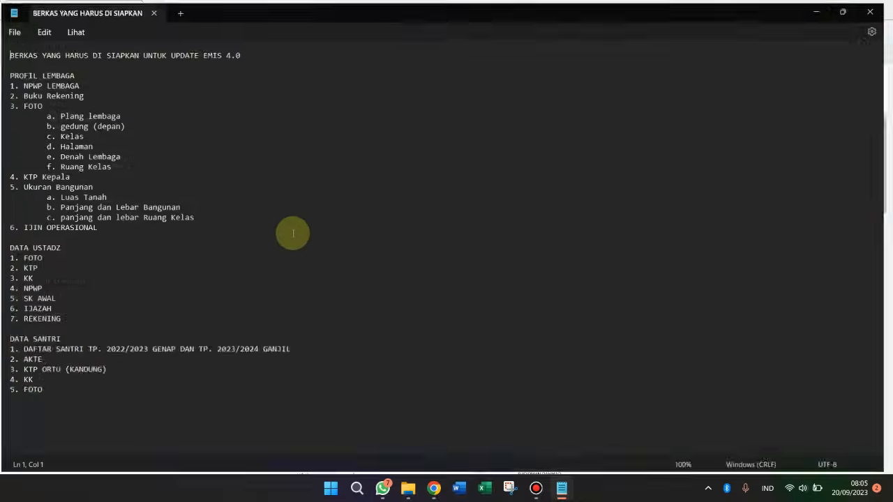
scroll(161, 237, up, 12)
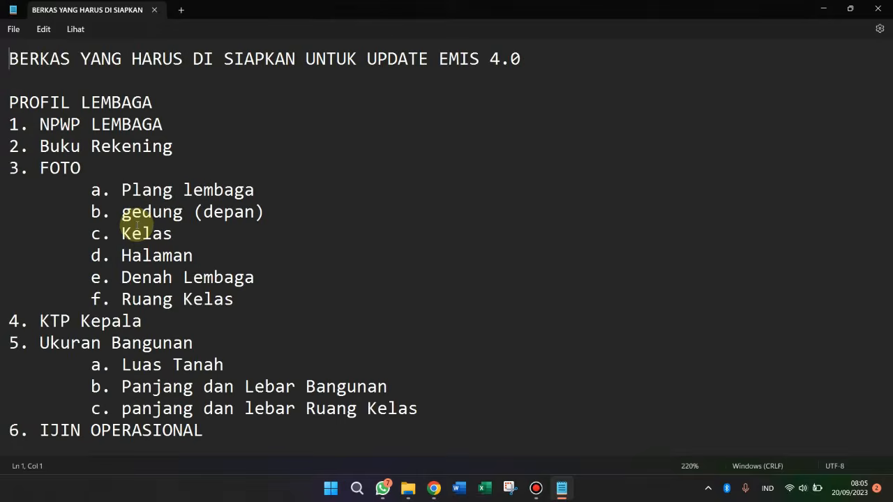
scroll(146, 192, up, 1)
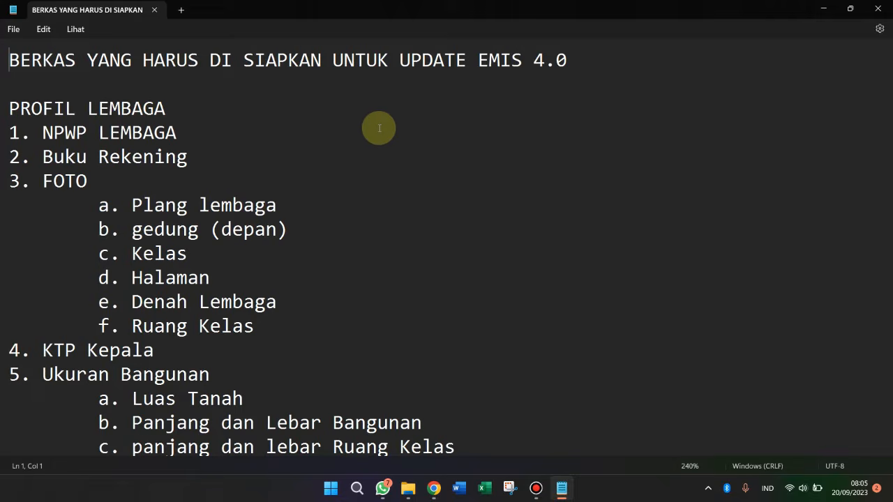
scroll(228, 144, down, 1)
scroll(227, 144, up, 1)
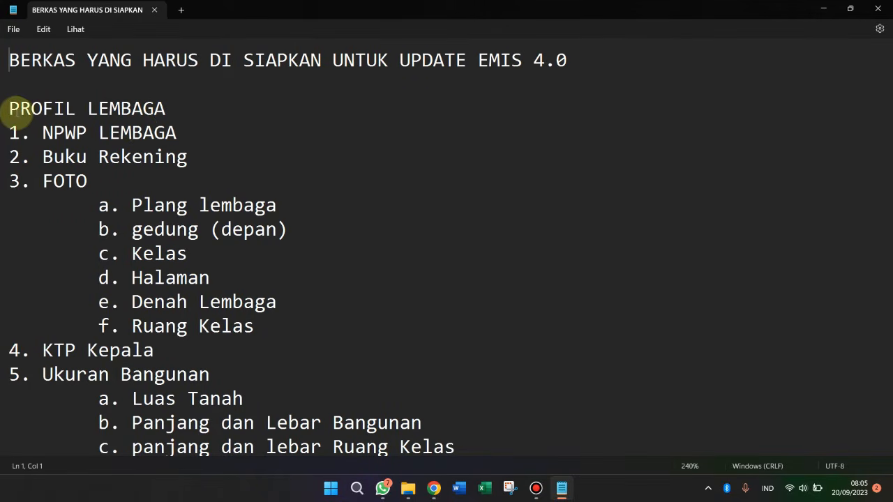
- Highlight the PROFIL LEMBAGA heading, the 3. FOTO item, and the Plang lembaga and gedung (depan) photos
drag(8, 106, 185, 140)
click(184, 140)
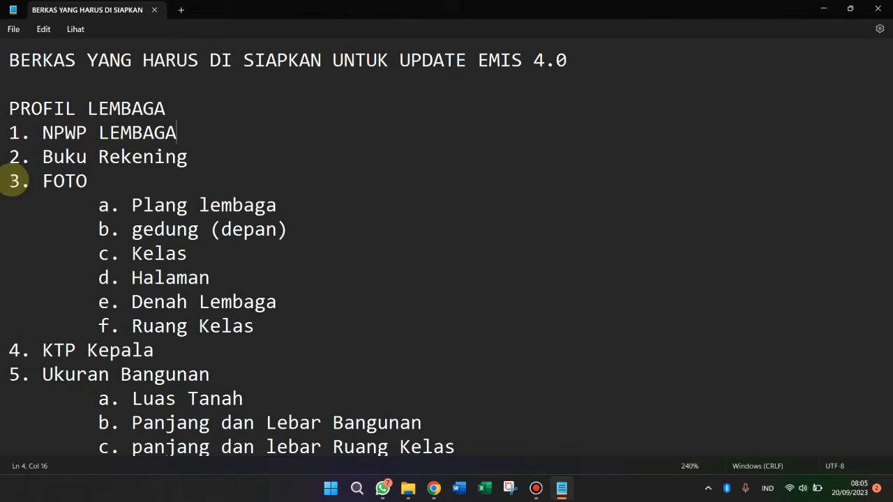
drag(16, 182, 111, 184)
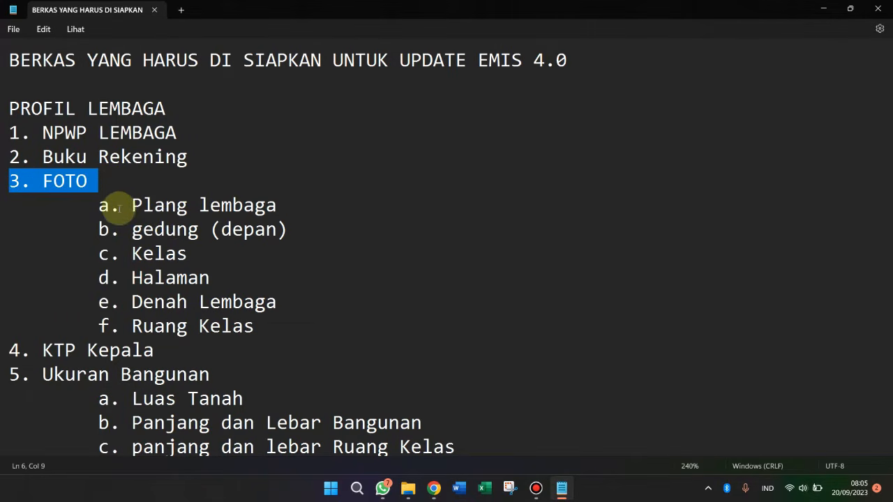
drag(142, 205, 276, 205)
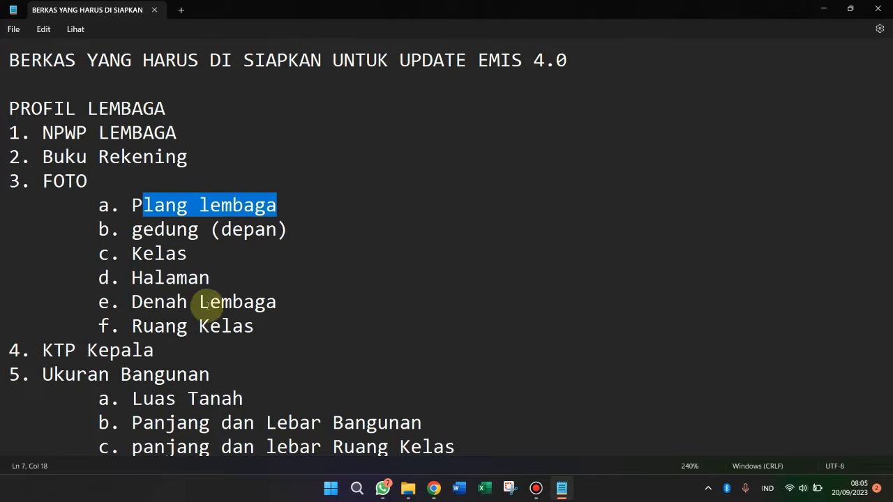
drag(132, 229, 288, 228)
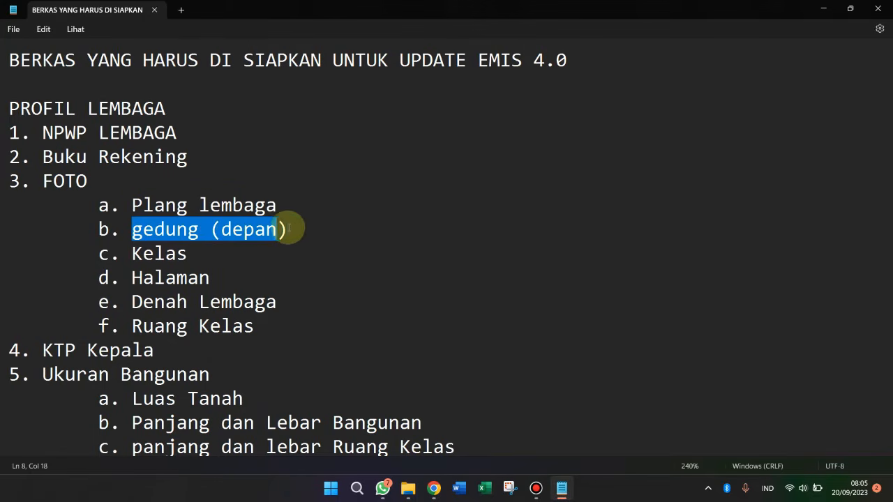
click(166, 230)
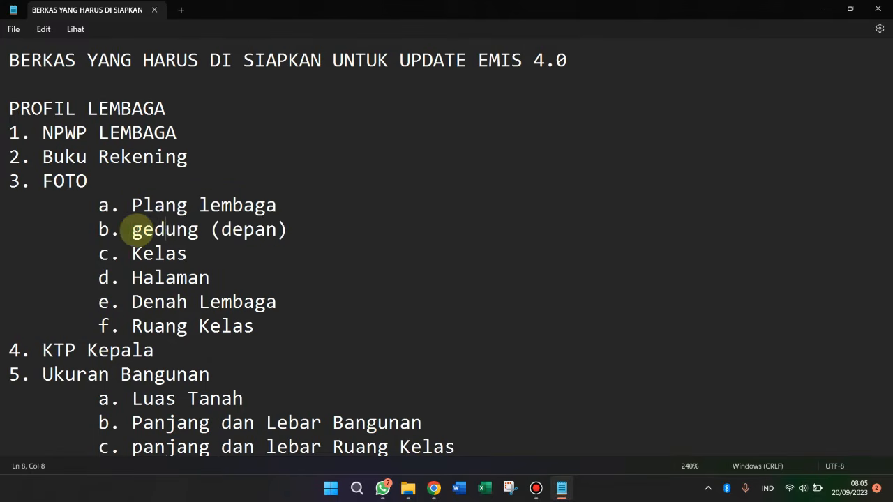
drag(132, 231, 202, 230)
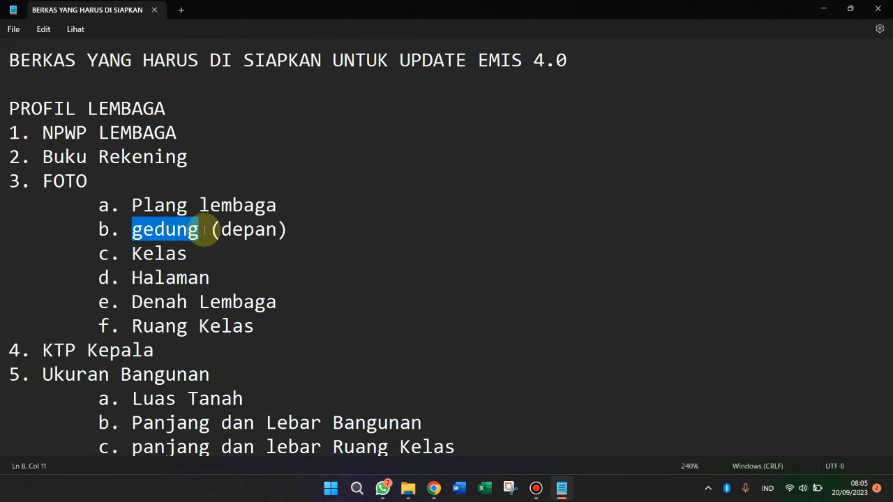
click(134, 230)
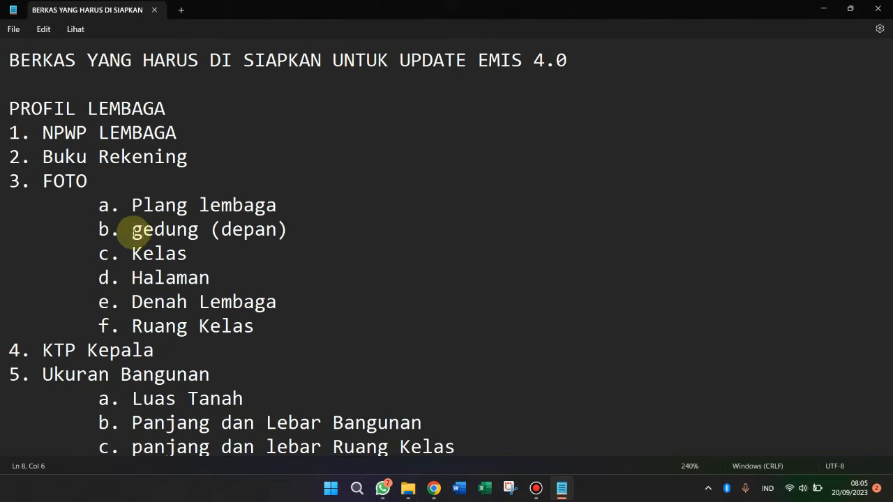
drag(129, 230, 197, 238)
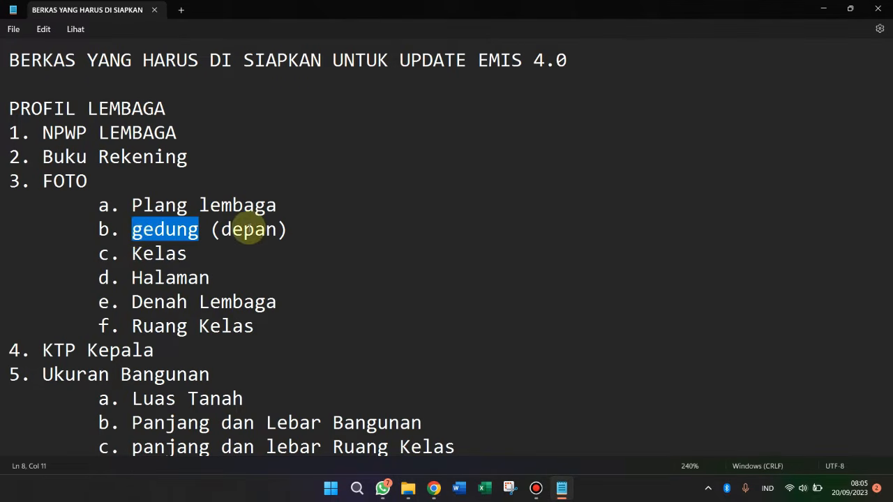
click(152, 230)
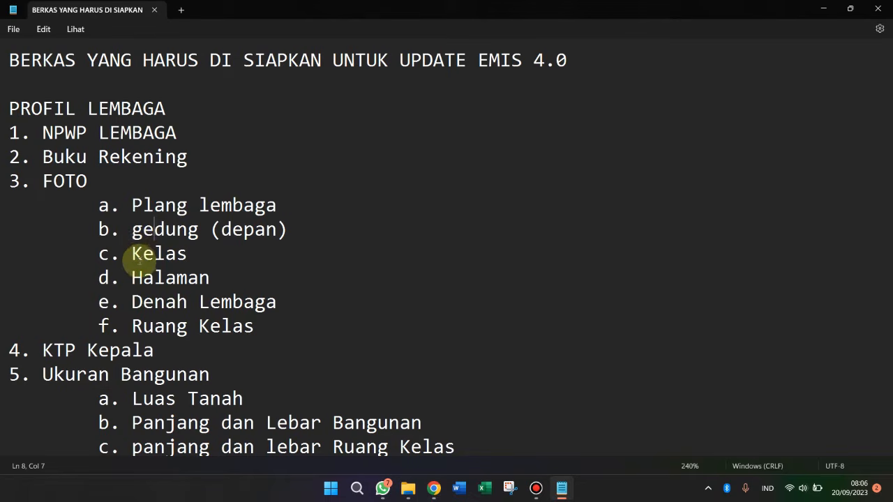
- Highlight the Kelas, Ruang Kelas, Halaman and Denah Lembaga photo items in turn
drag(132, 255, 197, 259)
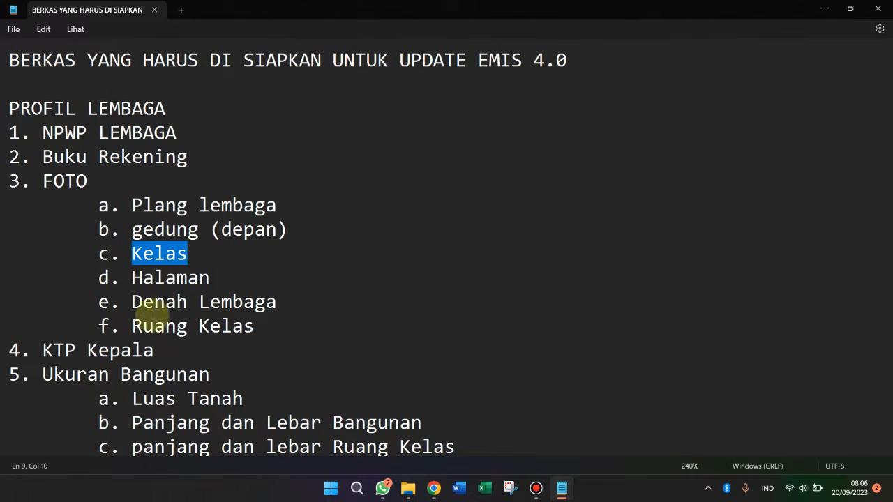
drag(134, 325, 241, 331)
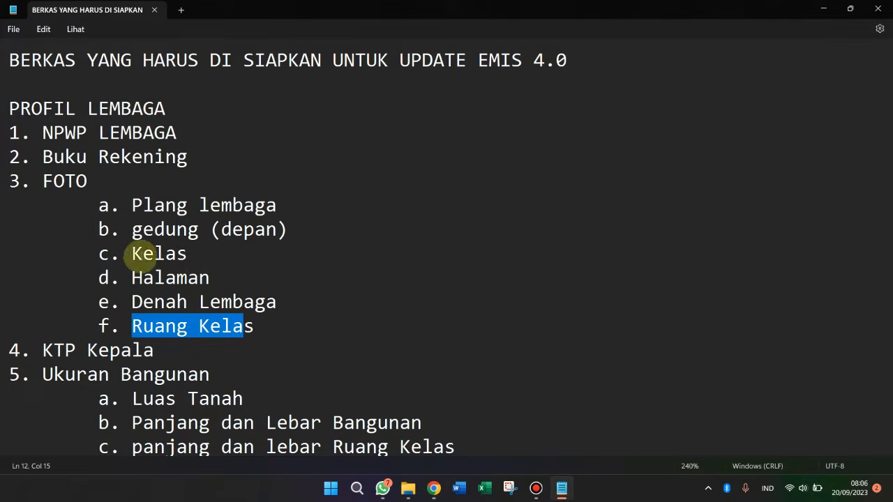
drag(132, 278, 210, 278)
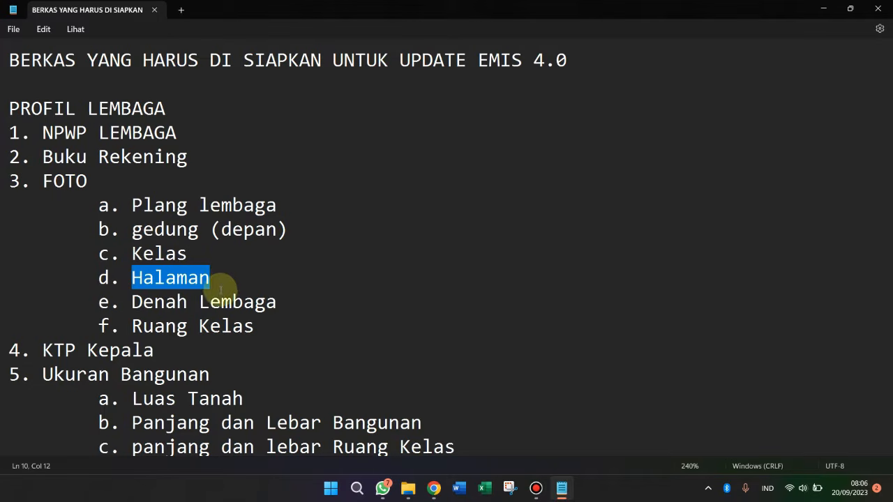
click(221, 286)
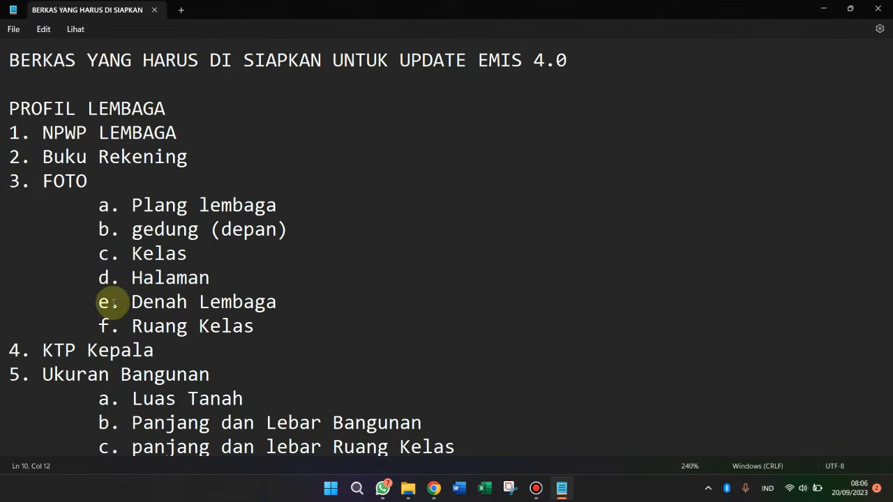
drag(130, 302, 279, 305)
scroll(208, 294, down, 1)
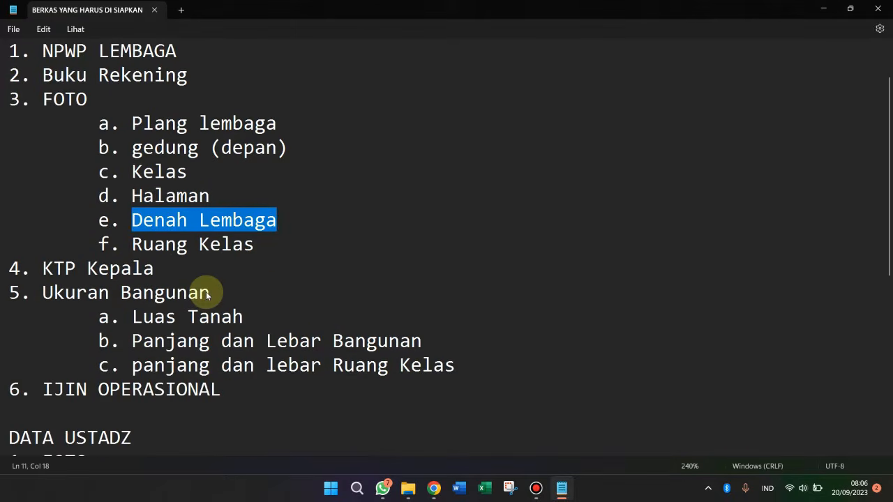
scroll(6, 239, down, 1)
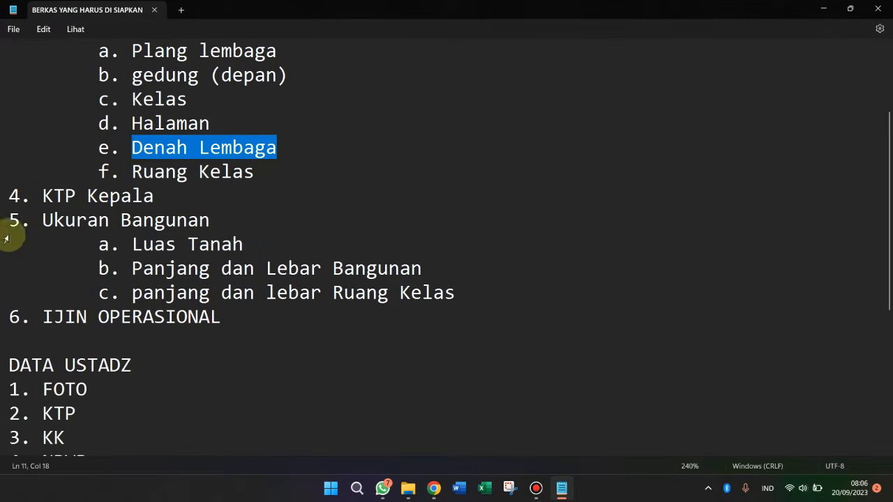
drag(11, 196, 165, 202)
click(169, 201)
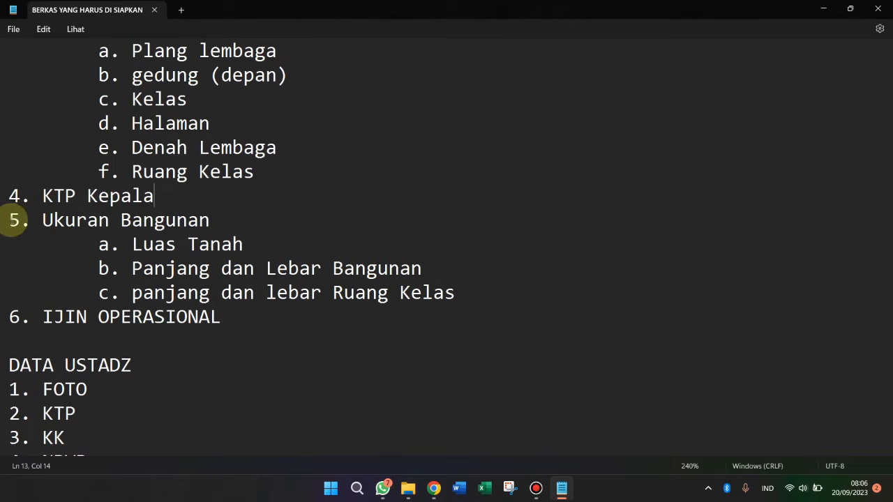
drag(10, 221, 215, 220)
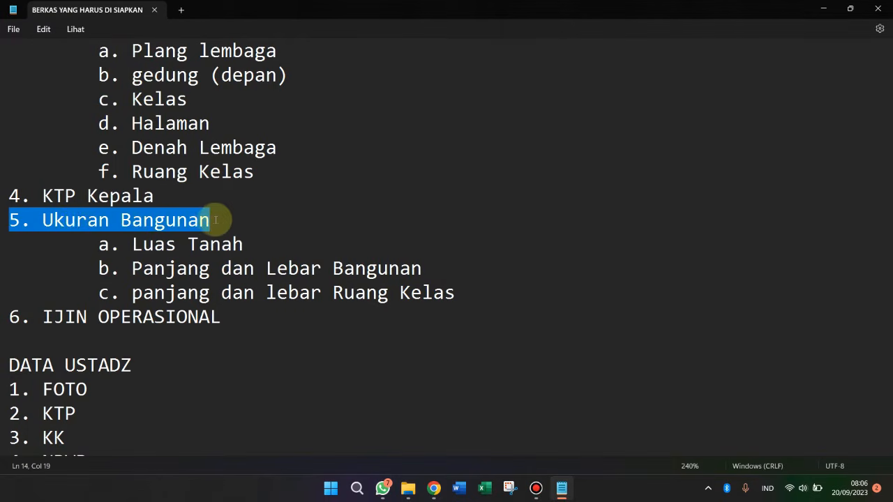
click(93, 246)
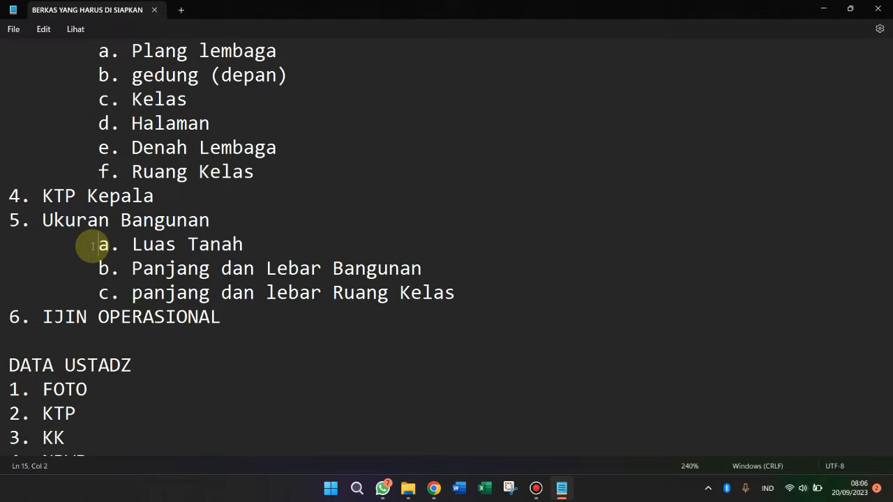
drag(93, 246, 254, 246)
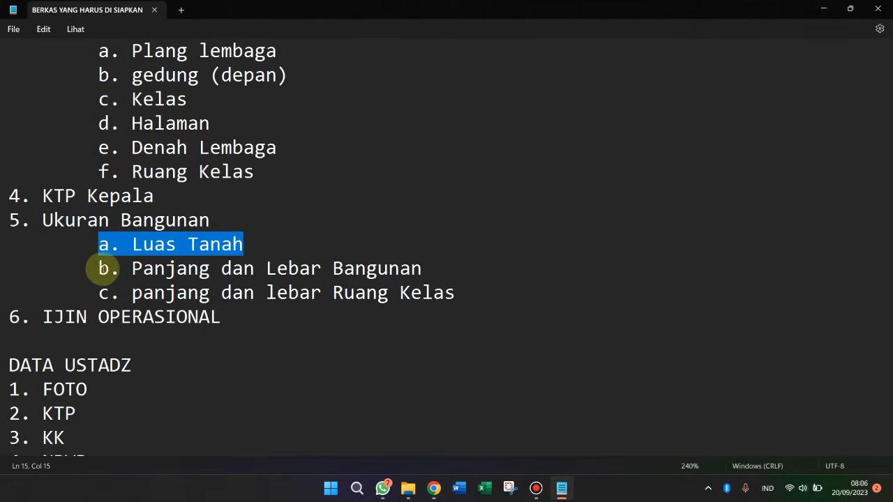
drag(99, 268, 430, 273)
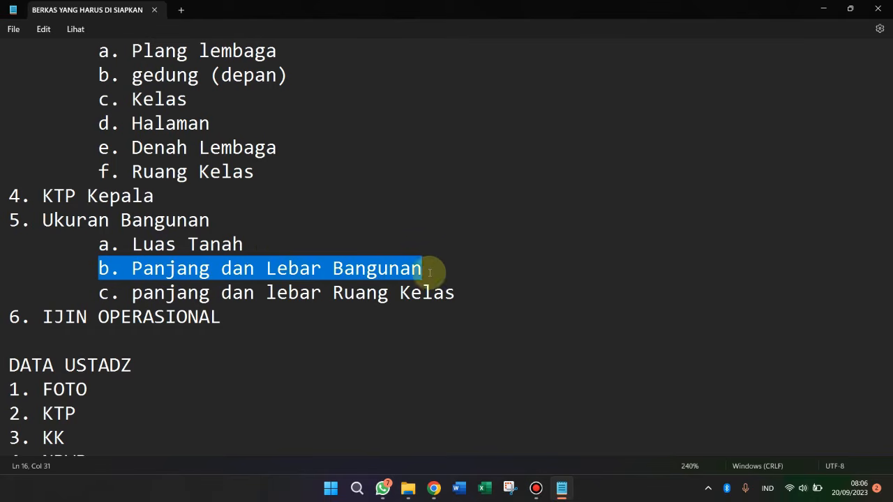
drag(93, 294, 460, 304)
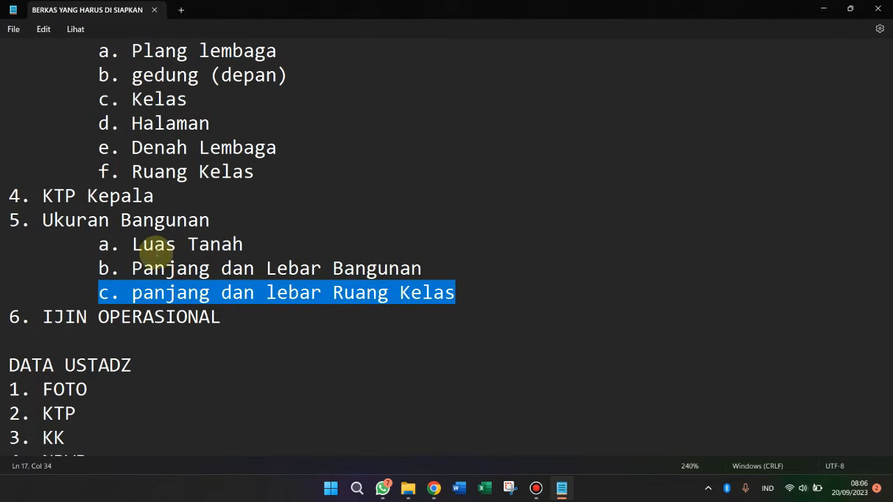
click(155, 246)
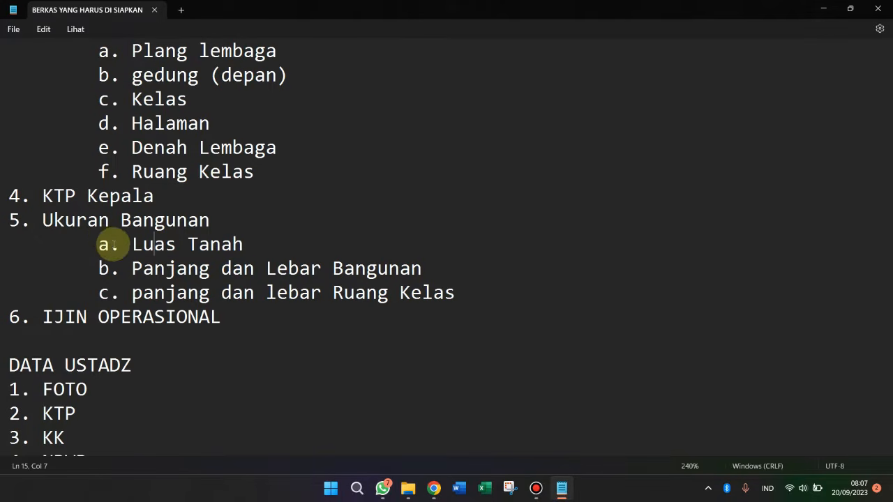
drag(98, 244, 265, 247)
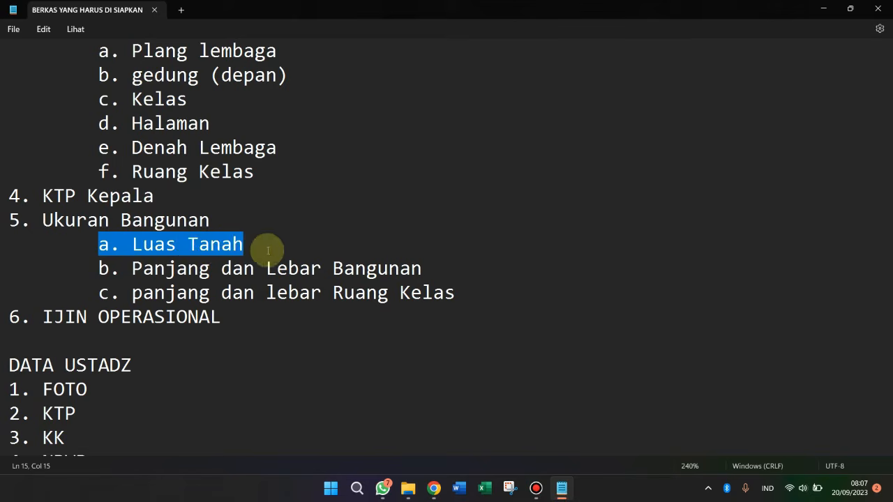
click(90, 249)
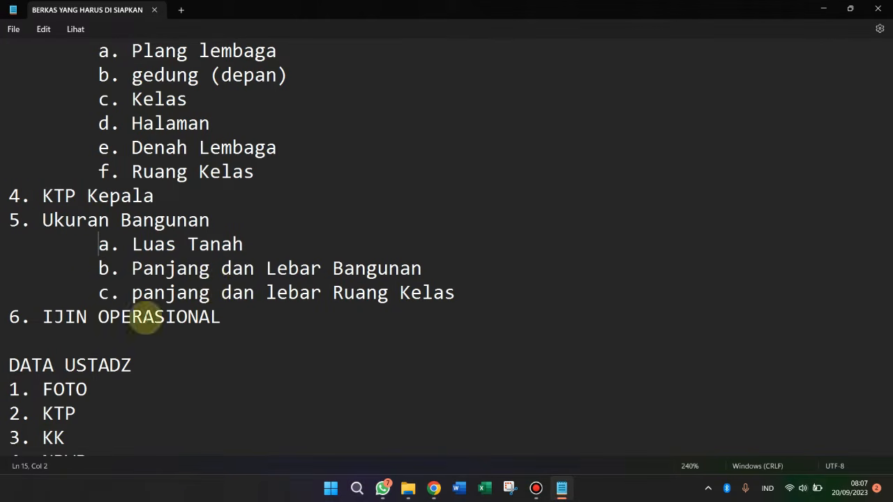
drag(10, 318, 233, 325)
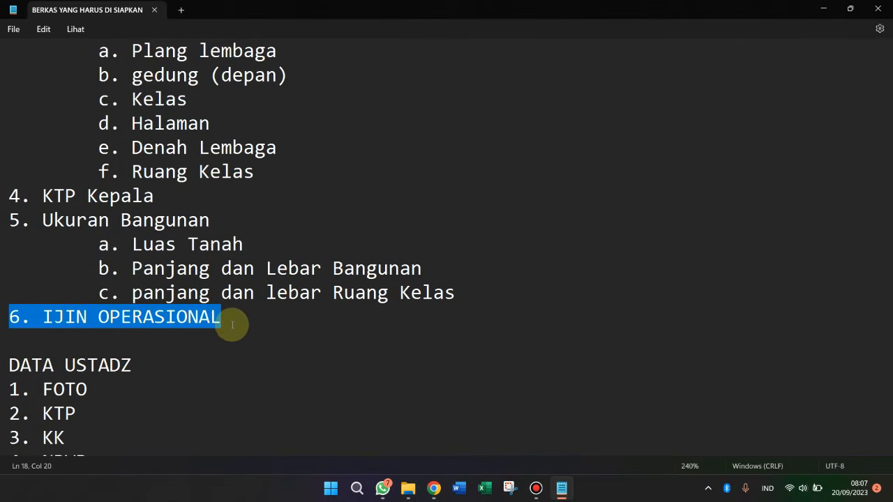
click(164, 320)
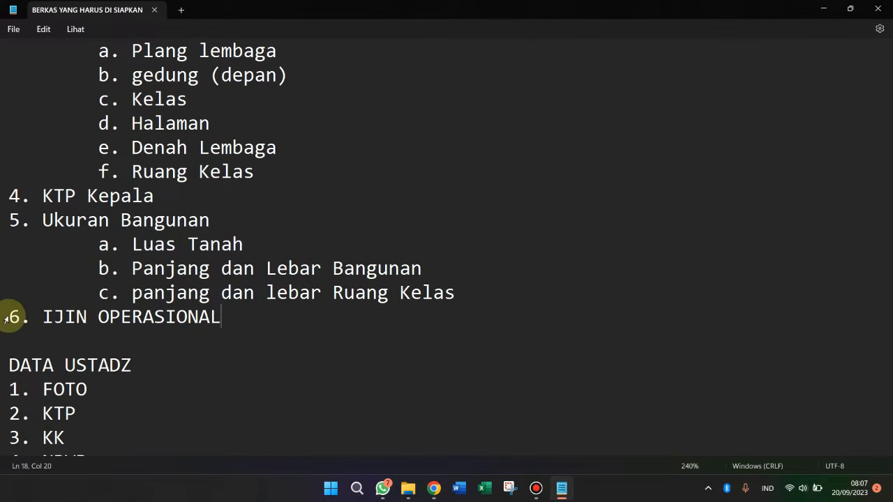
drag(14, 318, 219, 322)
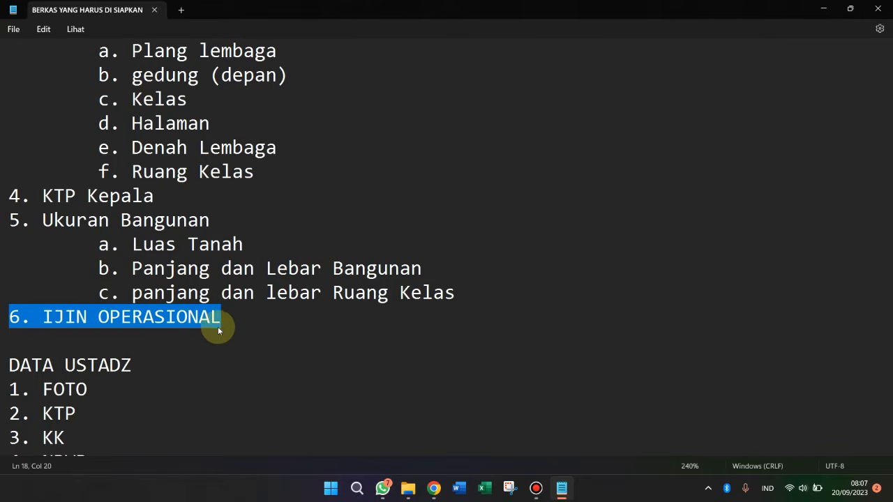
click(120, 320)
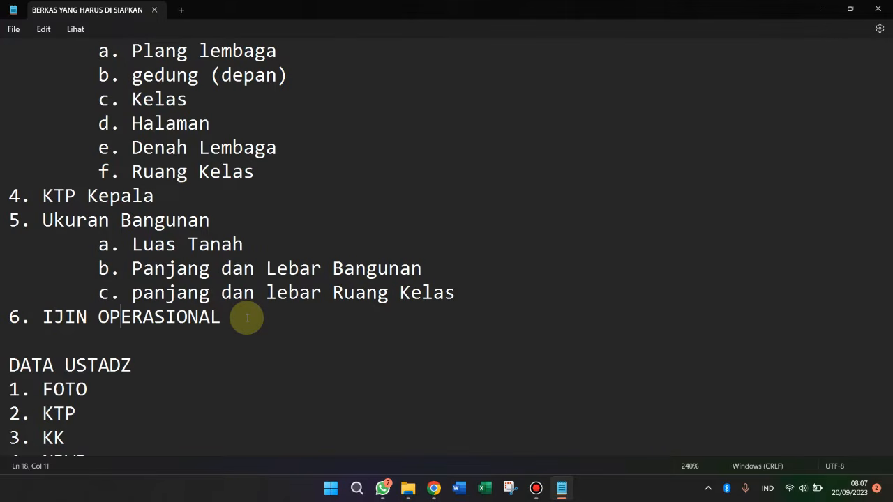
scroll(183, 339, down, 1)
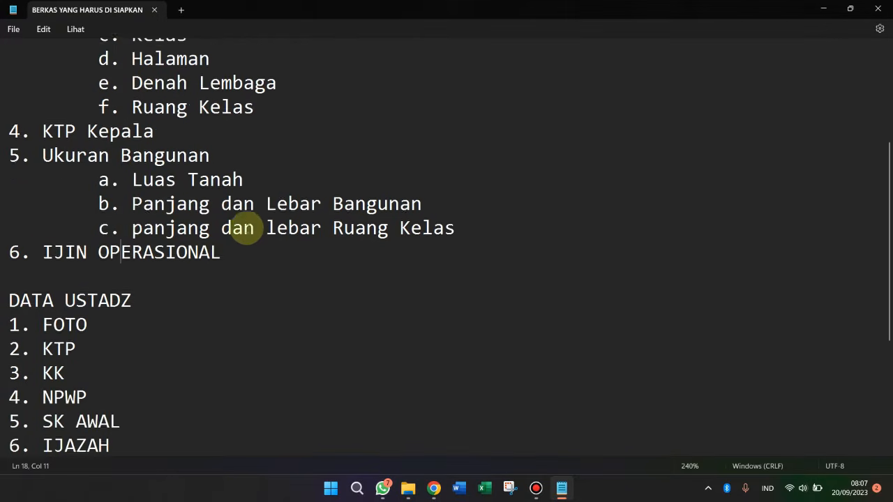
scroll(245, 241, up, 3)
scroll(238, 258, down, 6)
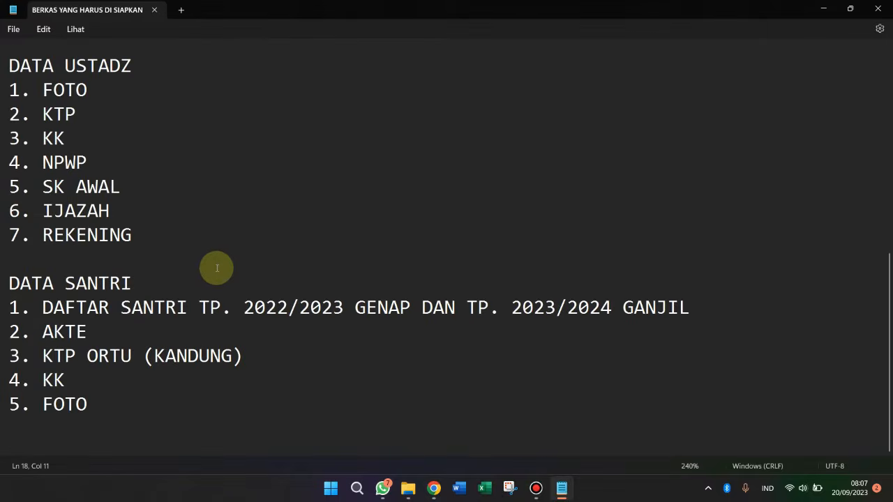
scroll(217, 268, up, 1)
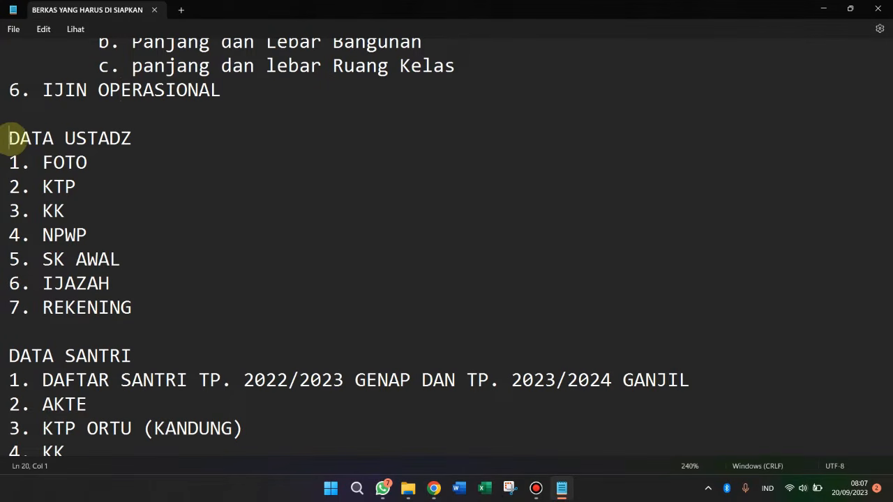
drag(8, 139, 151, 140)
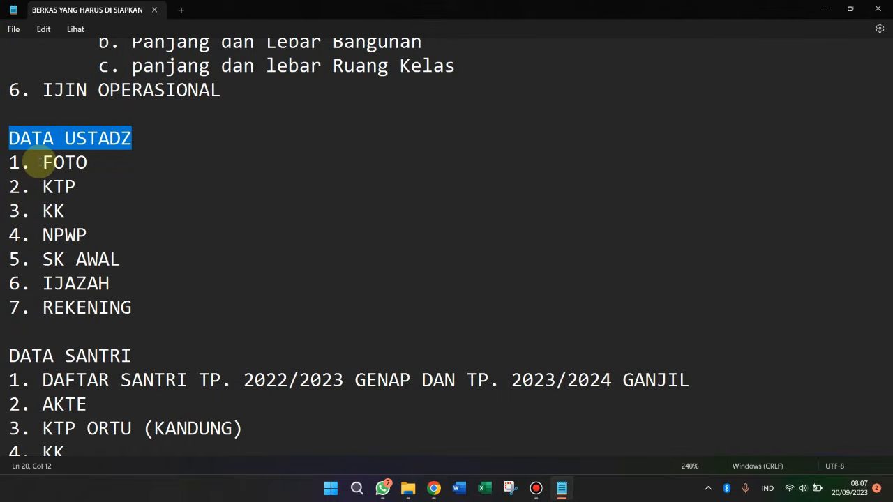
click(96, 162)
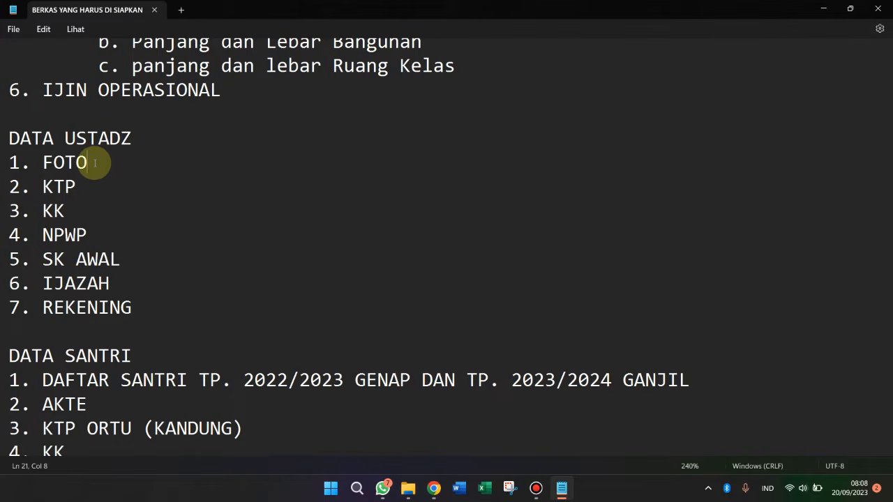
click(43, 186)
double_click(63, 187)
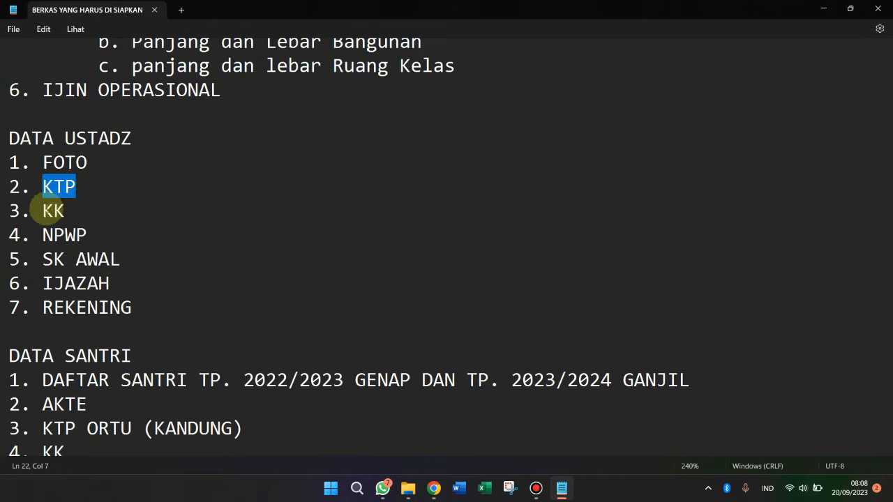
double_click(49, 210)
click(74, 220)
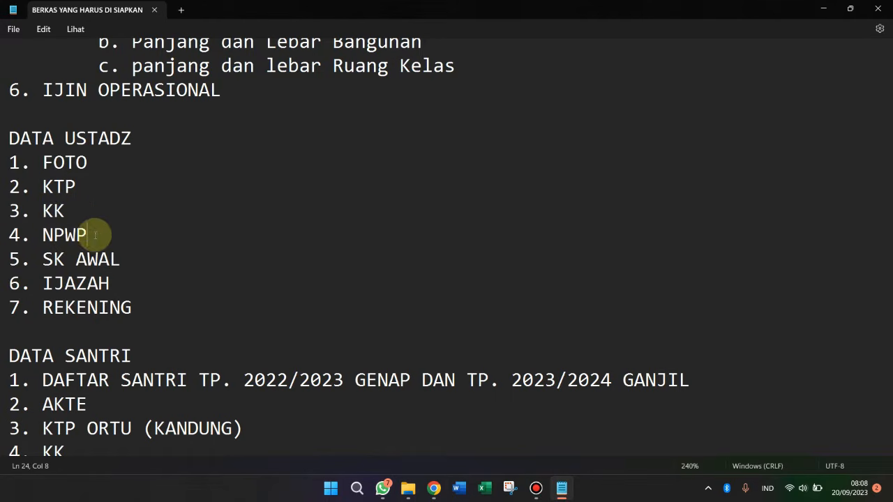
drag(44, 259, 132, 266)
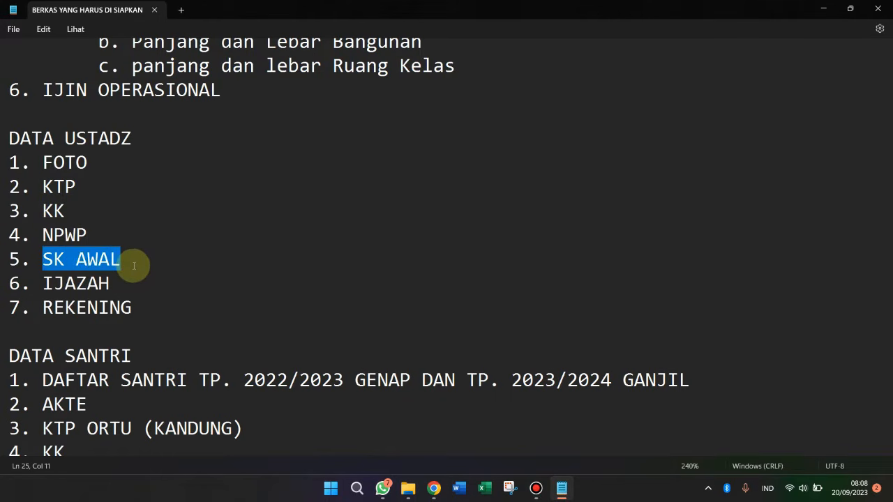
click(135, 263)
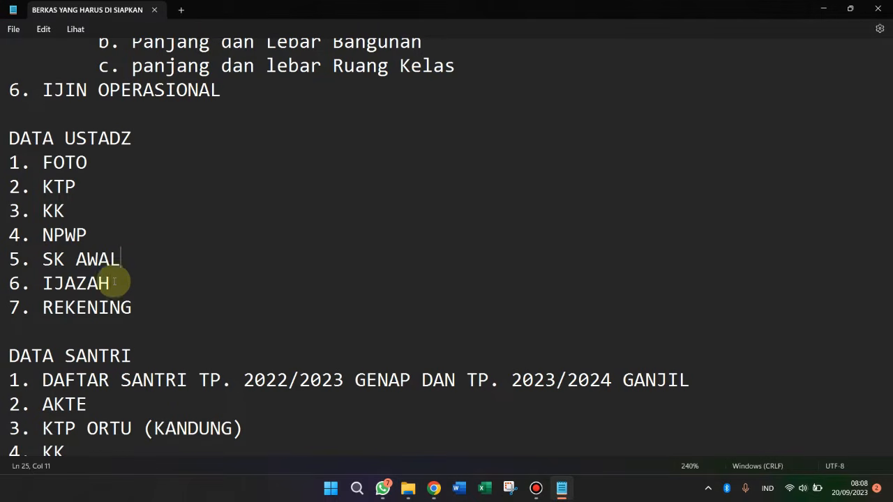
click(44, 283)
drag(44, 284, 123, 287)
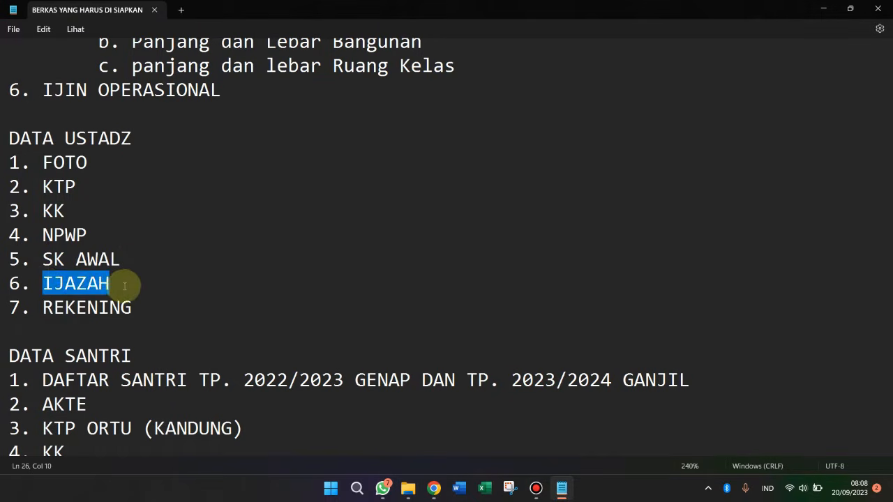
click(124, 286)
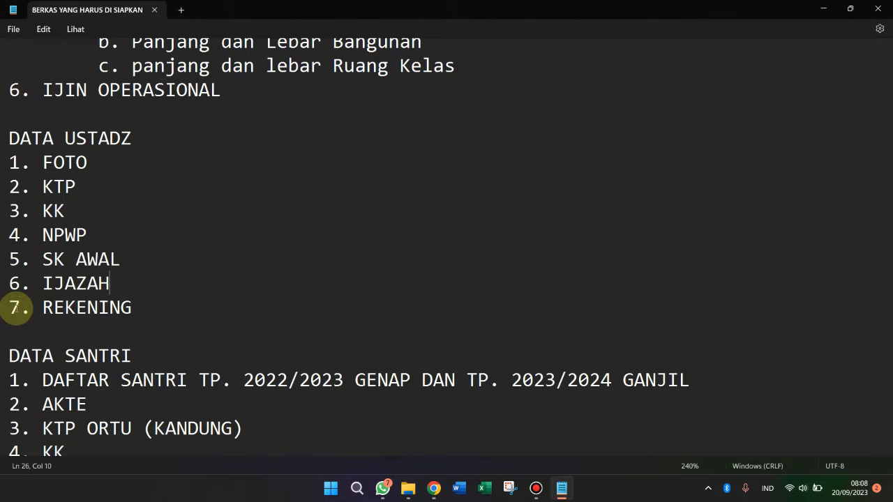
drag(16, 308, 130, 309)
click(146, 305)
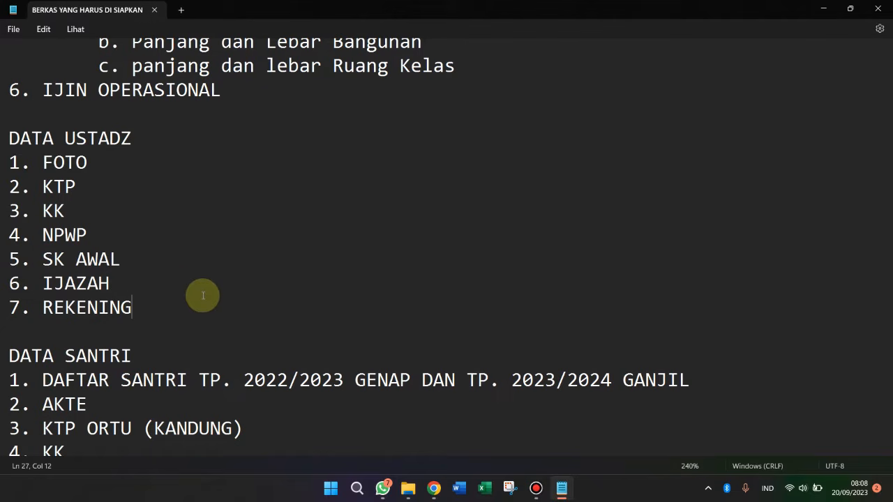
triple_click(6, 140)
click(88, 163)
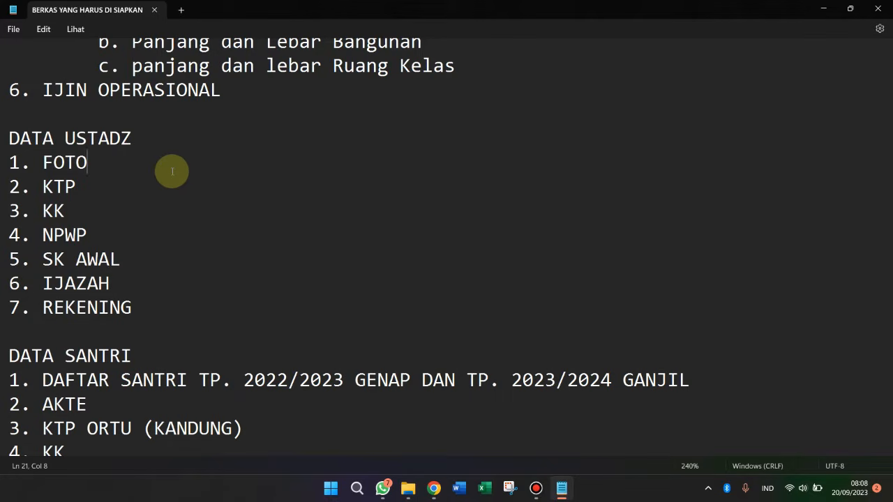
scroll(146, 205, down, 1)
scroll(146, 205, up, 2)
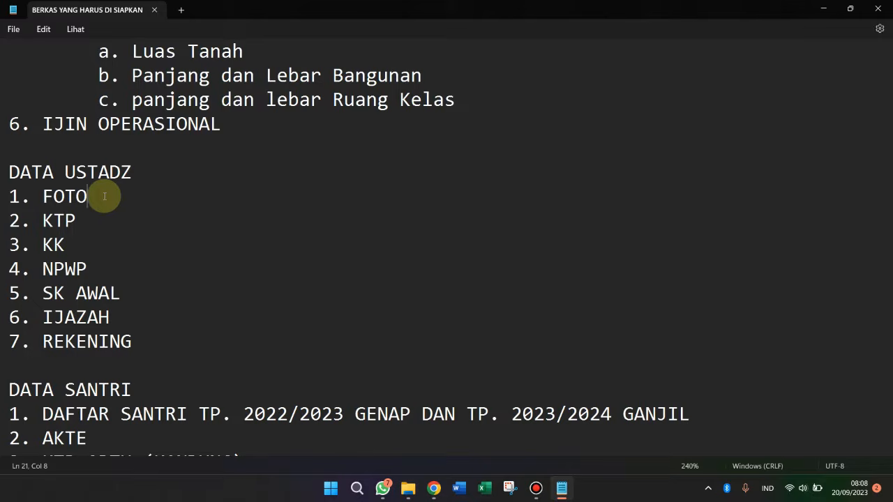
scroll(113, 202, down, 1)
scroll(116, 204, up, 1)
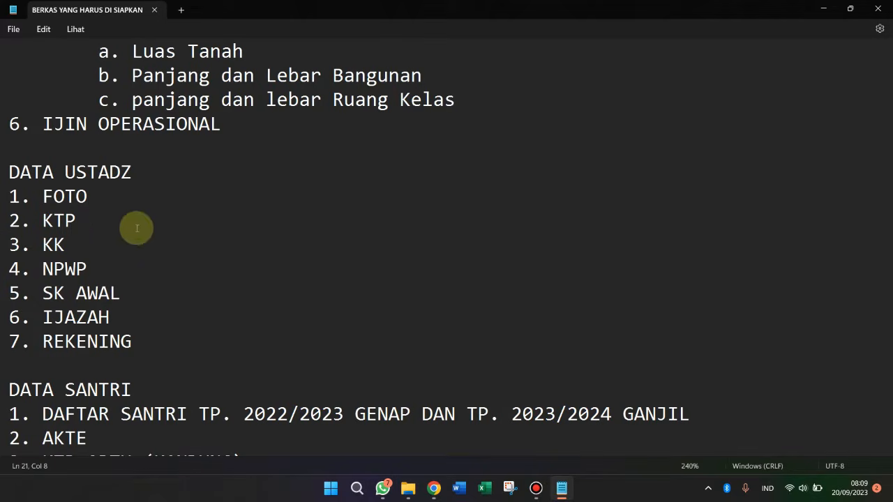
scroll(133, 245, down, 2)
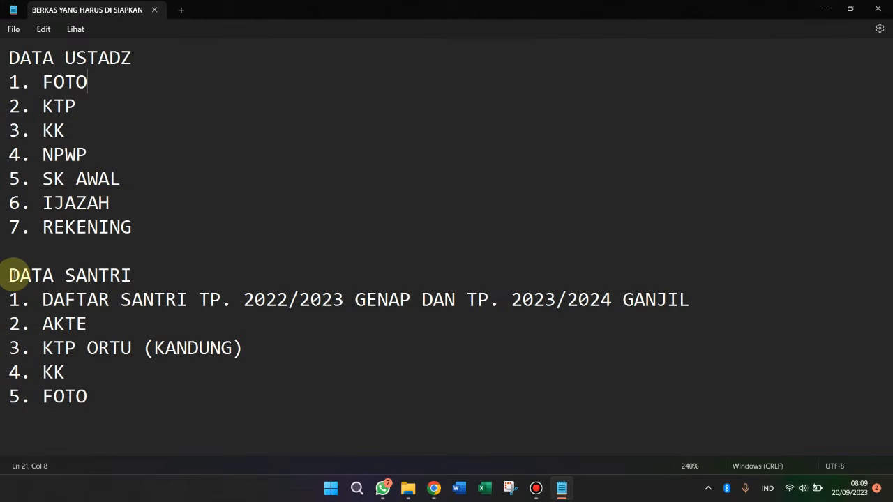
drag(10, 276, 134, 281)
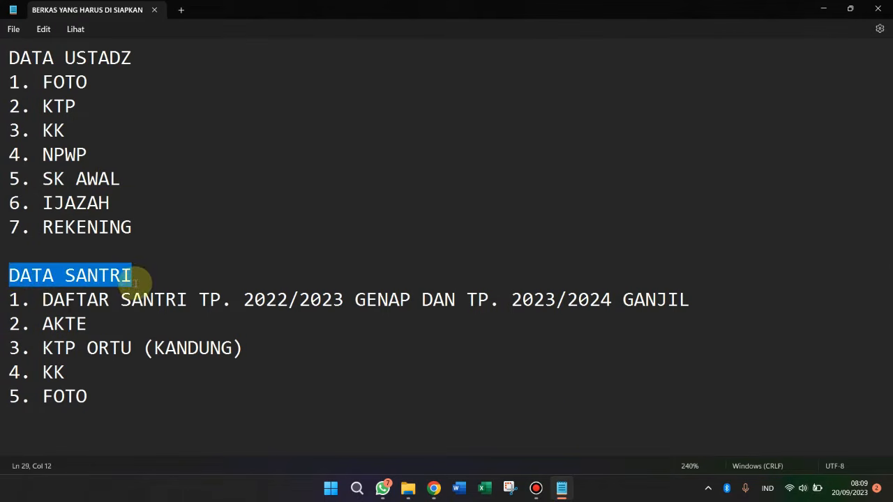
scroll(179, 268, up, 1)
scroll(180, 268, down, 1)
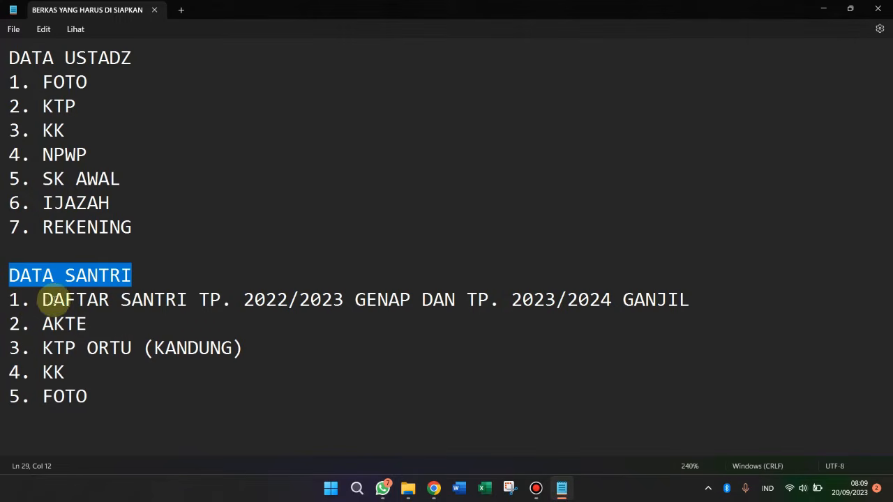
drag(43, 300, 307, 307)
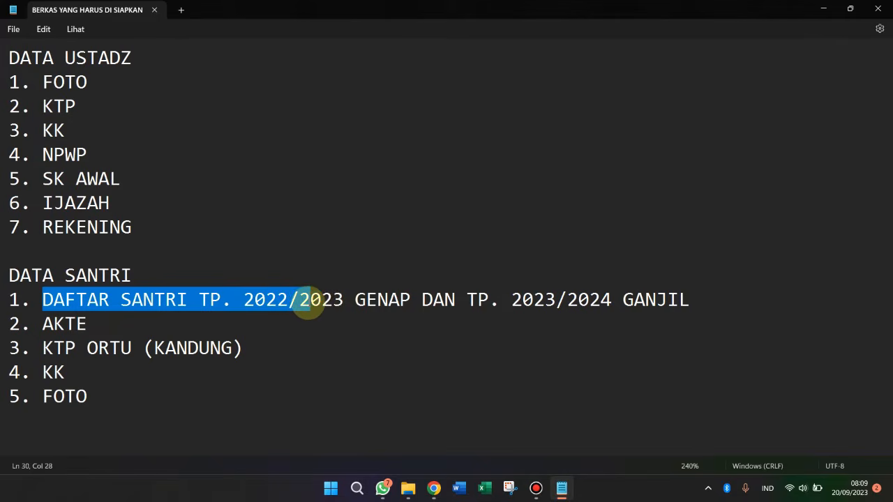
click(371, 299)
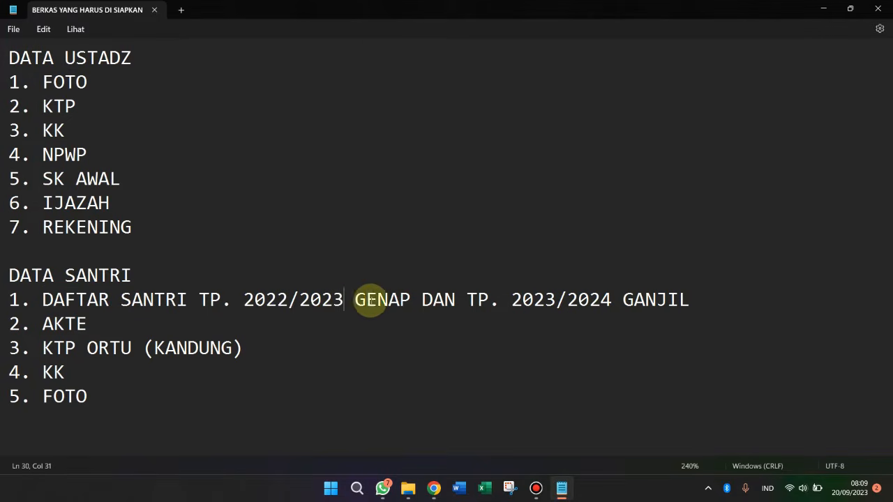
double_click(363, 299)
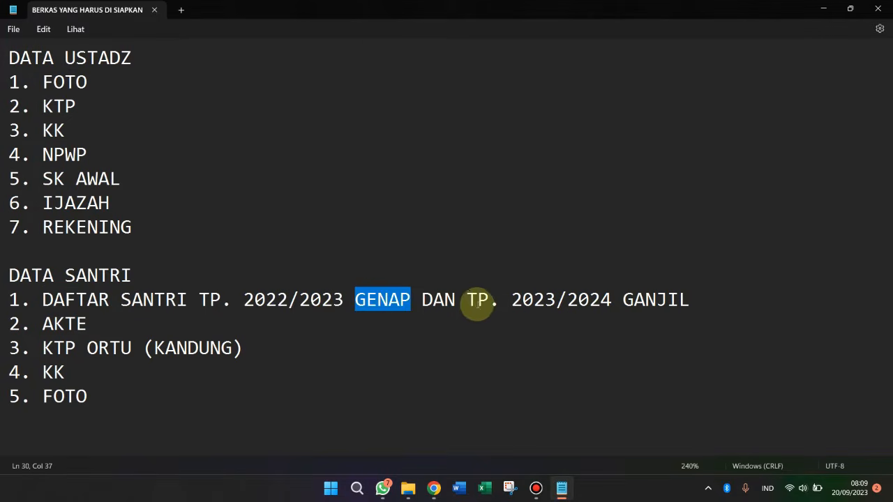
drag(467, 300, 690, 299)
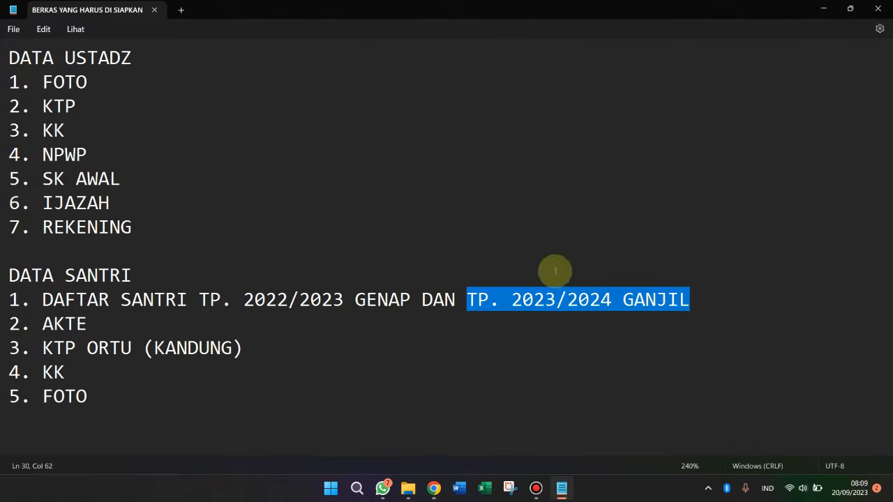
click(403, 321)
drag(105, 324, 7, 322)
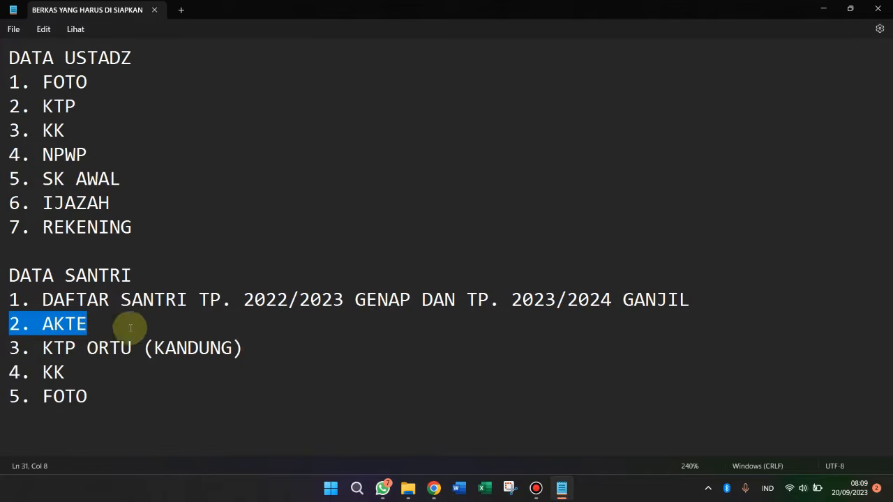
click(91, 326)
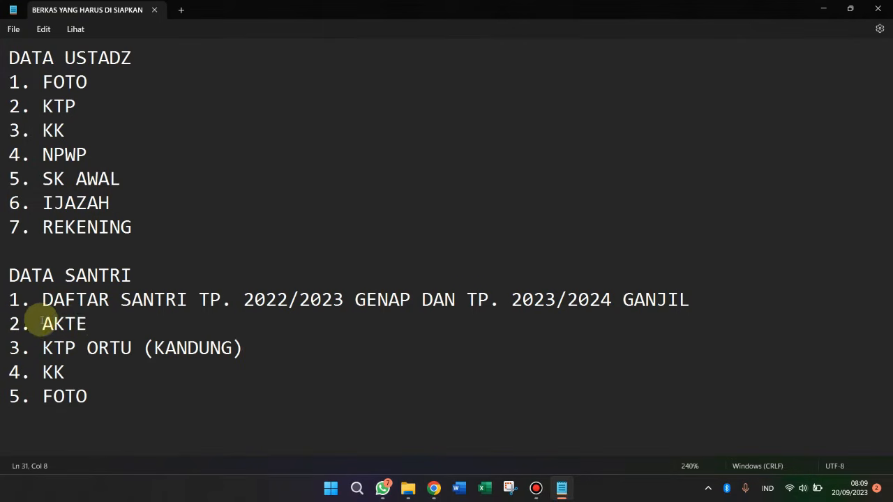
drag(43, 322, 90, 325)
click(88, 327)
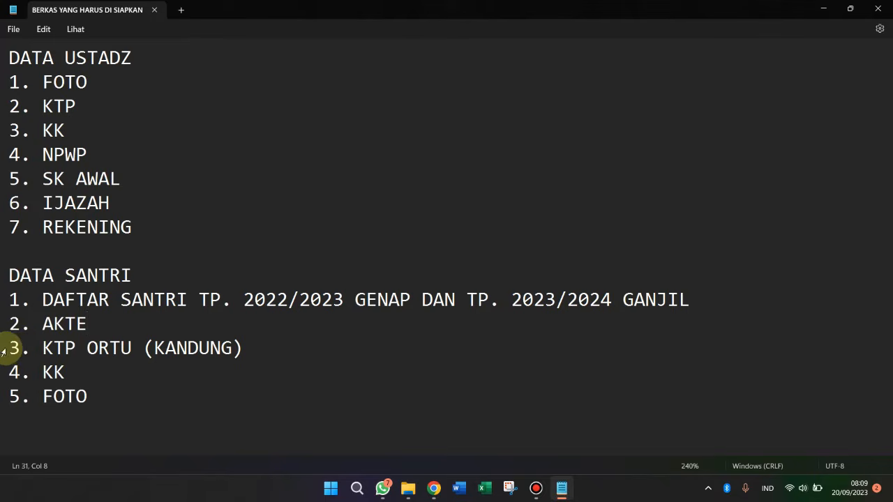
drag(12, 348, 243, 356)
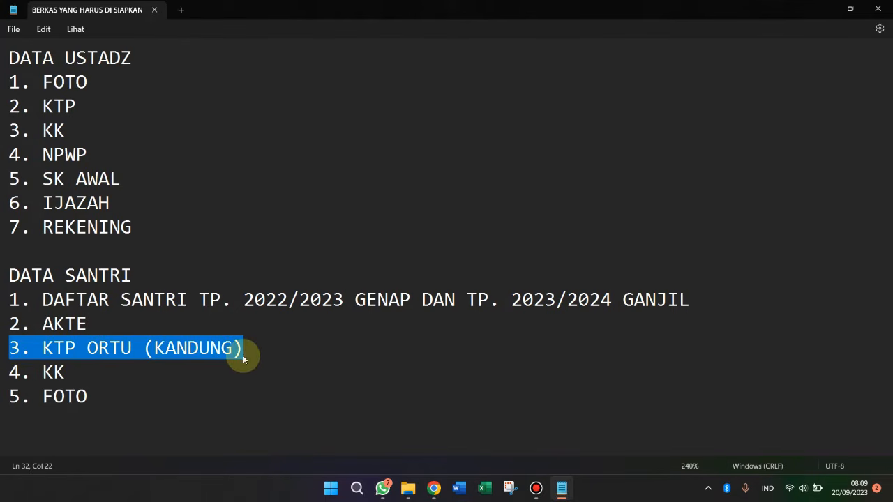
click(186, 353)
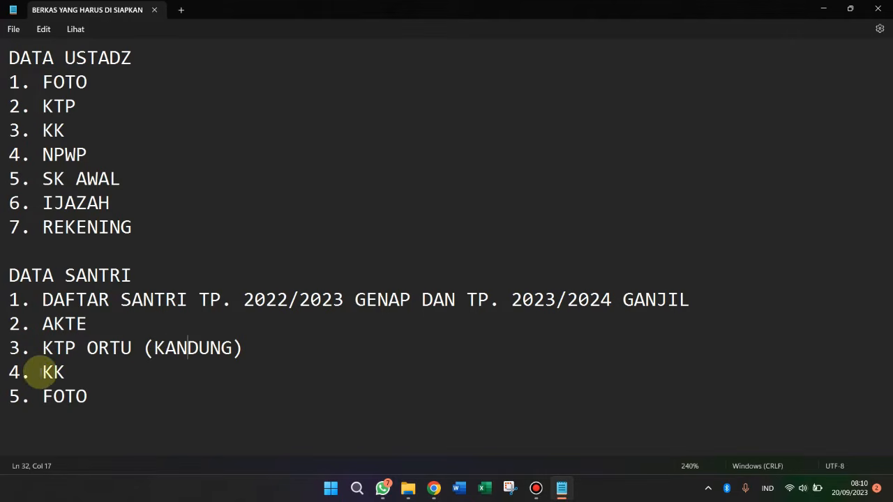
drag(39, 371, 76, 376)
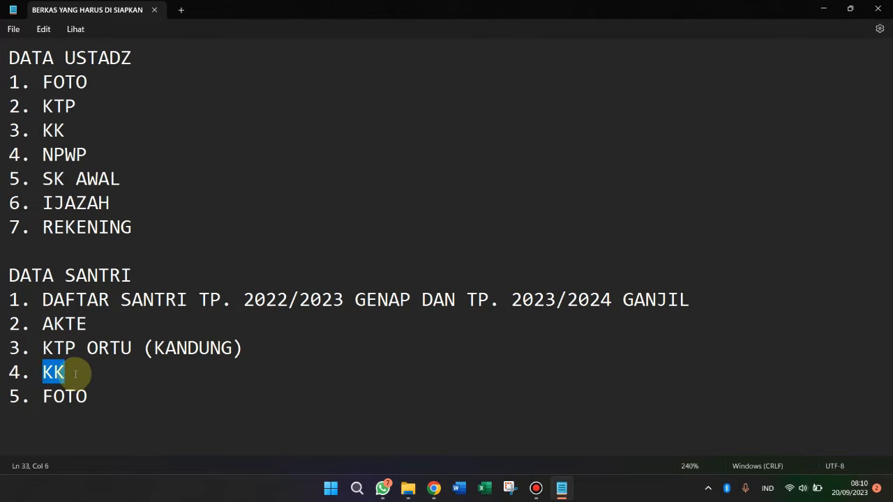
click(151, 380)
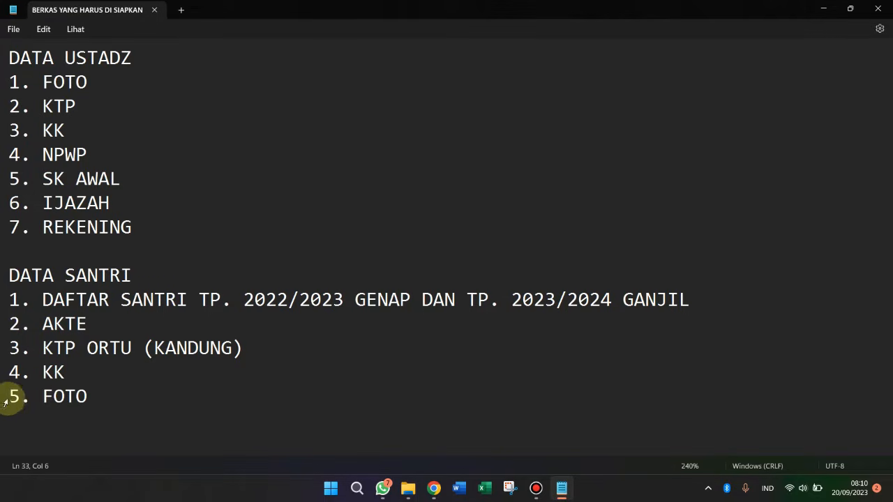
drag(12, 396, 96, 405)
click(98, 403)
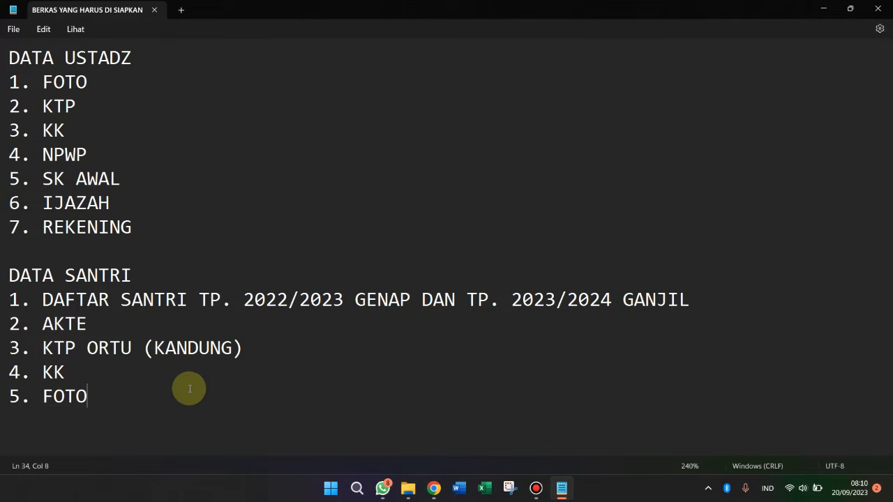
- Scroll through the checklist, highlighting several section headings along the way
scroll(198, 383, up, 6)
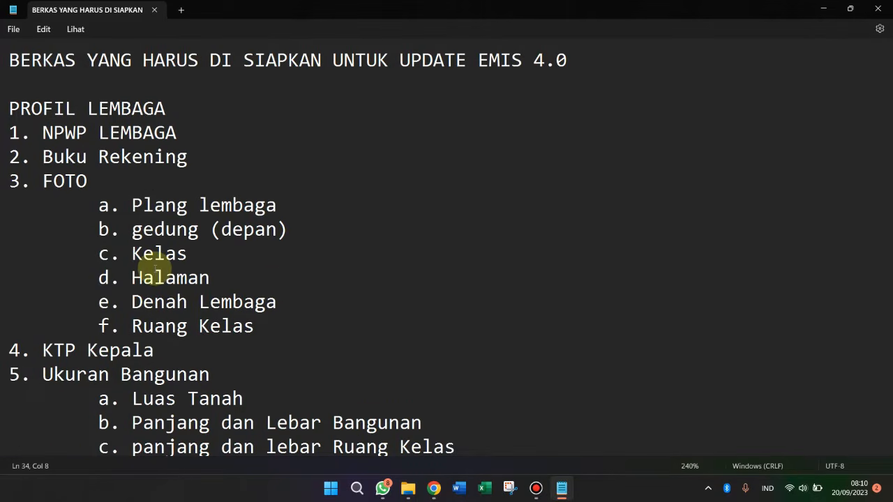
scroll(410, 315, down, 2)
scroll(261, 270, up, 2)
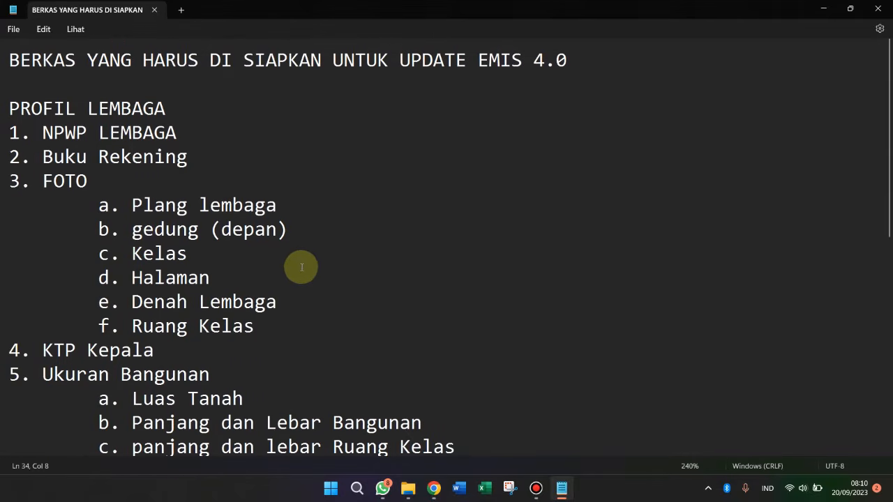
scroll(175, 210, down, 4)
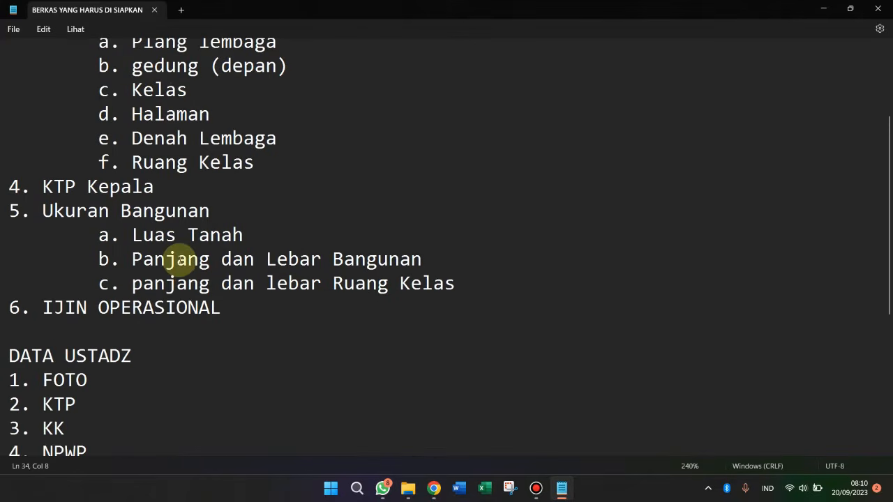
scroll(189, 274, up, 2)
scroll(56, 129, up, 2)
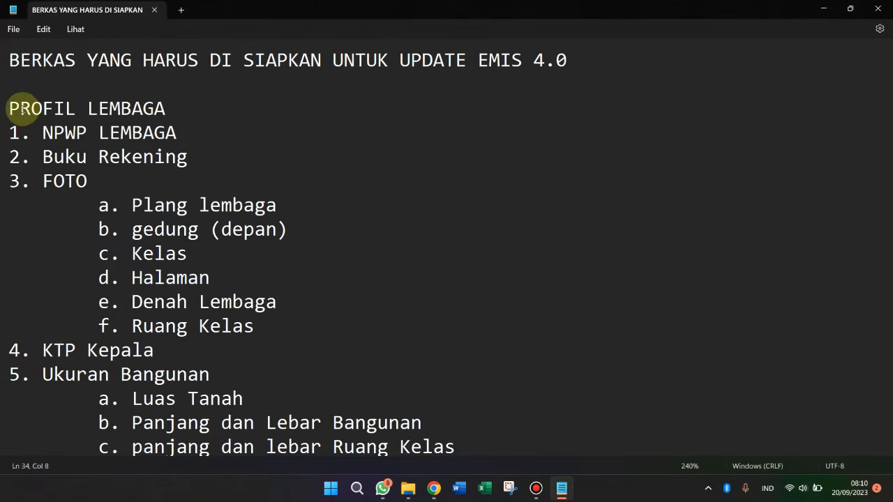
drag(16, 109, 98, 109)
scroll(59, 323, down, 4)
drag(12, 272, 89, 298)
scroll(125, 325, down, 2)
drag(7, 343, 110, 371)
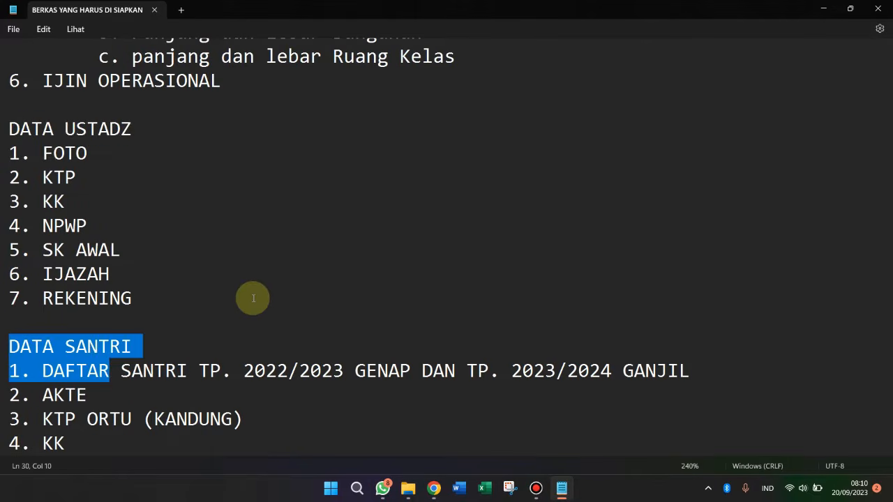
scroll(256, 299, up, 5)
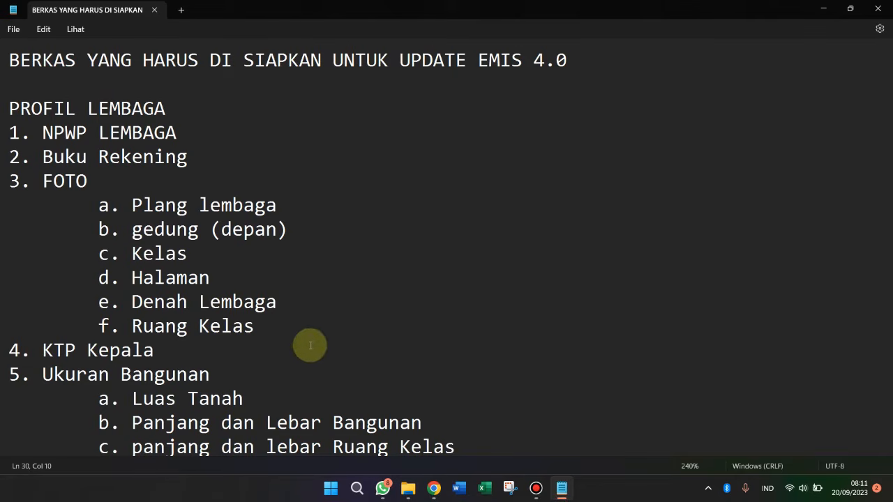
- Review the rest of the checklist down to DATA SANTRI, then minimize Notepad
scroll(268, 318, down, 1)
scroll(269, 319, up, 1)
scroll(270, 319, down, 3)
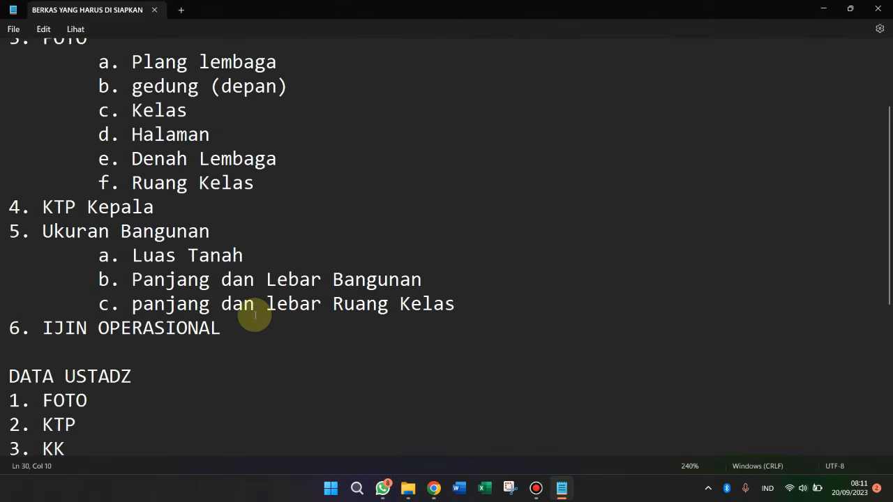
scroll(239, 288, down, 3)
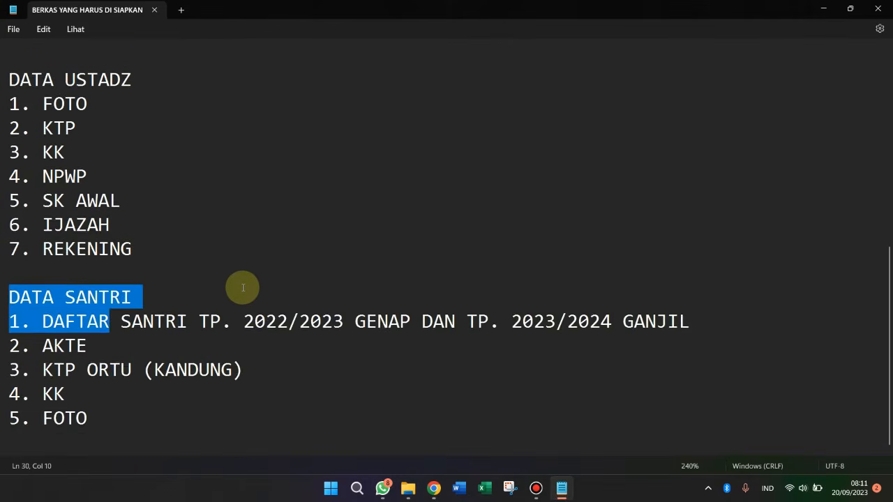
click(223, 279)
scroll(575, 347, up, 6)
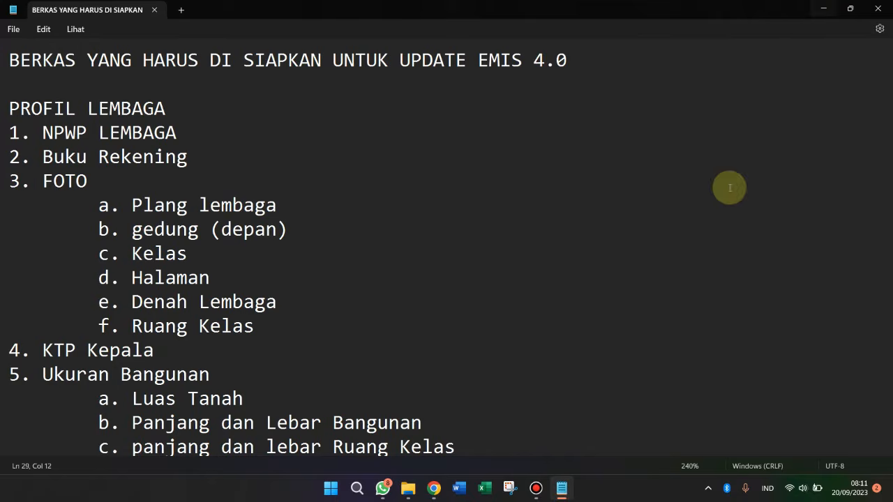
click(823, 8)
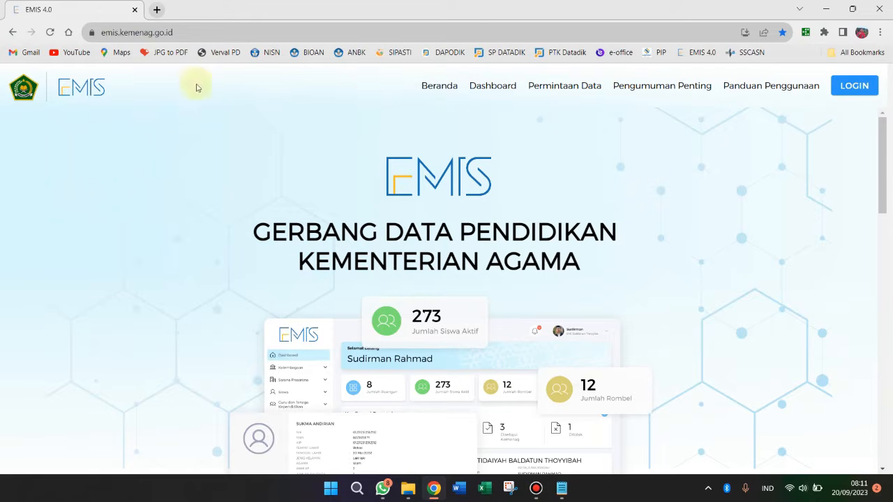
- Go to the EMIS 4.0 login page at emis.kemenag.go.id/login
click(164, 32)
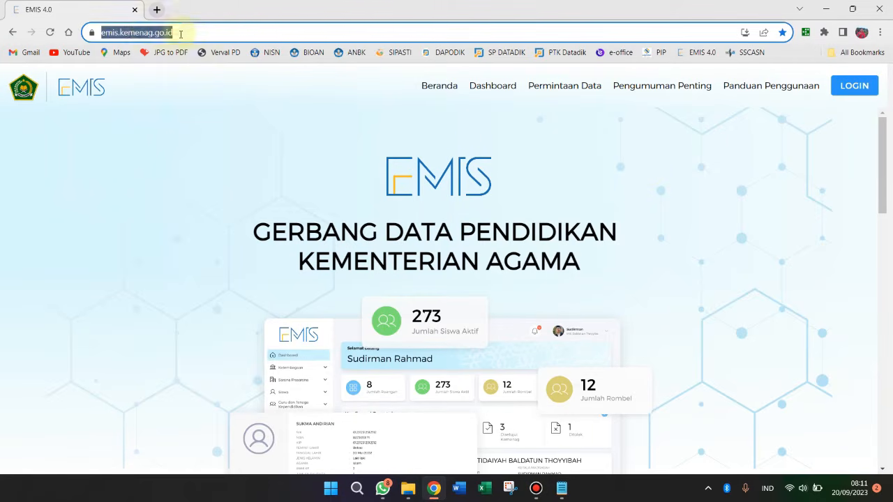
click(265, 131)
click(856, 86)
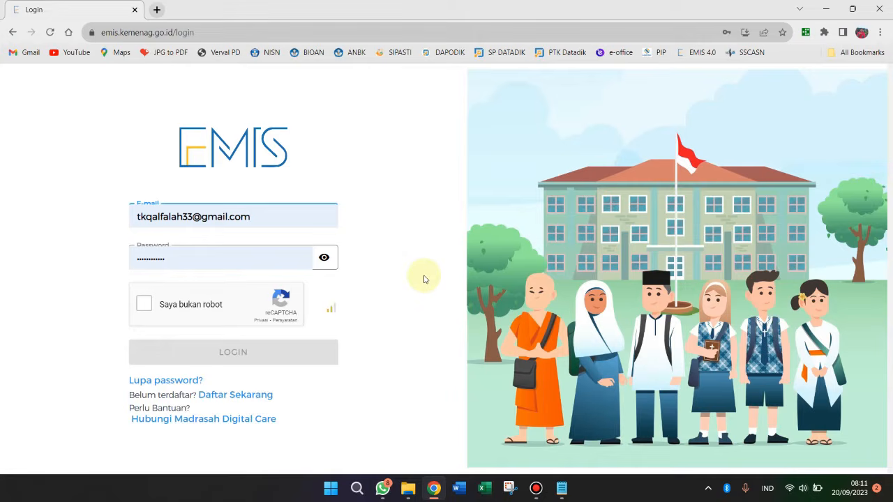
- Sign in with the TPQ's saved login from autofill, passing the reCAPTCHA check
click(253, 224)
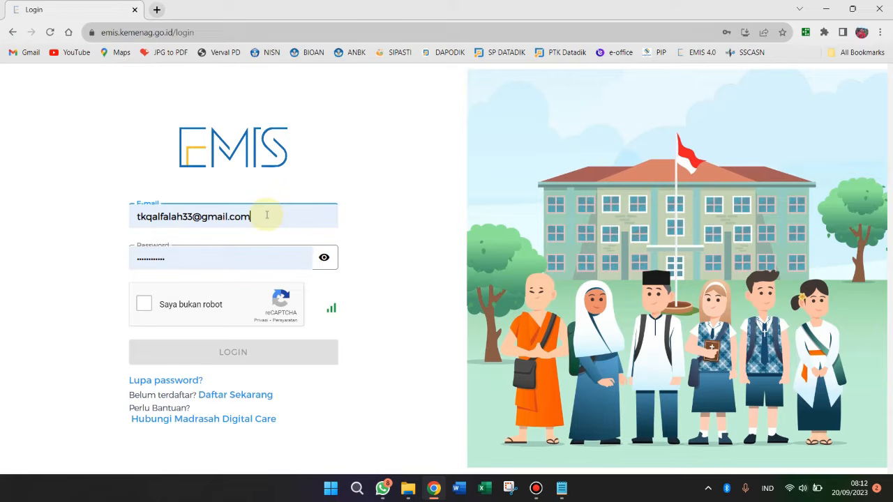
drag(274, 221, 53, 213)
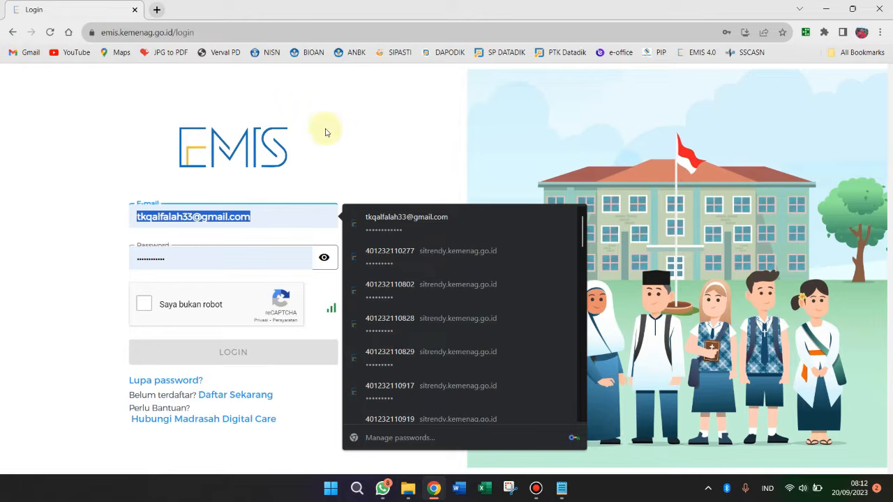
text(tpqnurulamal7)
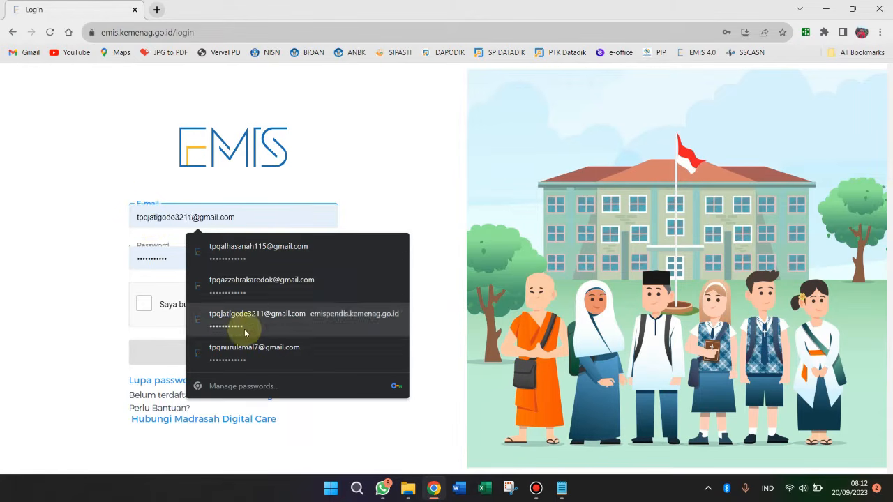
click(230, 352)
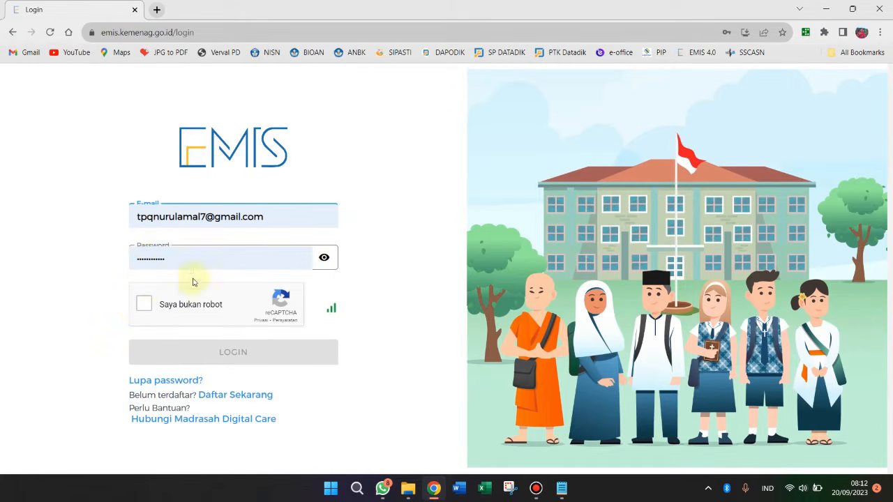
click(145, 307)
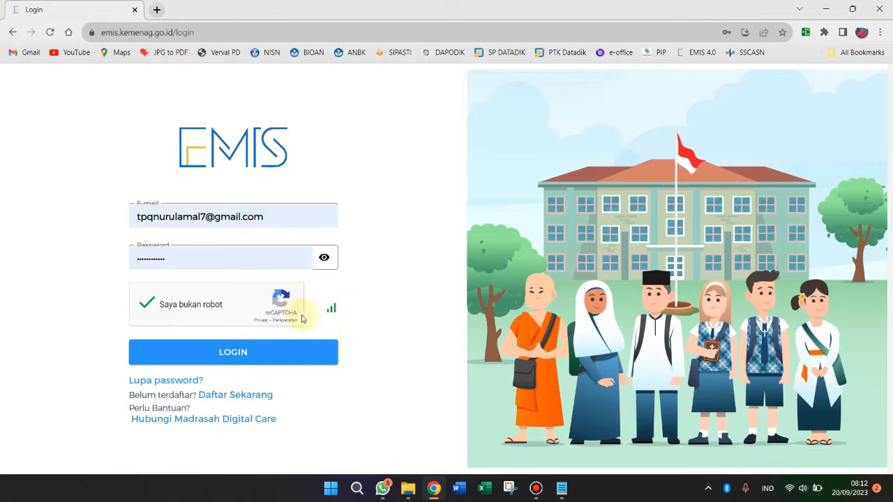
click(256, 361)
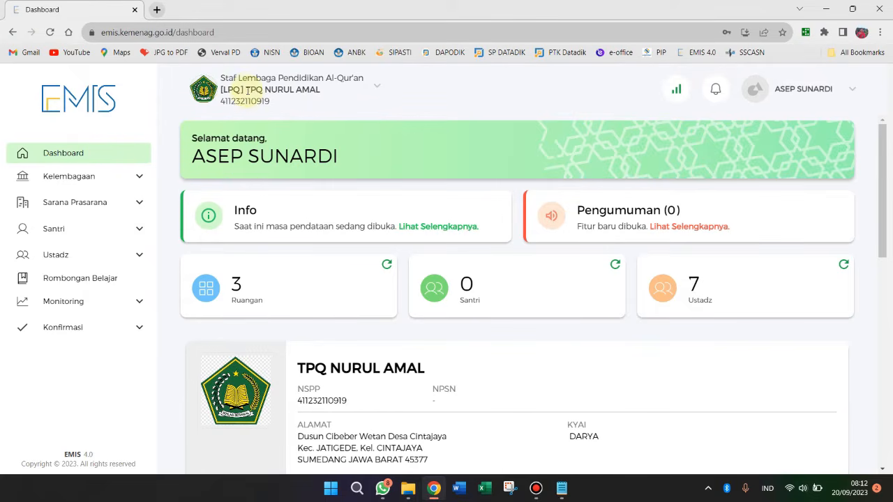
- Open Kelembagaan > Profil to reach TPQ NURUL AMAL's Identitas Lembaga form
drag(246, 89, 320, 90)
click(400, 109)
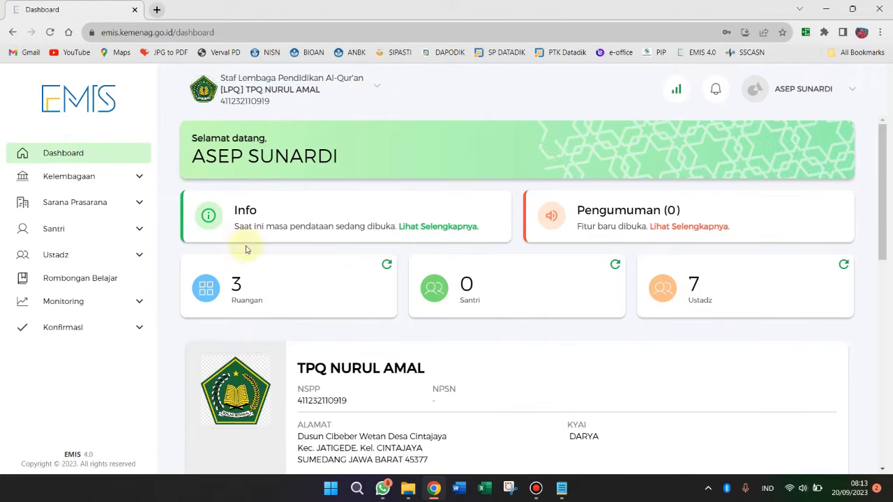
click(61, 182)
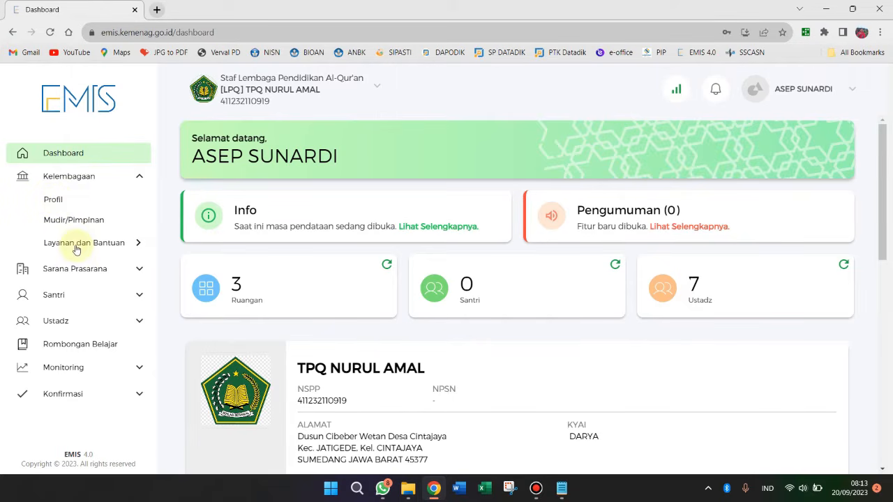
click(52, 201)
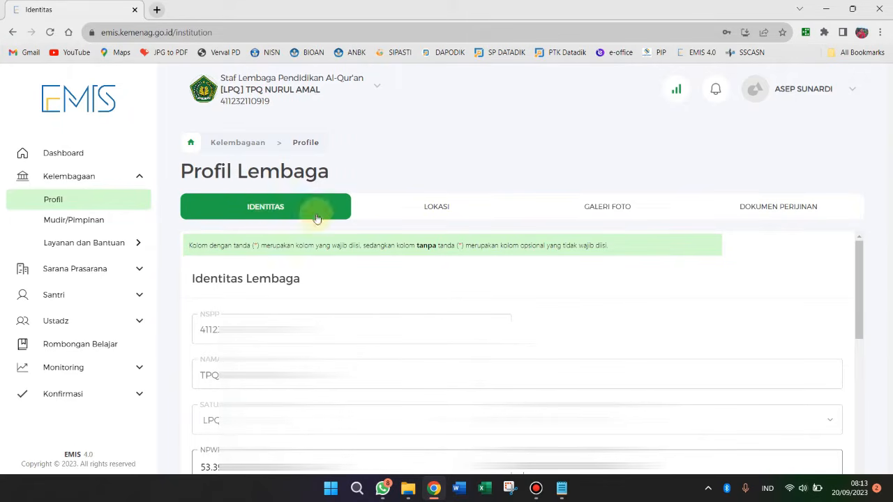
click(456, 212)
click(607, 213)
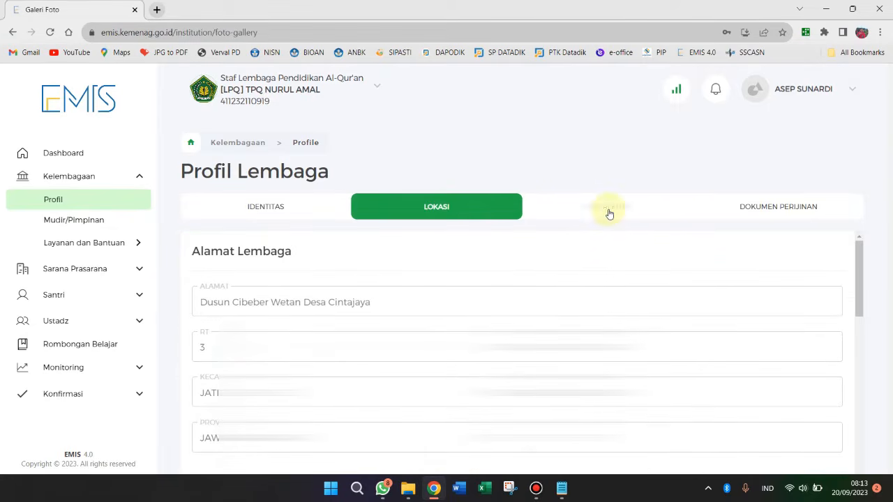
click(771, 211)
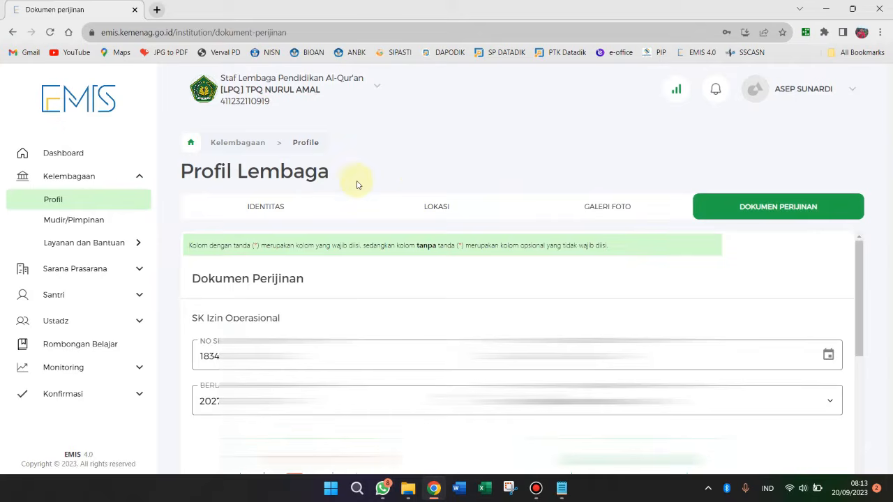
click(281, 207)
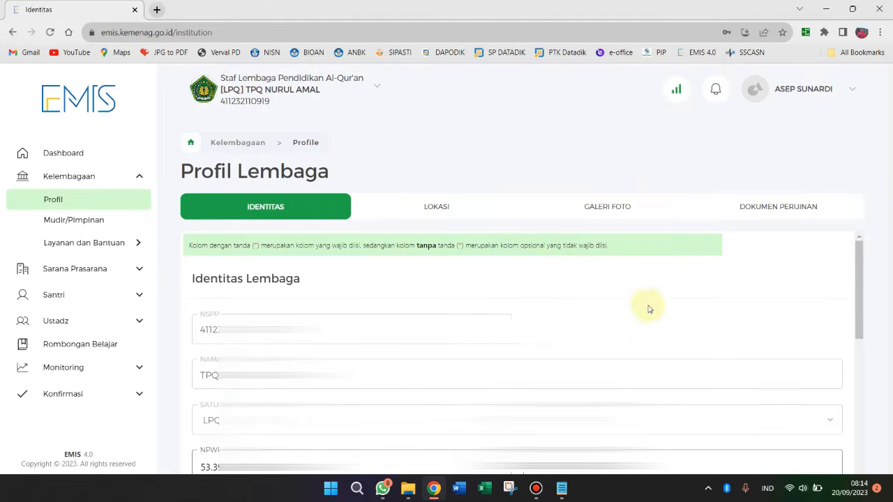
- Scroll the Identitas Lembaga form down to the pesantren checkbox and Identitas Penyelenggara Lembaga
scroll(648, 309, down, 3)
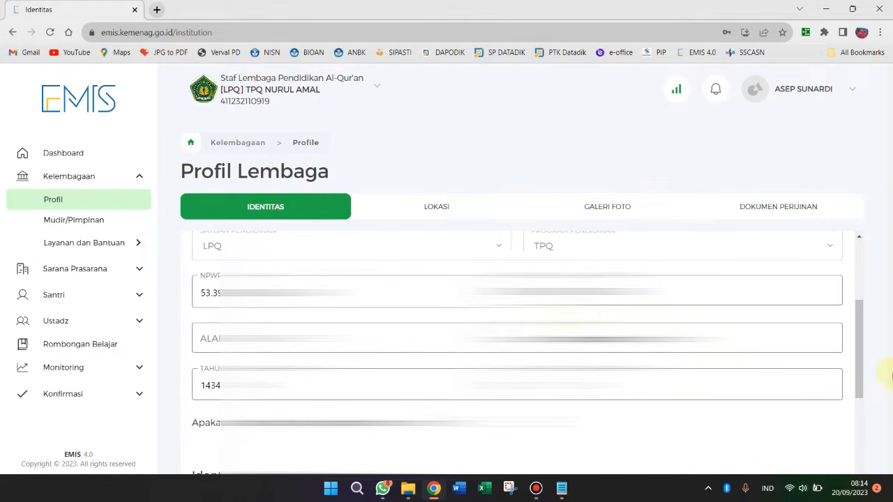
drag(861, 371, 861, 369)
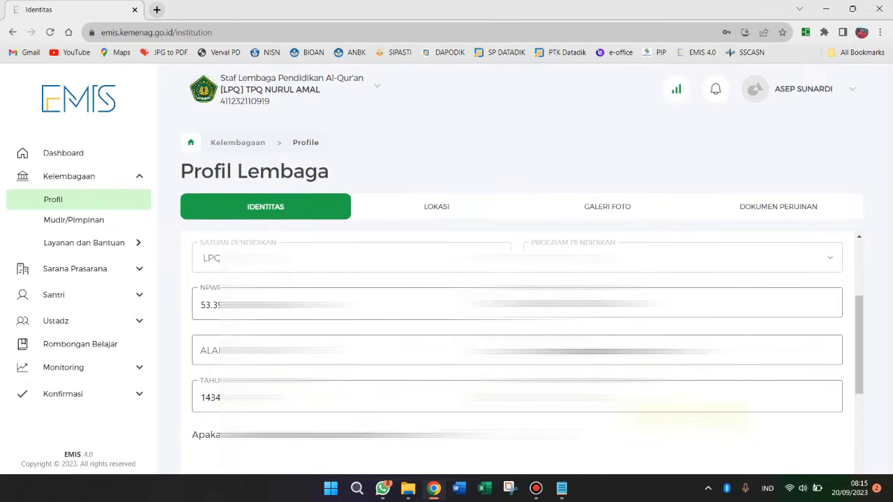
scroll(864, 377, down, 1)
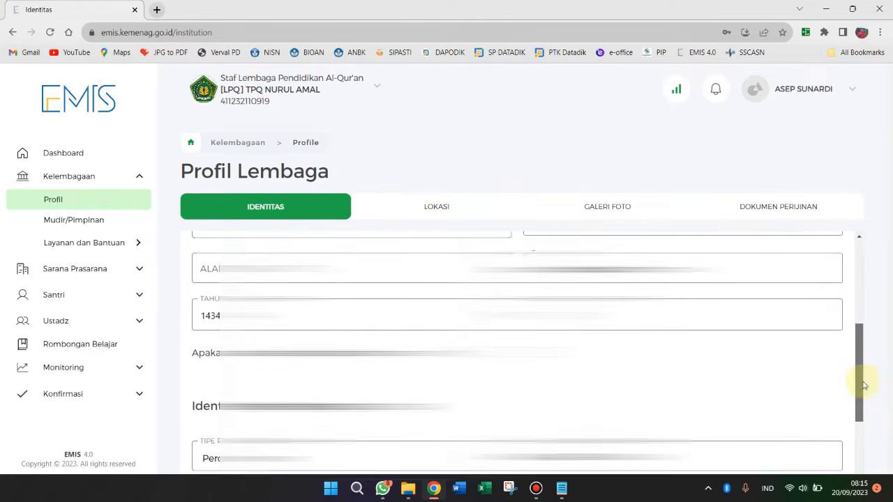
scroll(864, 386, down, 2)
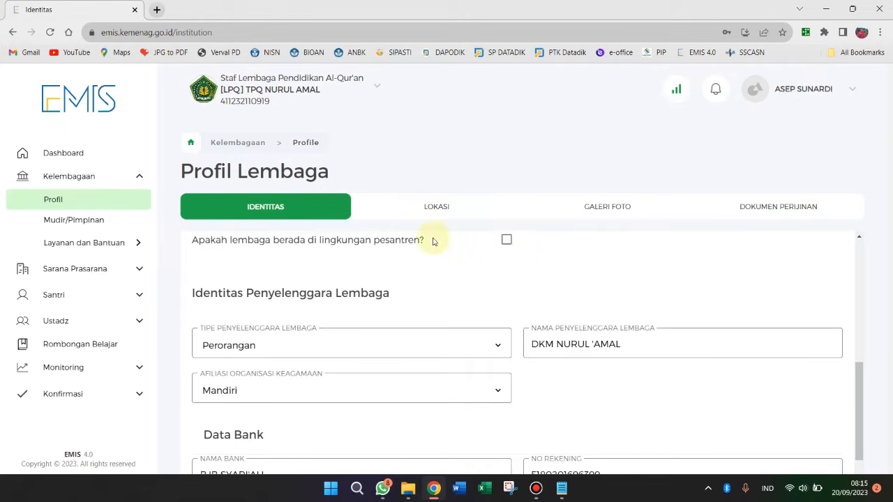
click(508, 240)
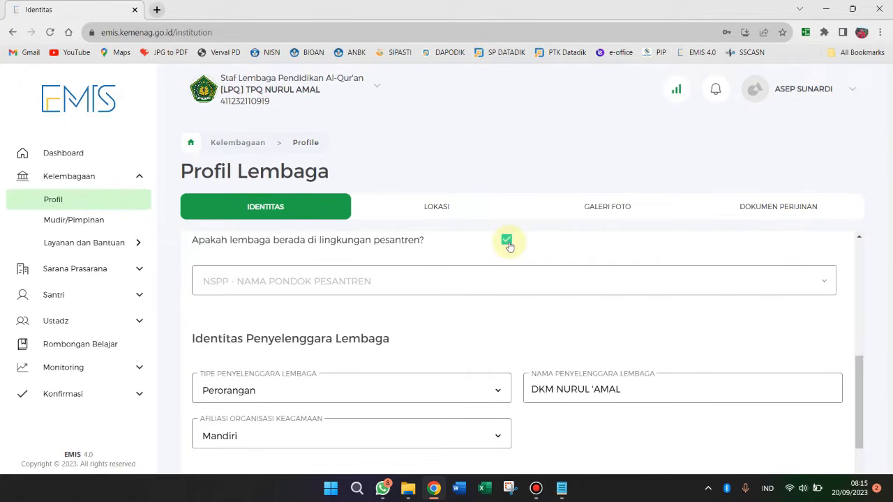
click(309, 282)
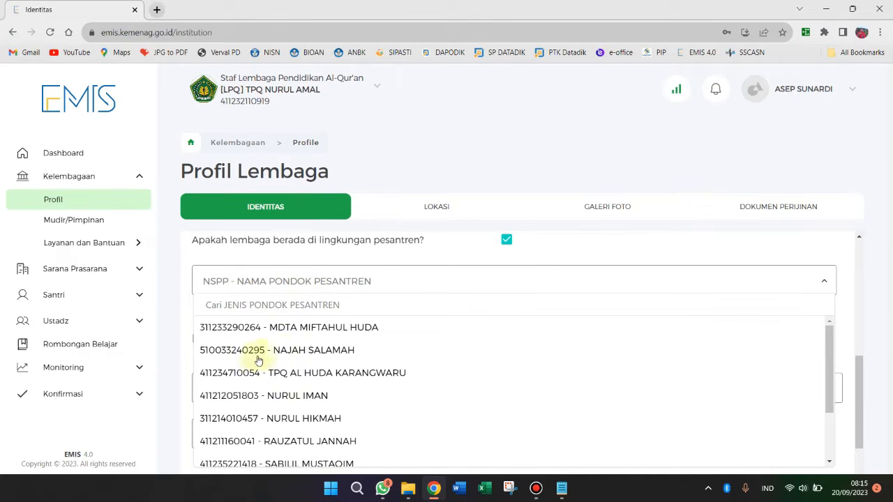
click(312, 351)
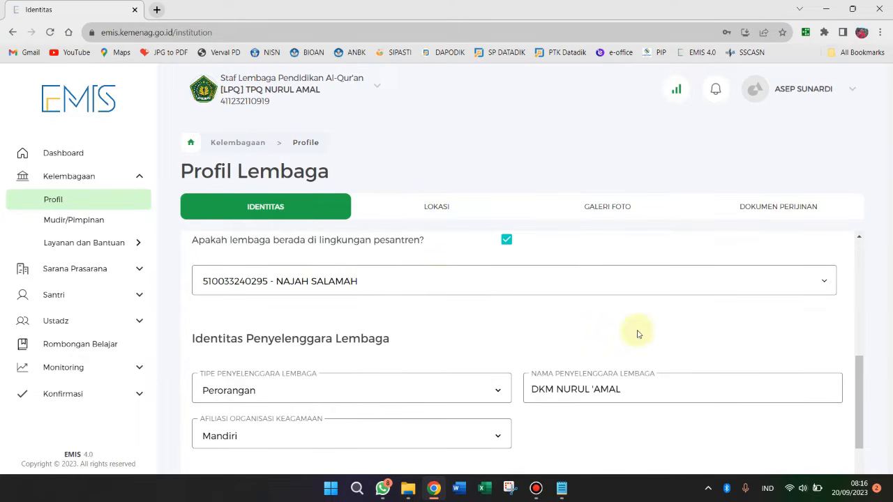
click(507, 241)
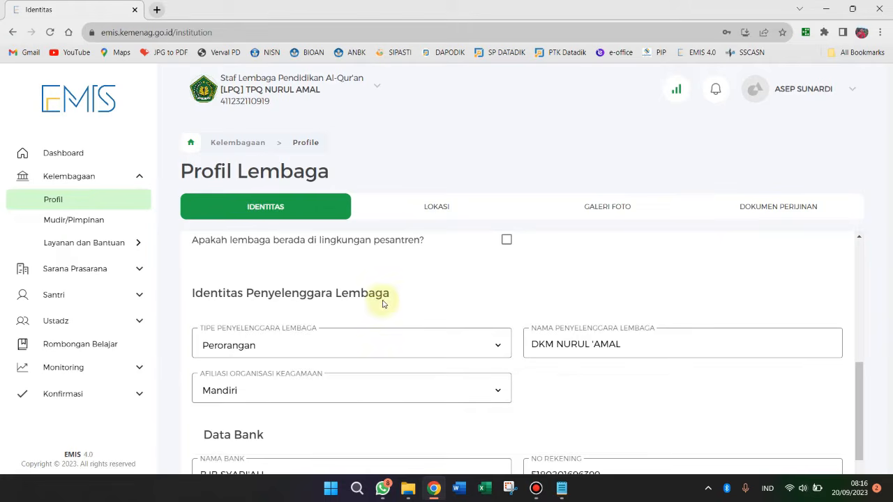
click(475, 344)
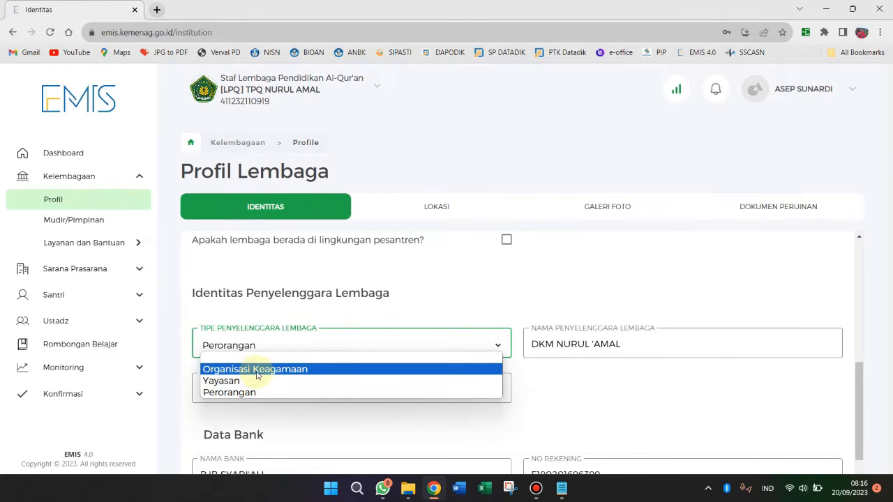
click(505, 405)
click(498, 392)
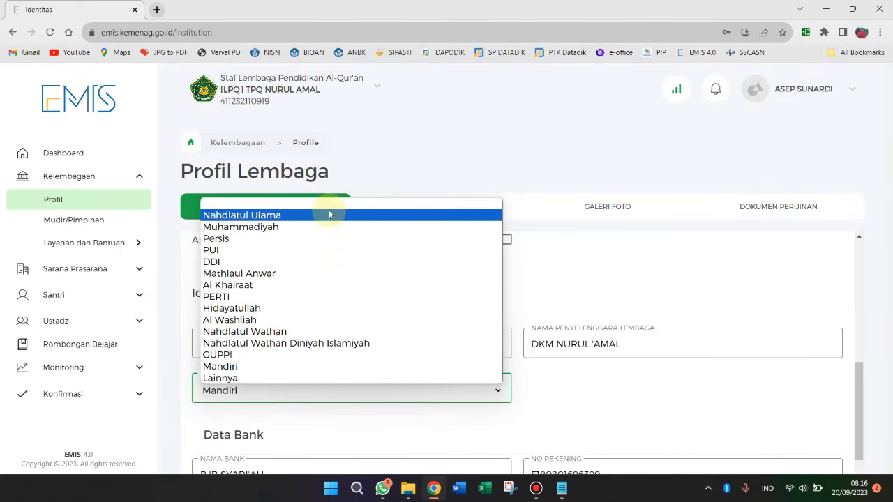
click(370, 395)
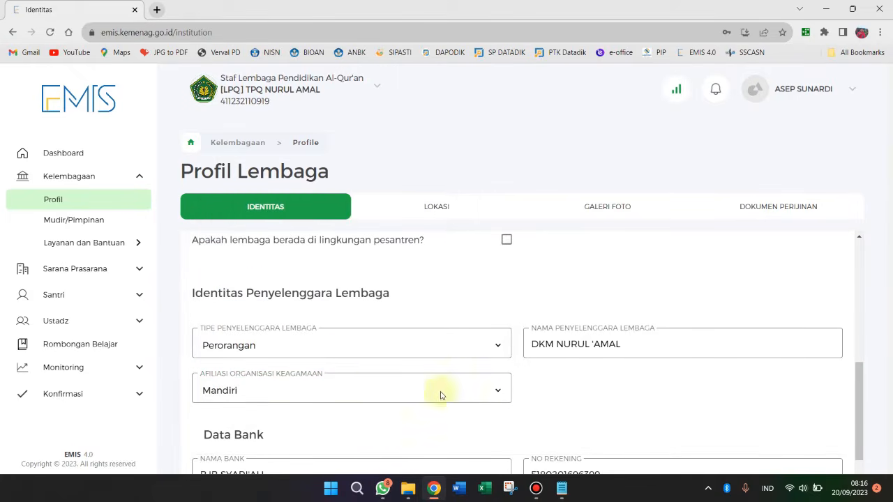
click(497, 391)
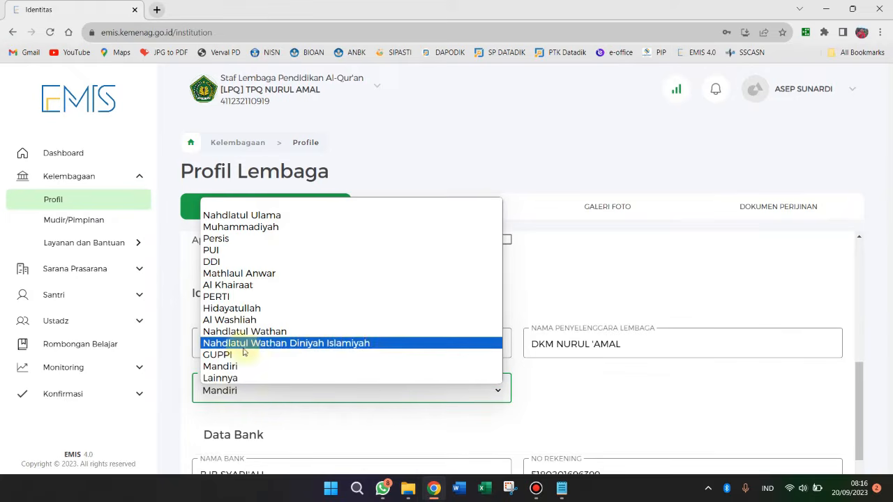
click(523, 406)
click(496, 349)
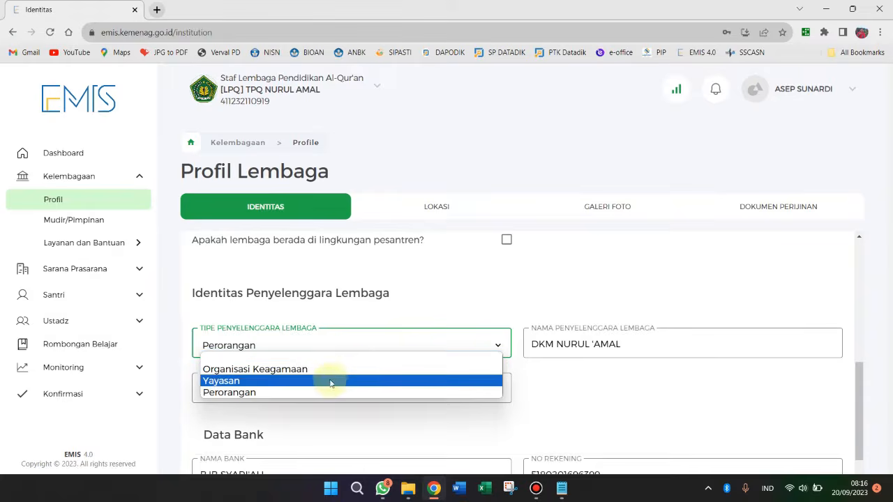
click(330, 385)
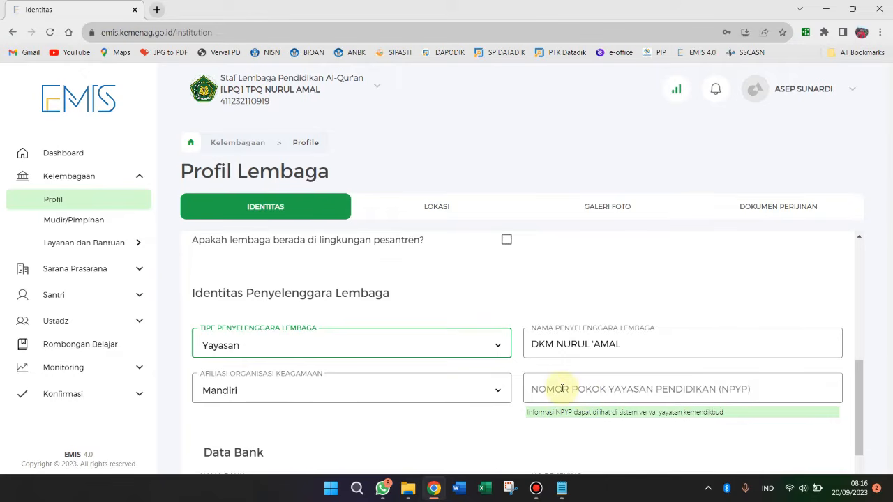
click(497, 344)
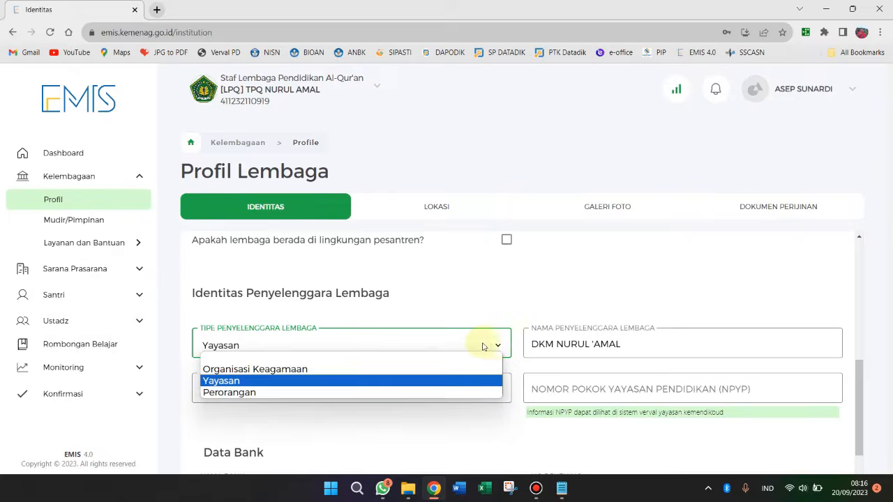
click(426, 391)
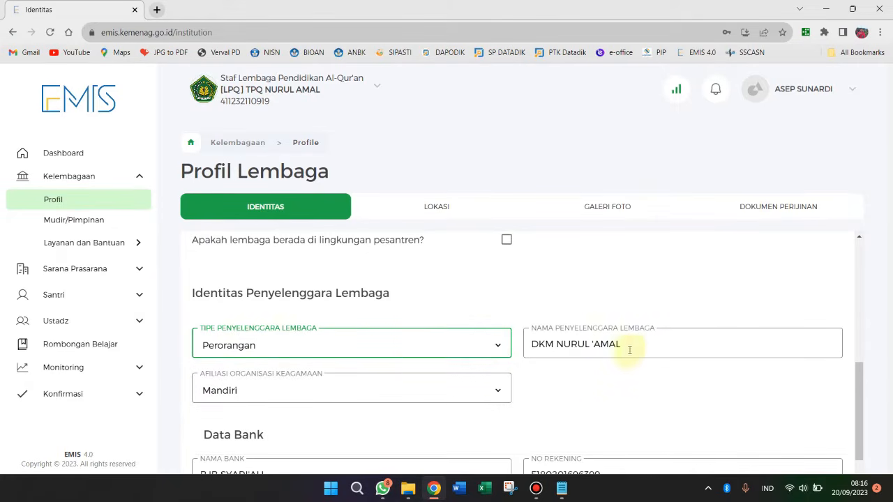
drag(639, 347, 535, 342)
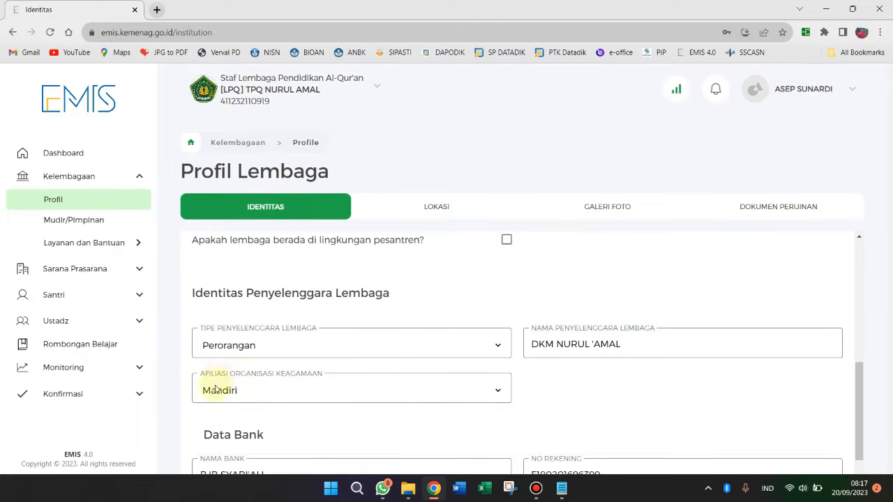
click(486, 391)
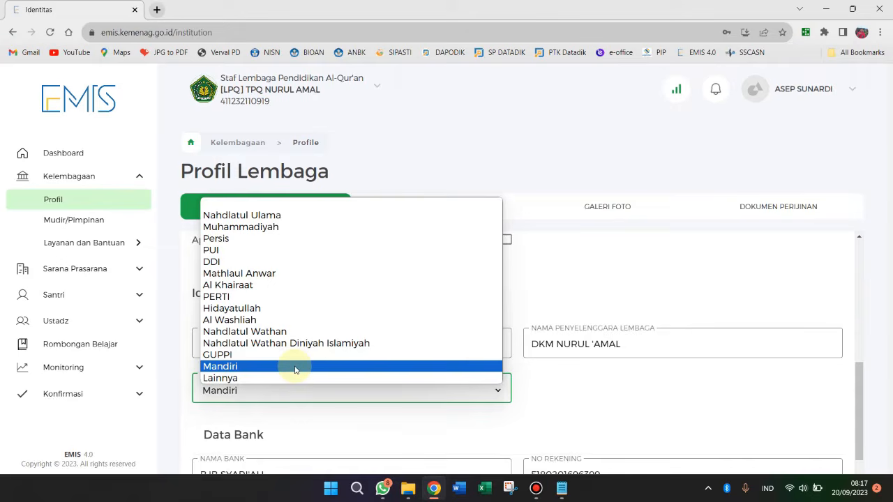
click(295, 368)
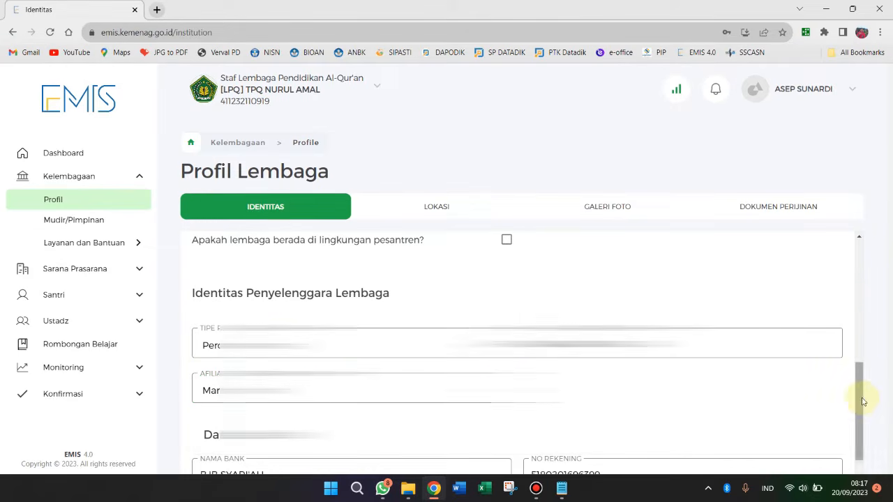
- Verify the BJB bank name and account number under Data Bank, save, and dismiss the success message
drag(861, 401, 862, 454)
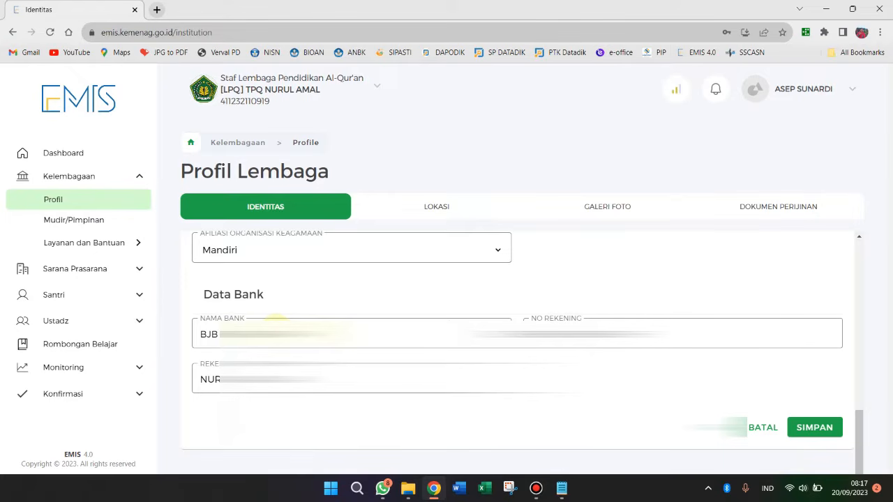
click(277, 322)
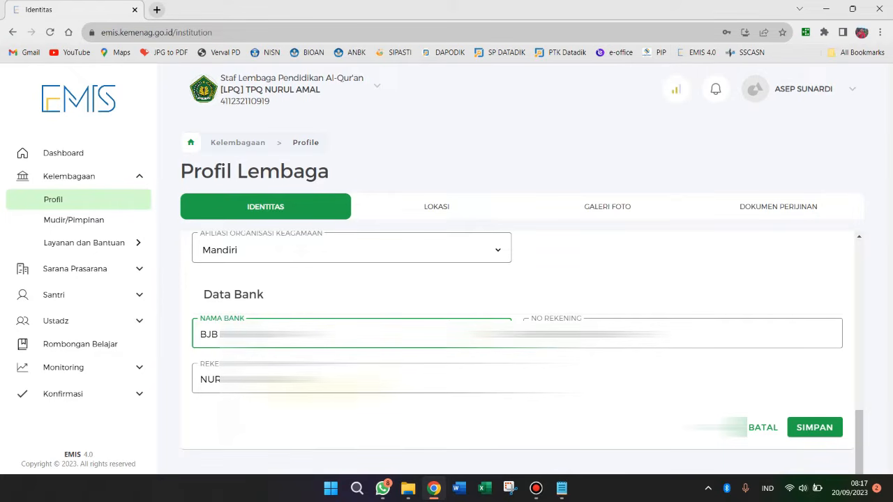
key(Tab)
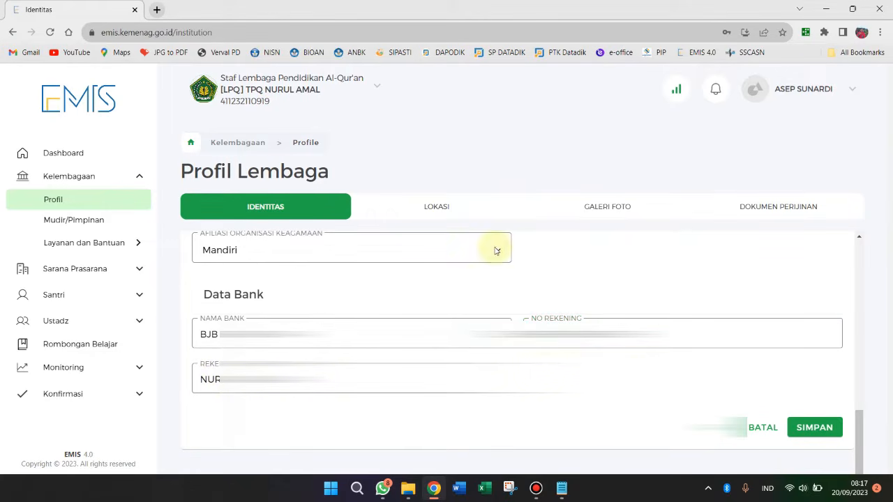
click(805, 432)
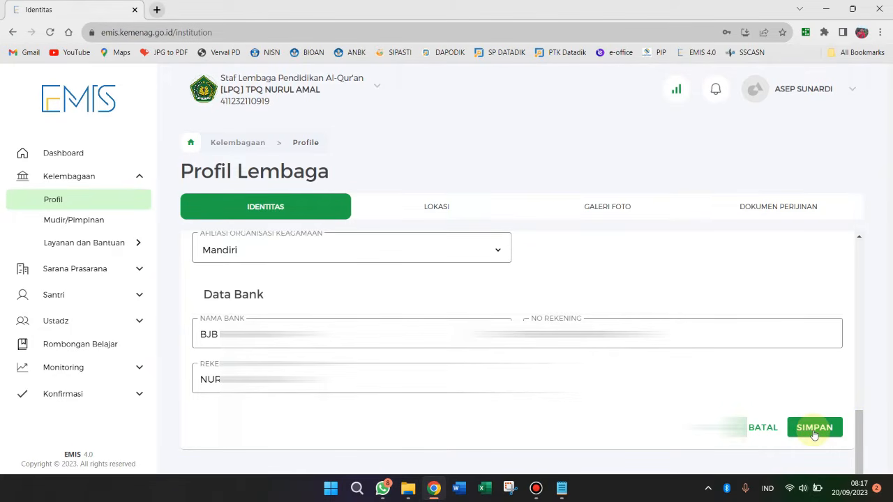
click(814, 434)
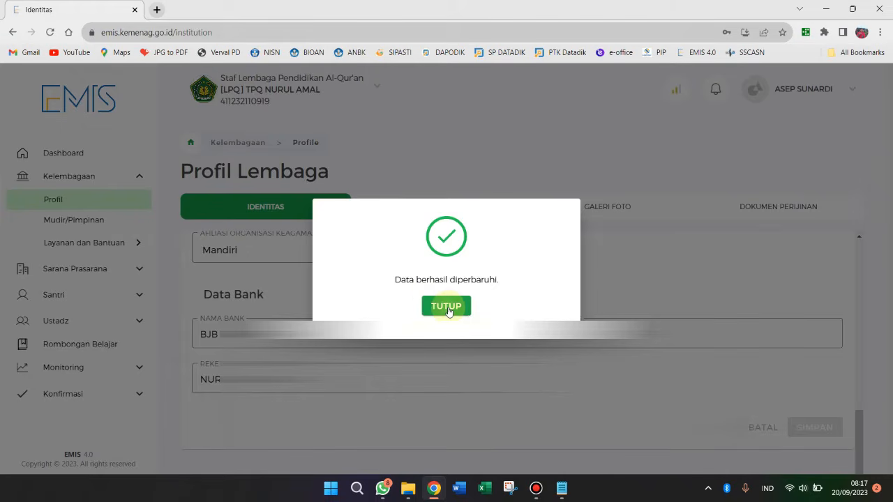
click(447, 307)
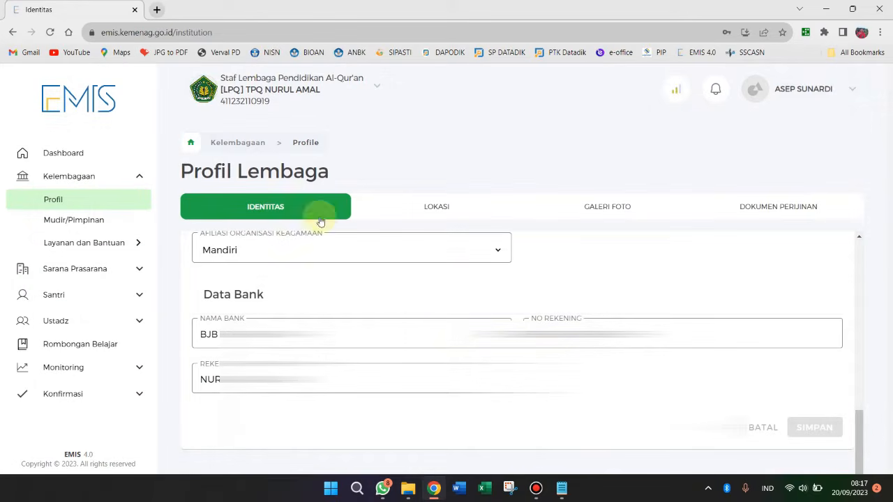
- On the LOKASI tab, review the Cintajaya address, then choose UBAH LOKASI DARI MENU LAHAN
click(431, 207)
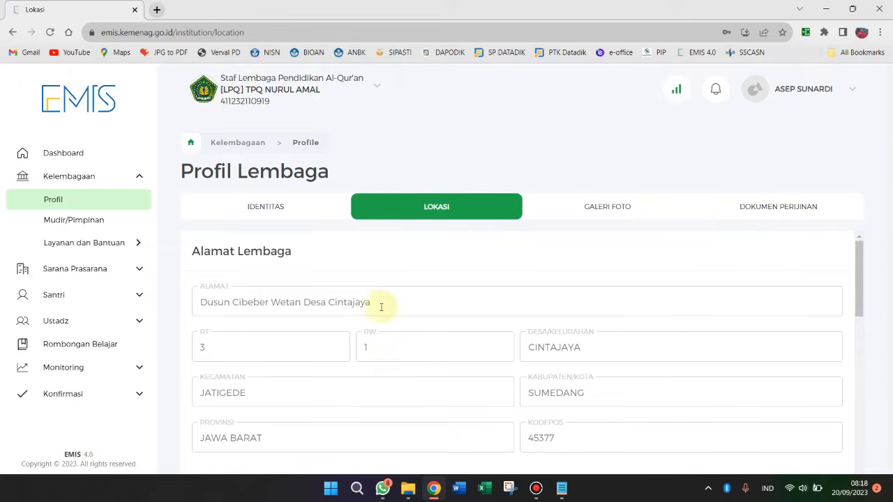
double_click(356, 302)
click(454, 311)
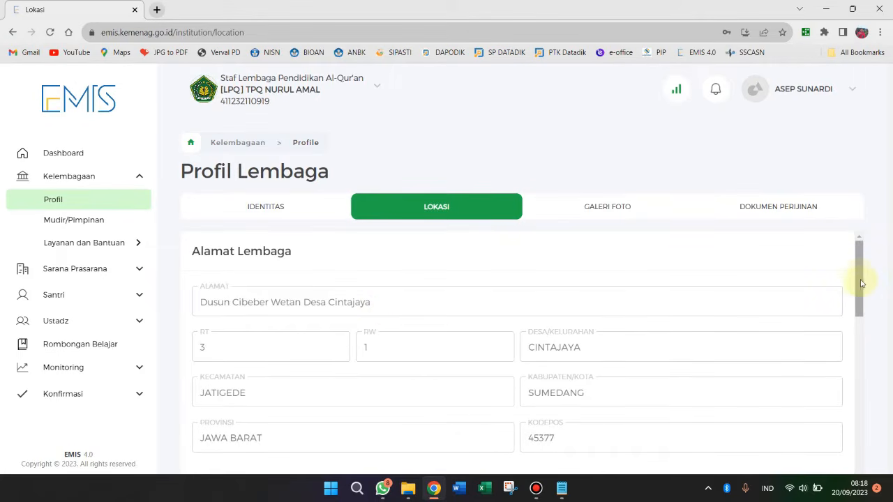
drag(861, 265, 862, 454)
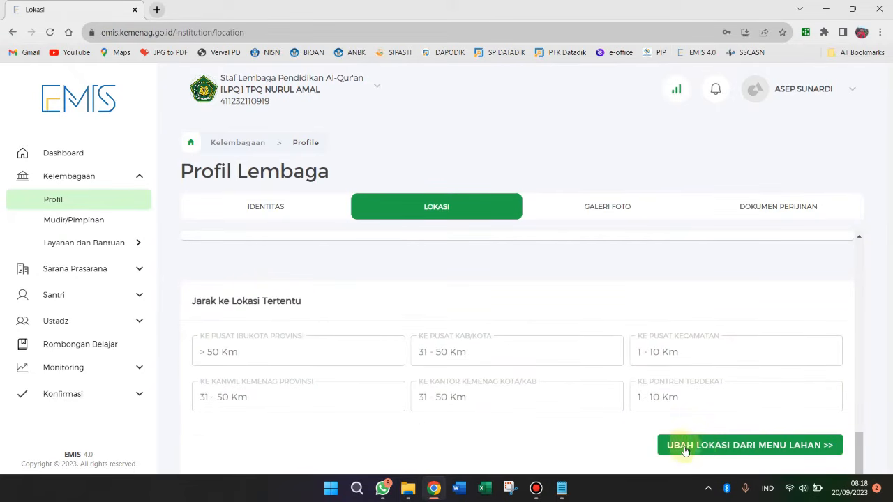
click(750, 451)
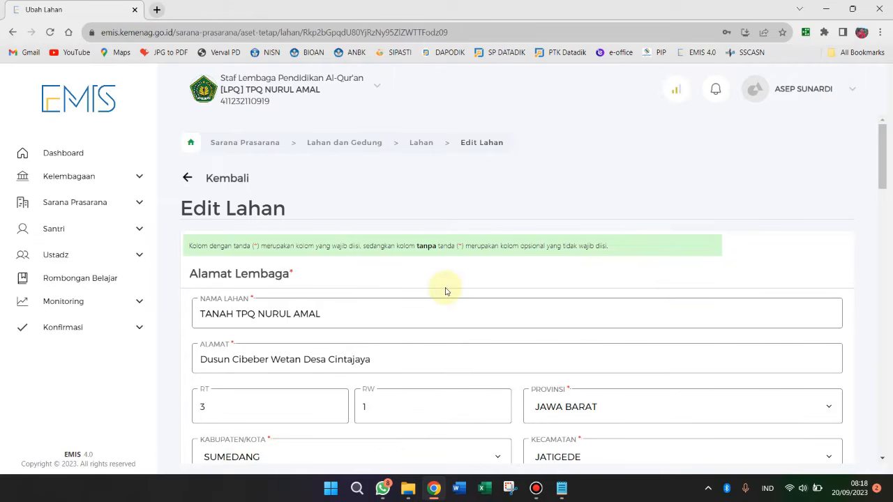
- Check the TANAH TPQ NURUL AMAL land name, then scroll through the Edit Lahan address fields
scroll(886, 181, down, 1)
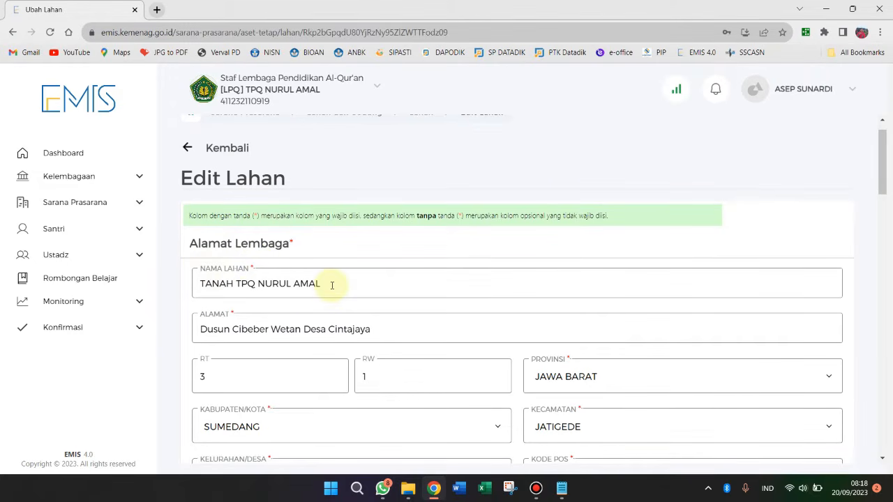
drag(332, 284, 212, 285)
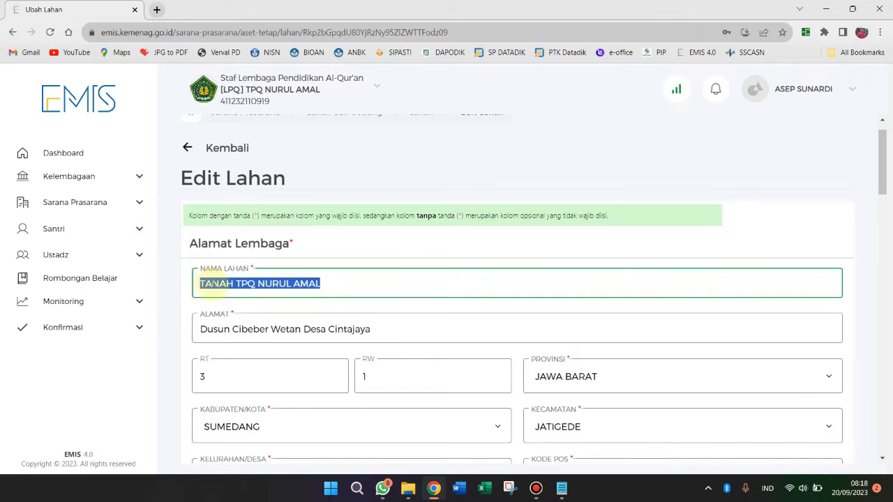
click(213, 286)
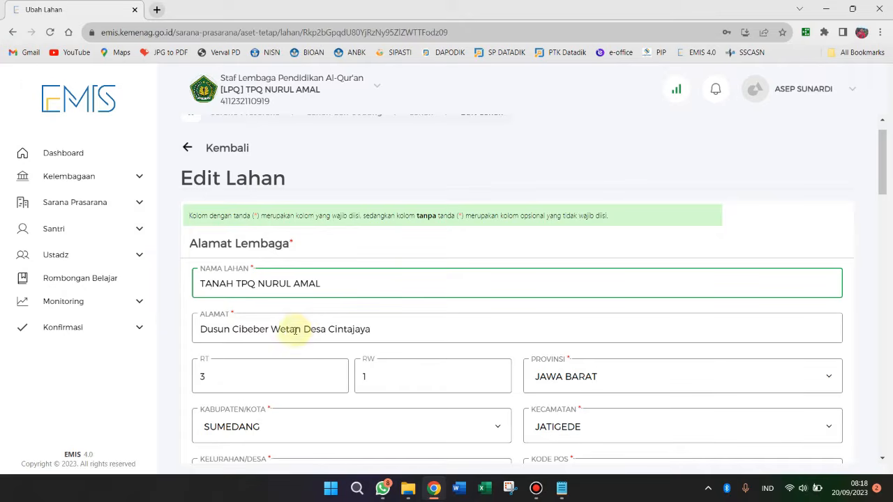
click(319, 265)
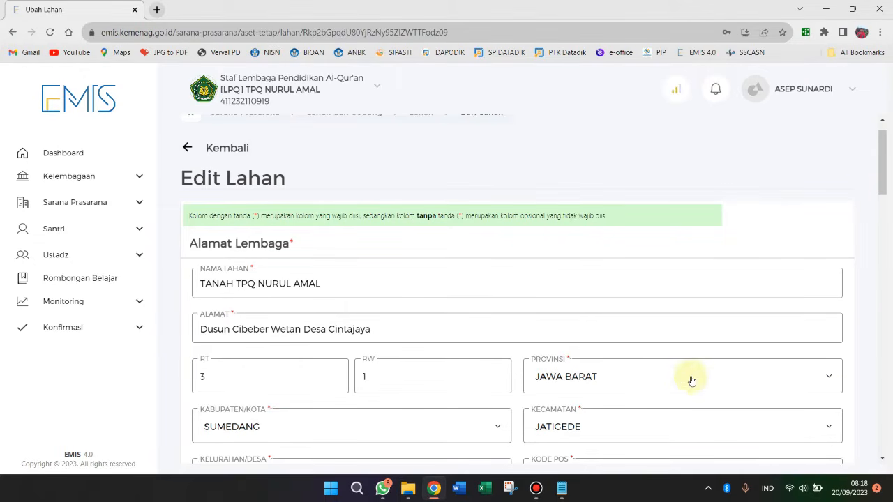
drag(883, 181, 886, 220)
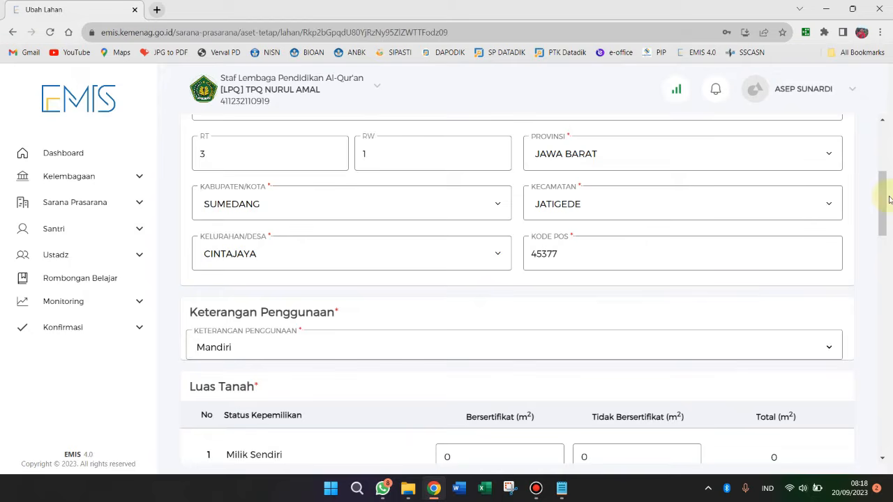
drag(887, 204, 885, 226)
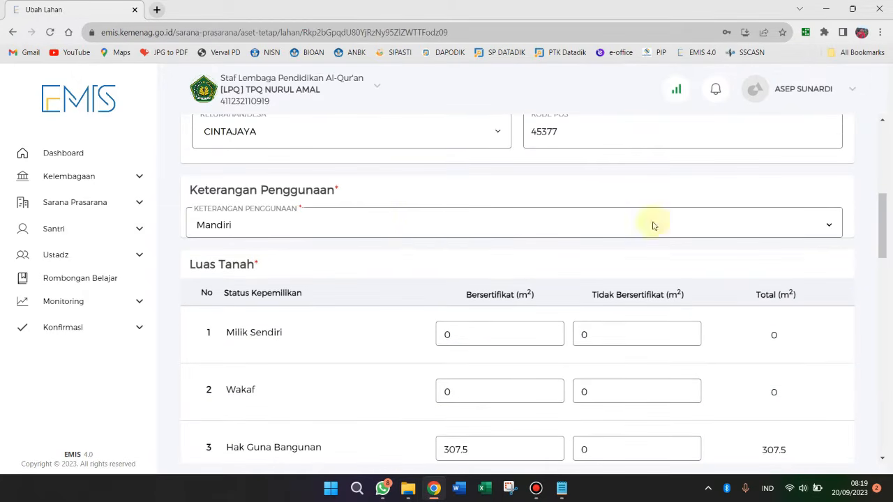
click(803, 229)
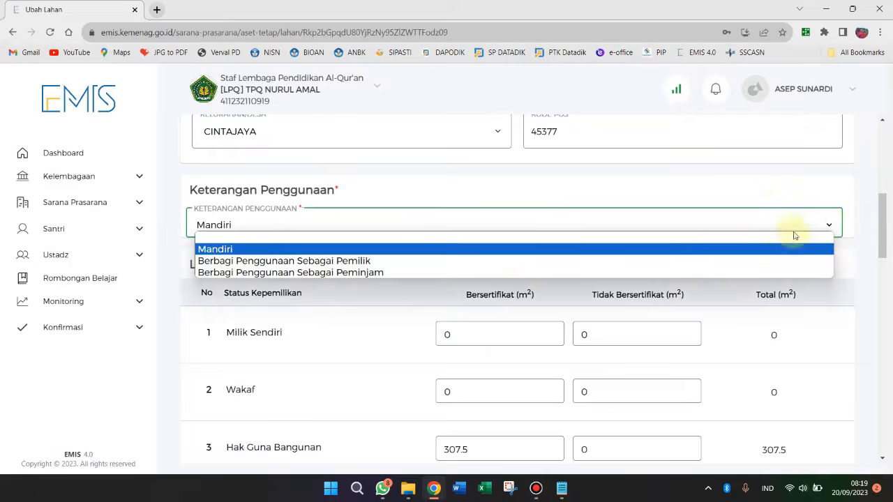
click(430, 254)
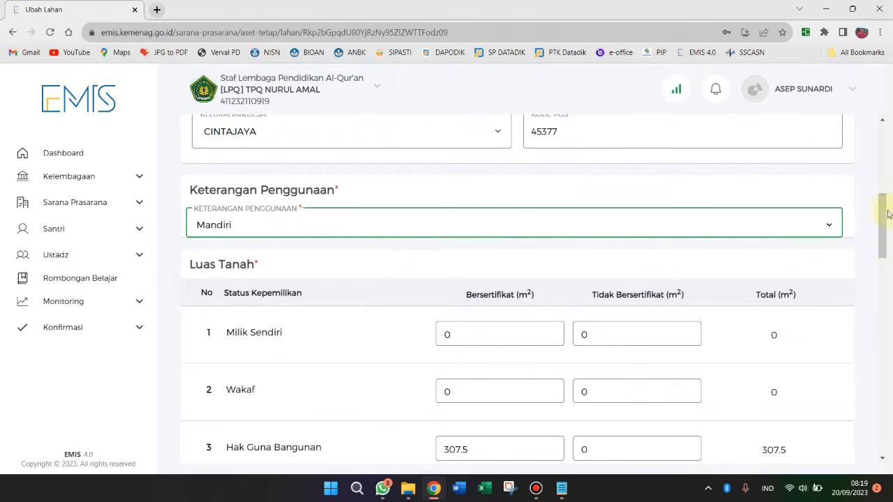
mouse_move(886, 216)
mouse_down()
mouse_move(883, 243)
mouse_move(883, 234)
mouse_up()
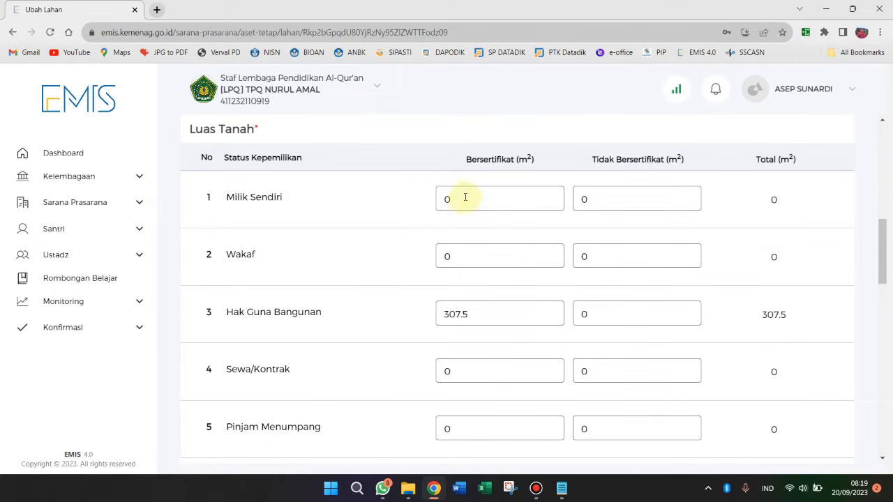
drag(474, 198, 423, 198)
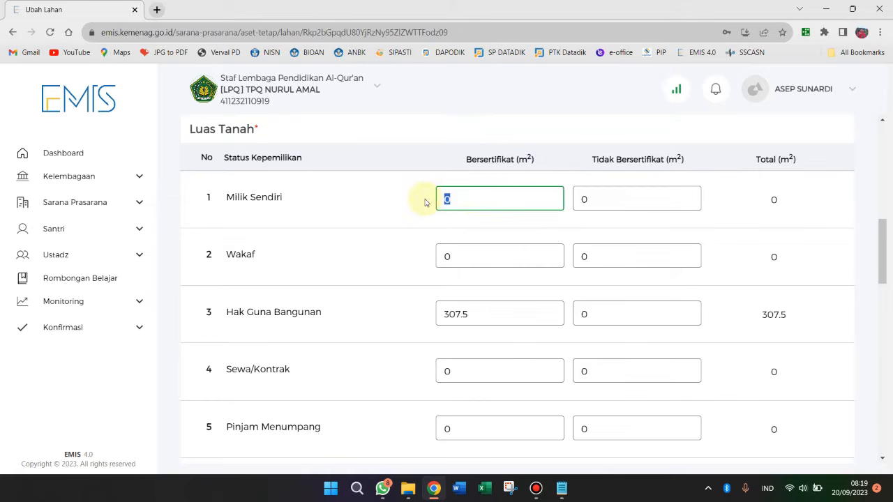
click(586, 201)
drag(588, 201, 556, 200)
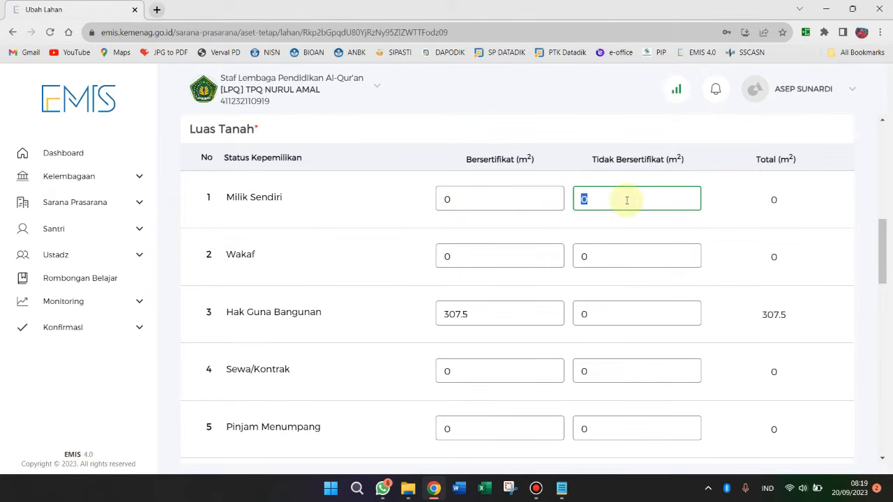
click(627, 200)
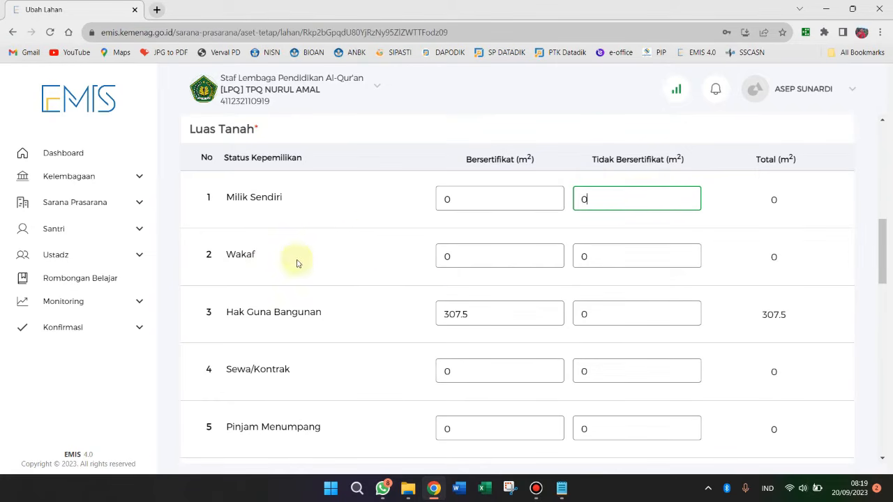
click(471, 258)
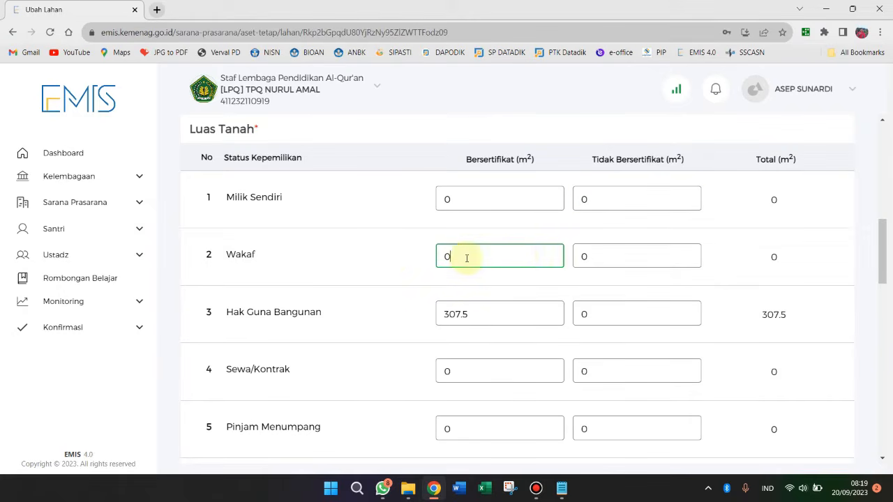
click(607, 258)
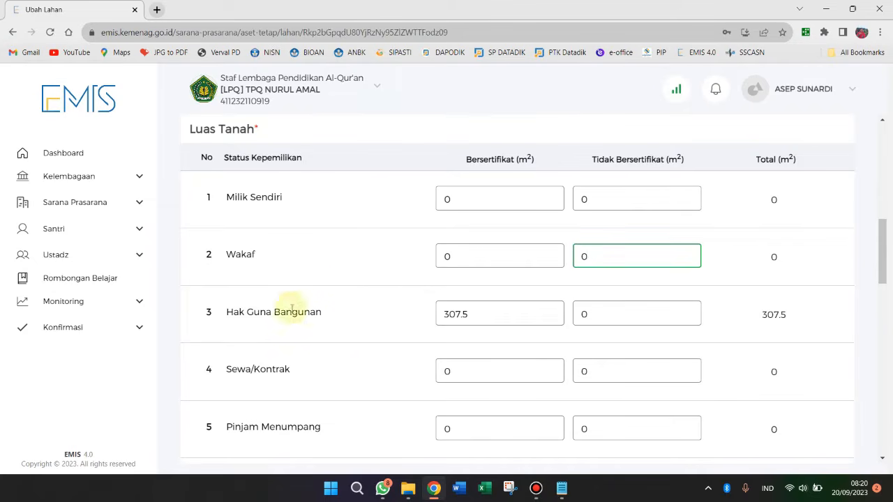
drag(227, 312, 329, 321)
click(485, 314)
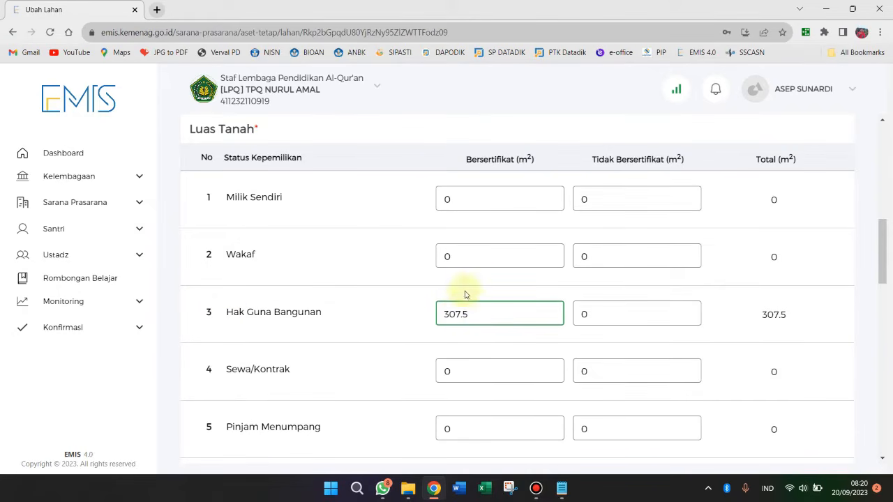
drag(474, 315, 449, 315)
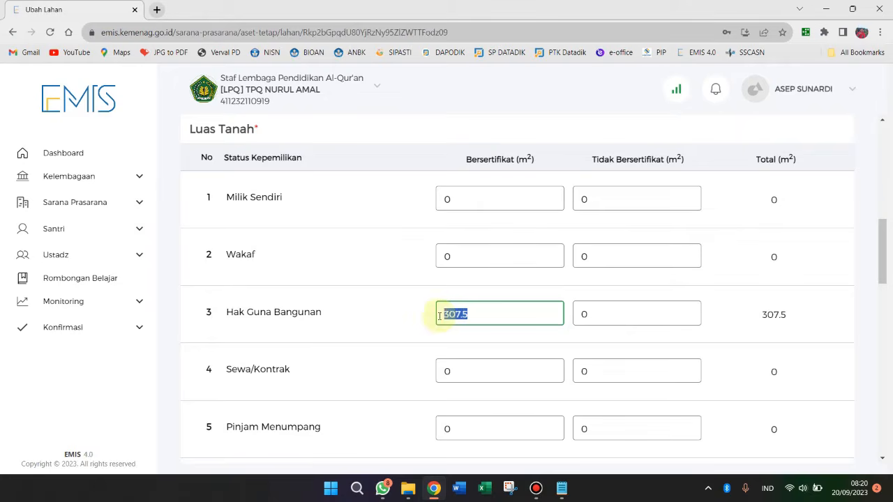
click(508, 314)
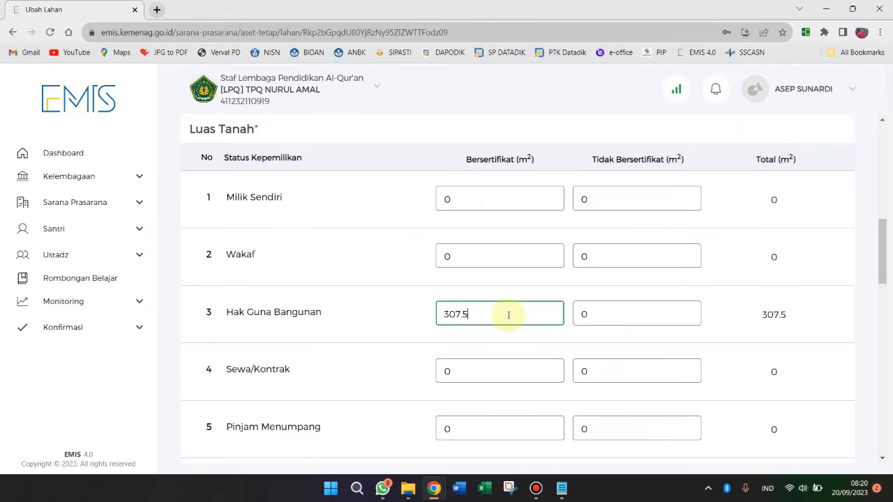
click(462, 315)
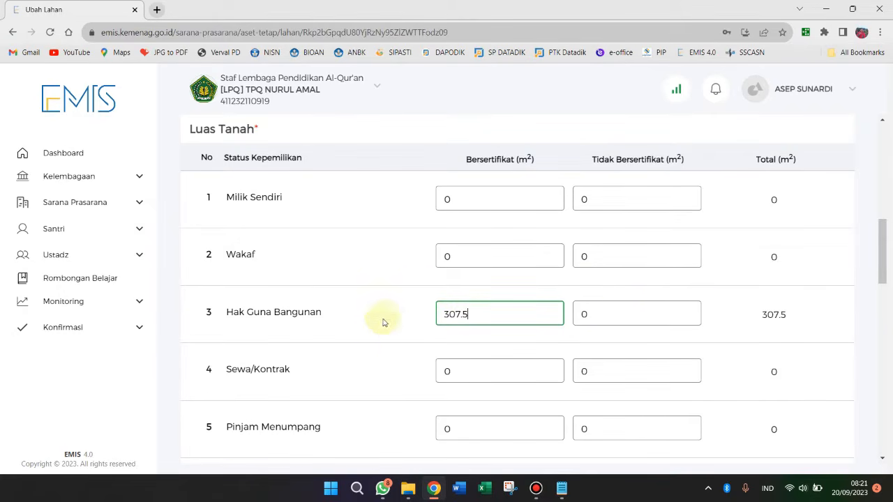
- Scroll to Letak Lahan and zoom the map onto the TPQ Nurul Amal Jatigede pin and coordinates
scroll(411, 332, down, 1)
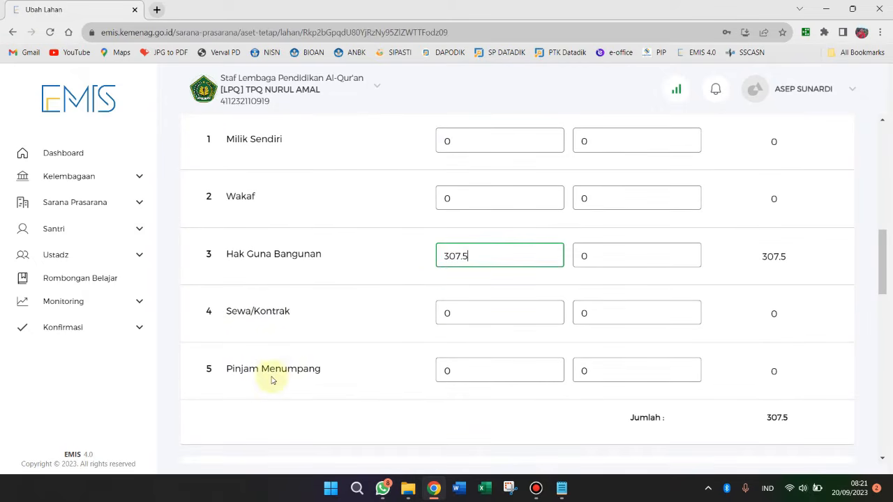
scroll(415, 359, down, 1)
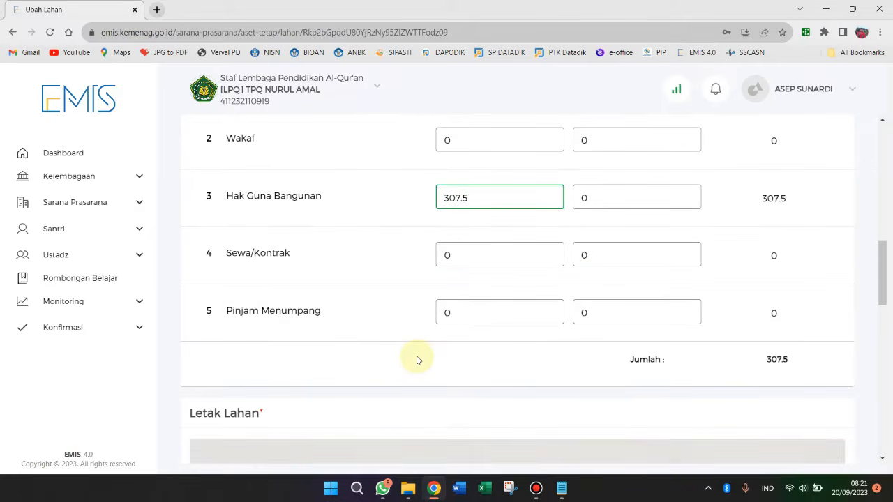
scroll(417, 360, down, 3)
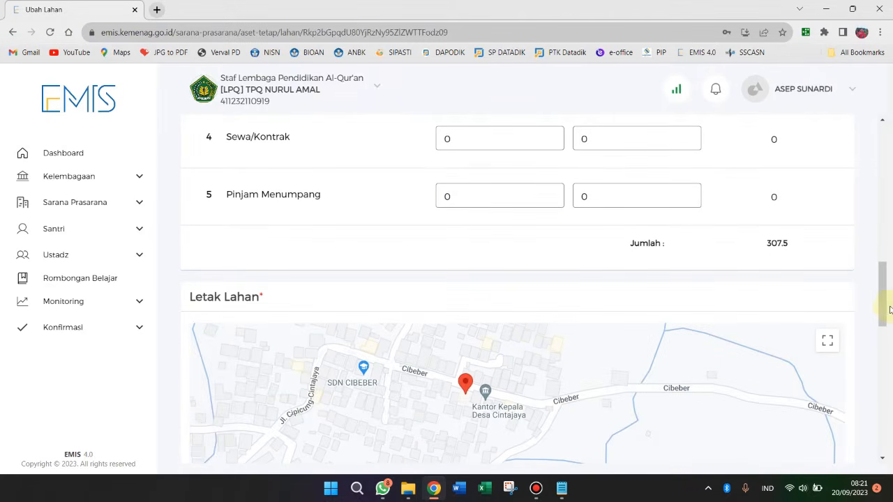
mouse_move(883, 314)
mouse_down()
mouse_move(890, 337)
mouse_move(884, 315)
mouse_up()
scroll(488, 233, up, 1)
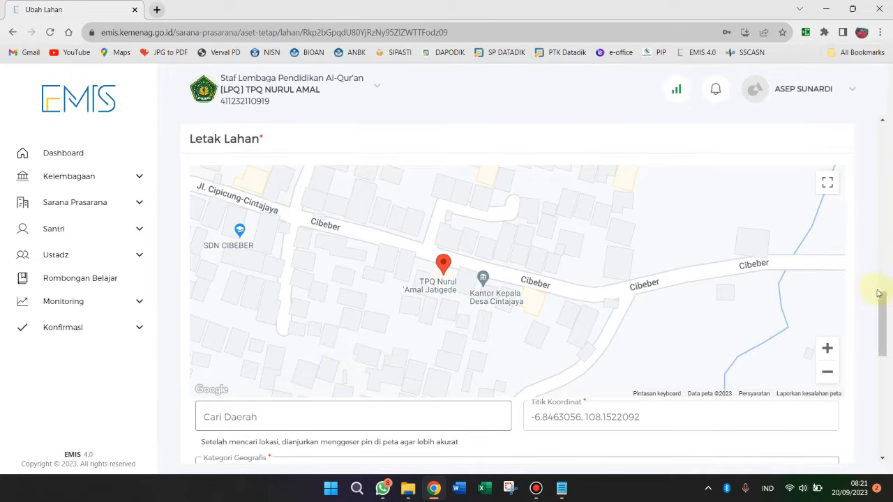
drag(883, 307, 890, 314)
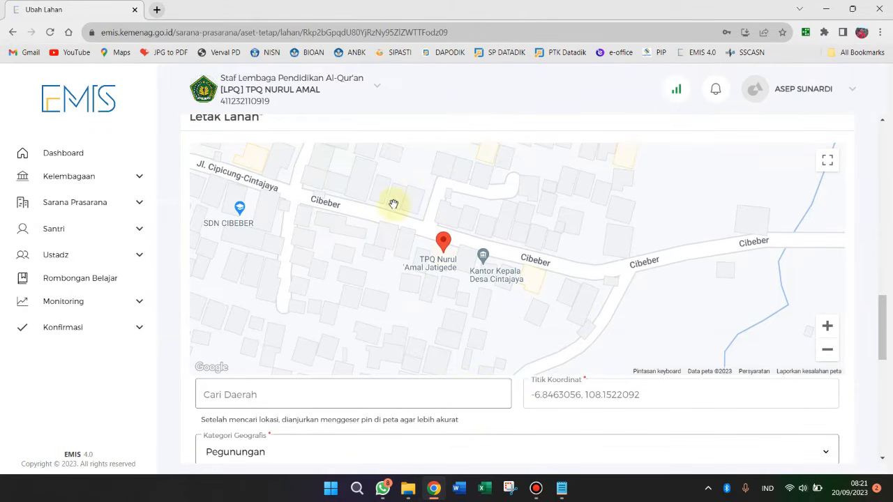
- In a new Google Maps tab, search 'cintajaya' and zoom in on the Cintajaya jatigede pin
click(157, 9)
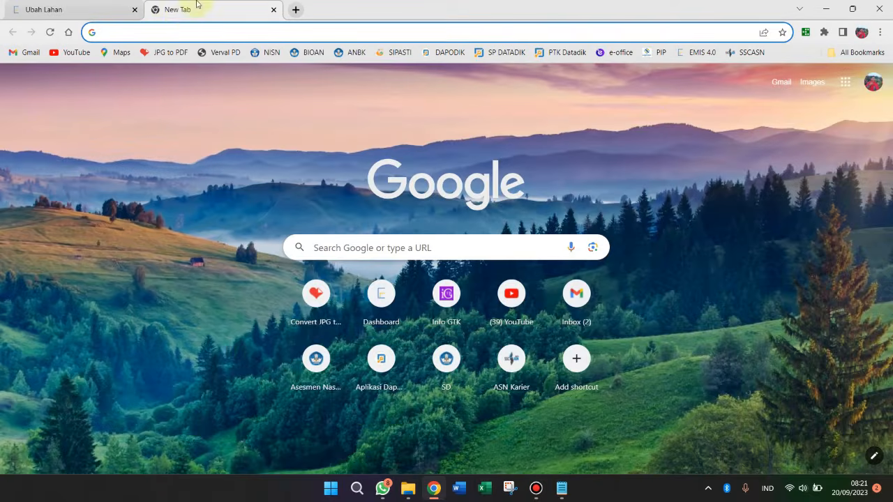
click(118, 53)
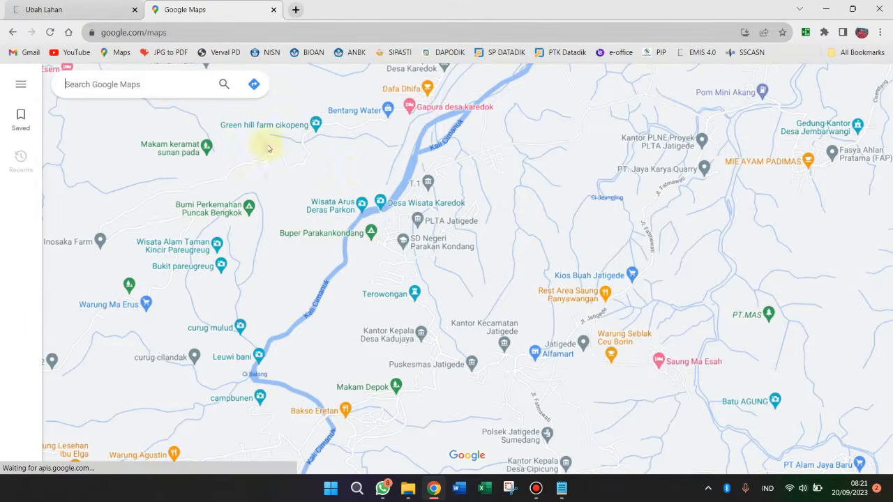
click(119, 85)
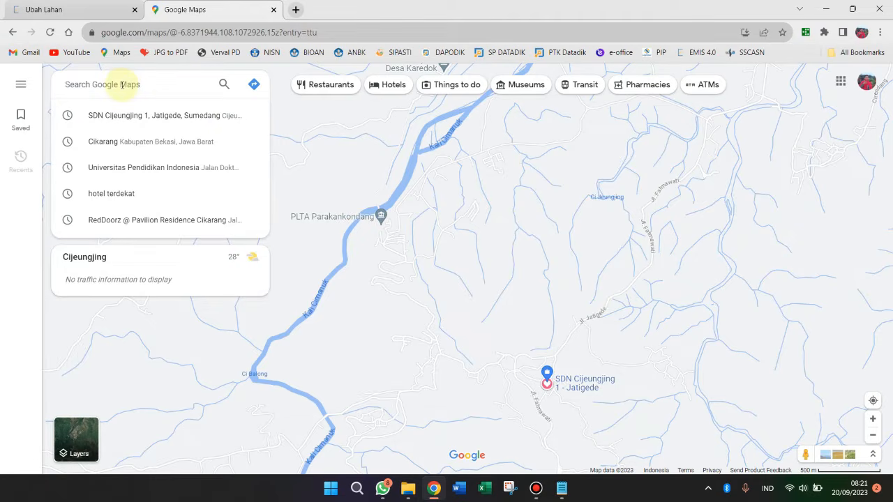
text(cintajaya)
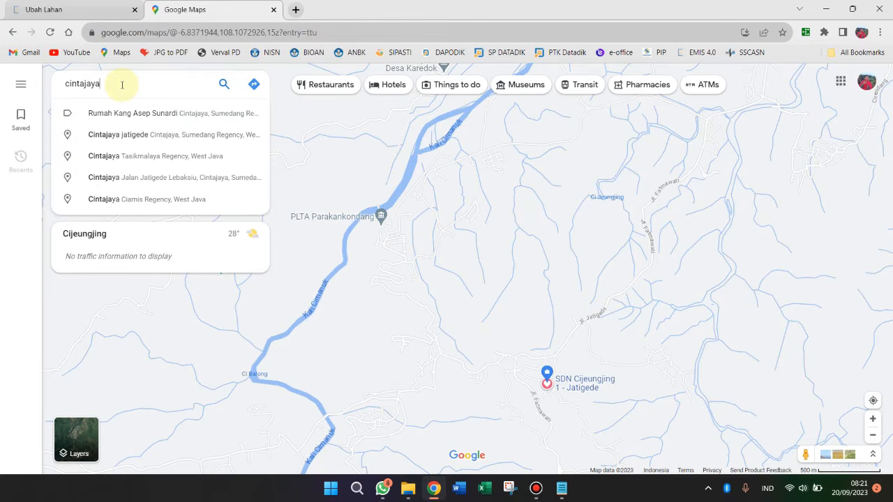
click(134, 136)
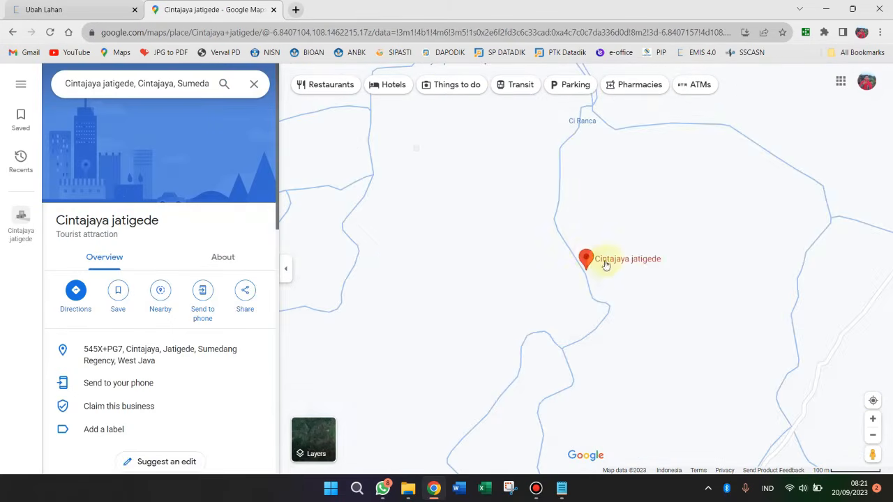
scroll(600, 263, up, 5)
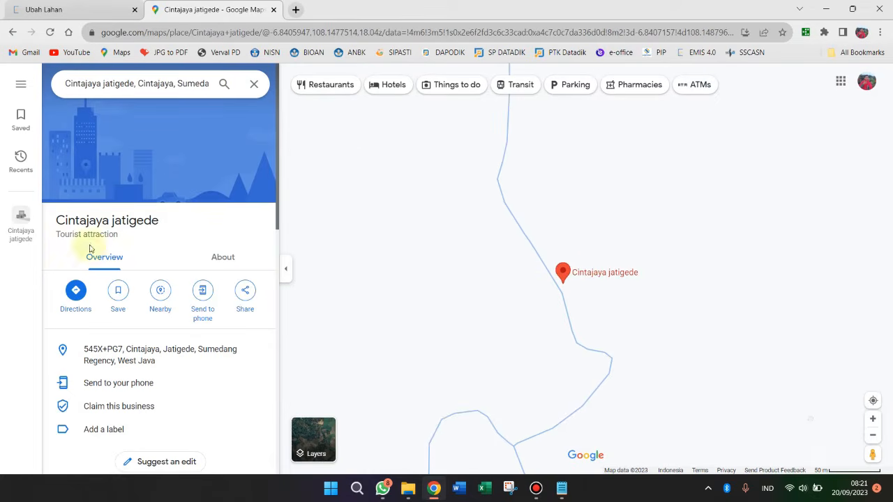
scroll(613, 281, up, 1)
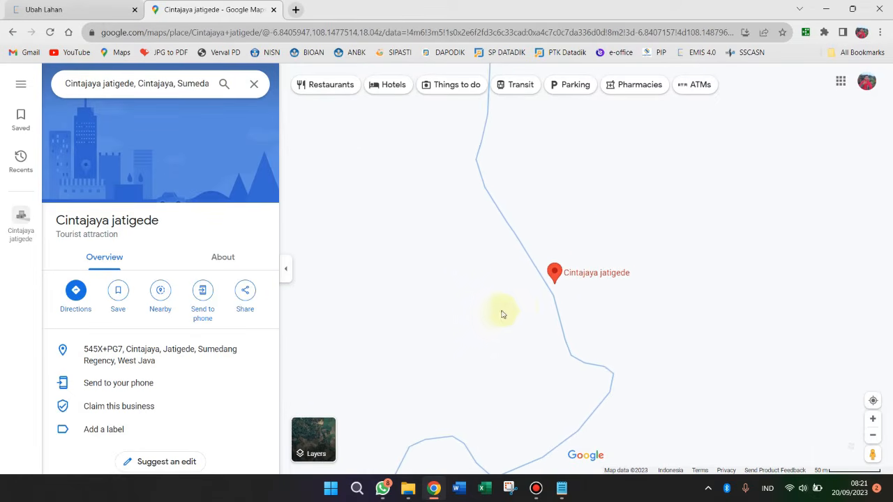
- Switch the map to Satellite and navigate along the Cibeber road to the TPQ building
click(313, 438)
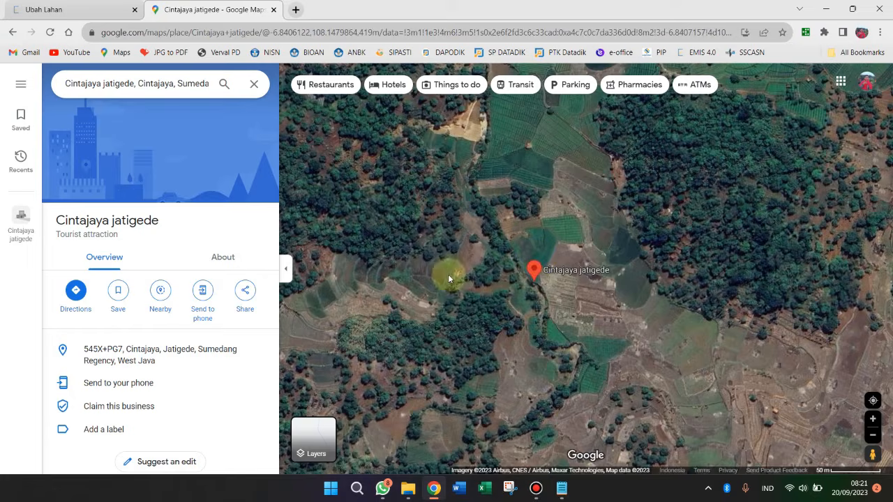
scroll(518, 278, up, 3)
scroll(379, 254, down, 2)
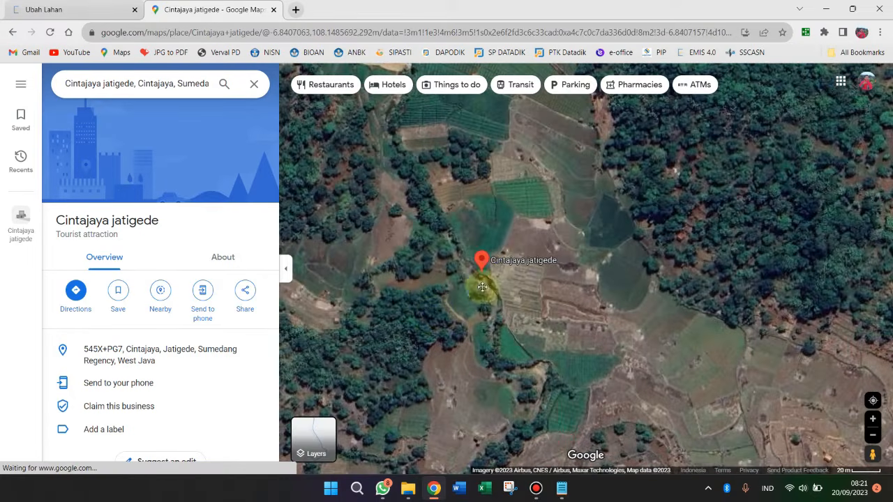
drag(481, 283, 561, 199)
drag(650, 270, 659, 298)
scroll(660, 300, down, 1)
scroll(591, 354, down, 3)
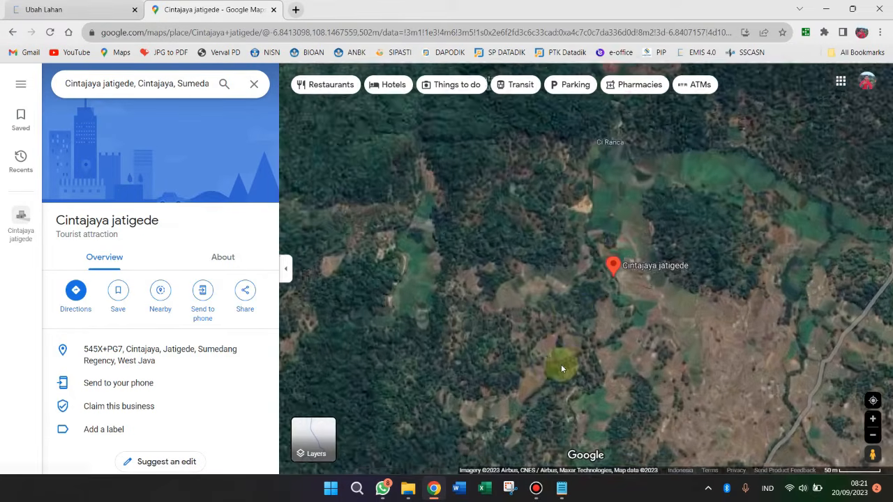
drag(558, 368, 510, 174)
scroll(716, 388, up, 2)
drag(718, 400, 593, 325)
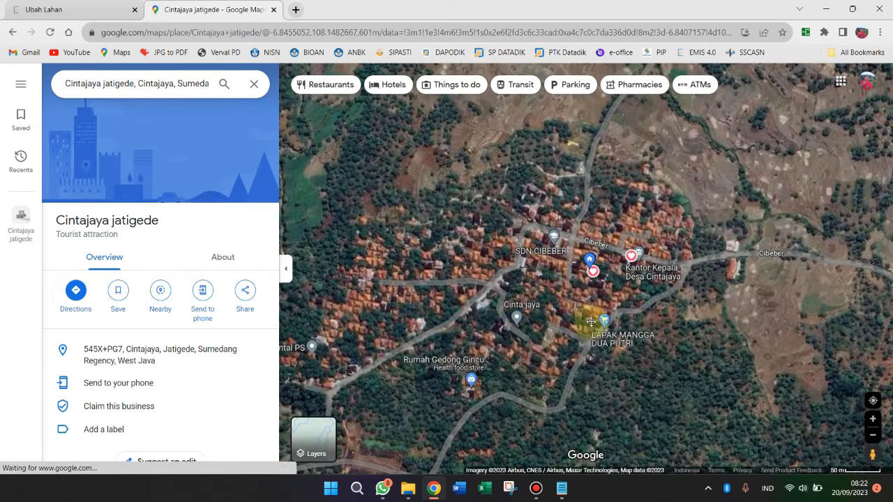
scroll(561, 247, up, 4)
scroll(586, 286, up, 1)
drag(587, 261, 420, 285)
scroll(722, 367, up, 2)
drag(569, 262, 823, 342)
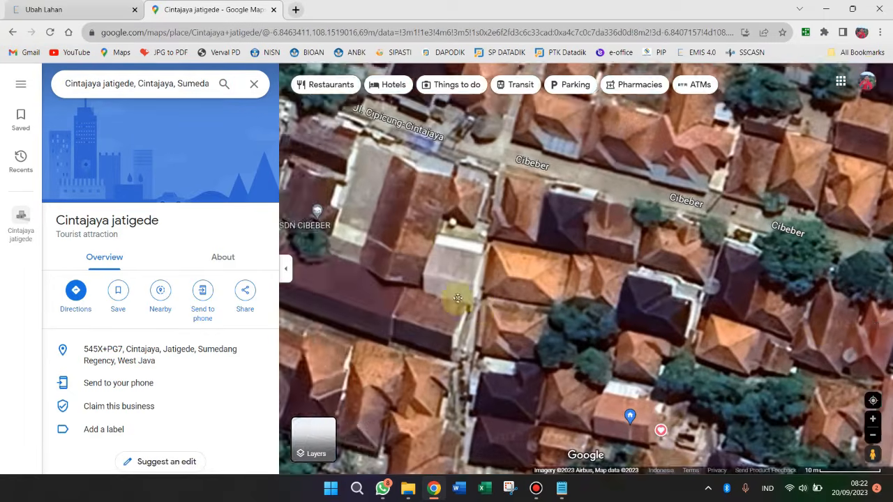
drag(458, 299, 609, 289)
drag(440, 279, 377, 238)
scroll(609, 289, down, 2)
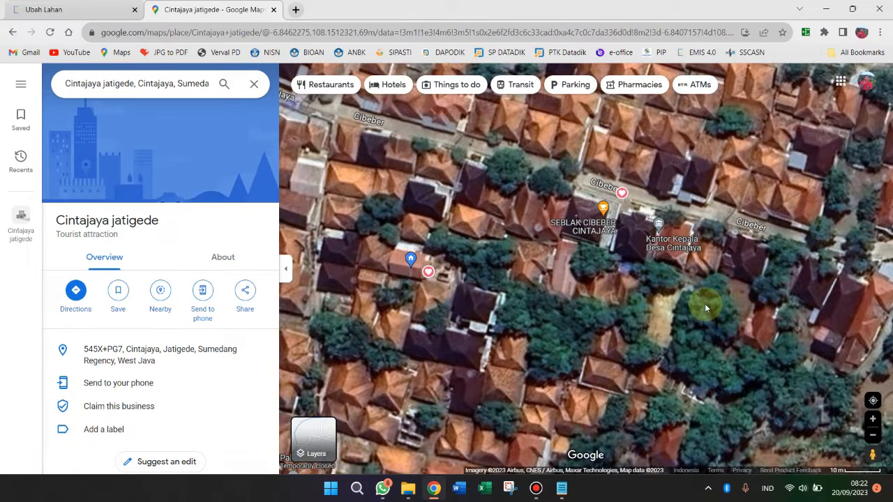
drag(705, 305, 649, 351)
scroll(589, 294, up, 2)
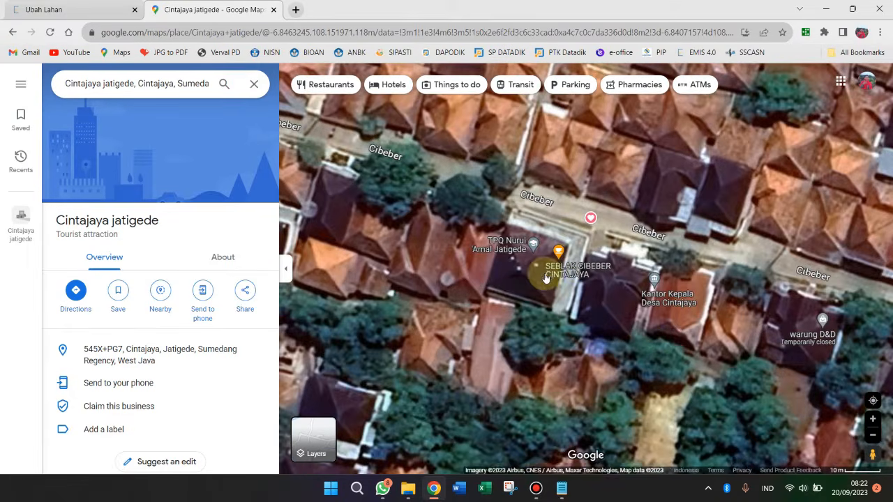
scroll(642, 323, up, 1)
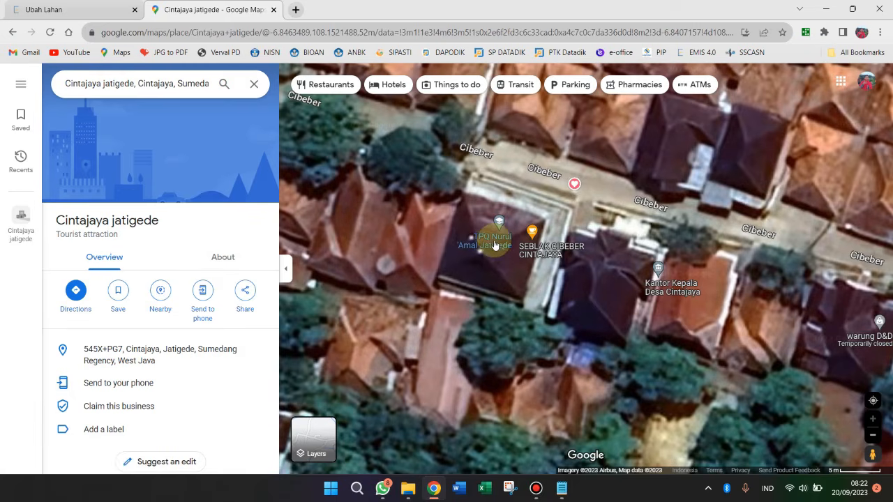
- Drop a pin on the TPQ Nurul 'Amal building roof, building 5532+CVX
mouse_move(495, 246)
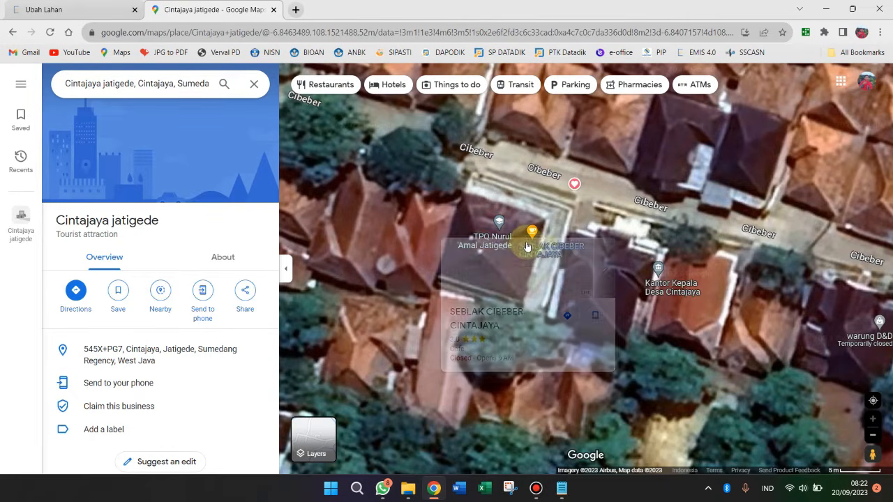
click(491, 266)
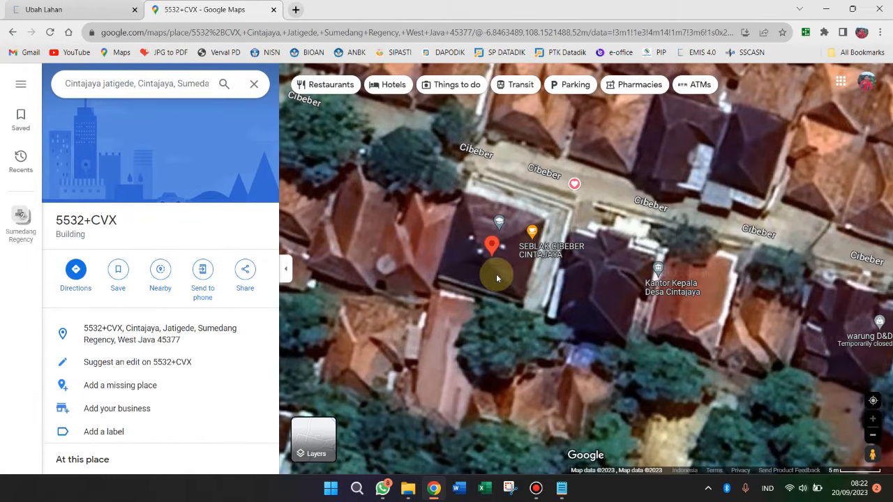
scroll(129, 300, down, 1)
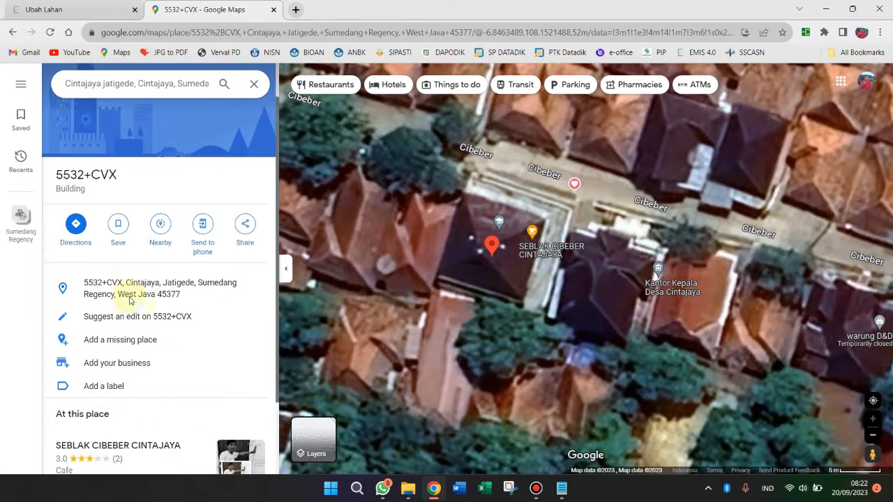
scroll(130, 299, down, 2)
scroll(130, 300, up, 3)
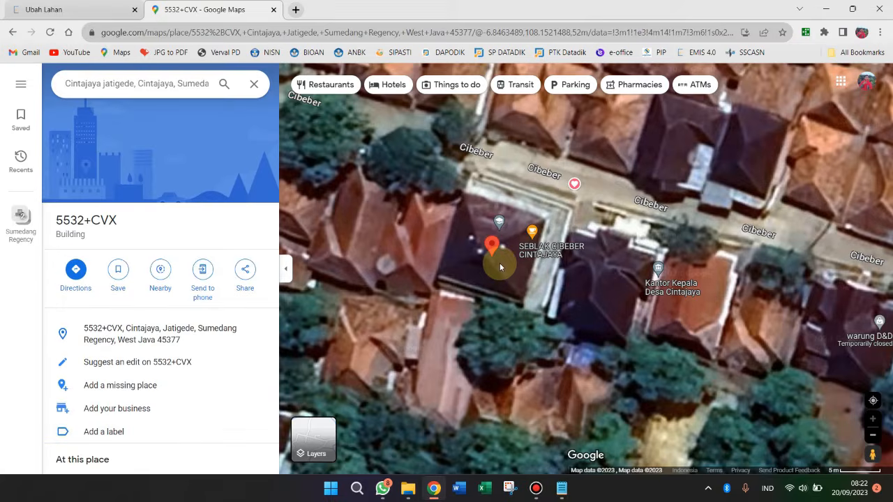
click(490, 264)
click(490, 264)
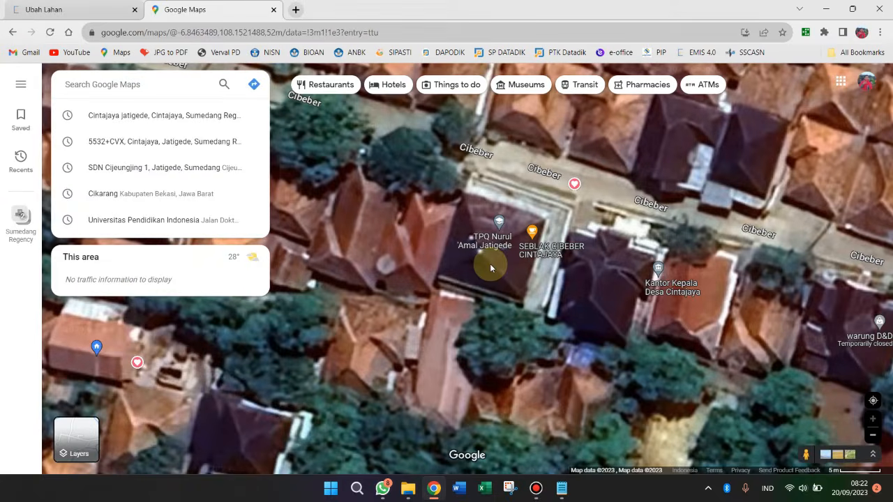
click(495, 258)
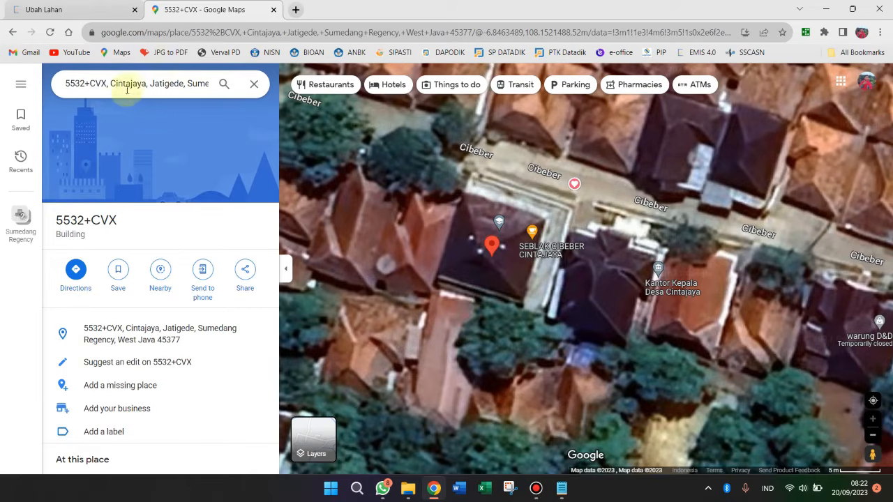
click(453, 276)
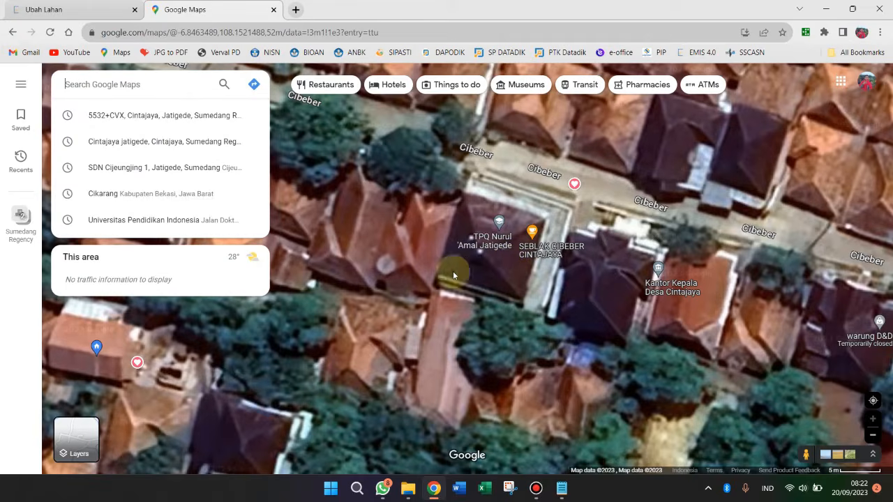
click(503, 273)
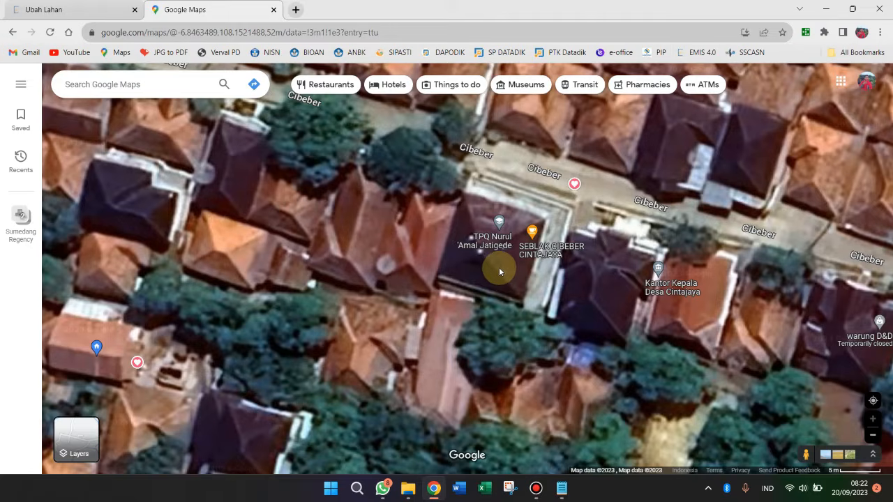
click(499, 273)
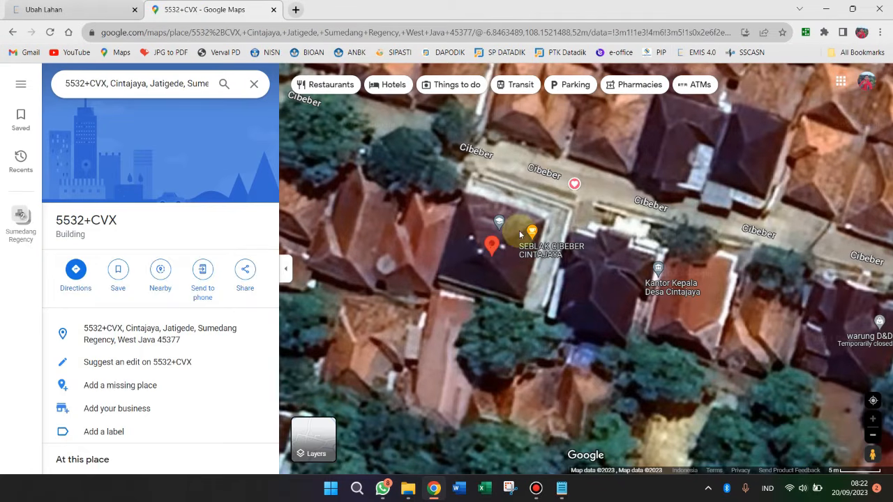
scroll(174, 357, down, 2)
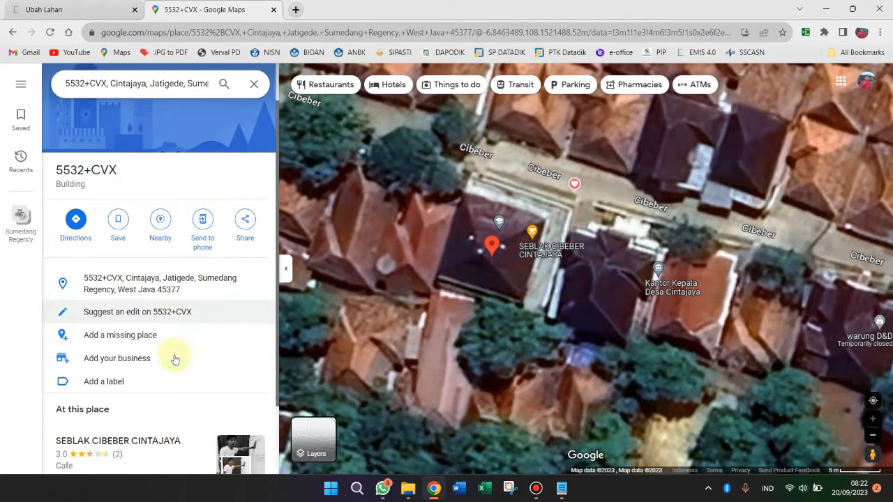
scroll(184, 354, up, 2)
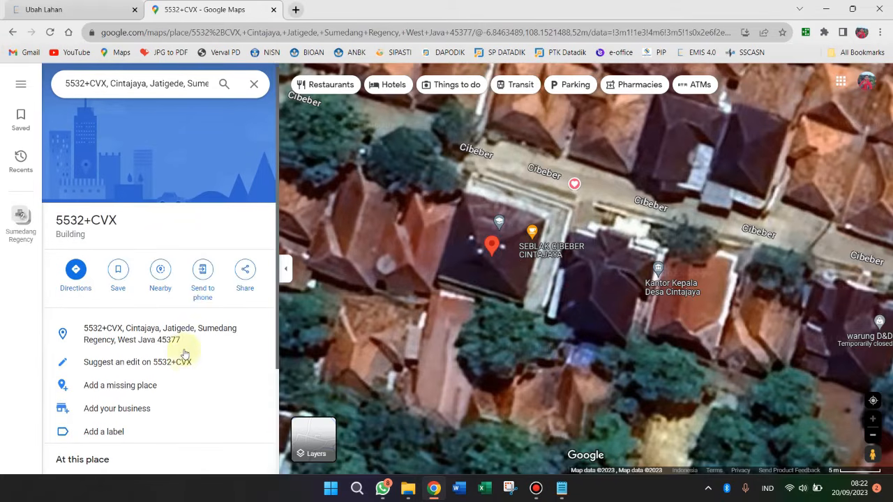
- Copy the pin coordinates -6.8463489, 108.1521488 from the address bar and return to the EMIS land page
click(528, 34)
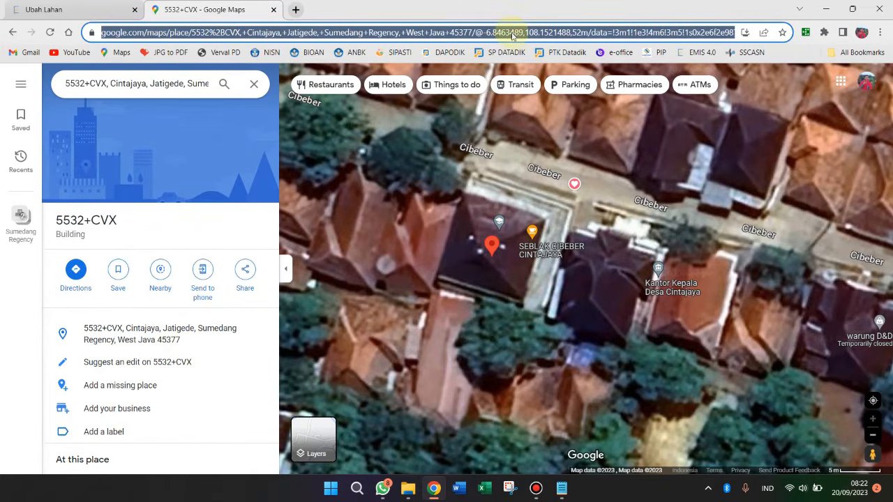
click(513, 34)
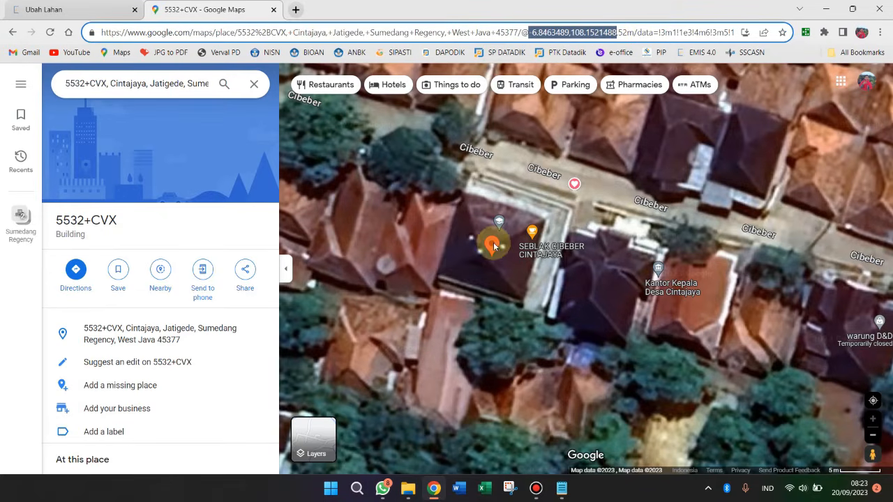
right_click(560, 32)
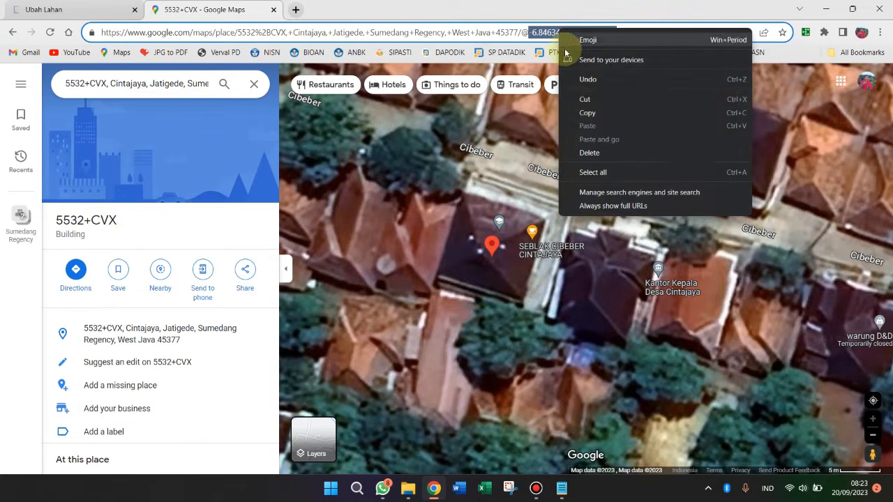
click(574, 113)
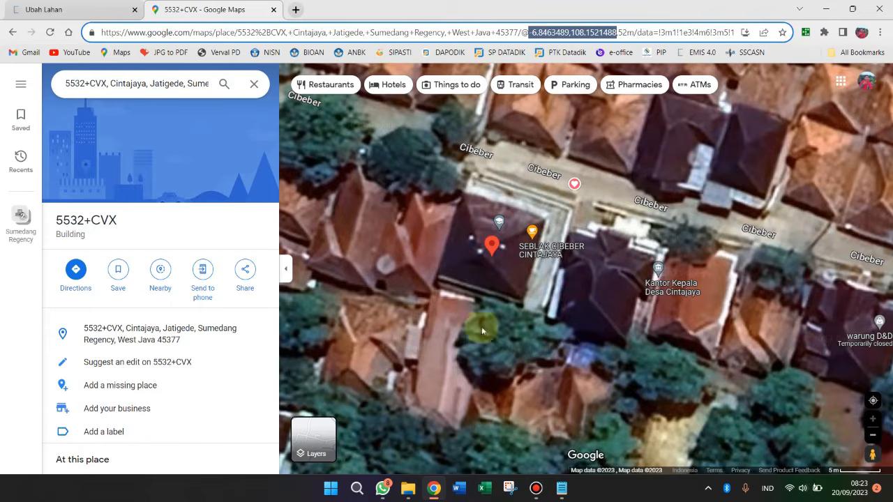
click(61, 11)
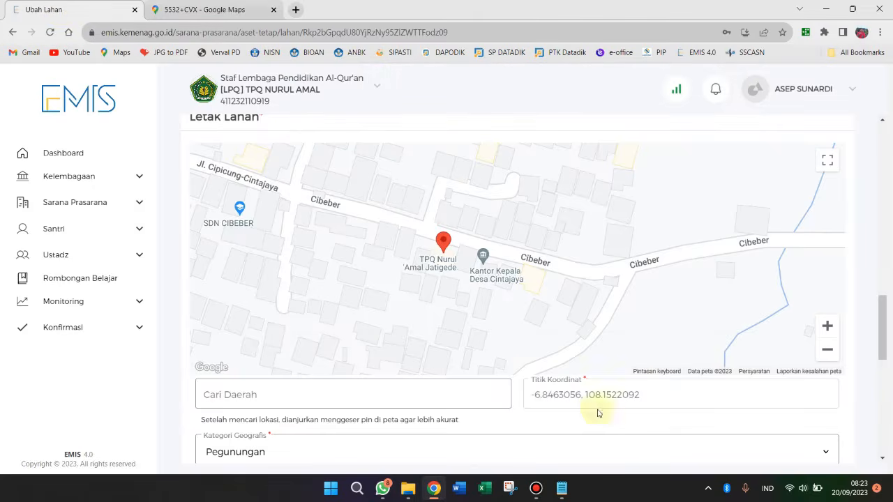
right_click(562, 395)
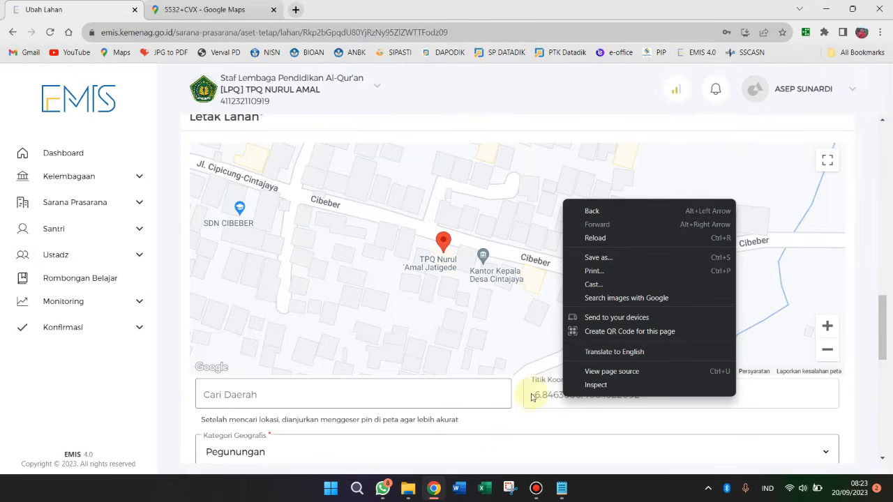
click(536, 392)
scroll(634, 385, down, 1)
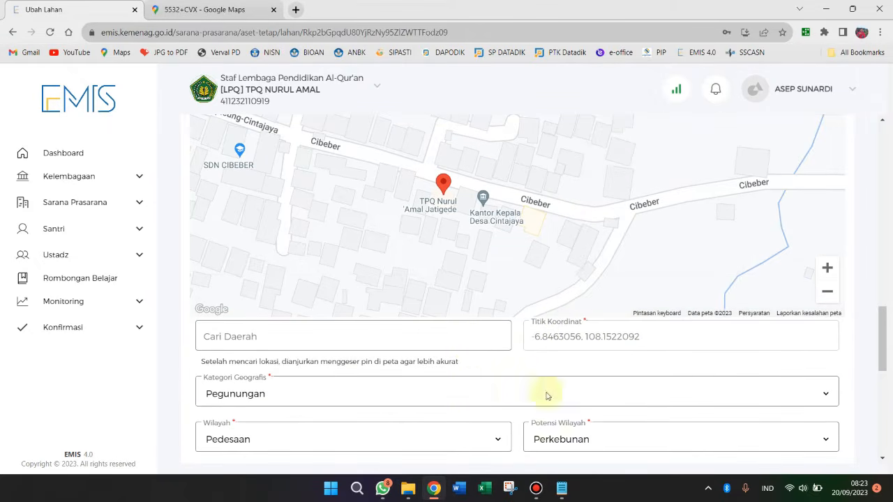
scroll(409, 343, up, 1)
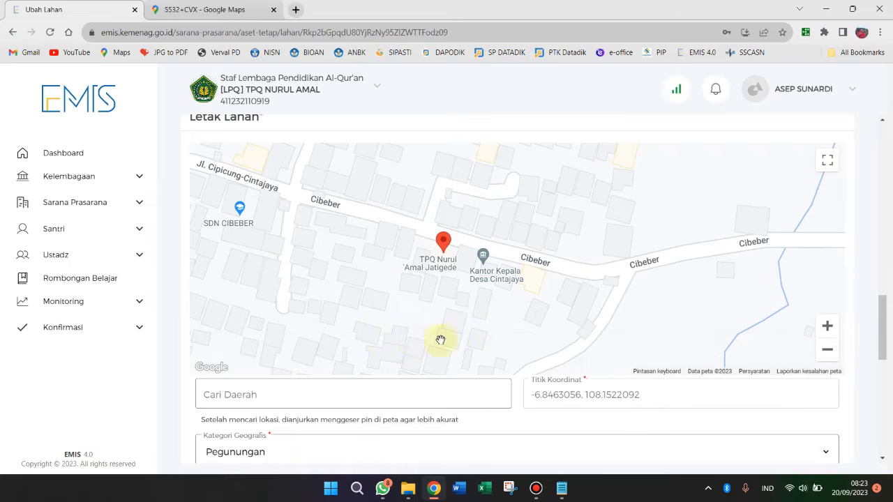
scroll(585, 392, down, 1)
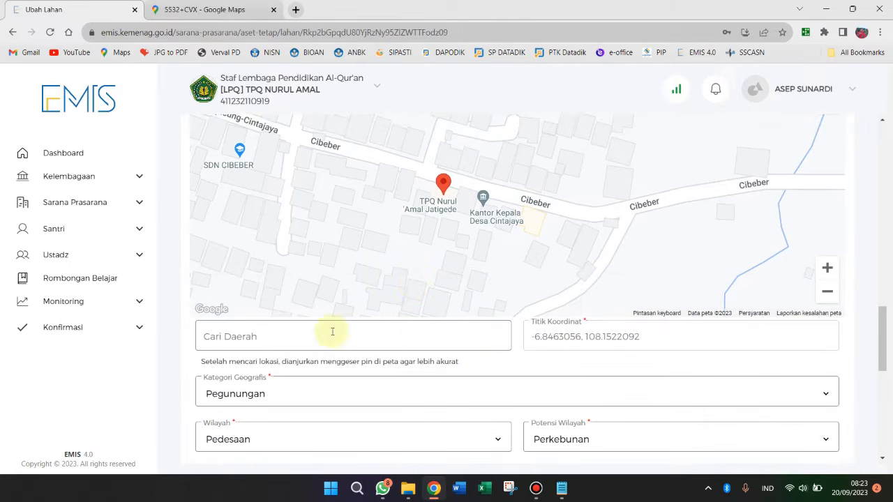
click(257, 337)
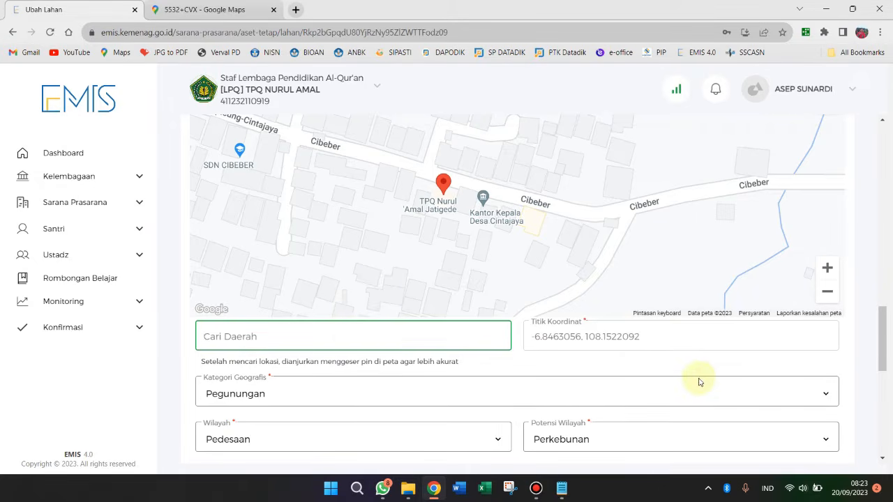
drag(891, 328, 883, 339)
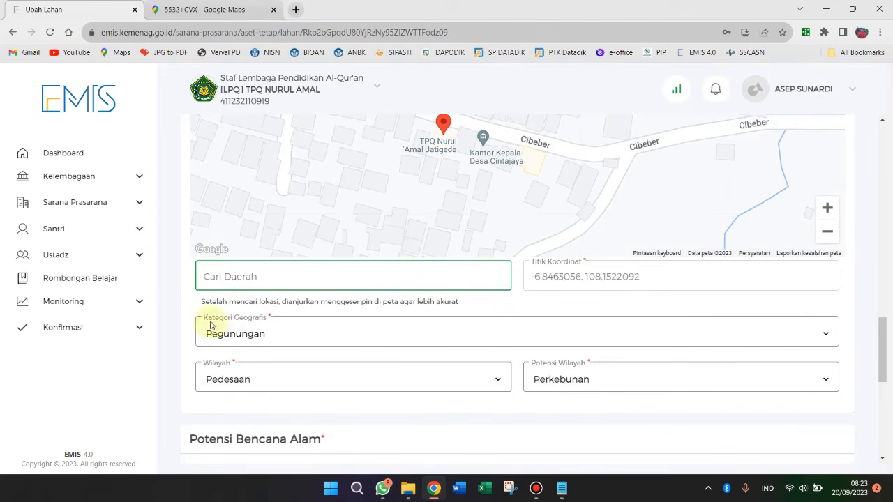
click(318, 341)
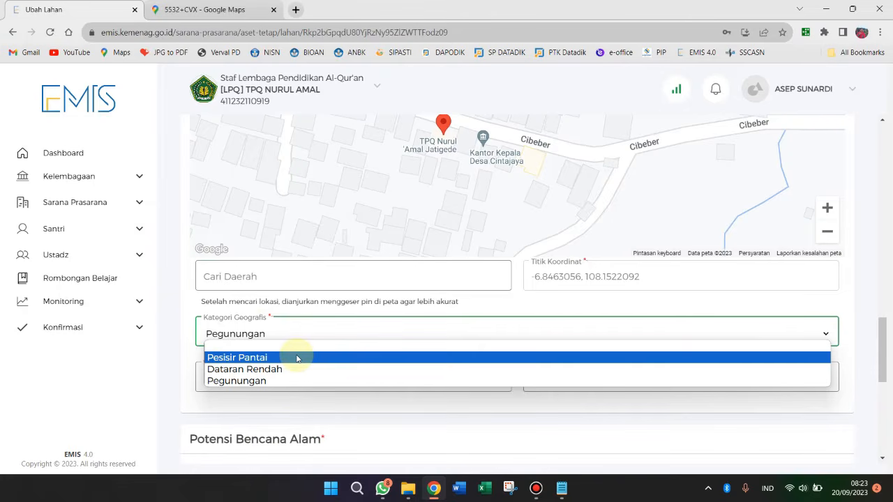
click(254, 384)
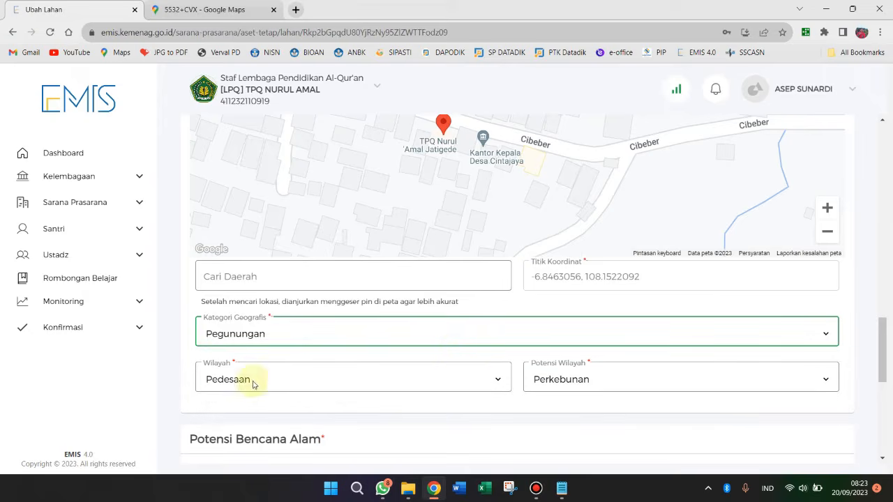
click(378, 380)
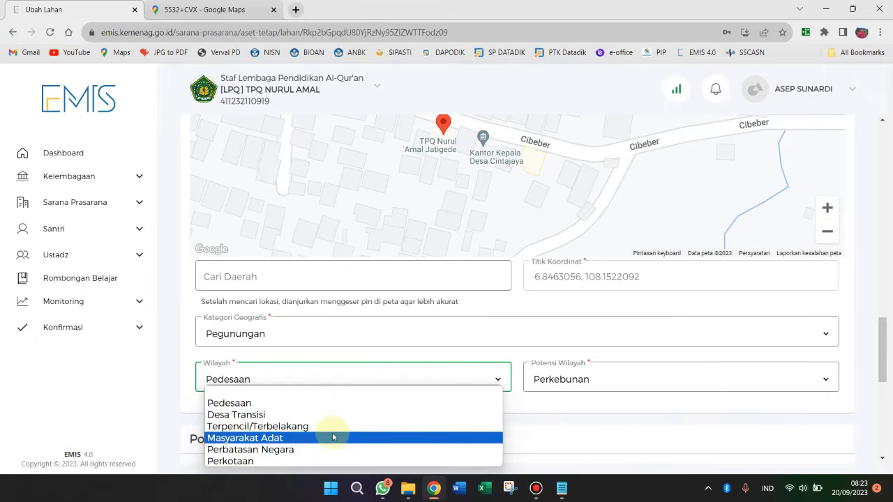
click(270, 408)
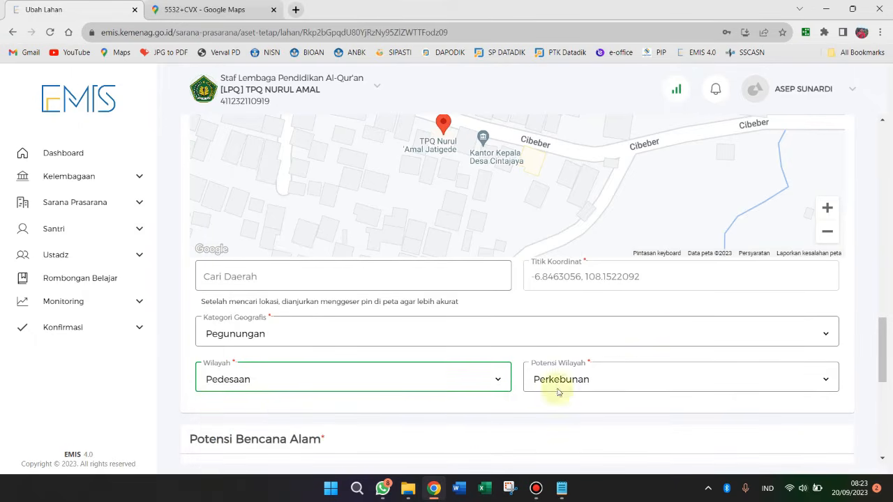
click(628, 377)
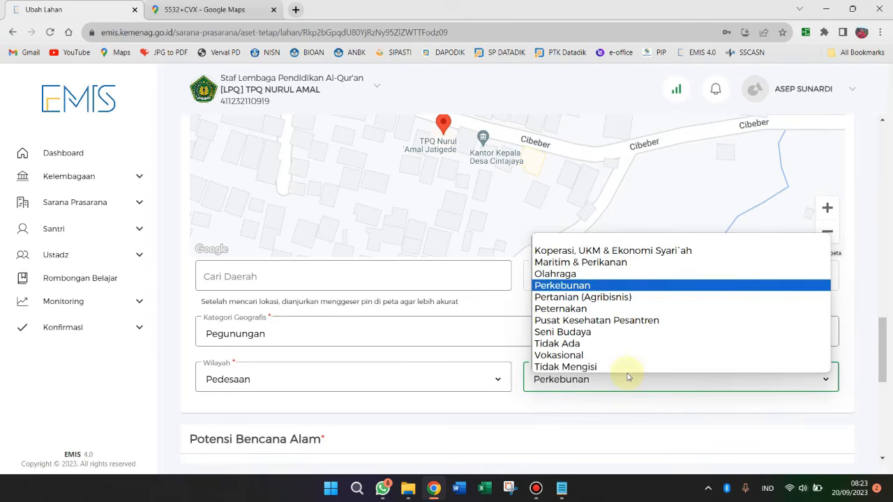
click(535, 401)
click(565, 381)
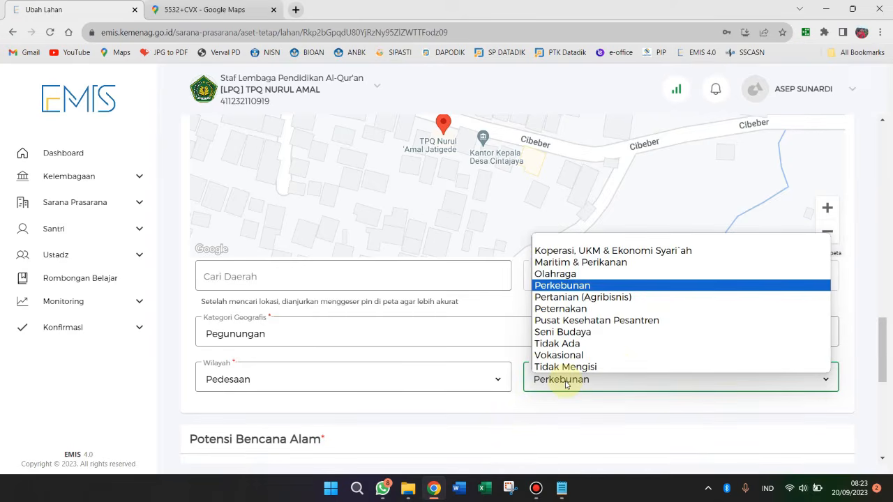
click(556, 285)
click(565, 379)
click(544, 286)
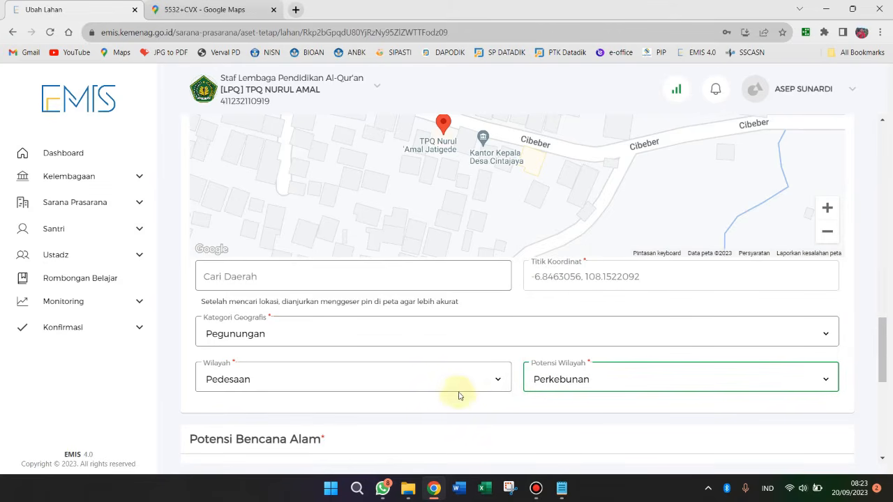
scroll(637, 344, down, 1)
scroll(637, 344, down, 1)
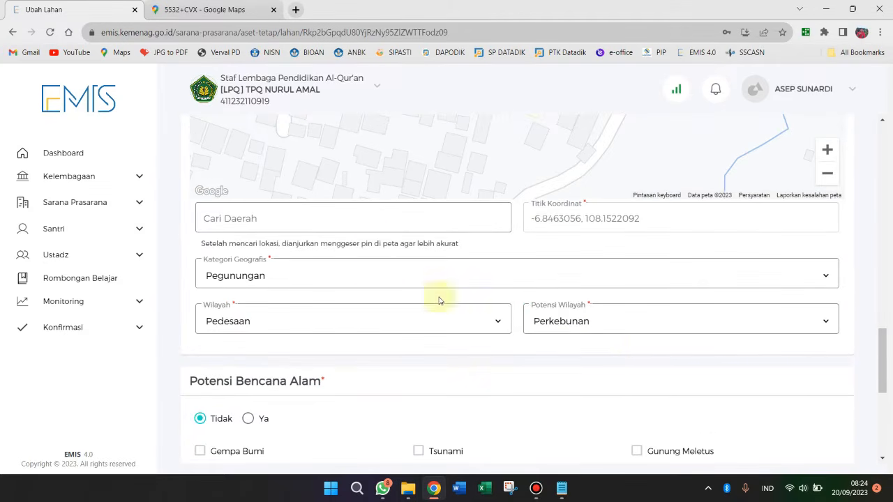
scroll(384, 269, down, 3)
scroll(380, 274, down, 1)
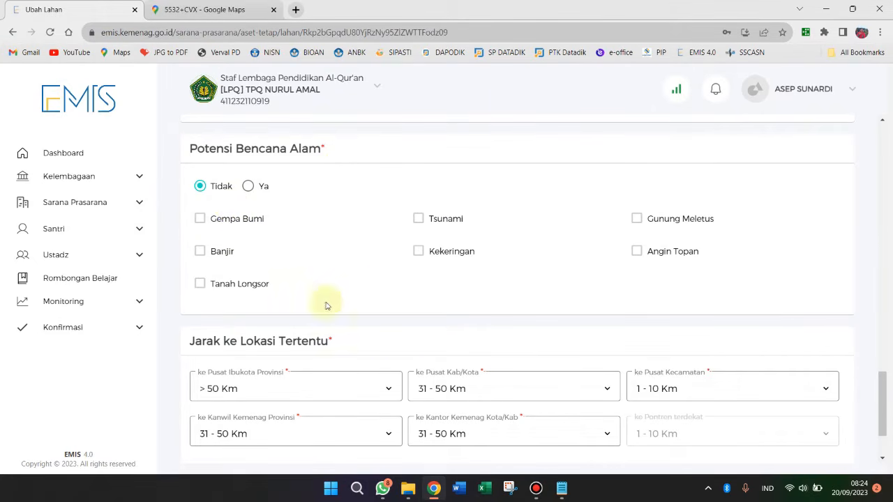
click(249, 187)
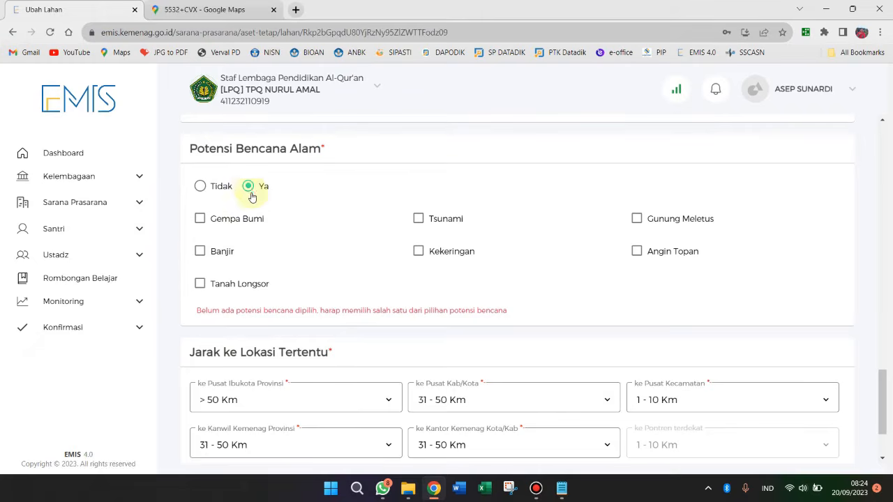
click(200, 253)
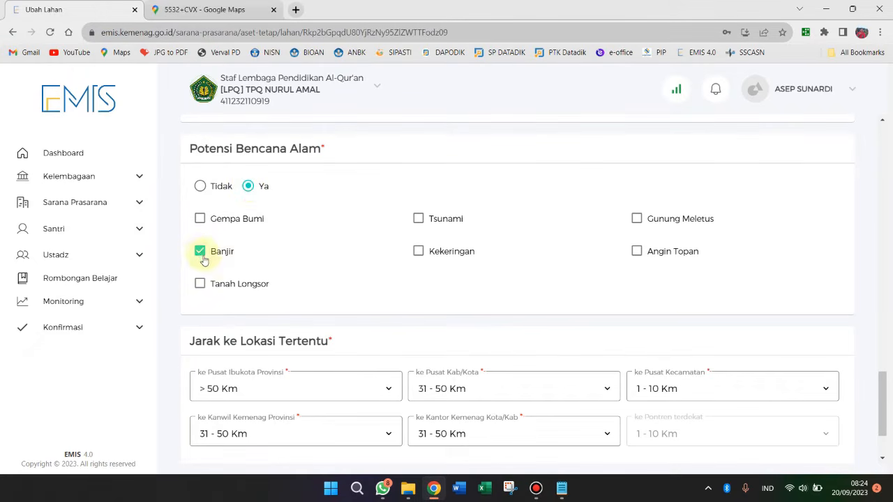
click(200, 186)
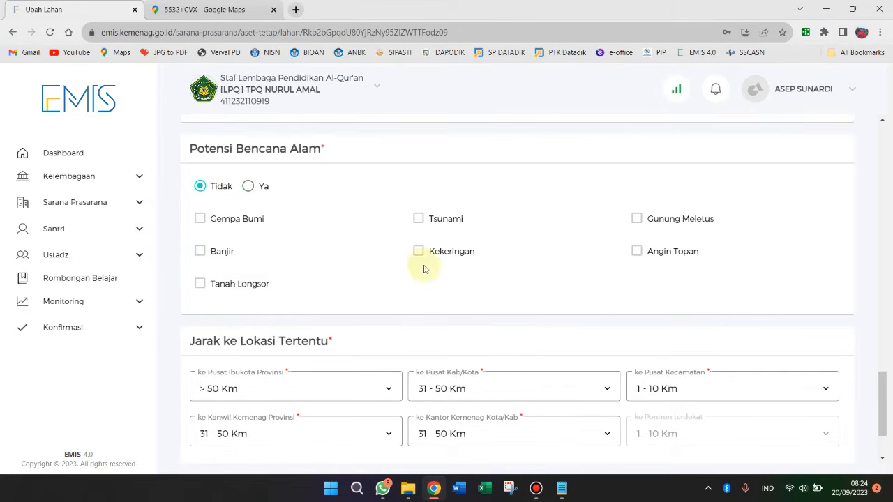
scroll(327, 262, down, 2)
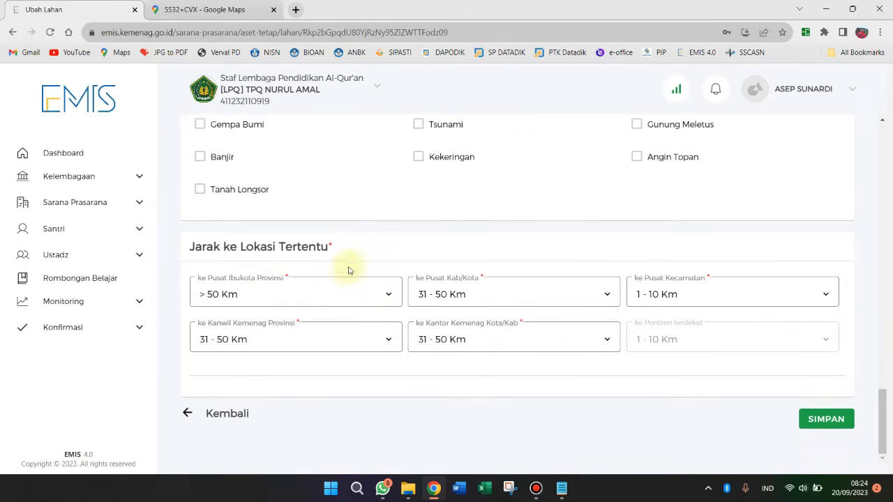
click(293, 295)
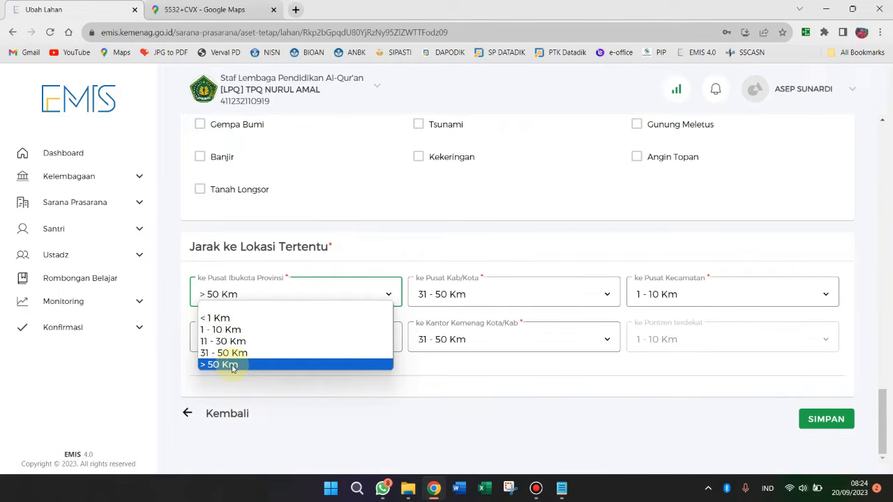
click(352, 273)
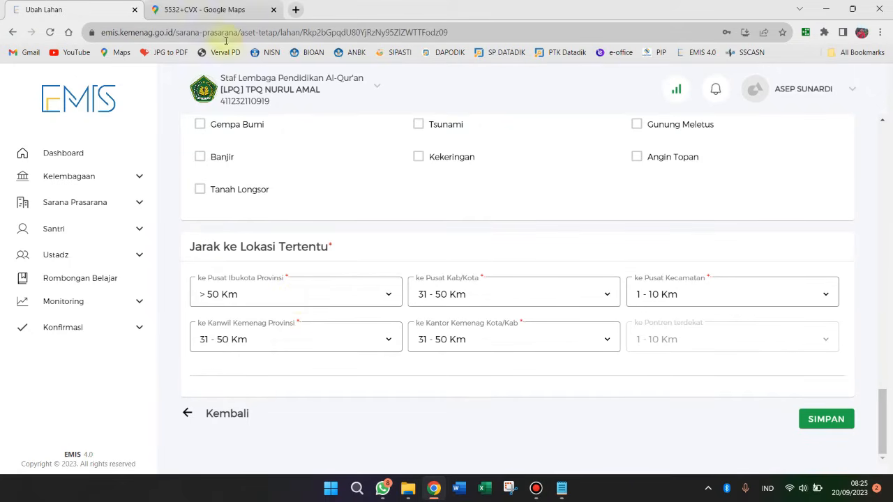
click(222, 10)
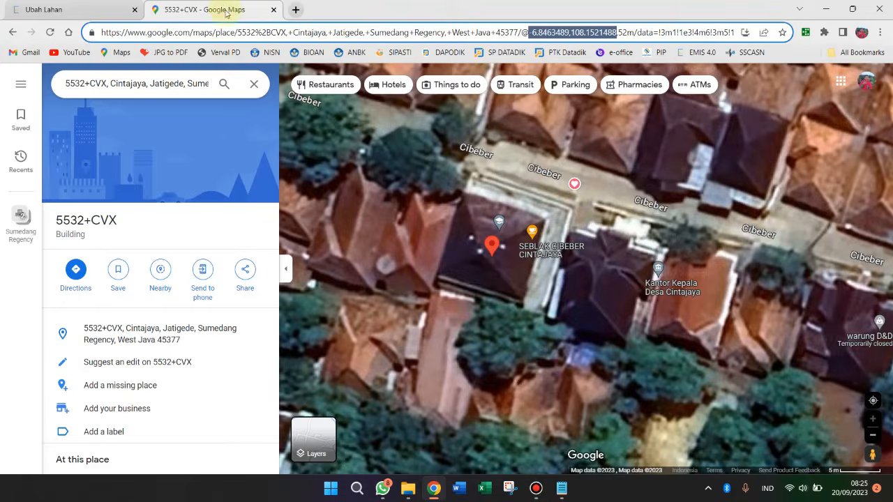
- Plan driving directions to TPQ Nurul 'Amal Jatigede starting from Gedung Sate
click(498, 225)
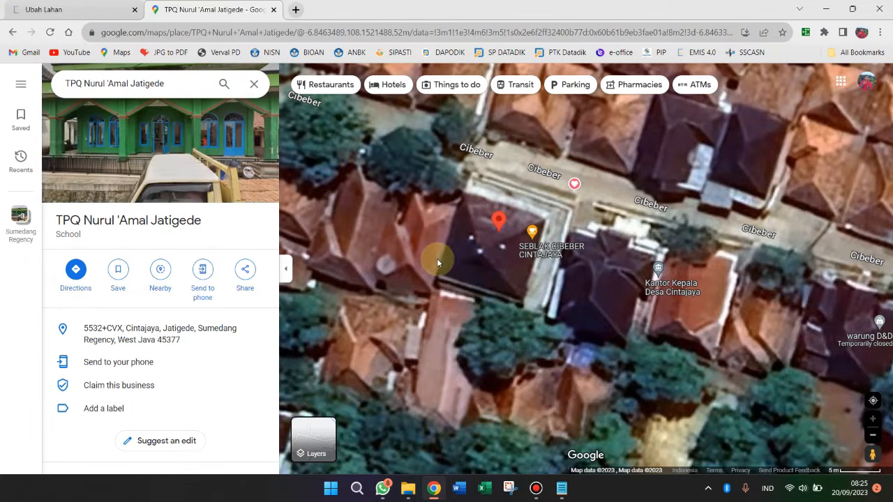
click(76, 272)
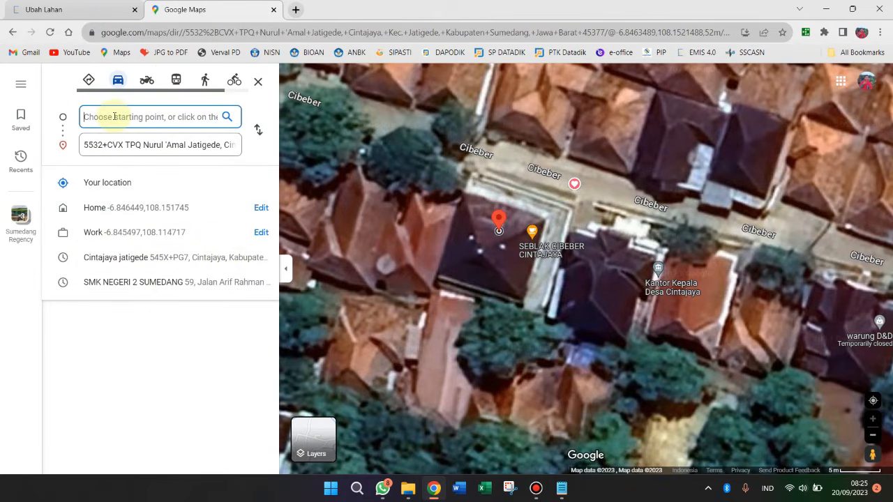
text(bandu)
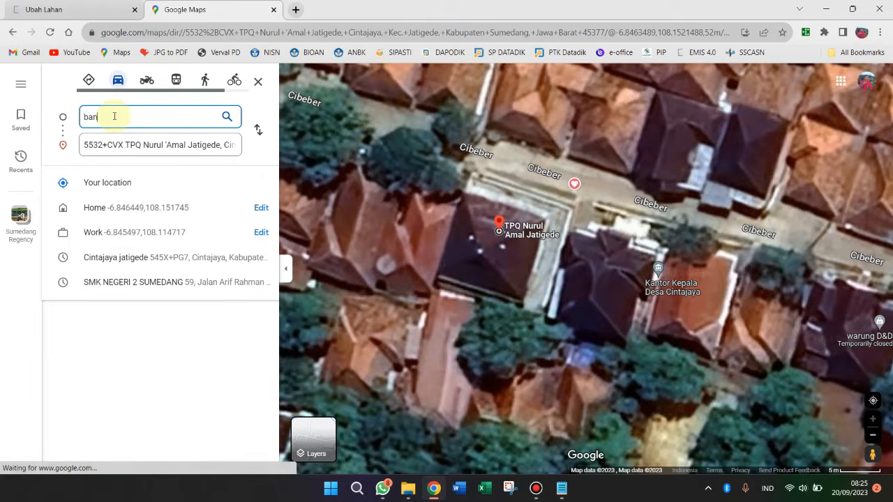
key(BackSpace)
key(BackSpace)
key(BackSpace)
key(BackSpace)
key(BackSpace)
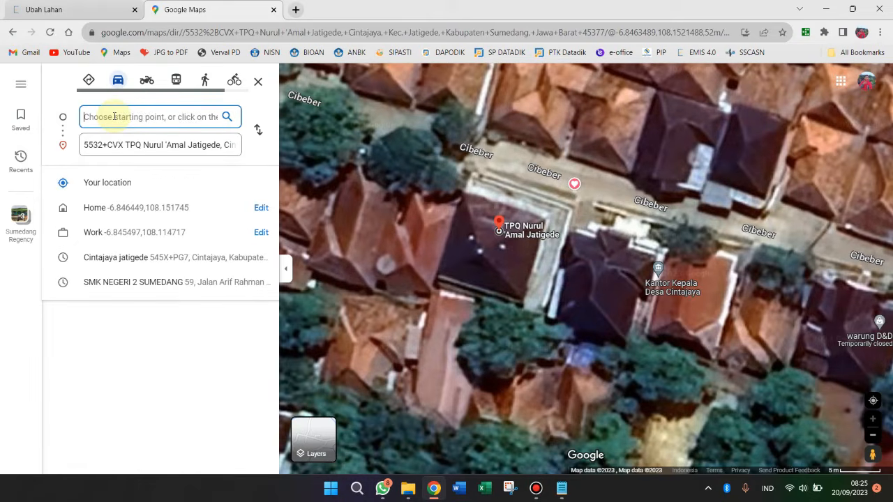
text(gedung)
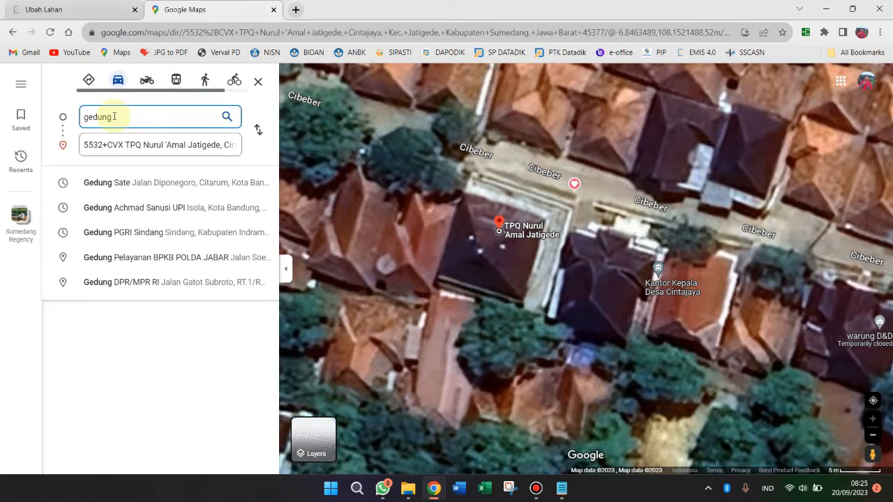
click(154, 183)
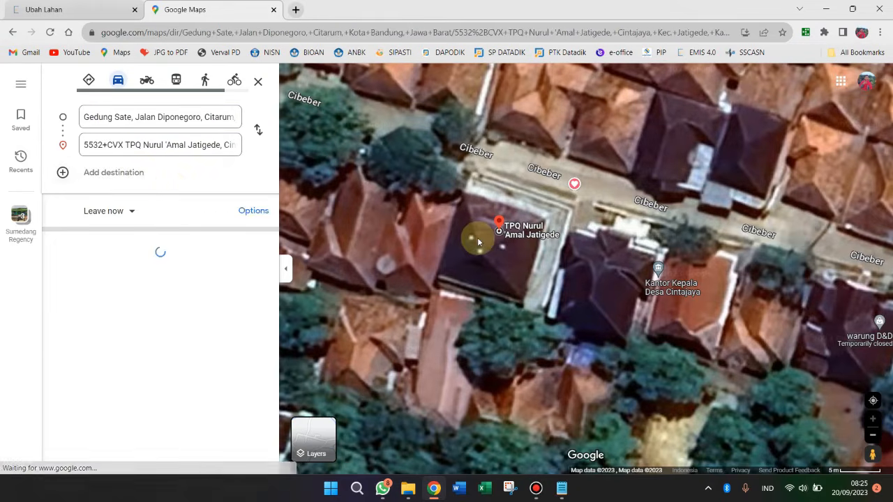
scroll(639, 260, up, 2)
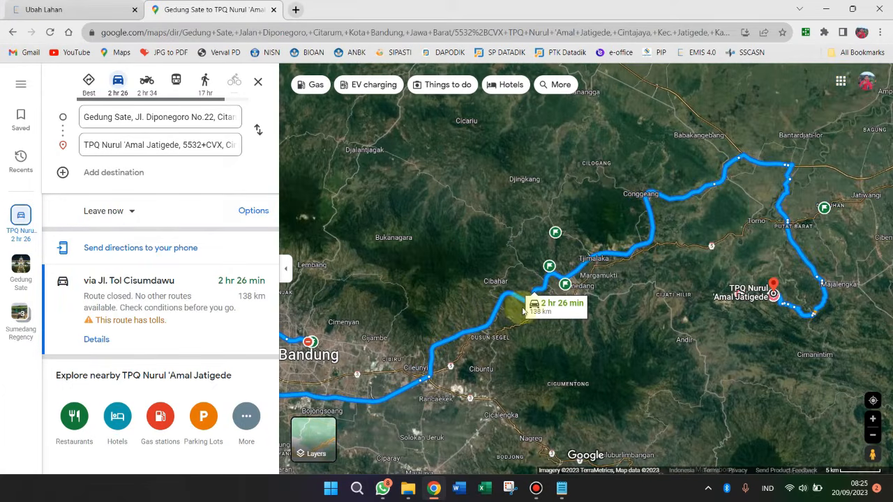
scroll(571, 305, up, 2)
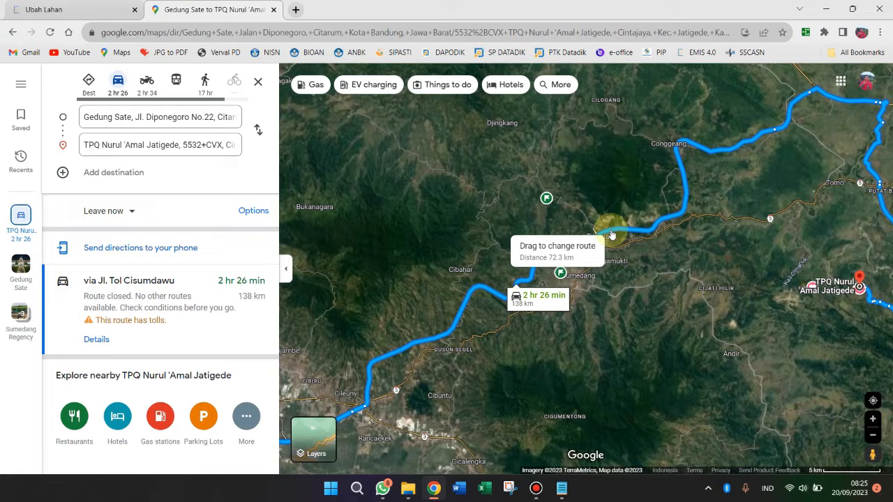
- Change the starting point to Kantor Kemenag Sumedang, giving a 35.6 km, 1 hr 25 min route
click(42, 9)
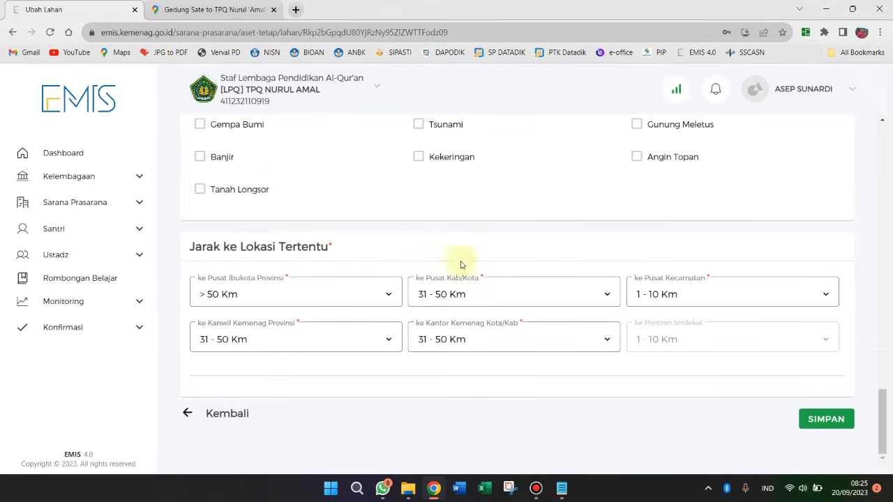
click(225, 9)
click(171, 115)
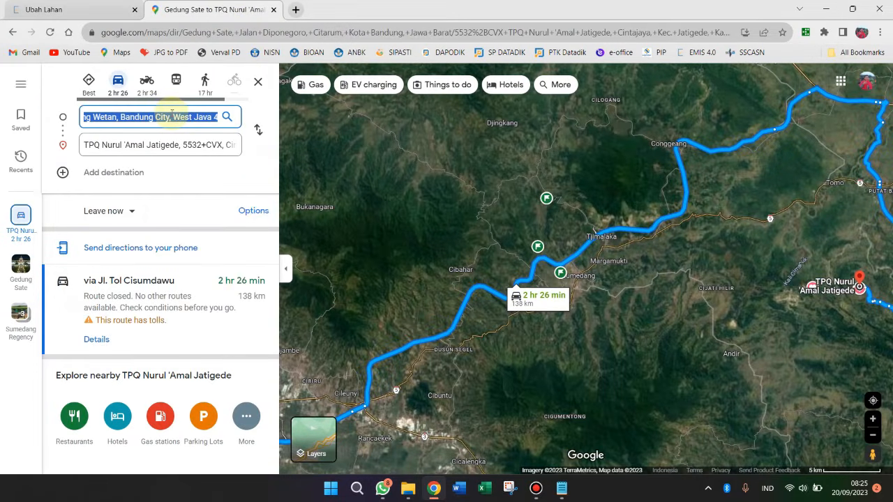
text(su)
key(BackSpace)
key(BackSpace)
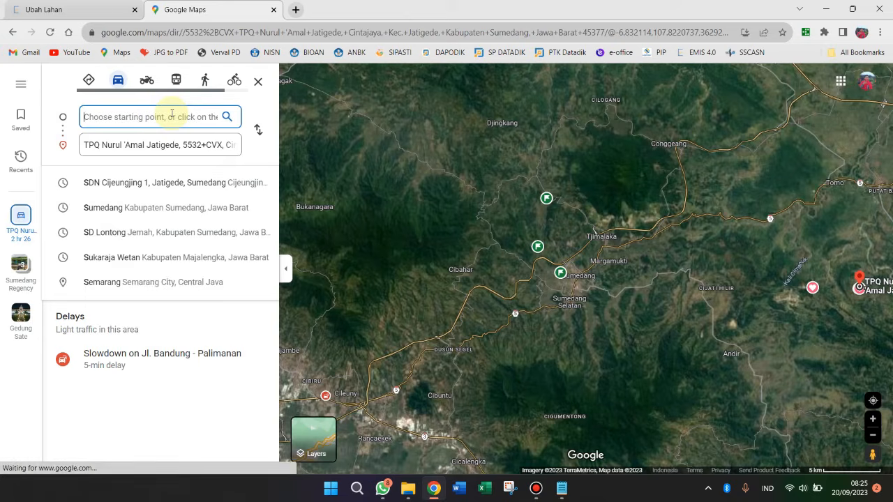
text(gge)
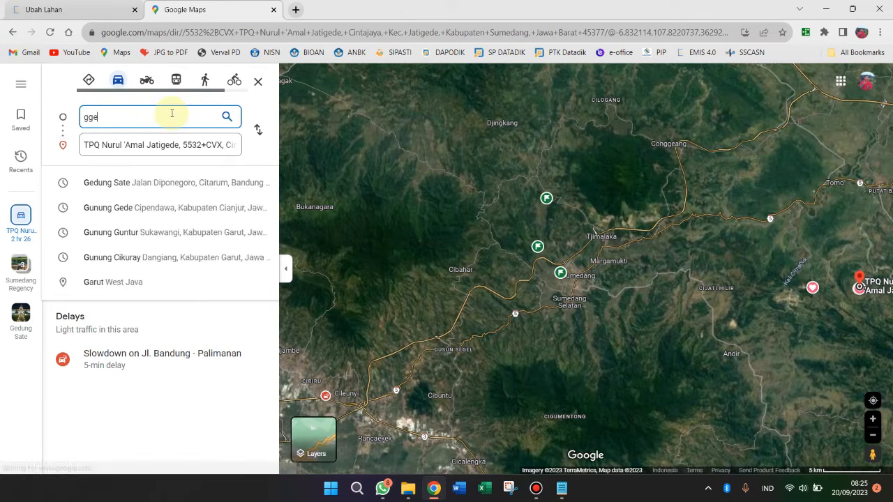
key(BackSpace)
key(BackSpace)
key(BackSpace)
text(gedung)
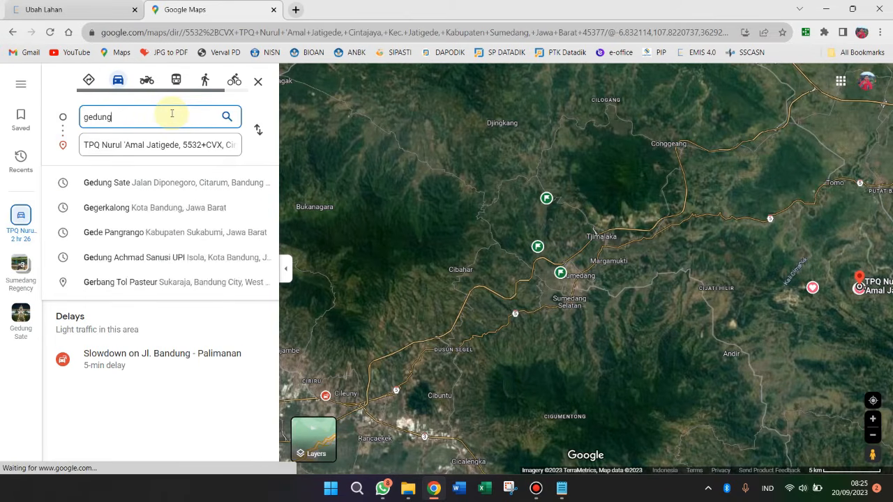
text( neg)
key(BackSpace)
key(BackSpace)
key(BackSpace)
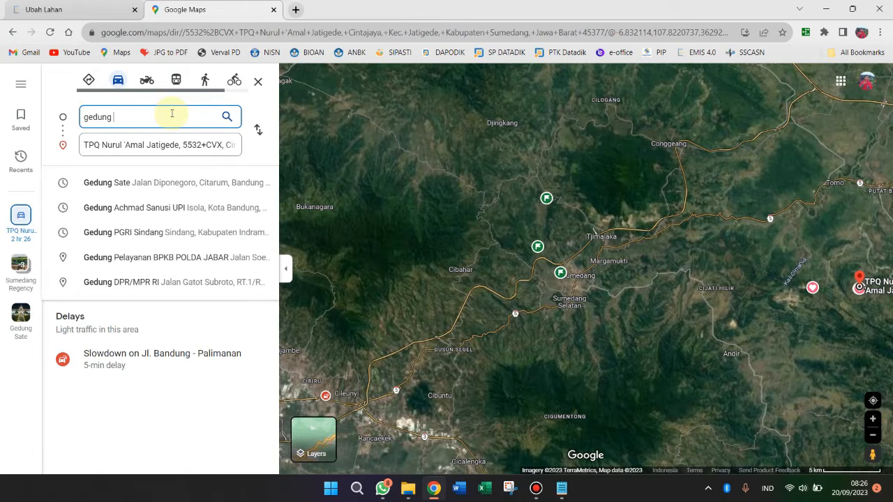
key(BackSpace)
key(BackSpace)
key(BackSpace)
key(BackSpace)
key(BackSpace)
key(BackSpace)
key(BackSpace)
text(kemen)
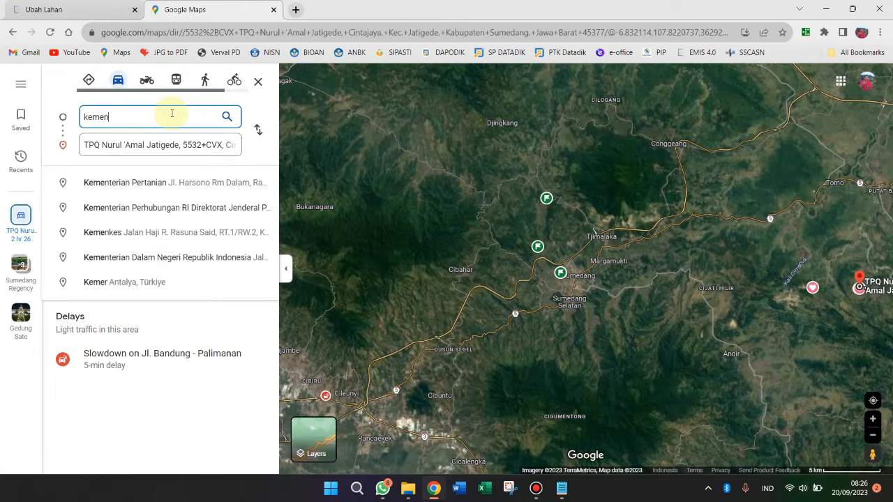
text(ag k)
key(BackSpace)
key(BackSpace)
text(sum)
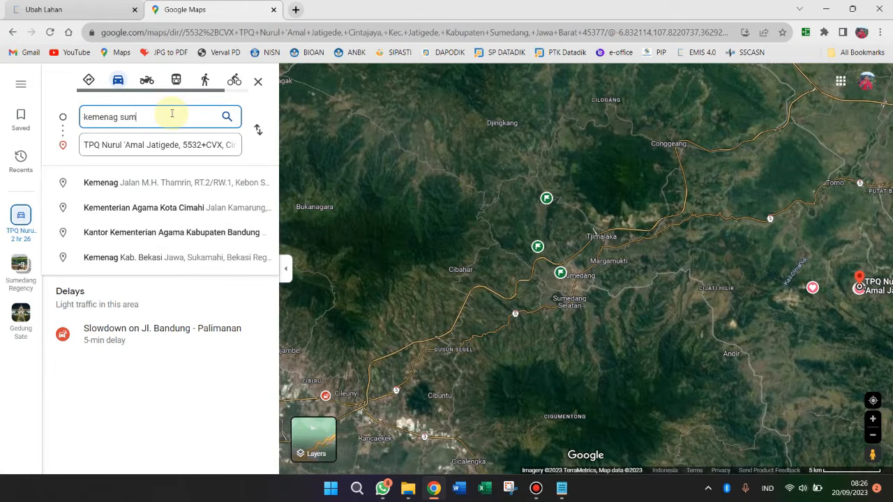
text(edang)
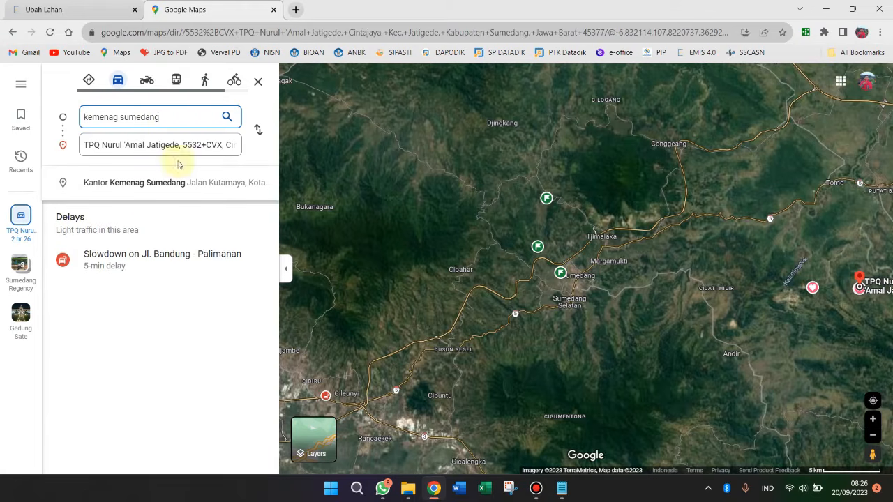
click(135, 182)
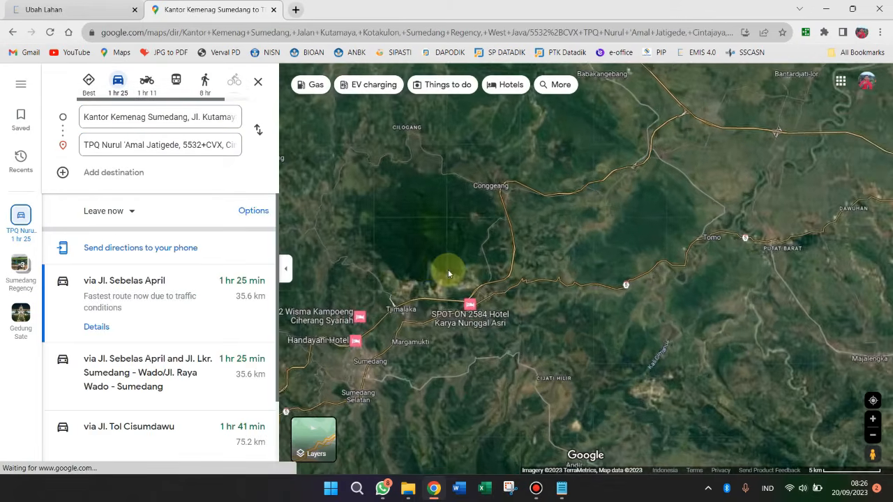
scroll(587, 389, up, 1)
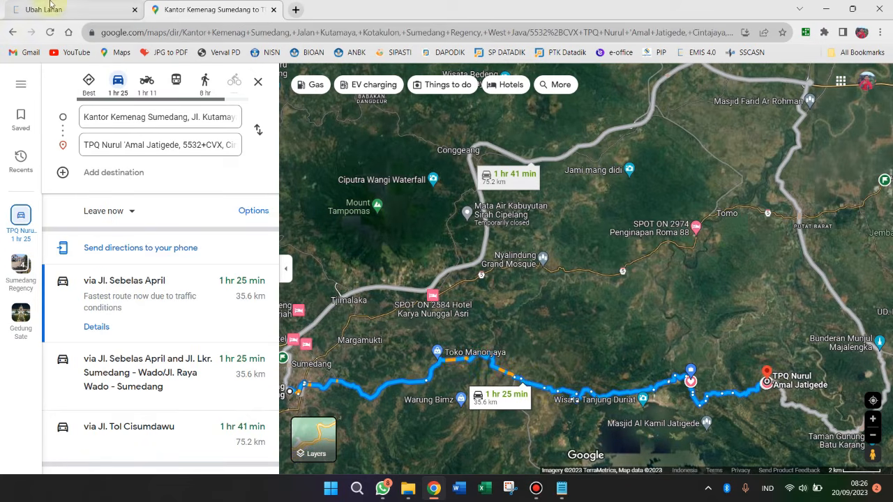
- Compare the three routes: fastest 35.6 km via Jl. Sebelas April, toll route 75.2 km
click(70, 10)
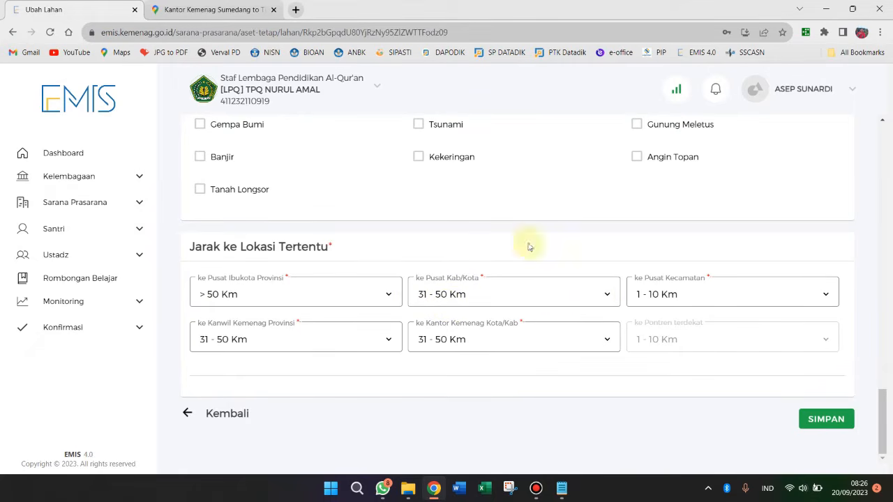
click(251, 10)
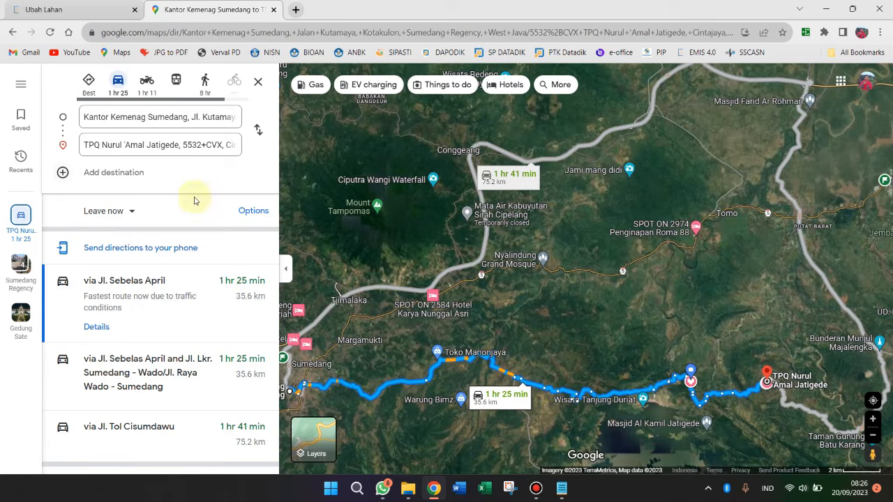
scroll(213, 207, down, 1)
scroll(213, 207, up, 1)
scroll(308, 280, down, 1)
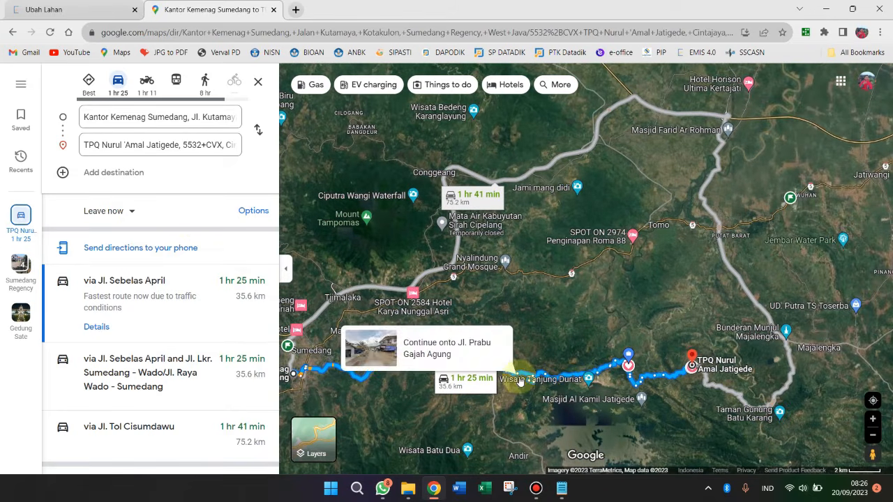
scroll(200, 347, down, 1)
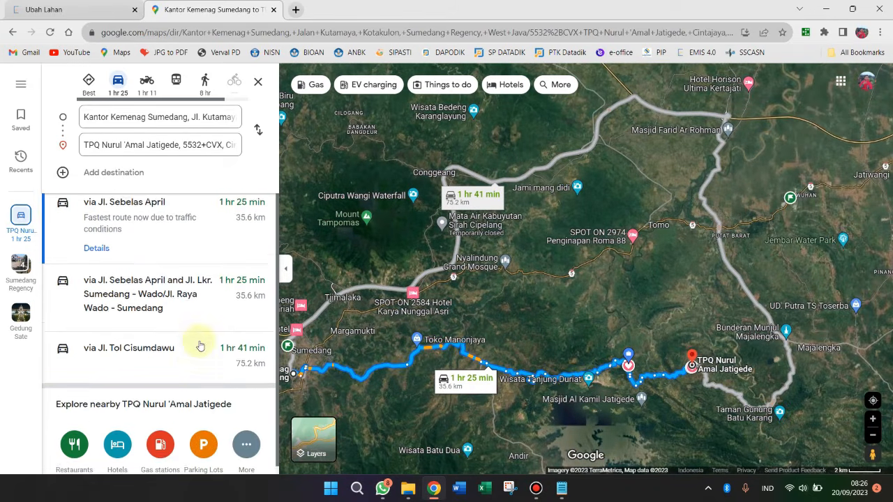
scroll(176, 355, up, 1)
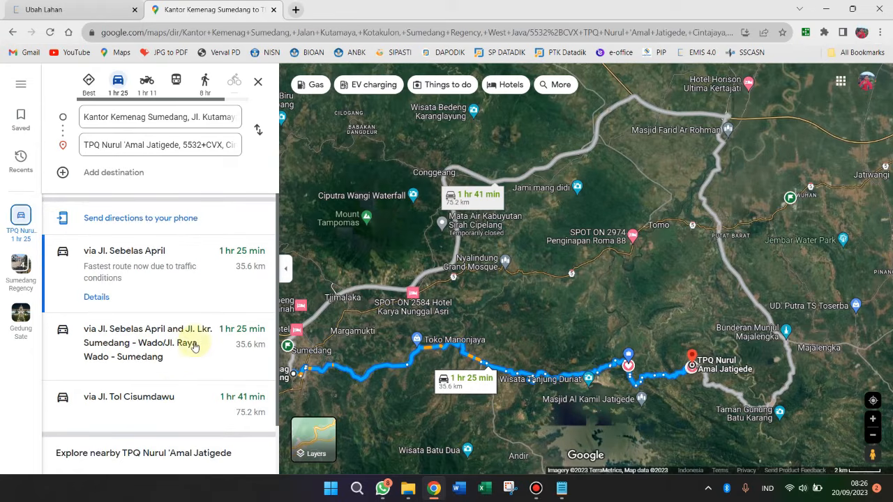
scroll(194, 347, up, 1)
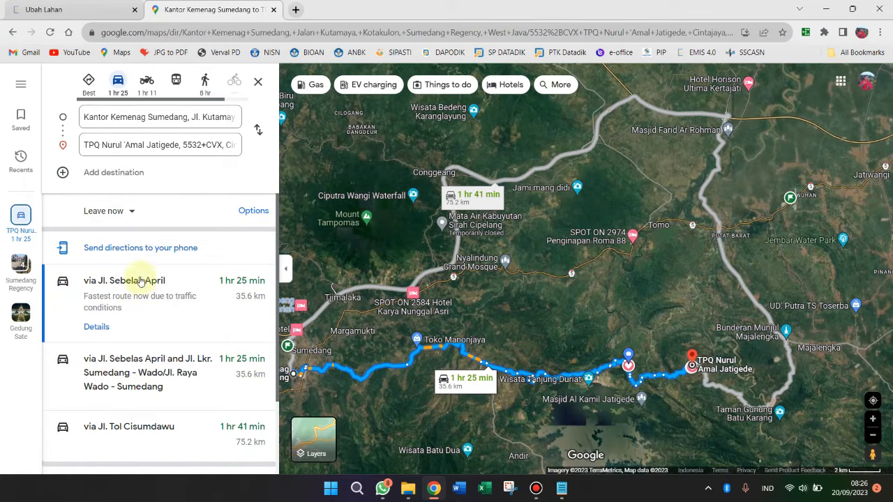
scroll(132, 314, down, 2)
scroll(179, 342, up, 1)
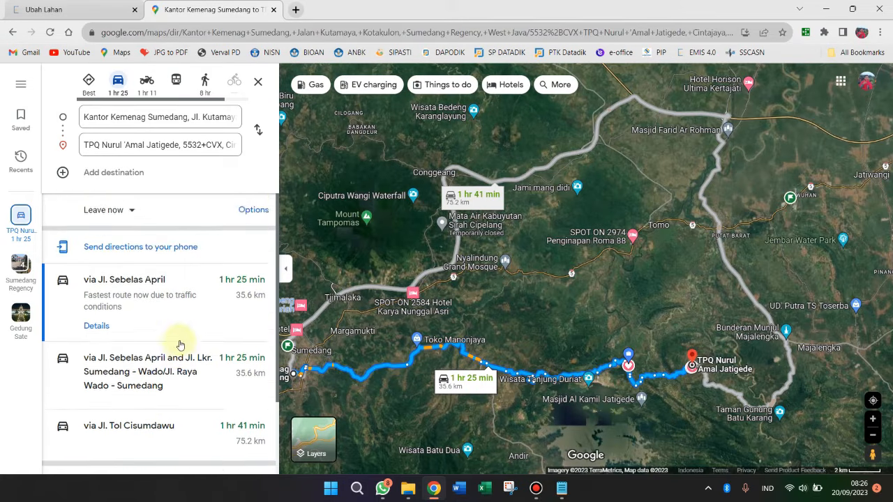
scroll(196, 349, down, 3)
scroll(190, 316, up, 2)
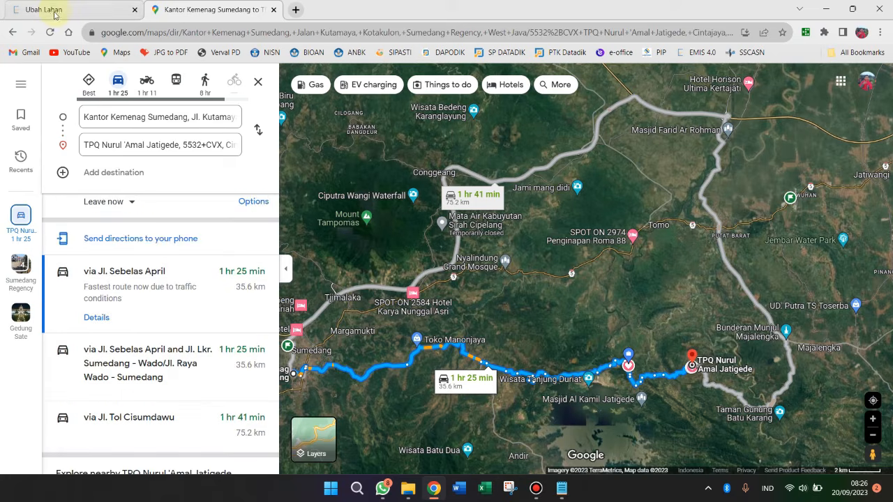
click(44, 9)
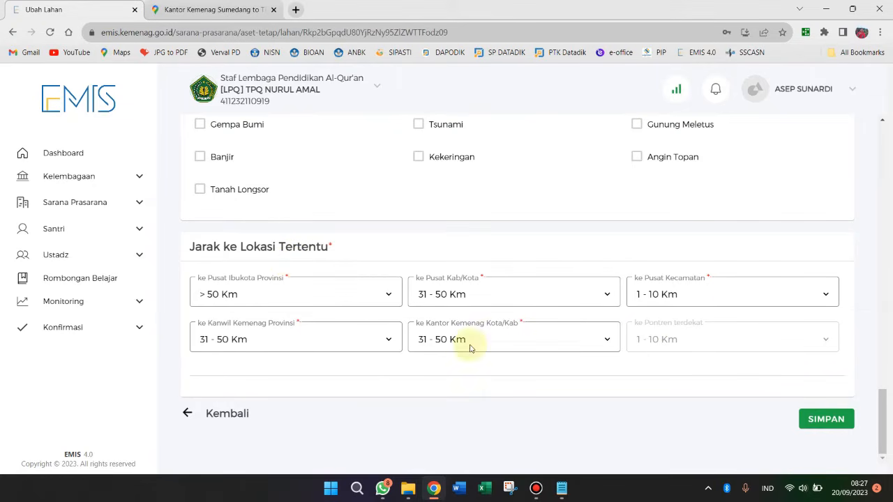
- Save and confirm the land record, listing TANAH TPQ NURUL AMAL at 307.50 m², Sudah Lengkap
click(825, 423)
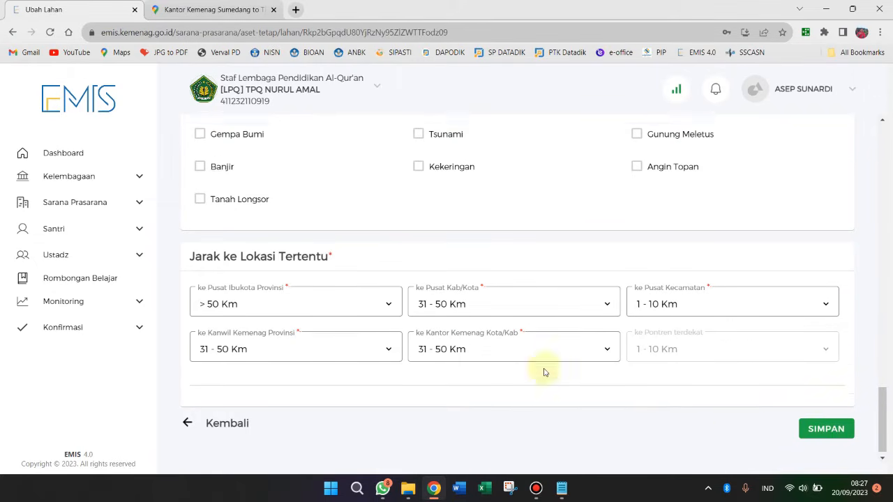
click(819, 420)
click(470, 330)
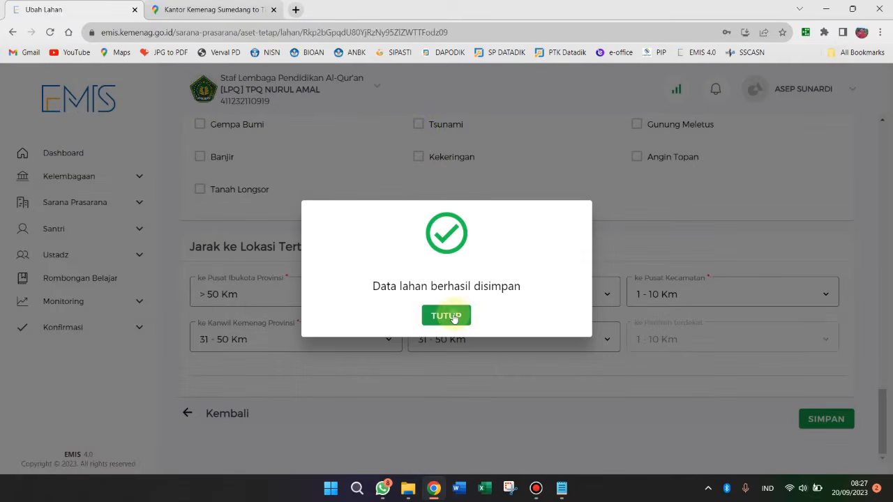
click(462, 316)
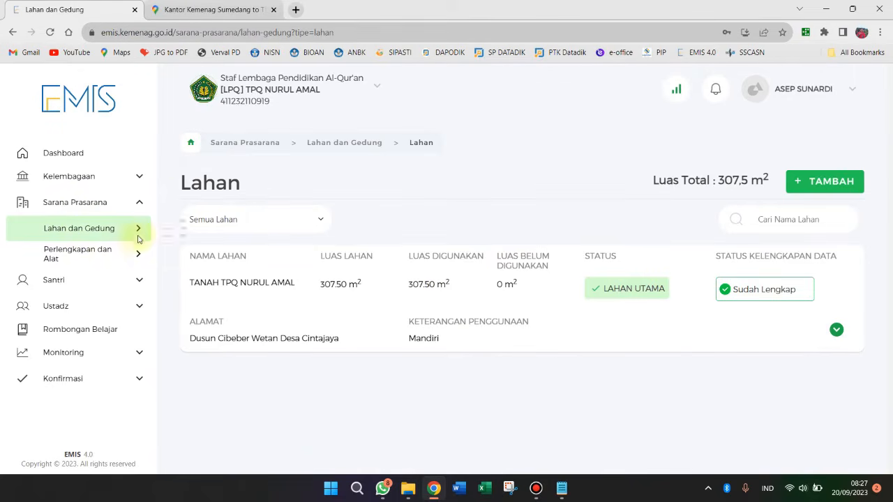
- Go to Kelembagaan > Profil and show the Galeri Foto tab
mouse_move(139, 237)
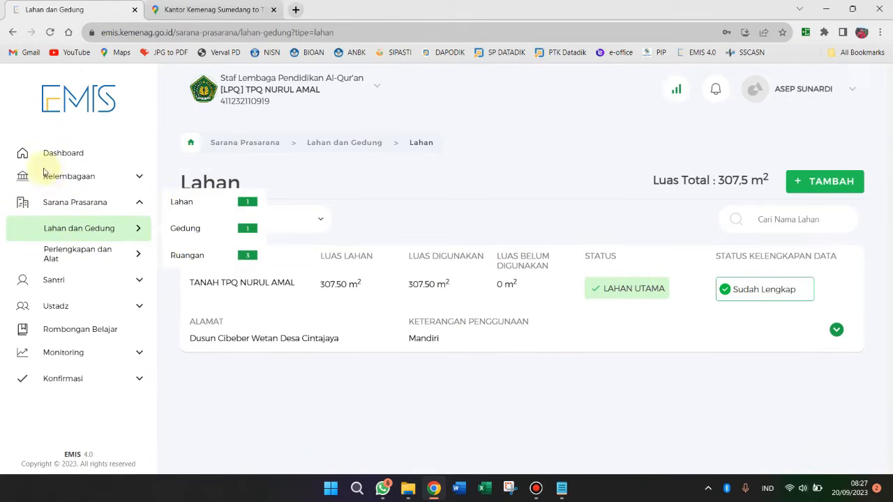
click(70, 180)
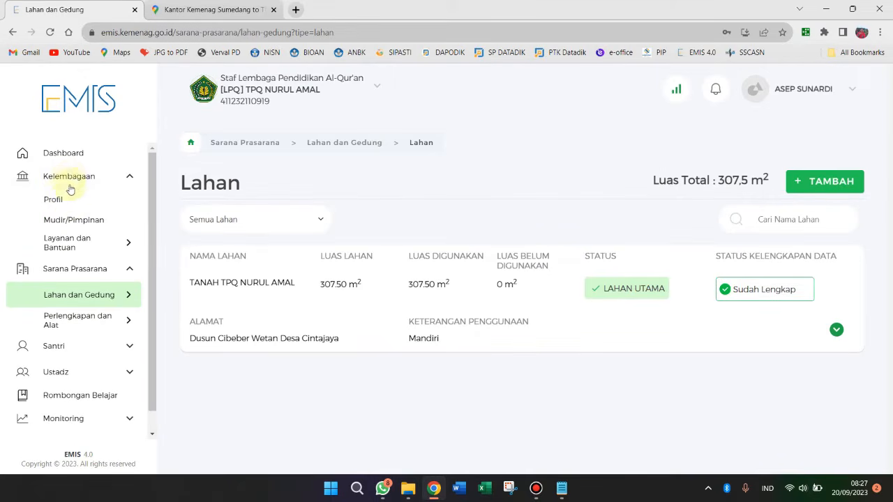
click(59, 201)
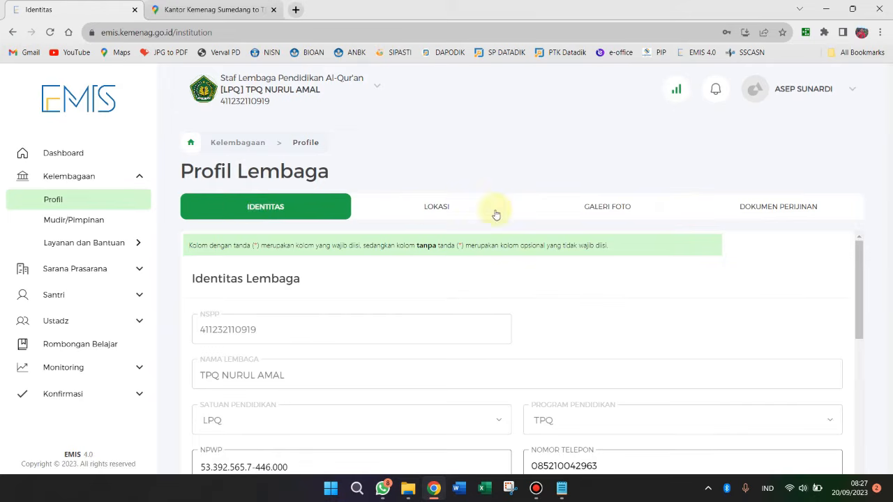
click(620, 212)
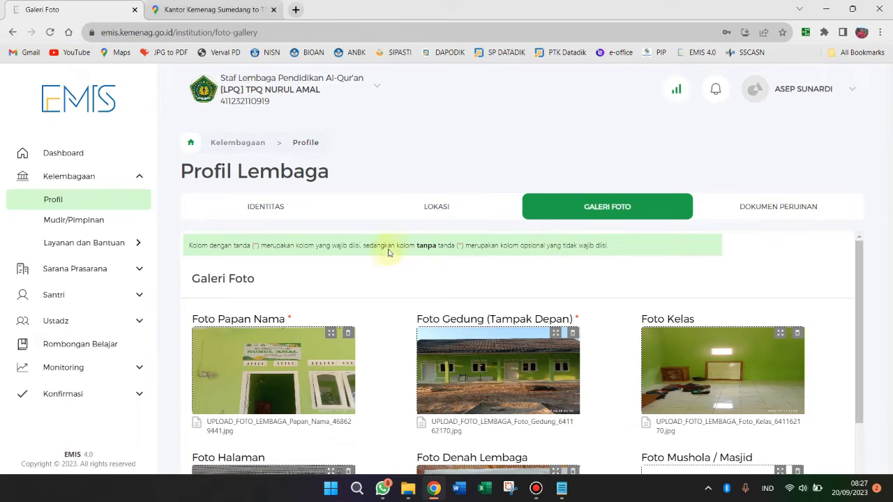
- Delete the current Foto Papan Nama photo from the gallery
scroll(389, 252, down, 1)
scroll(385, 254, up, 1)
drag(859, 255, 862, 278)
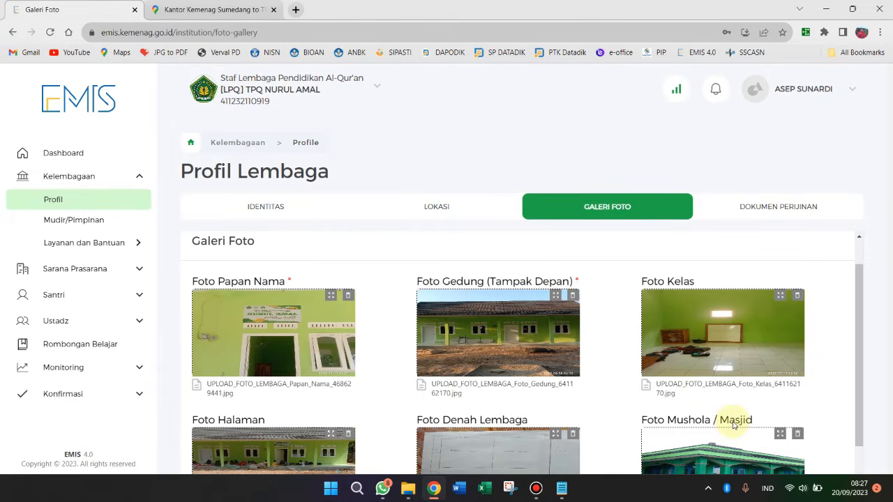
scroll(734, 425, down, 1)
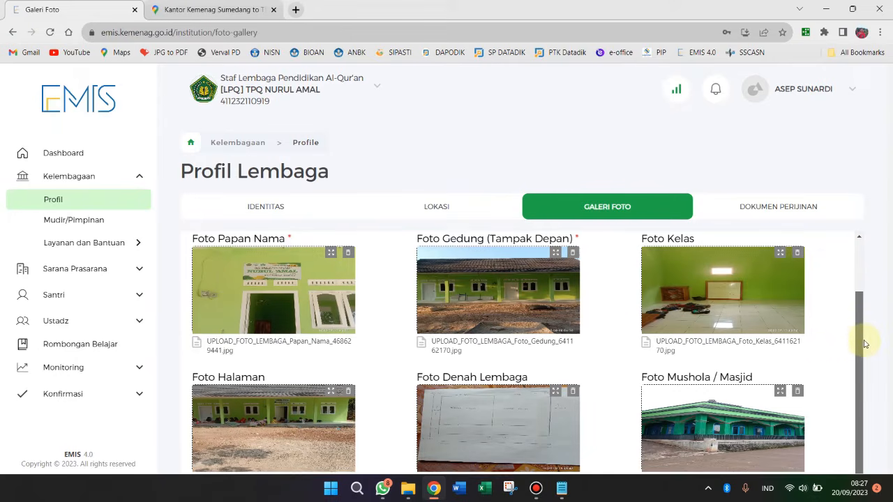
scroll(867, 338, up, 1)
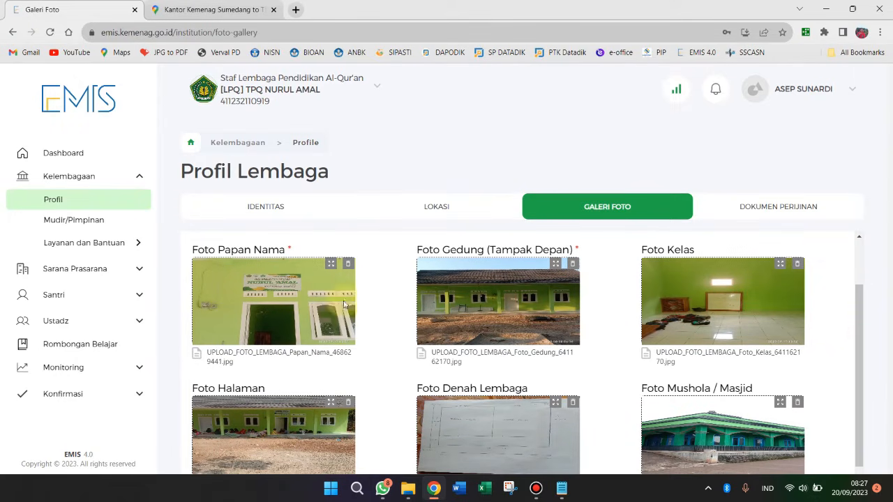
click(348, 266)
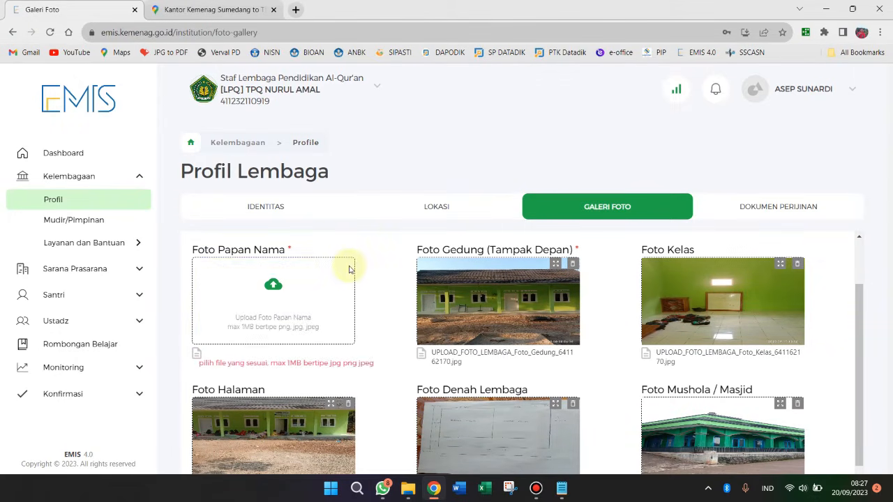
- Upload the WhatsApp name-board image from E:\.TPQ JATIGEDE\.NURUL AMAL\Foto TPQ as Foto Papan Nama
click(275, 285)
scroll(205, 270, down, 1)
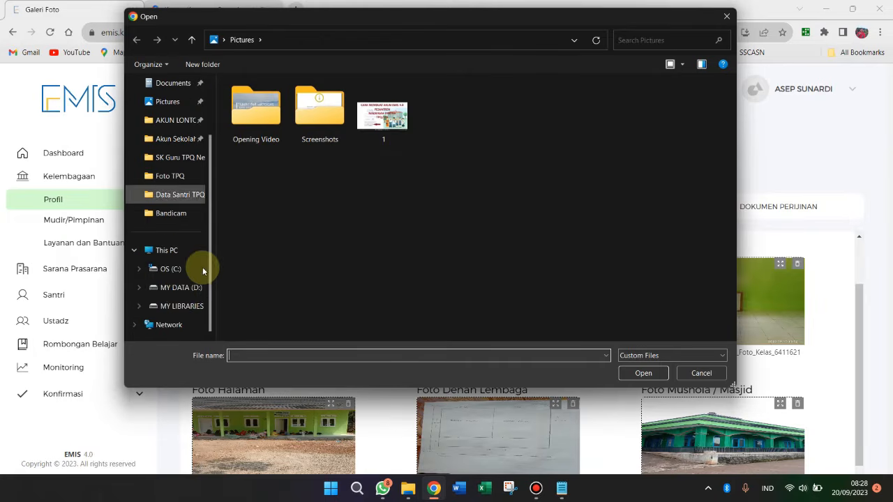
click(178, 305)
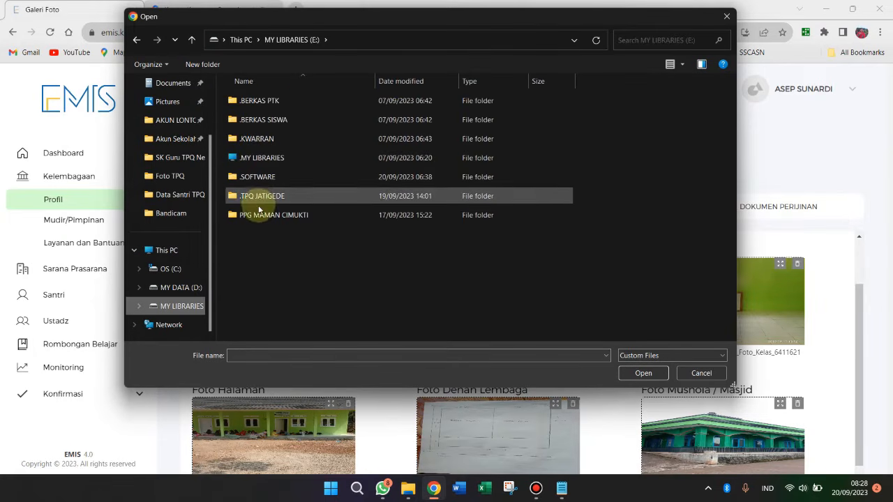
double_click(261, 197)
scroll(289, 279, down, 3)
scroll(293, 250, up, 3)
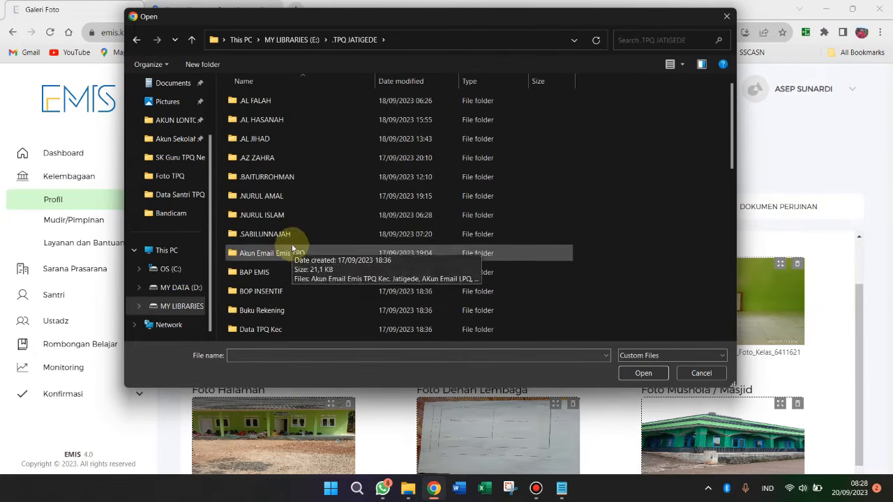
double_click(283, 196)
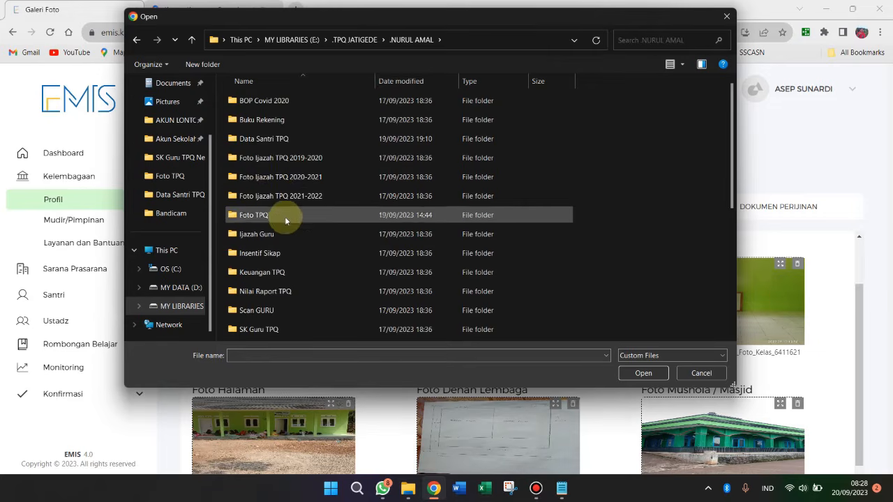
scroll(290, 231, down, 2)
scroll(286, 239, up, 1)
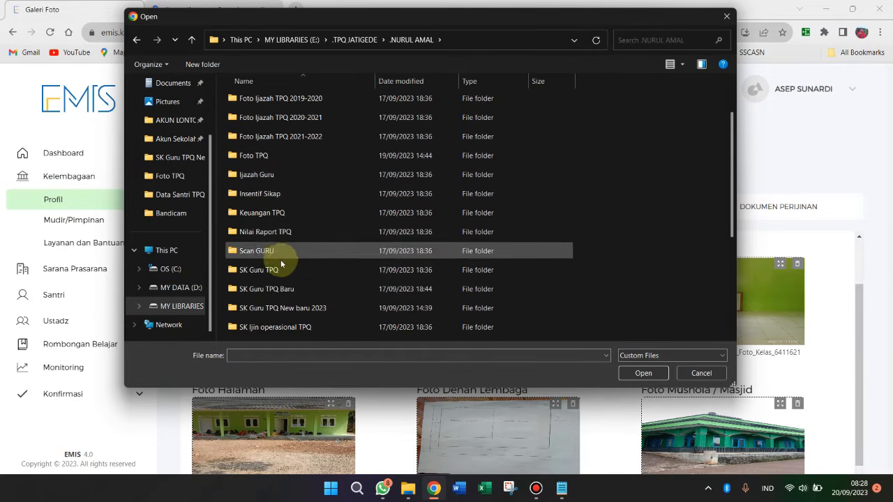
scroll(283, 290, down, 1)
scroll(279, 293, up, 2)
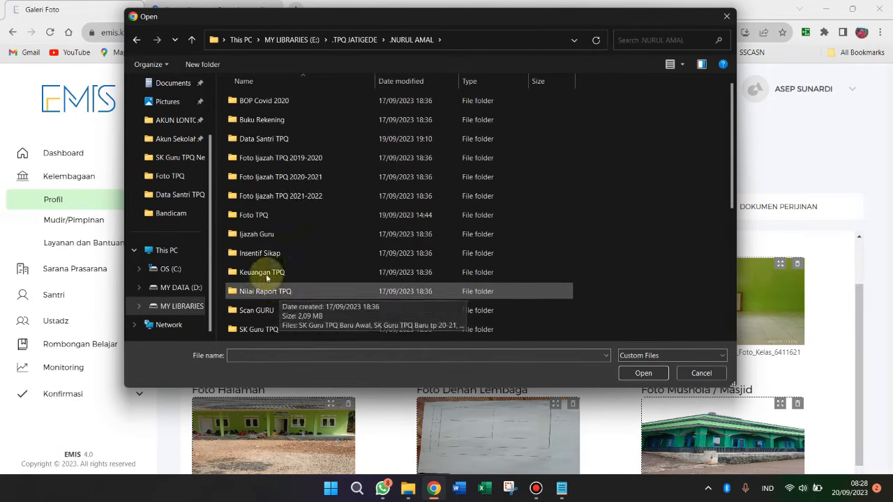
double_click(265, 216)
scroll(489, 258, down, 4)
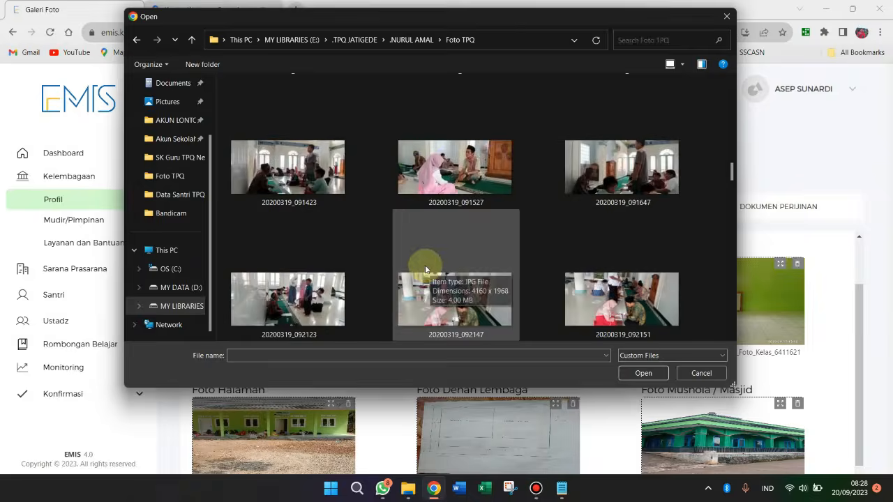
scroll(418, 265, down, 6)
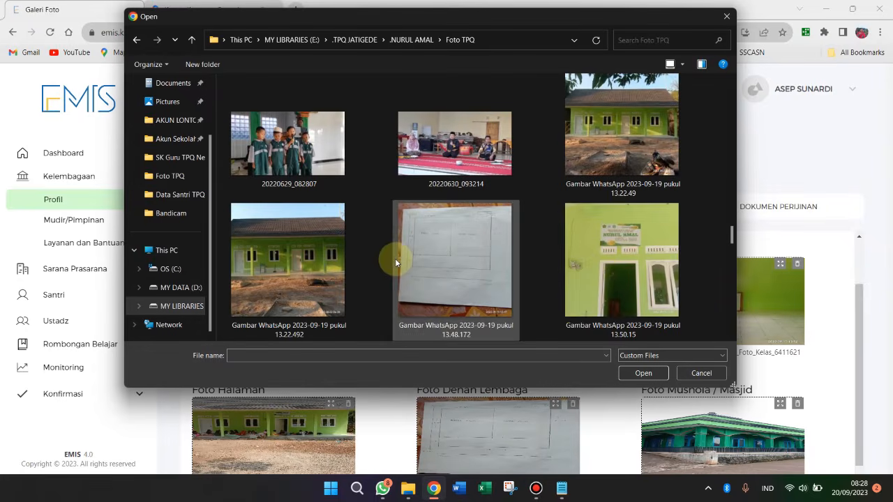
double_click(621, 259)
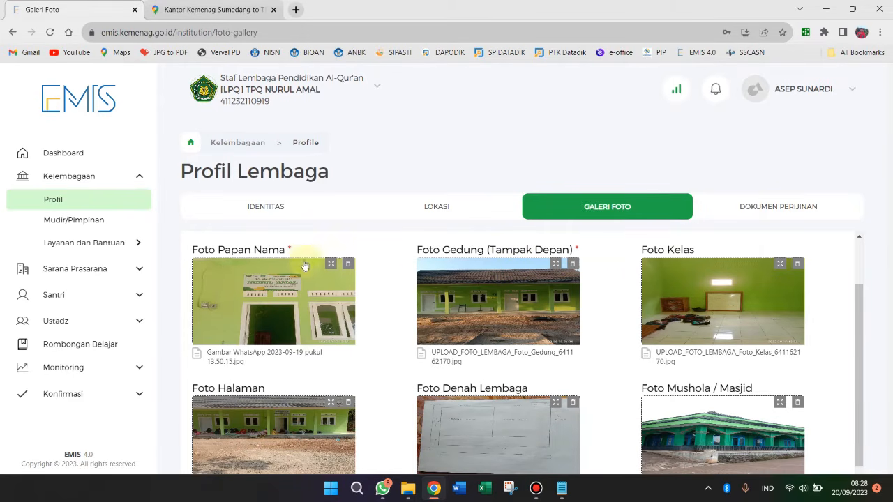
- Save the photo gallery and confirm the success message
scroll(709, 313, down, 2)
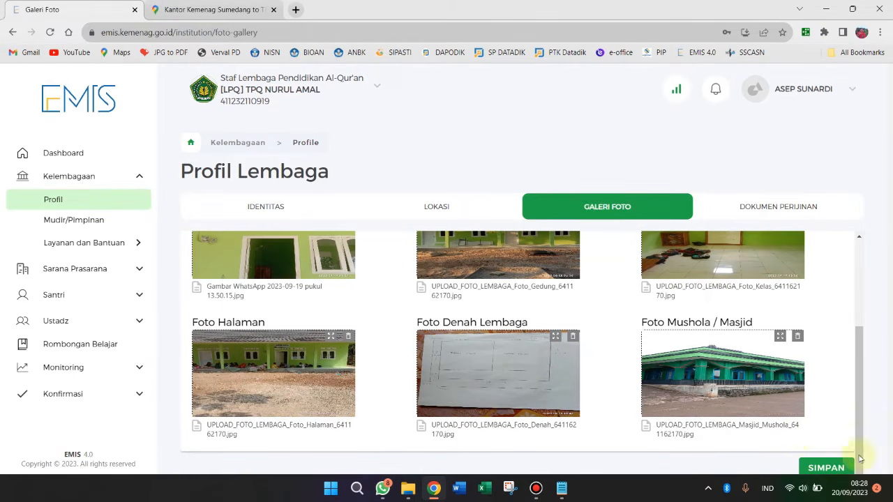
click(828, 468)
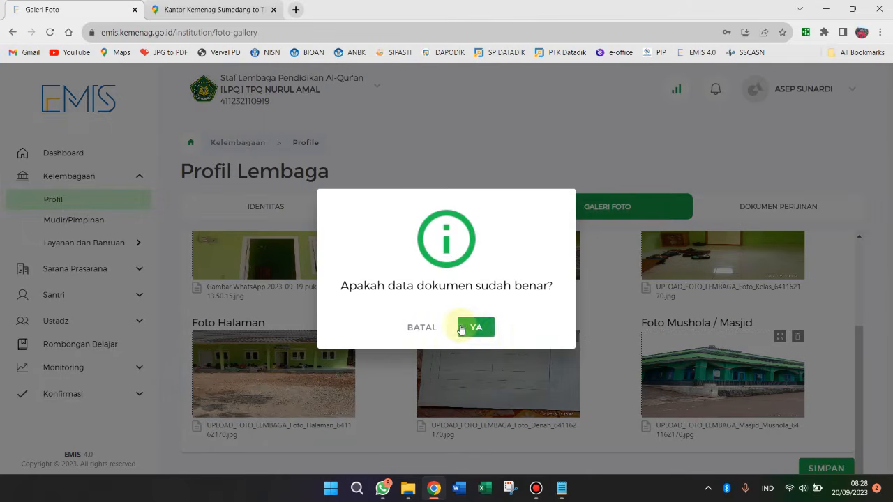
click(461, 329)
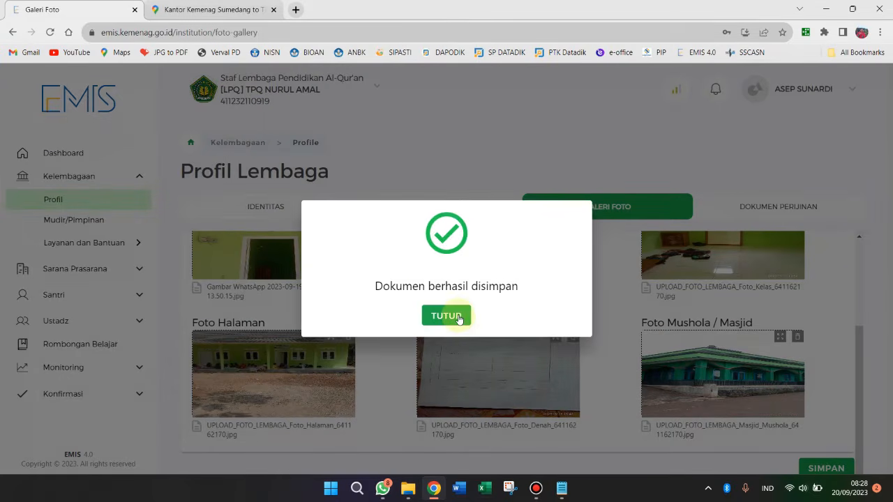
click(458, 314)
- Show the Dokumen Perijinan tab listing SK Izin Operasional 1834/2022
scroll(684, 270, up, 2)
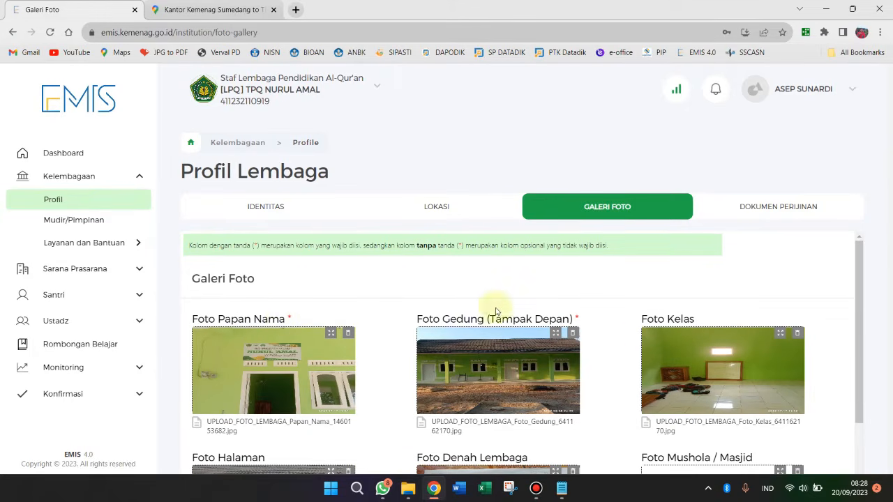
scroll(370, 319, down, 1)
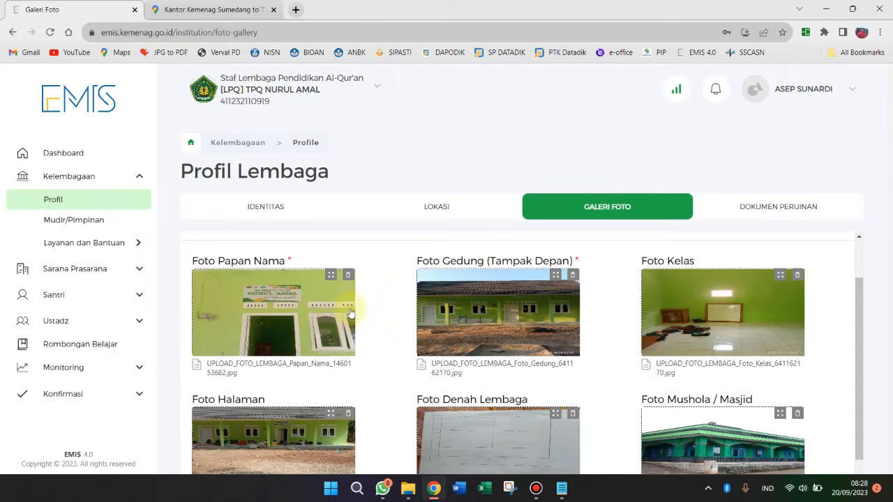
scroll(489, 370, down, 1)
scroll(691, 425, up, 3)
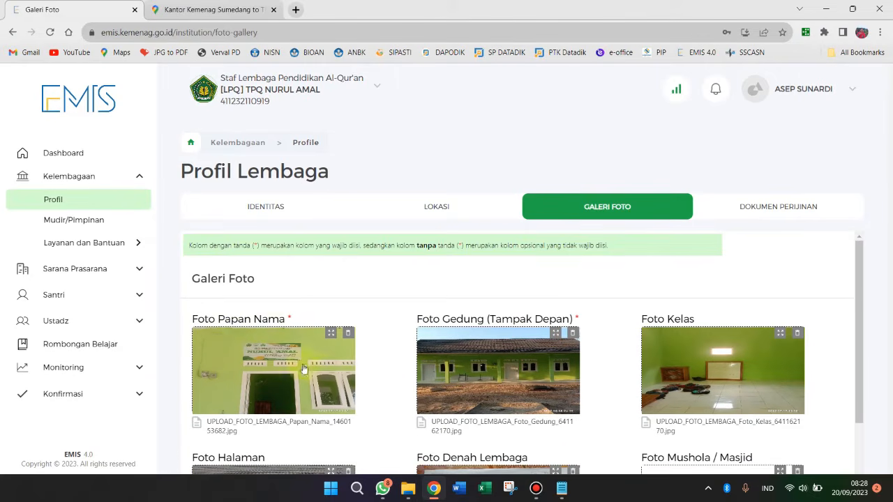
scroll(502, 353, down, 2)
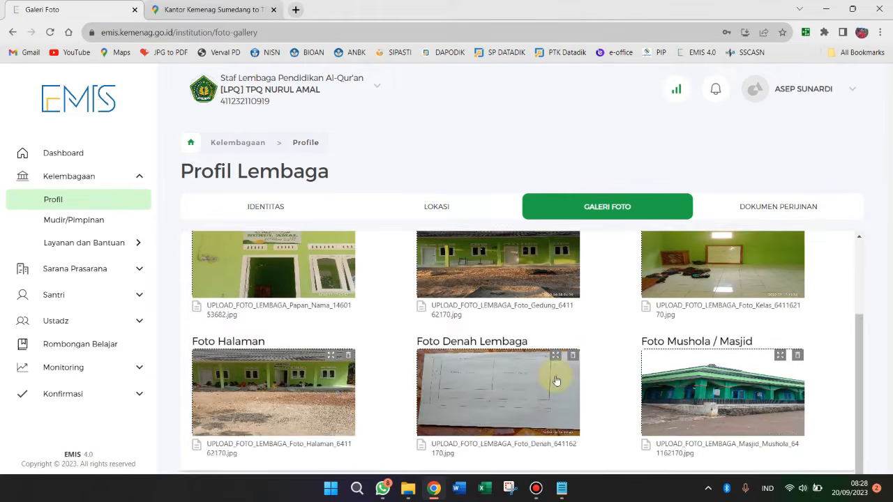
scroll(514, 351, up, 1)
scroll(718, 307, up, 1)
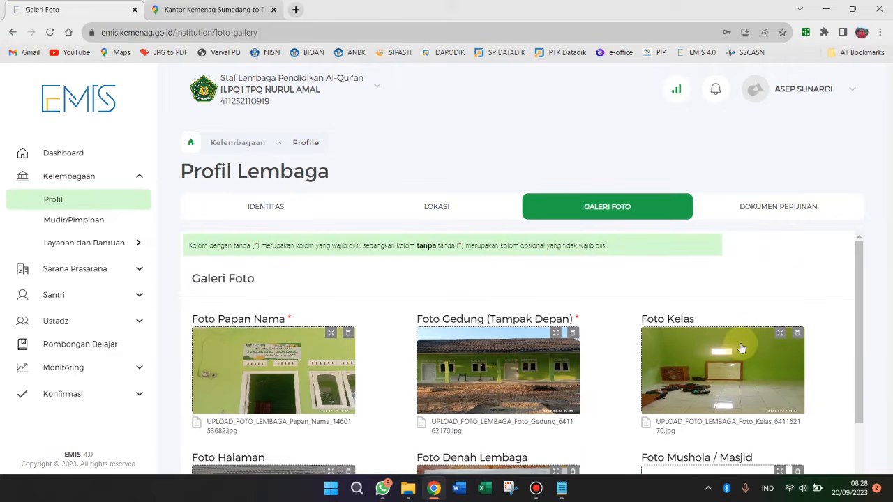
click(768, 210)
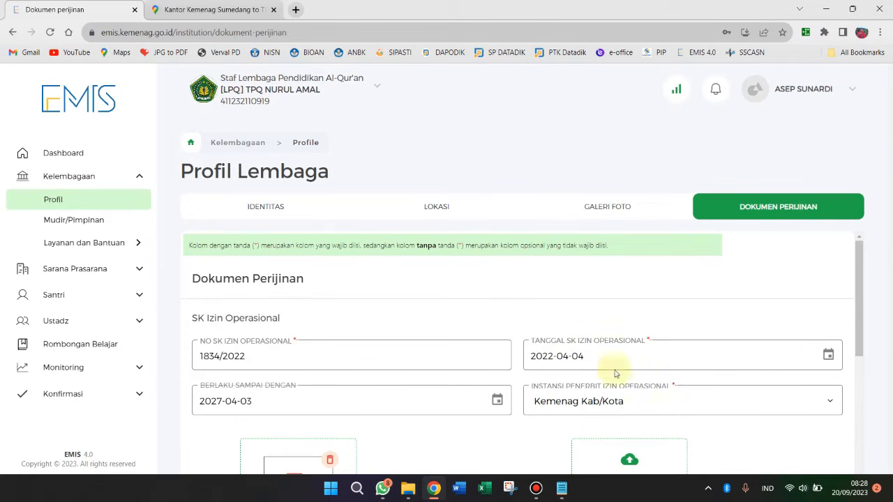
- Open the IJOP TPQ Nurul Amal Baru 2022 PDF from .TPQ JATIGEDE > IJOP Baru TPQ Jatigede
click(408, 488)
scroll(471, 421, down, 1)
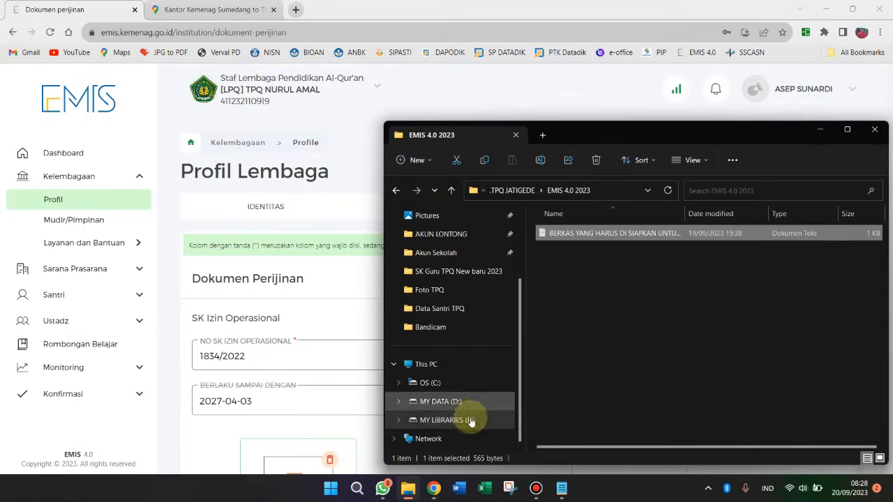
click(513, 191)
scroll(651, 402, down, 2)
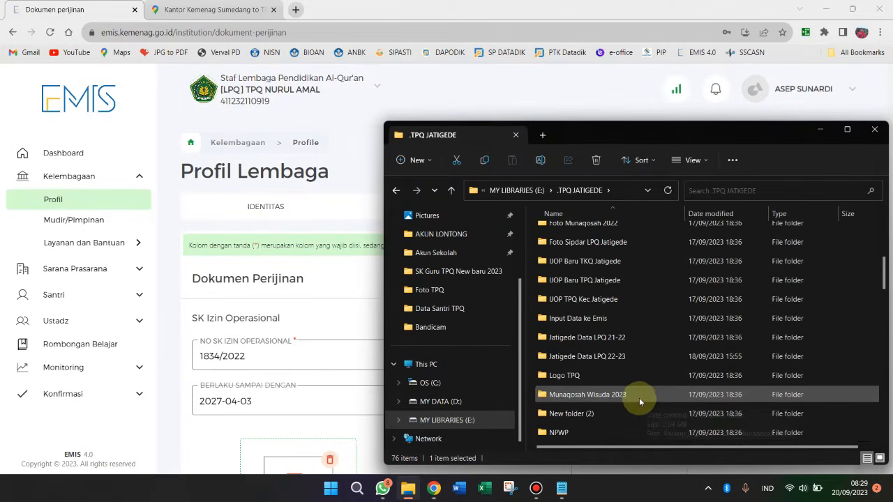
double_click(594, 282)
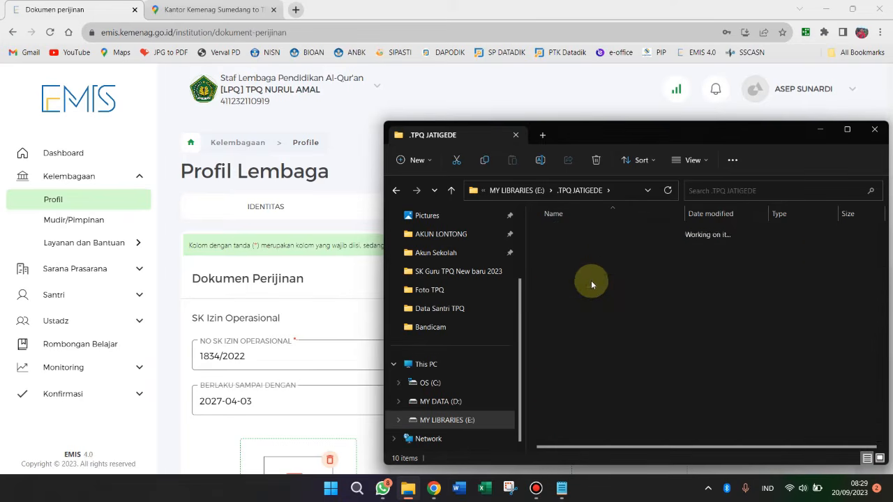
click(626, 355)
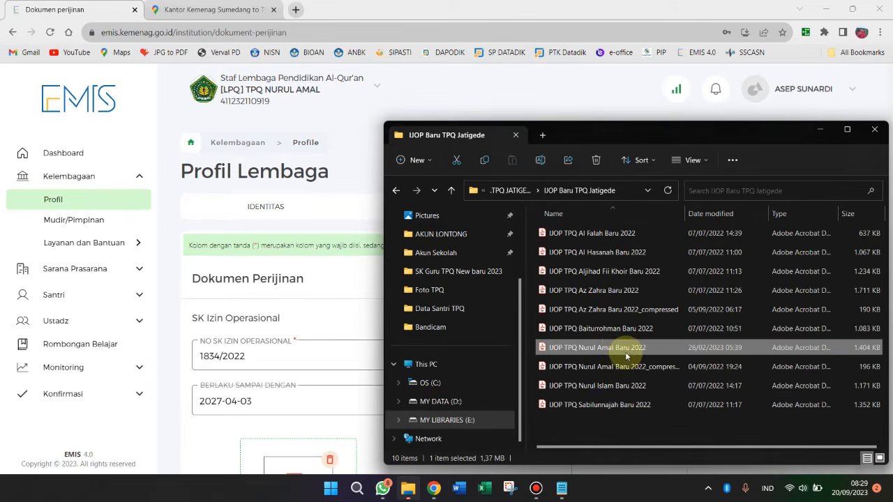
double_click(626, 354)
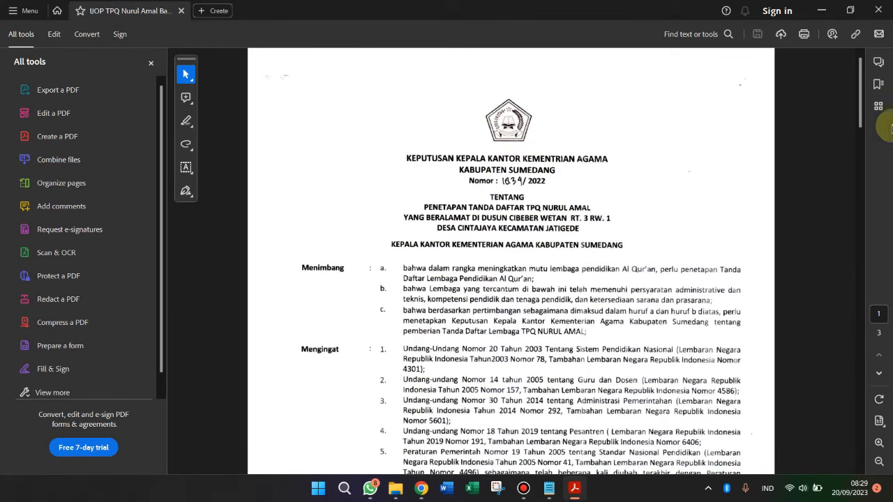
- Review pages 3 and 1 of the Nurul Amal permit PDF, then minimize Acrobat
scroll(862, 108, down, 2)
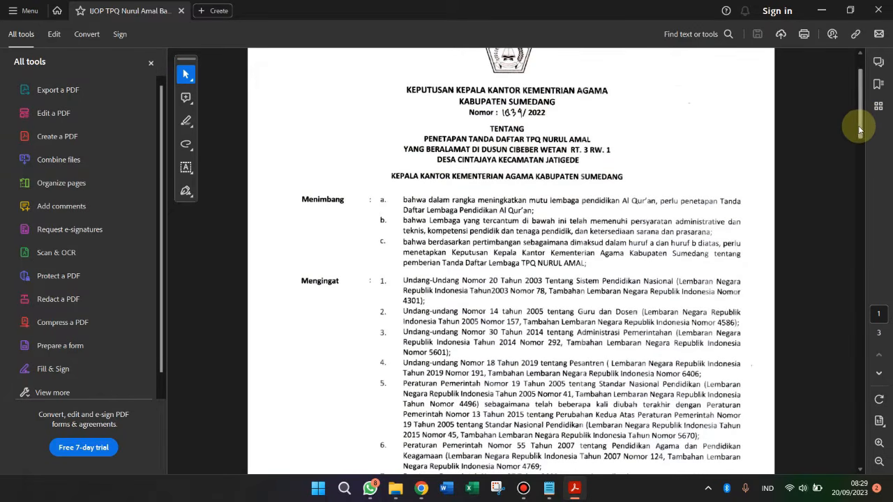
mouse_move(859, 129)
mouse_down()
mouse_move(841, 328)
mouse_move(859, 408)
mouse_up()
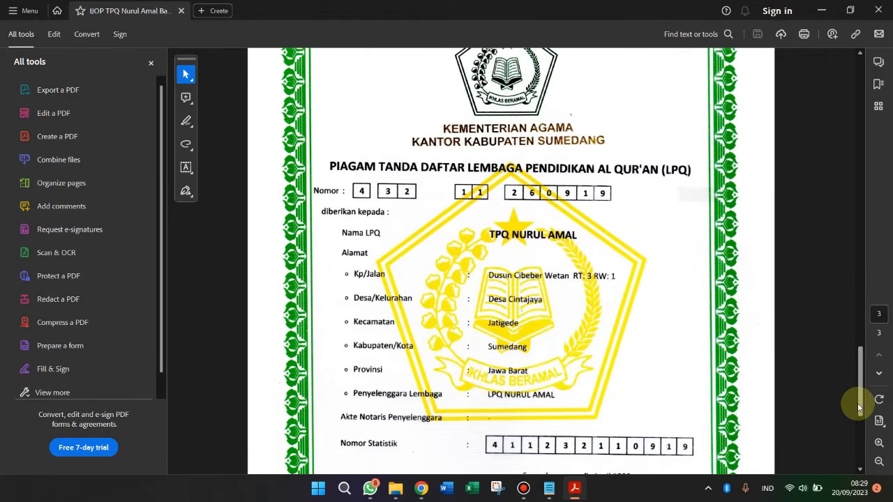
scroll(750, 374, down, 3)
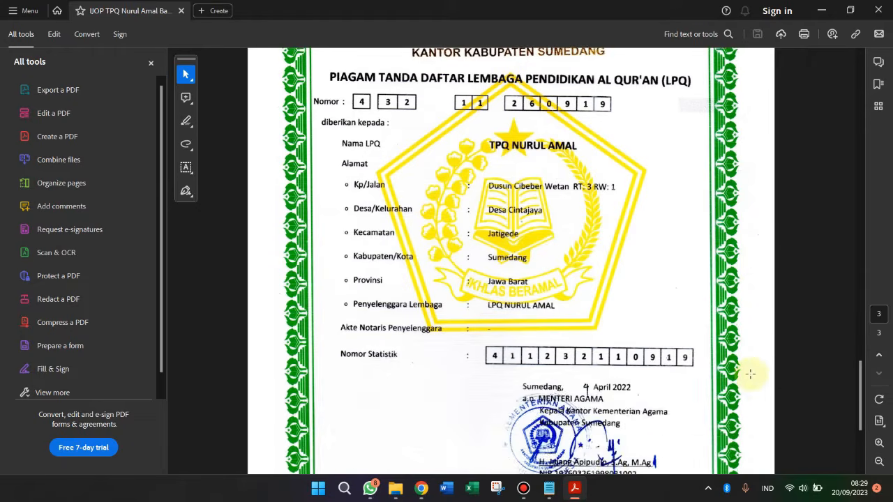
scroll(754, 372, up, 6)
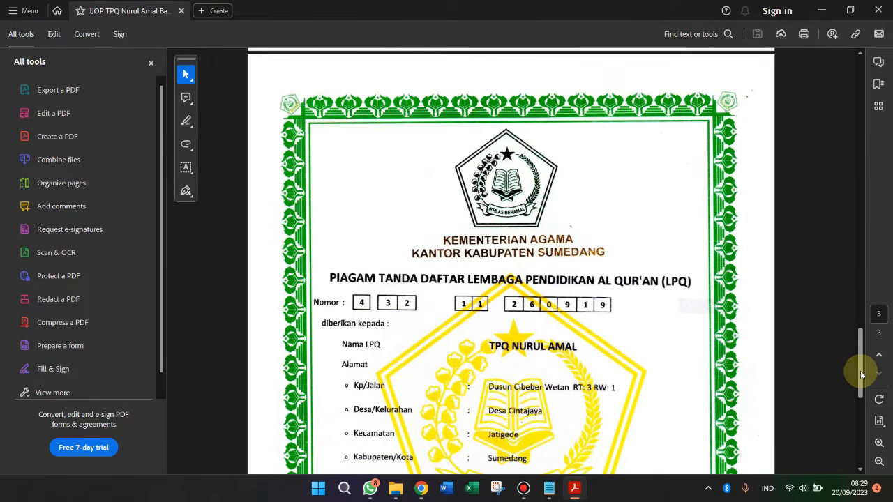
drag(861, 375, 846, 87)
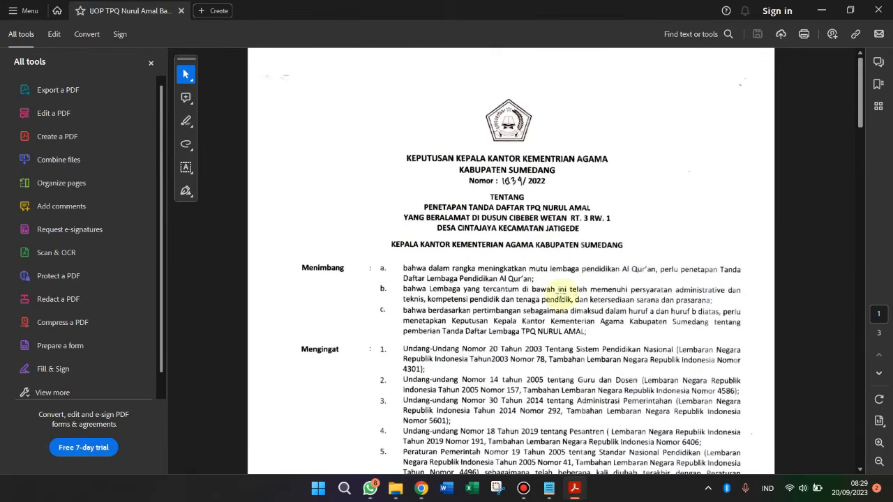
drag(862, 91, 822, 10)
scroll(786, 168, down, 3)
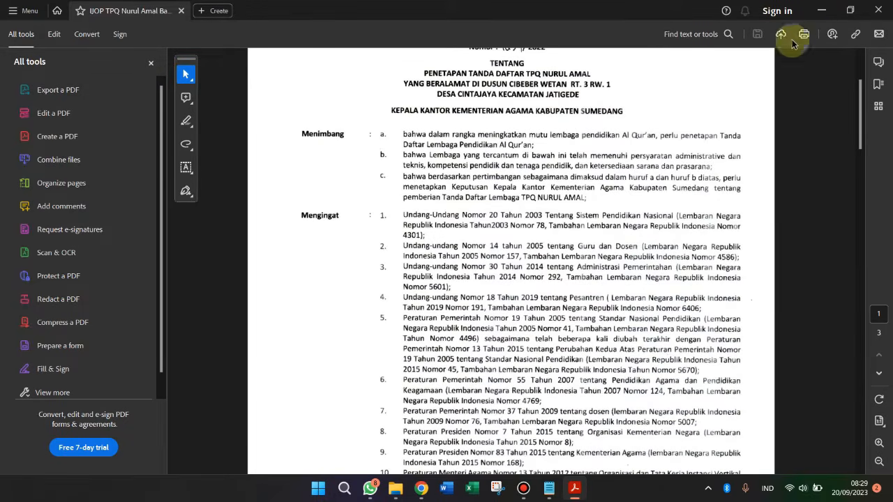
click(822, 10)
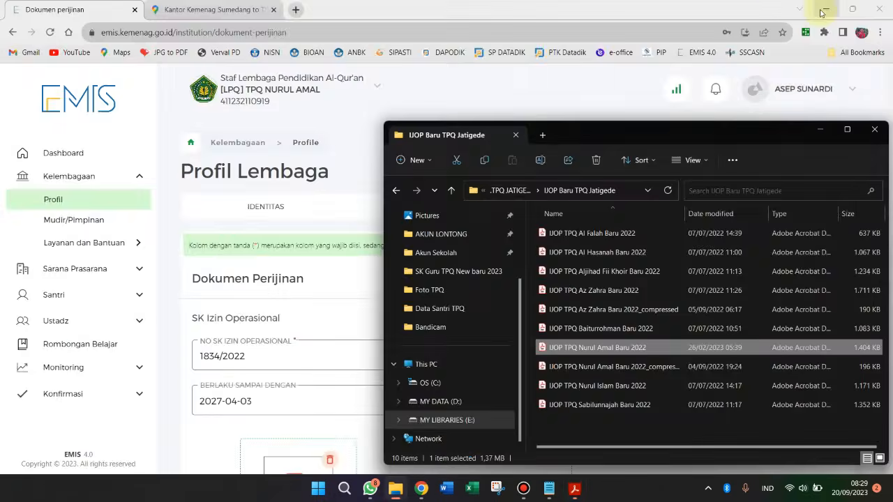
- Minimize File Explorer, briefly bring the licence PDF back, then hide it again
click(822, 132)
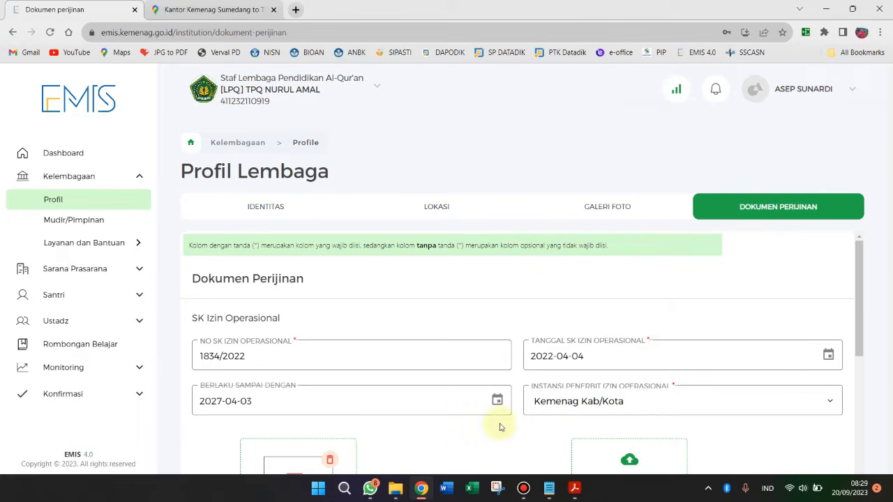
click(574, 488)
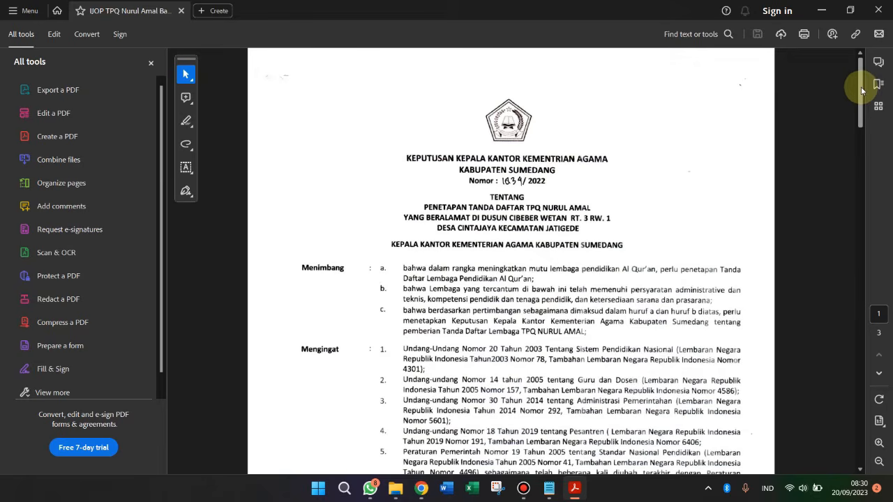
drag(862, 91, 866, 58)
click(823, 10)
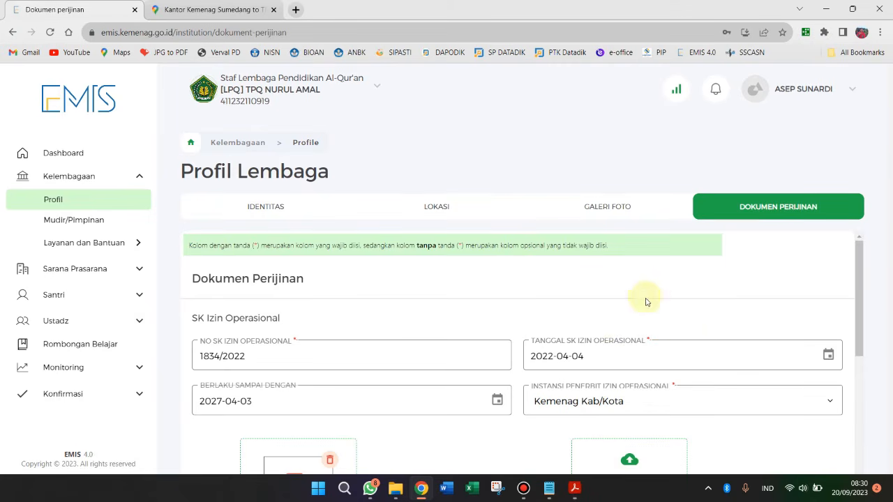
drag(861, 275, 861, 287)
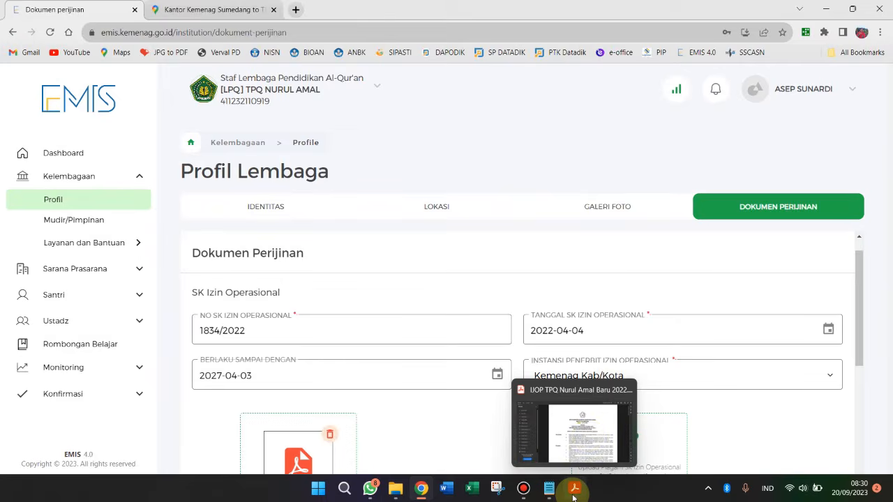
- Highlight the KEDUA five-year validity clause on page 2, then return to the EMIS page
click(586, 426)
scroll(694, 264, down, 3)
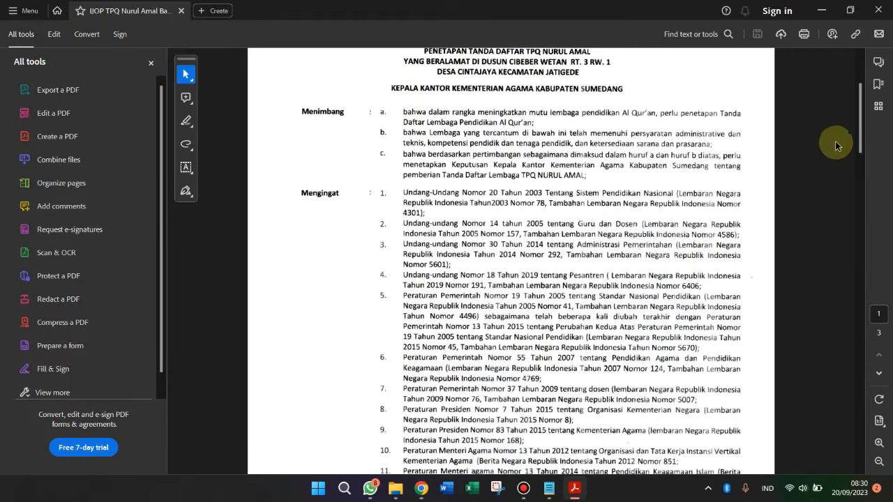
drag(860, 132, 872, 236)
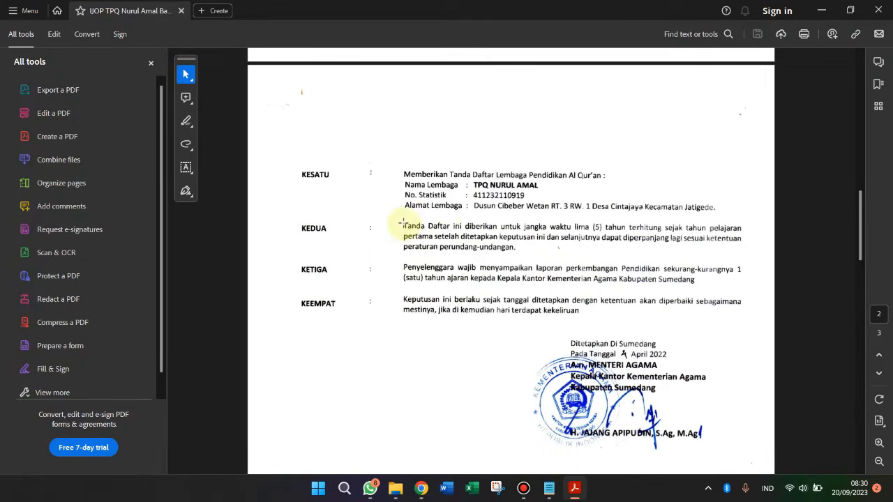
drag(528, 224, 629, 228)
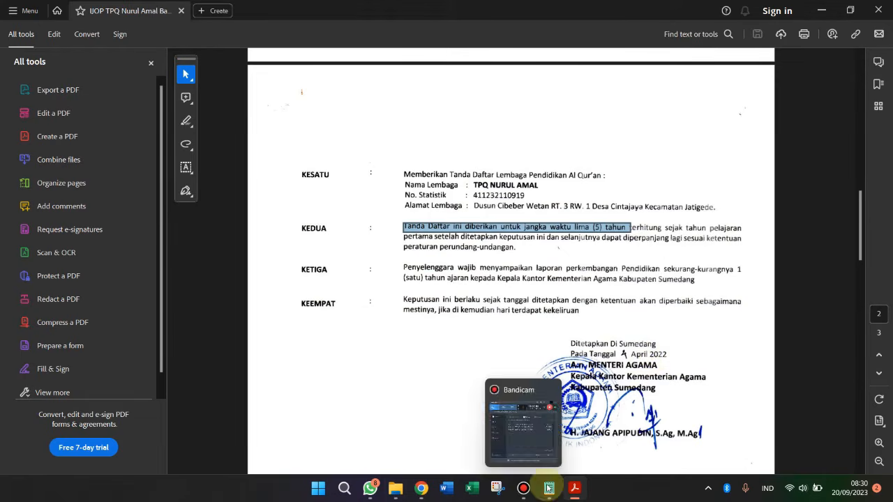
click(417, 494)
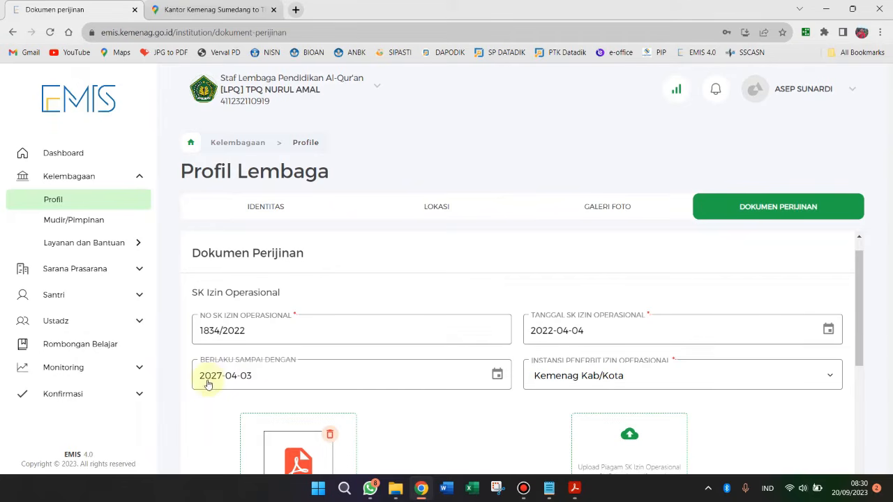
click(497, 377)
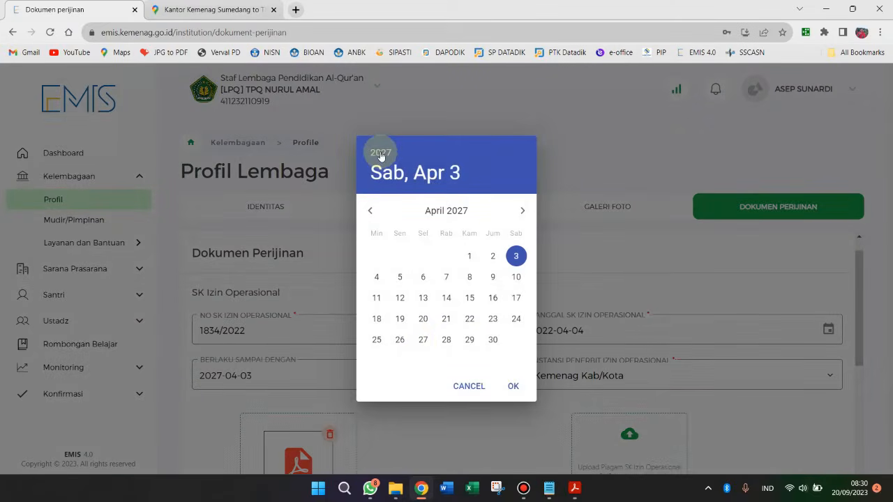
click(380, 154)
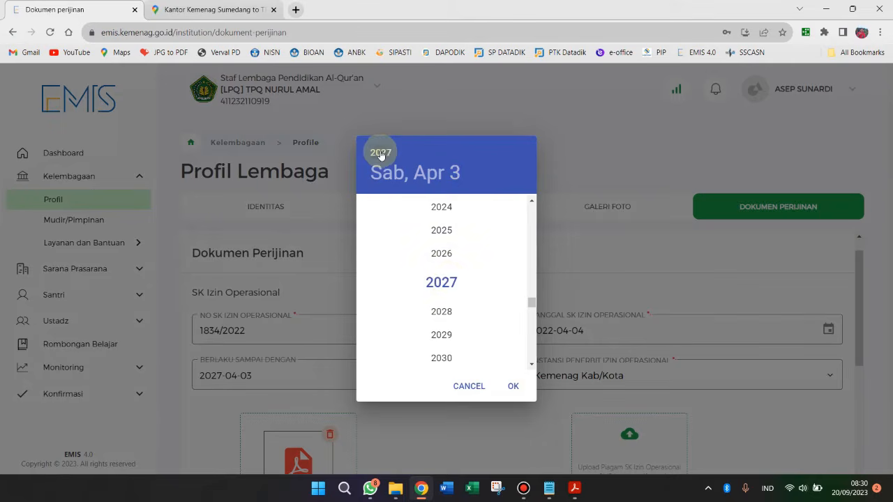
click(446, 285)
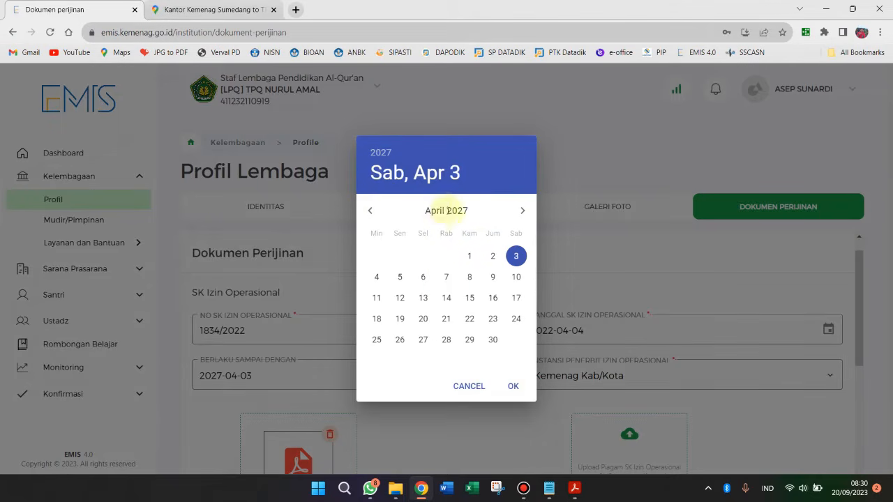
click(520, 216)
click(370, 213)
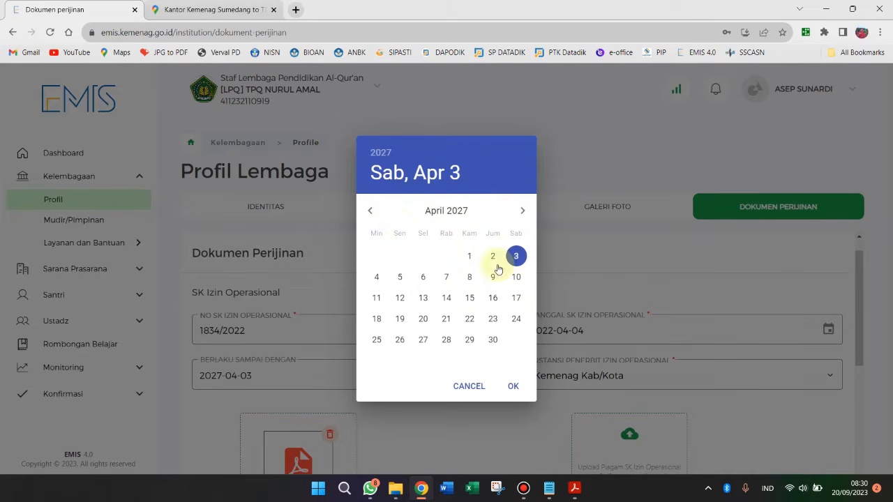
click(499, 393)
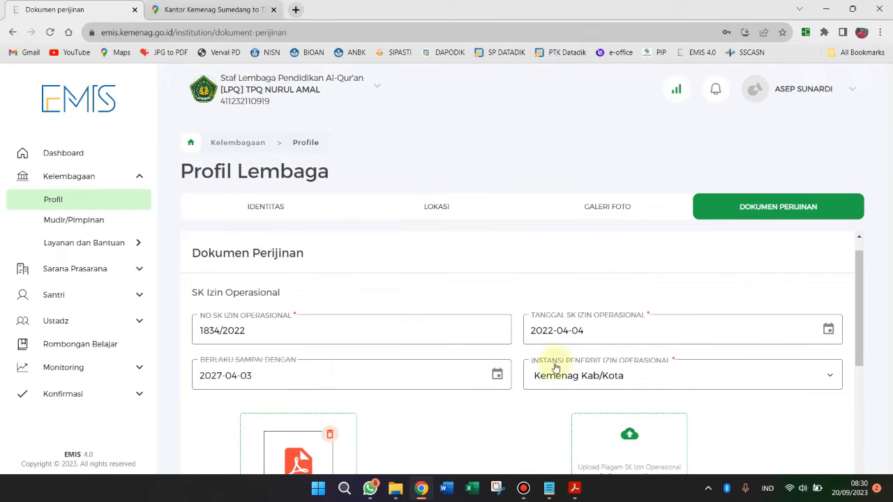
scroll(593, 377, down, 2)
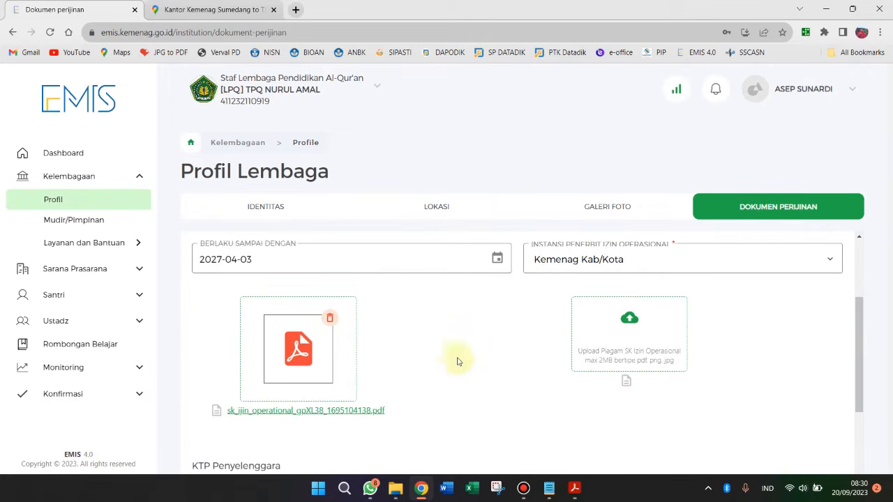
scroll(432, 374, down, 1)
mouse_move(575, 488)
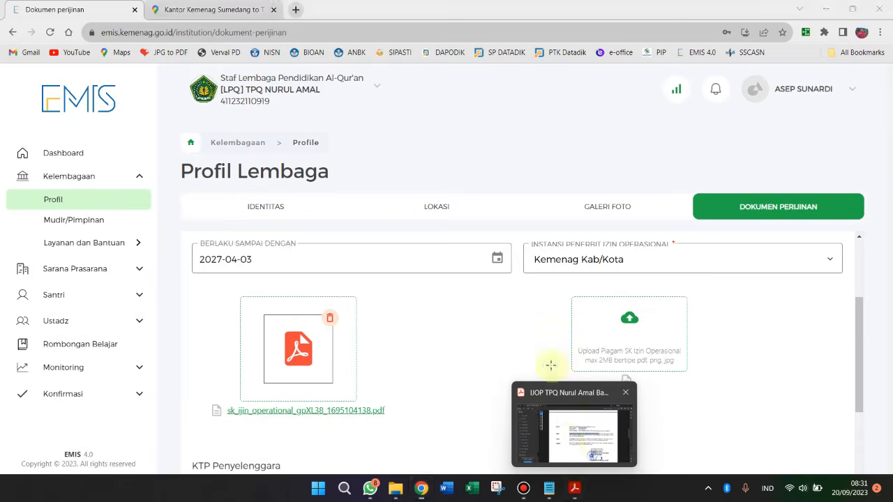
click(568, 419)
scroll(859, 325, down, 10)
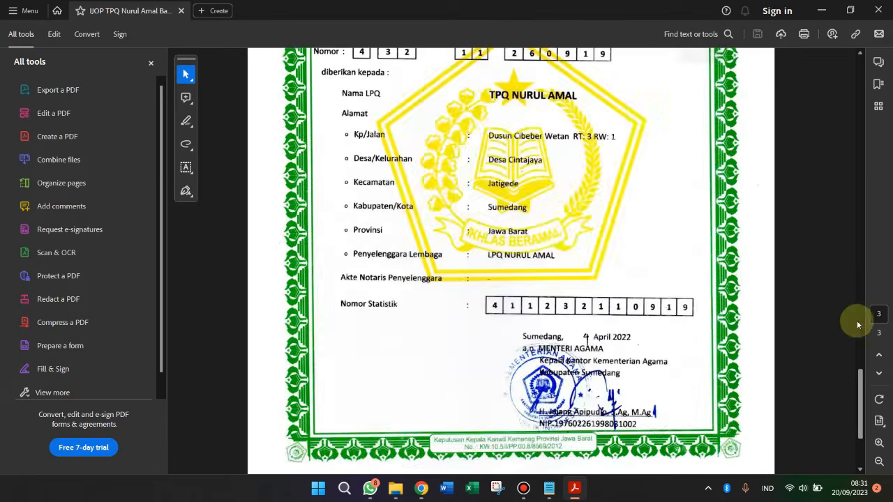
drag(859, 325, 857, 4)
click(824, 9)
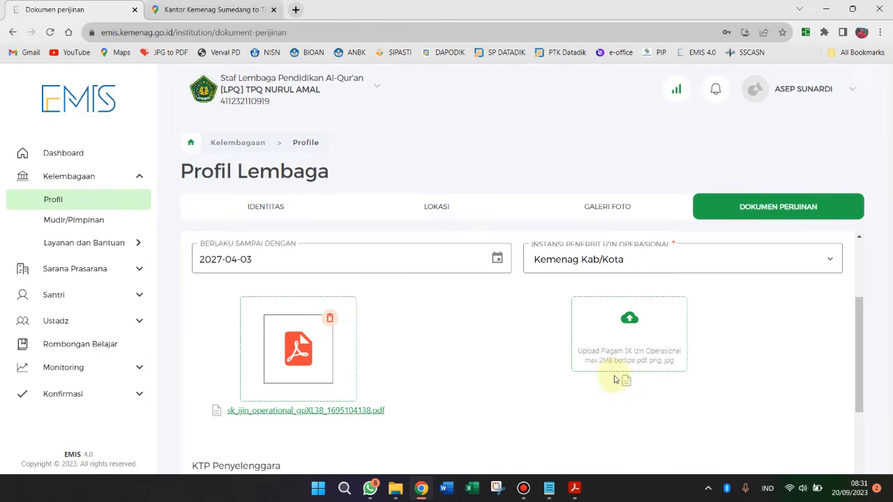
- Upload IJOP TPQ Nurul Amal Baru SERTIFIKAT.pdf from Downloads as the Piagam SK Izin Operasional document
click(630, 320)
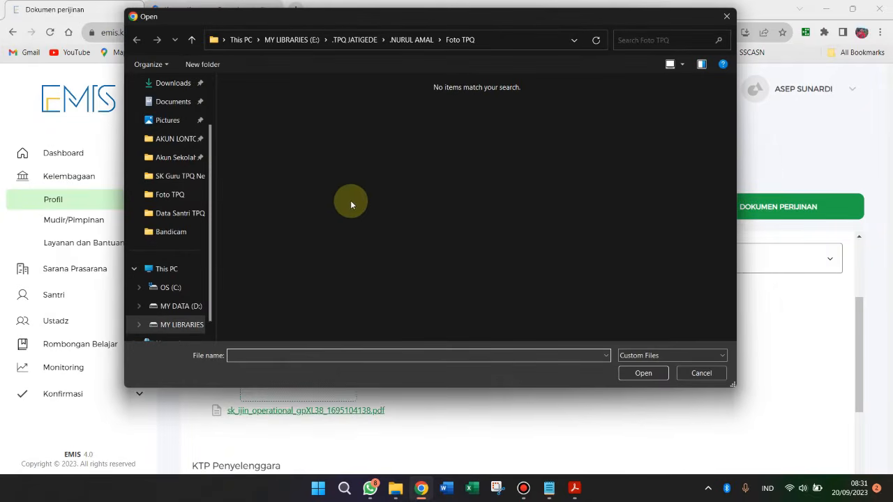
scroll(147, 166, up, 2)
click(195, 139)
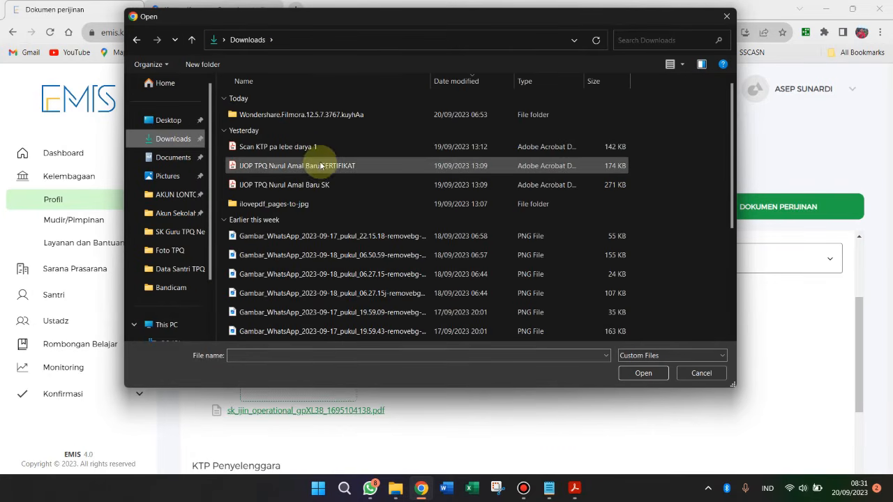
double_click(326, 169)
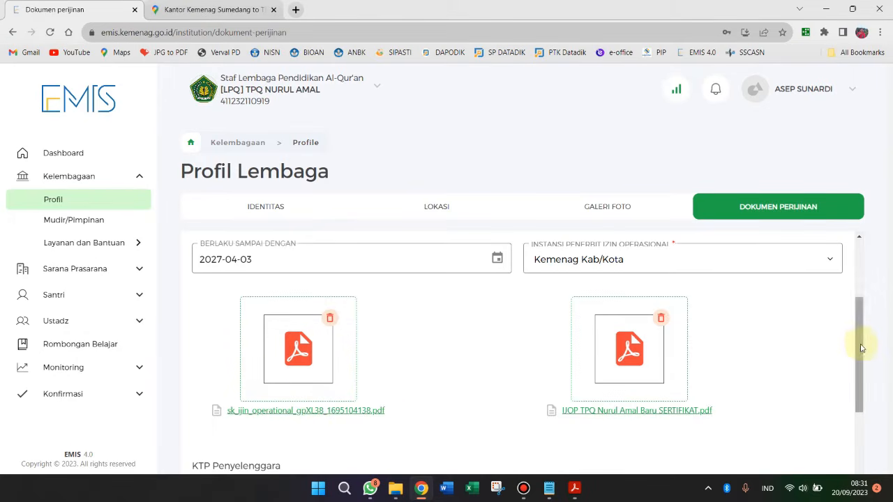
drag(862, 349, 873, 437)
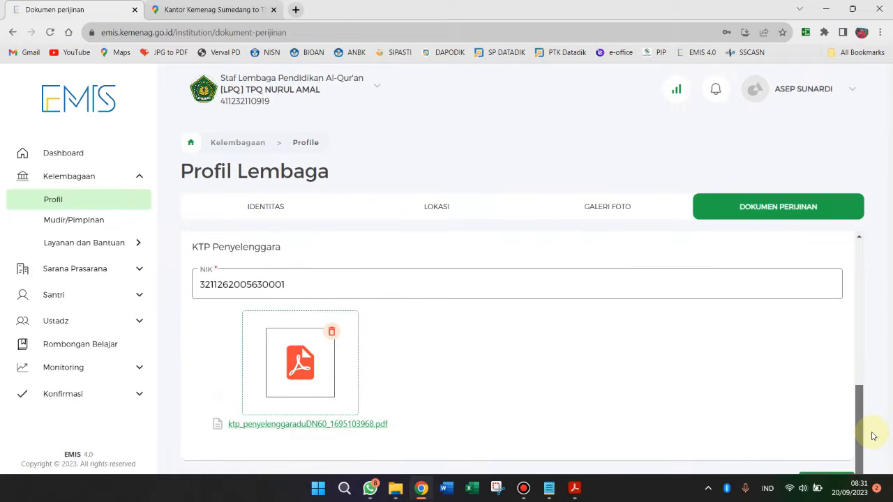
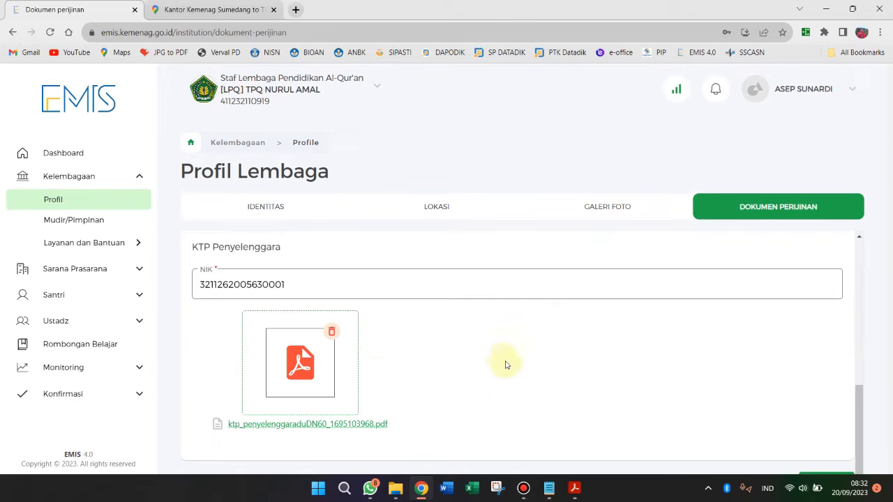
- Save the licensing documents, confirm with YA and dismiss the success message
scroll(486, 355, down, 1)
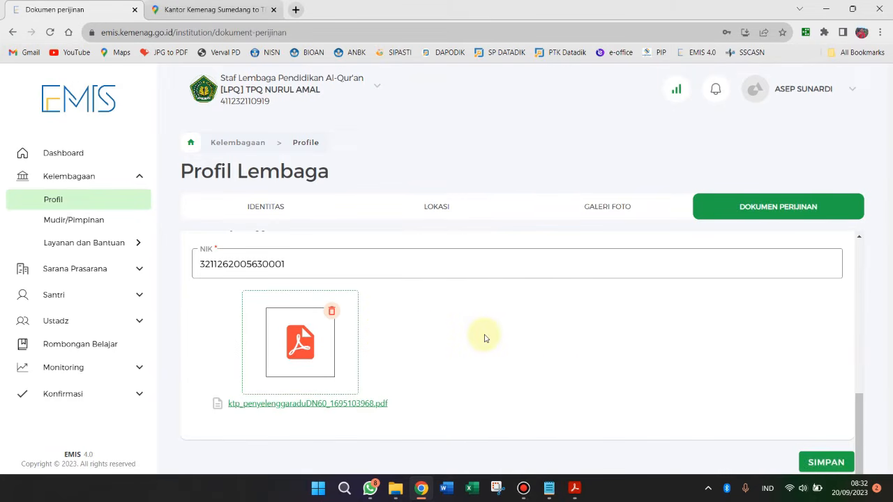
click(827, 464)
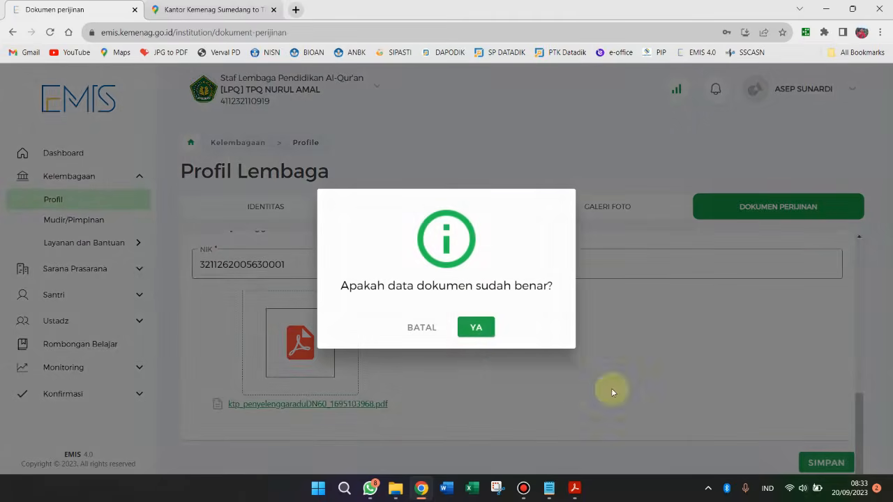
click(477, 327)
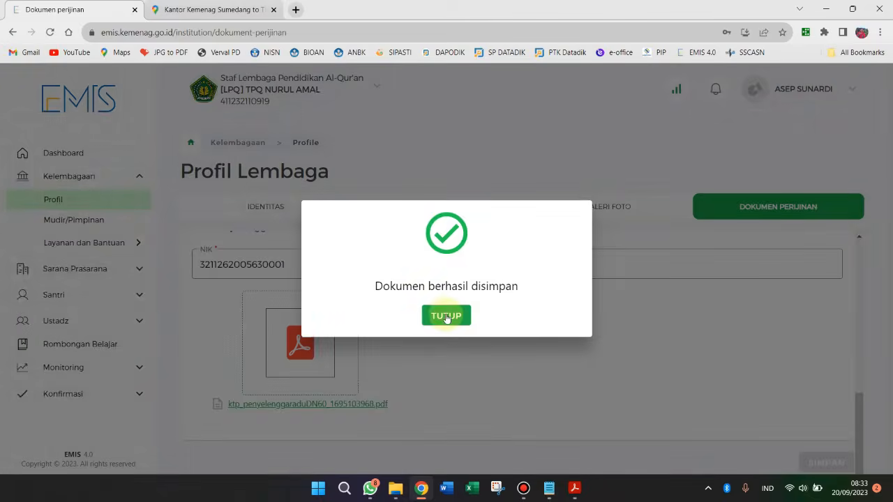
click(446, 316)
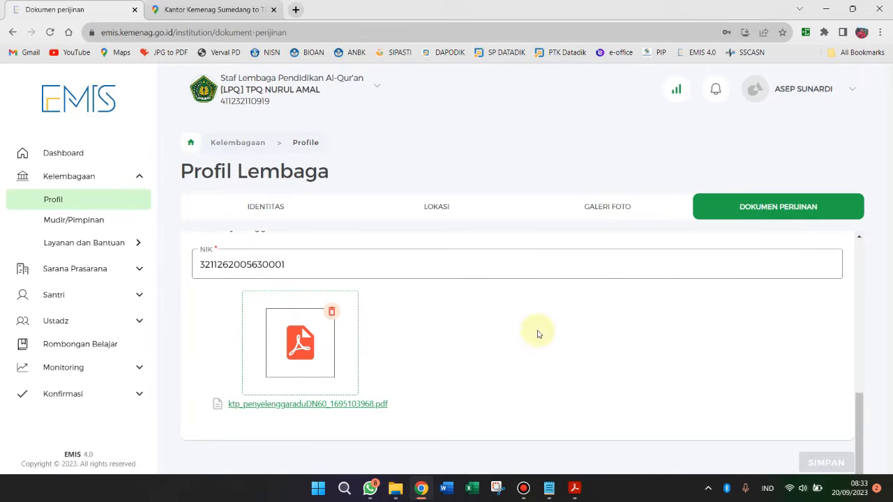
- Go to the Mudir/Pimpinan list of TPQ leaders
scroll(610, 359, up, 5)
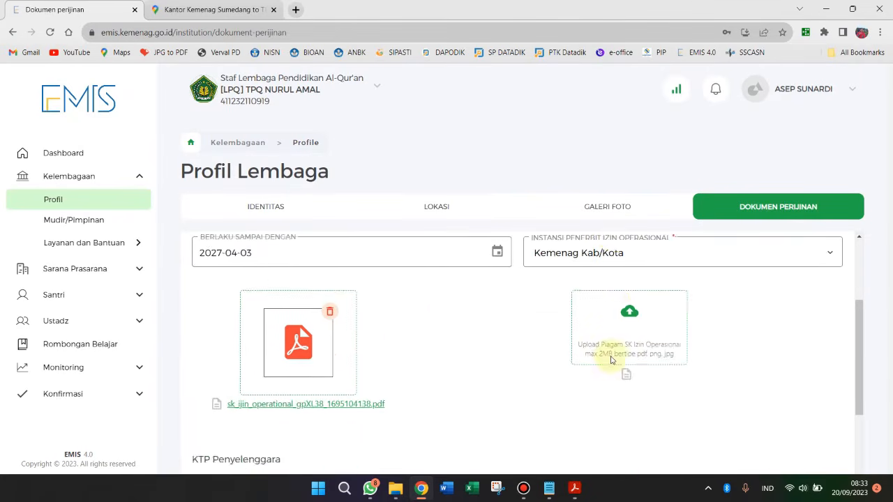
scroll(614, 357, down, 2)
click(74, 225)
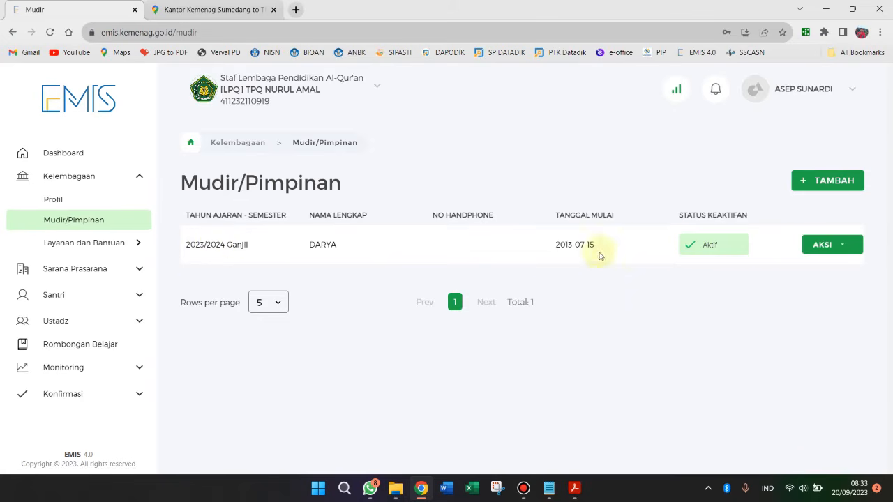
- Start a new leader entry and pick the matching existing ustadz from the NAMA LENGKAP search
click(830, 187)
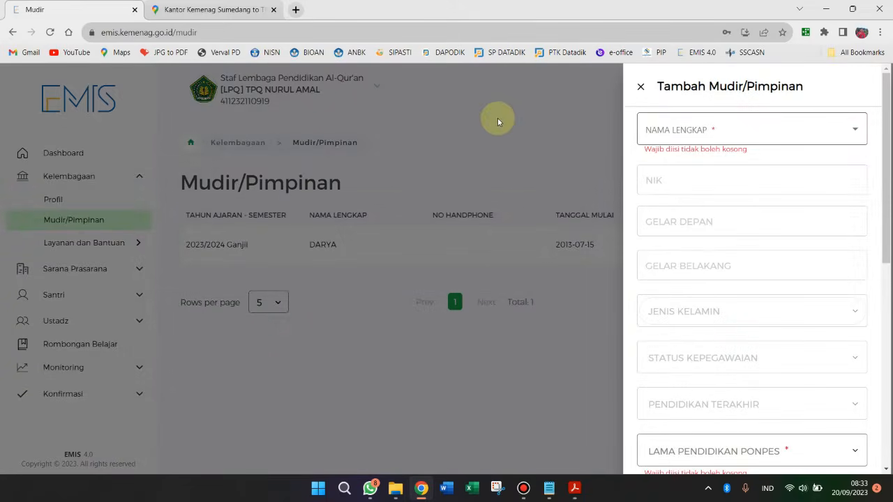
click(727, 129)
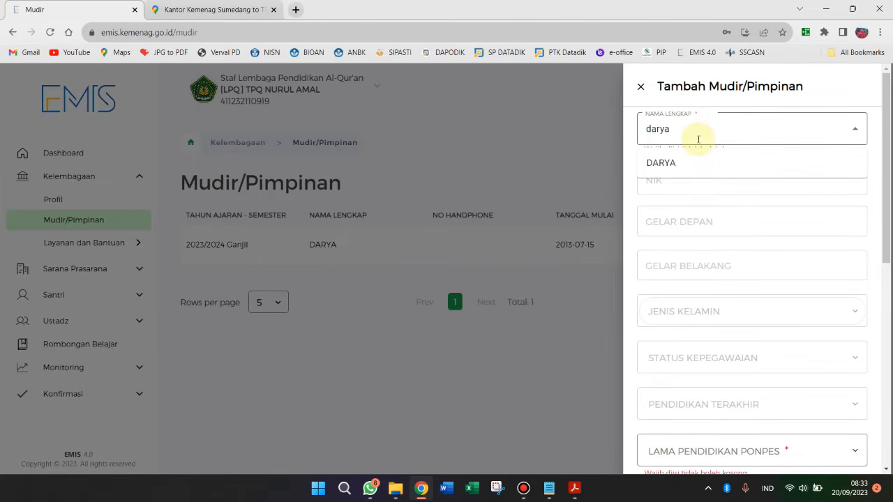
click(653, 168)
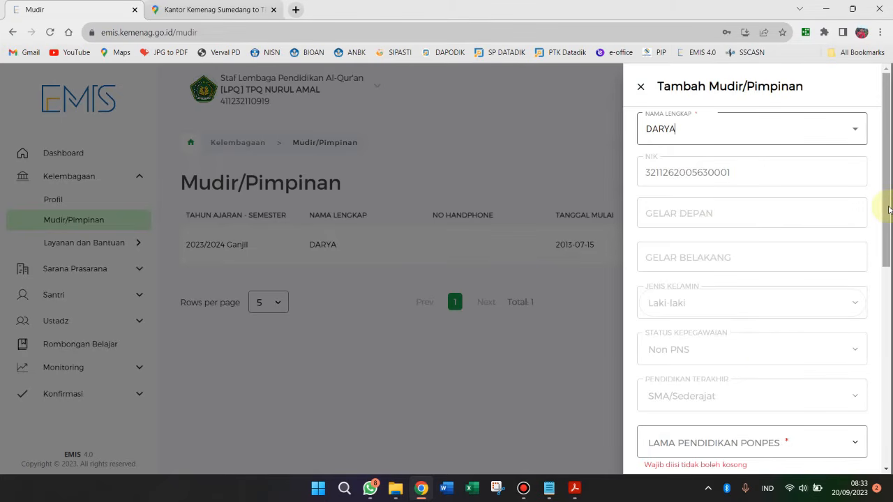
- Set pesantren schooling to Tidak Pernah and other schooling to Tidak Berpendikan LN
drag(889, 176, 884, 336)
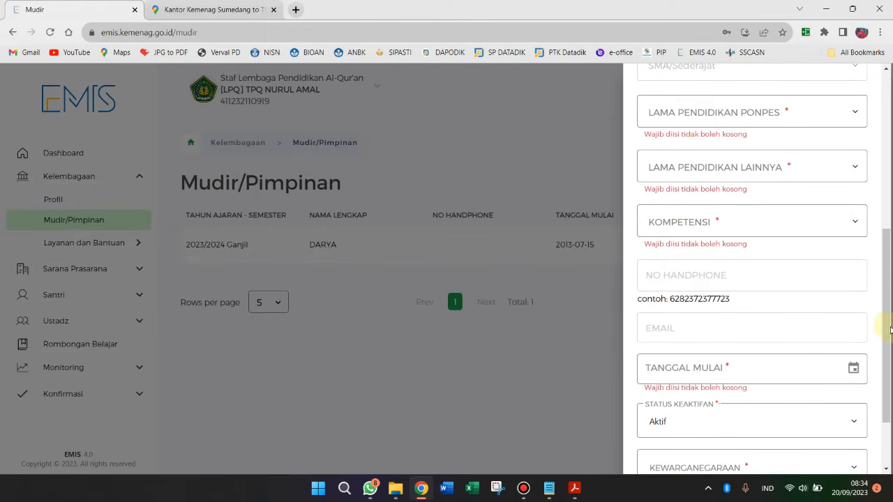
click(715, 118)
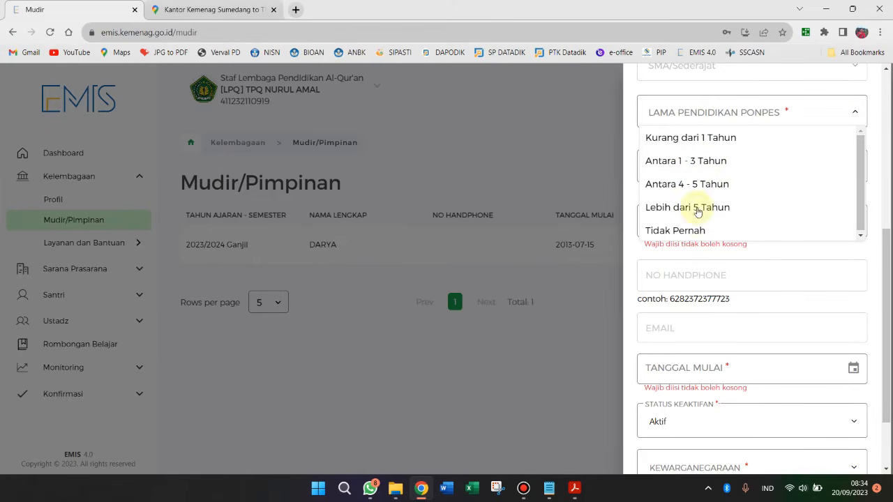
click(664, 231)
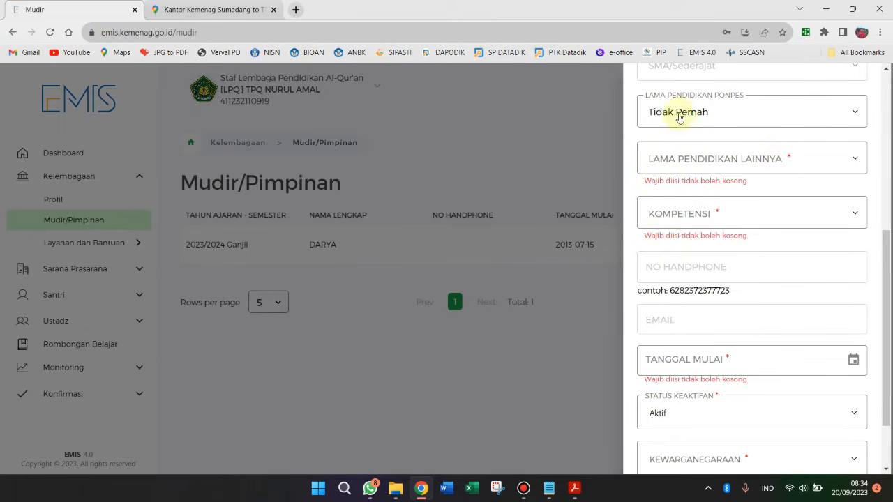
click(720, 168)
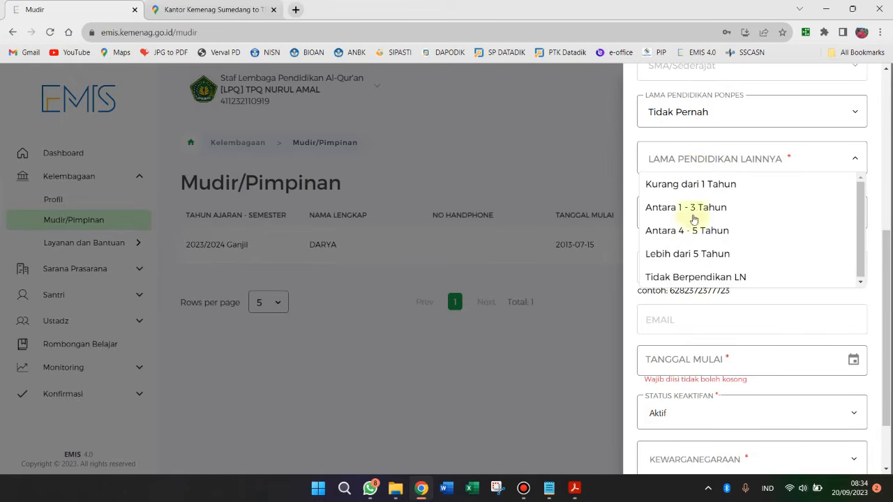
click(666, 279)
- Set the leader's competence to Al Qur'an
click(690, 208)
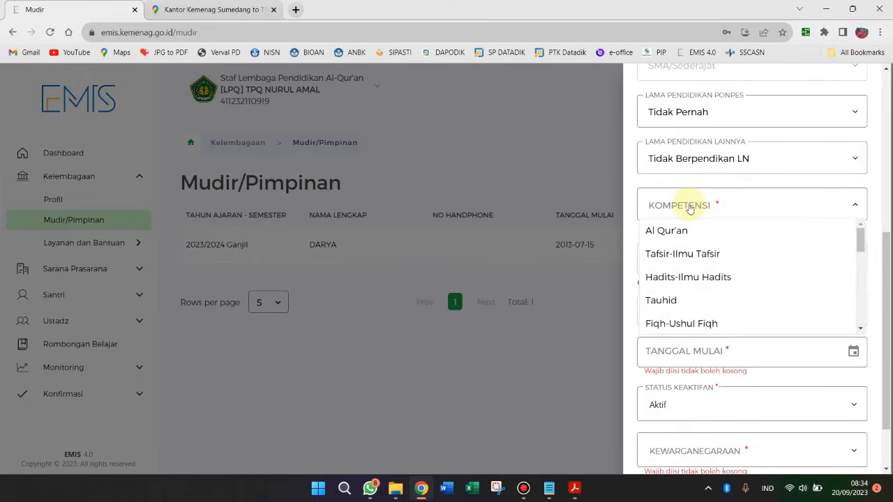
scroll(754, 265, down, 5)
scroll(752, 283, down, 6)
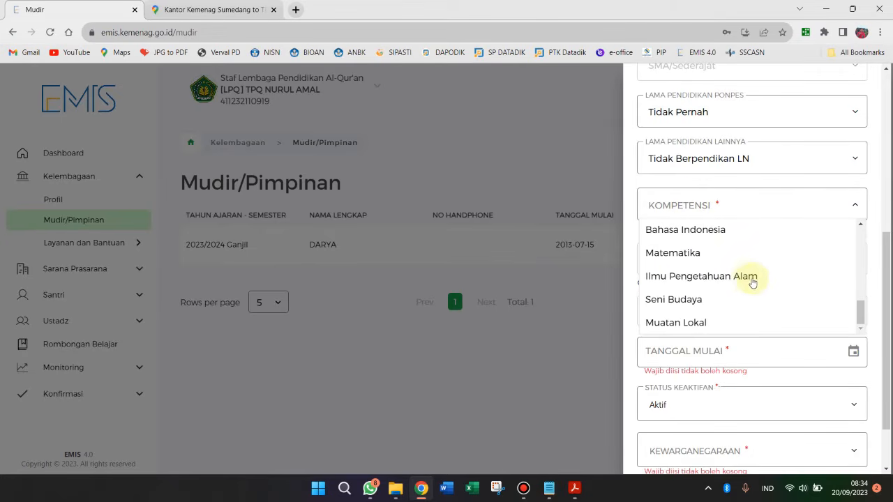
scroll(754, 282, up, 2)
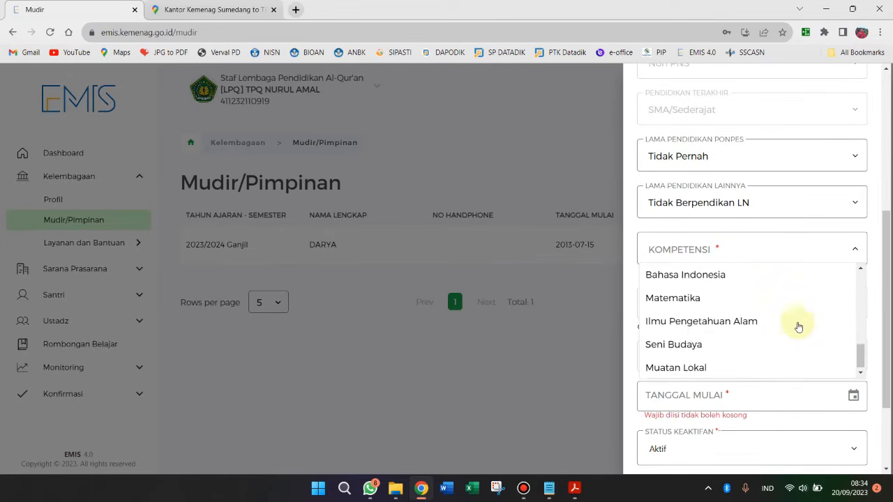
scroll(794, 293, up, 10)
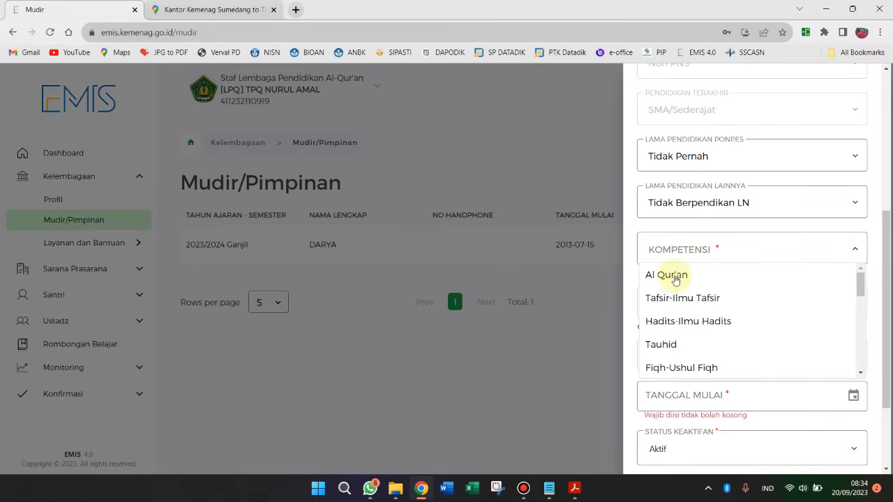
scroll(745, 319, down, 2)
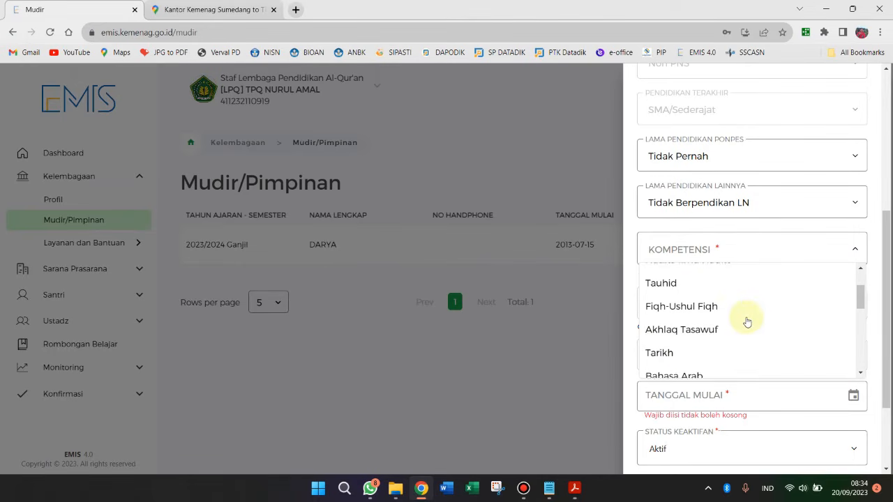
scroll(747, 322, down, 3)
scroll(747, 322, up, 2)
scroll(746, 321, down, 4)
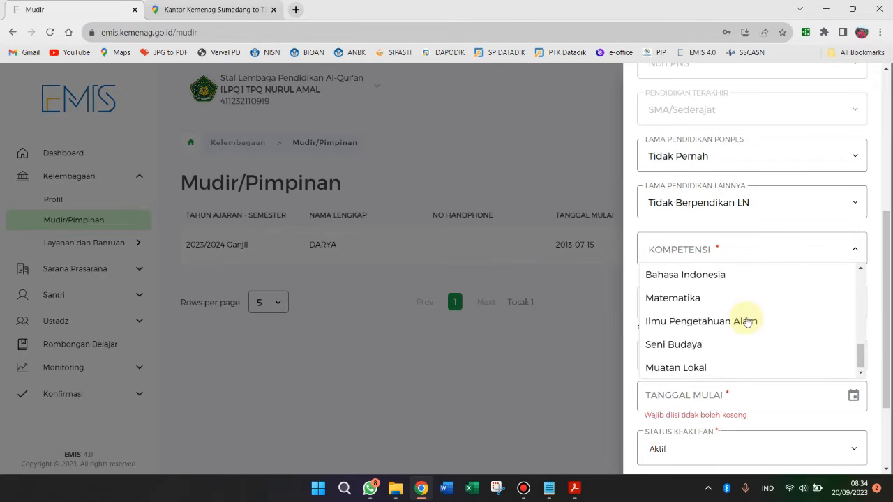
scroll(744, 319, up, 8)
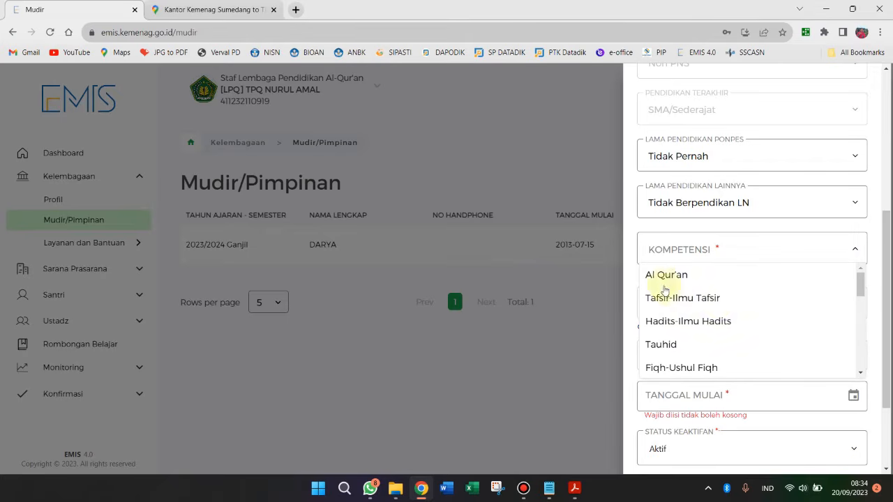
scroll(680, 287, up, 1)
scroll(883, 319, down, 3)
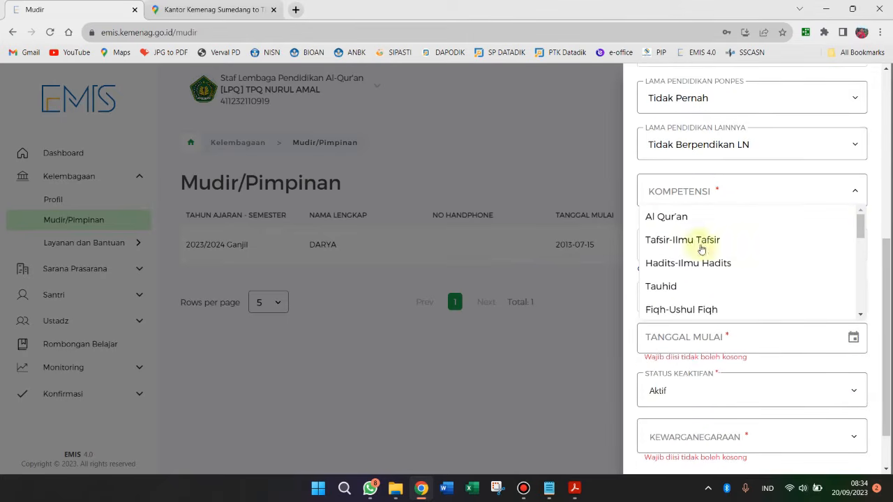
click(668, 220)
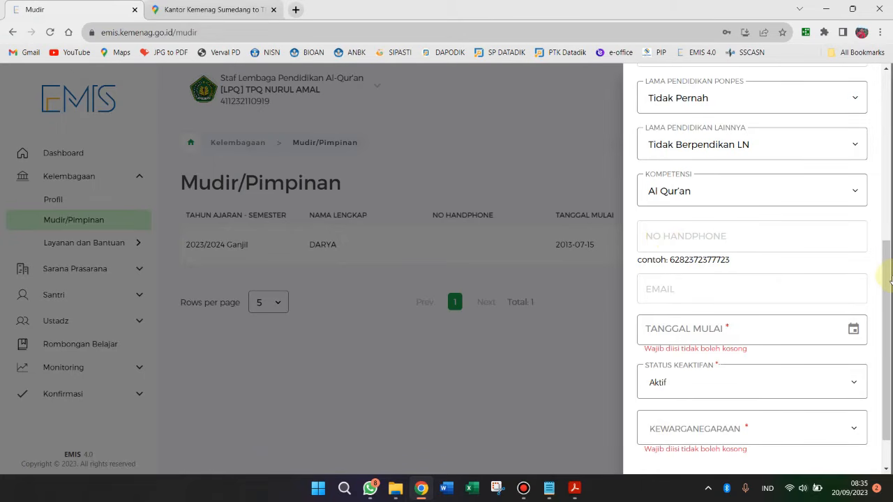
- Open the TANGGAL MULAI calendar and close it without choosing a date
drag(890, 279, 591, 338)
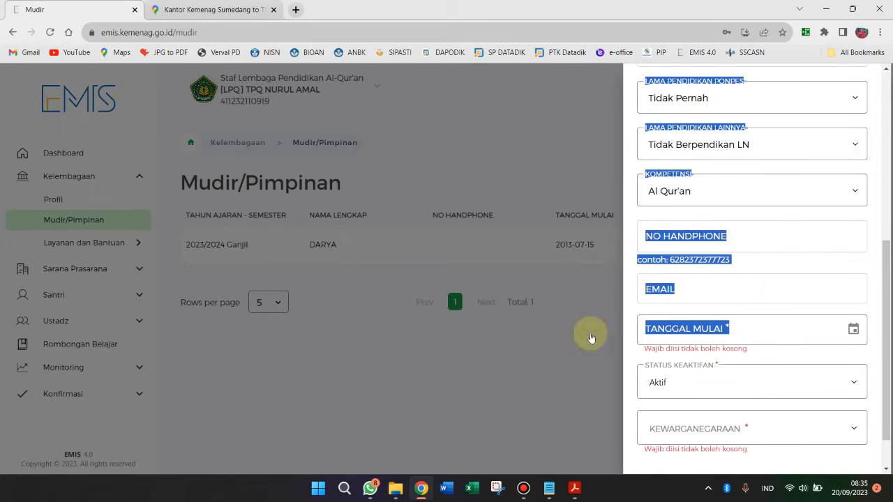
click(784, 328)
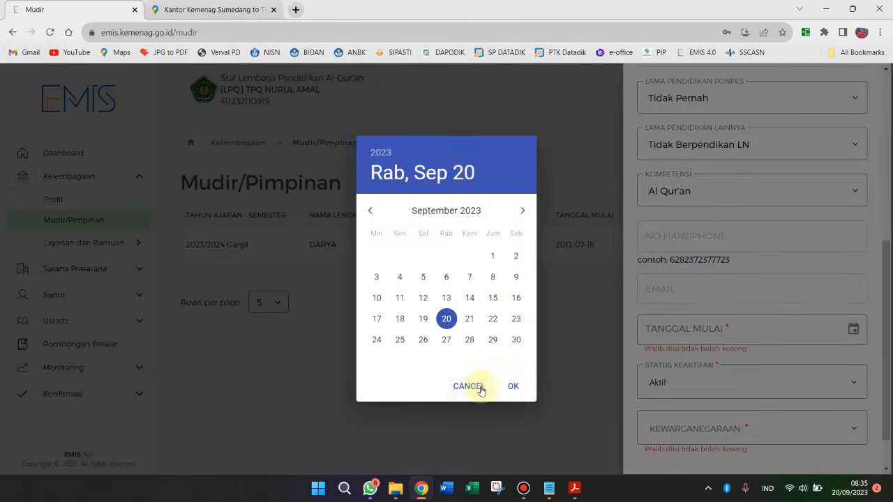
click(481, 388)
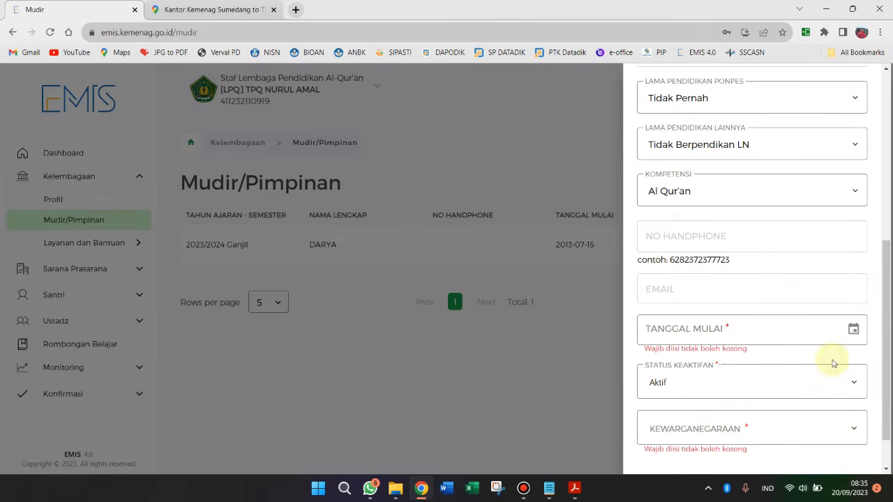
- Open the SK Kepala TPQ DKM PDF from .NURUL AMAL > SK Guru TPQ New baru 2023
click(401, 497)
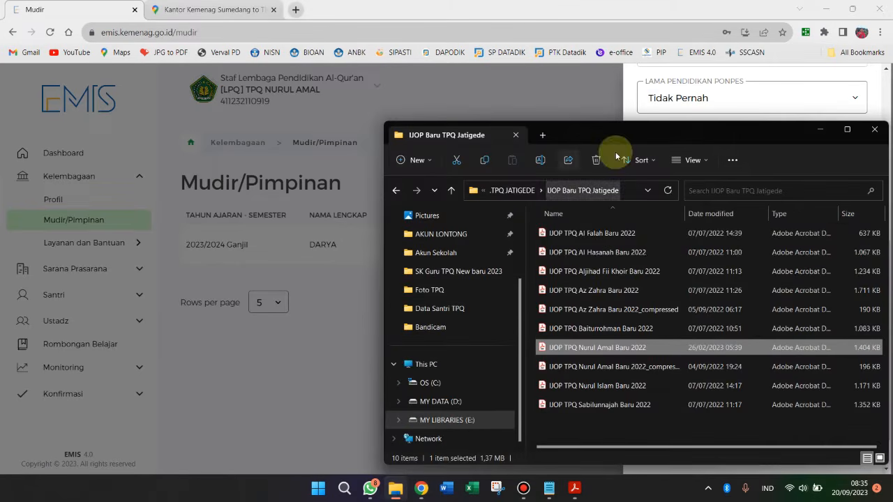
click(513, 191)
scroll(586, 349, up, 2)
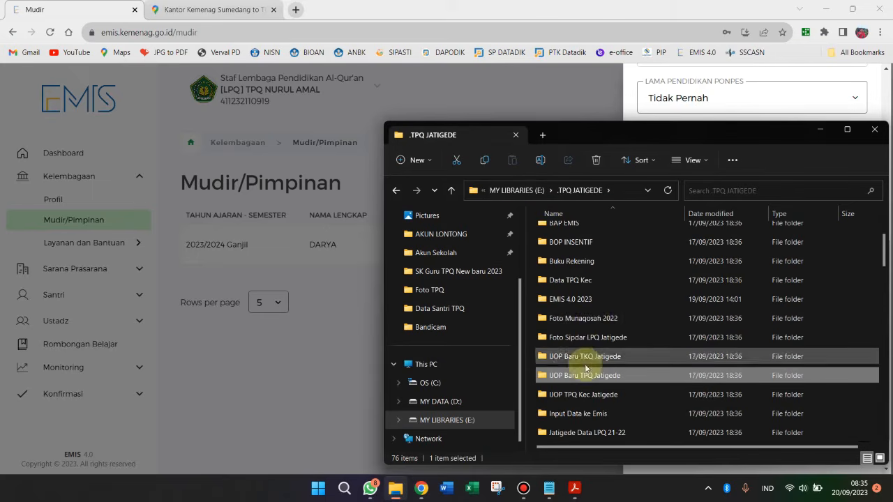
scroll(600, 349, up, 2)
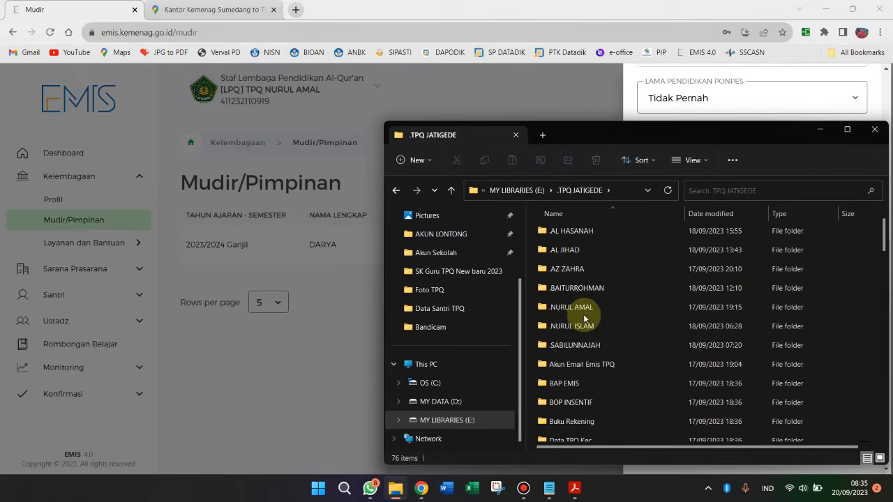
double_click(584, 309)
scroll(621, 349, down, 2)
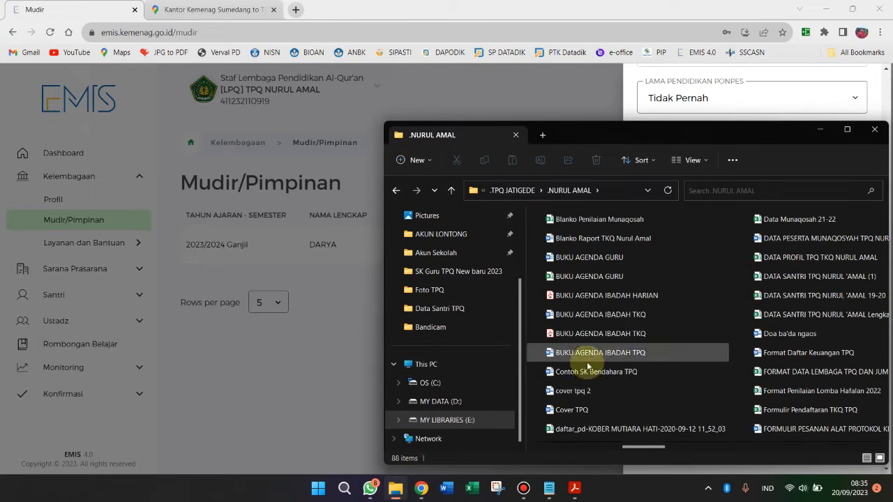
scroll(594, 322, up, 2)
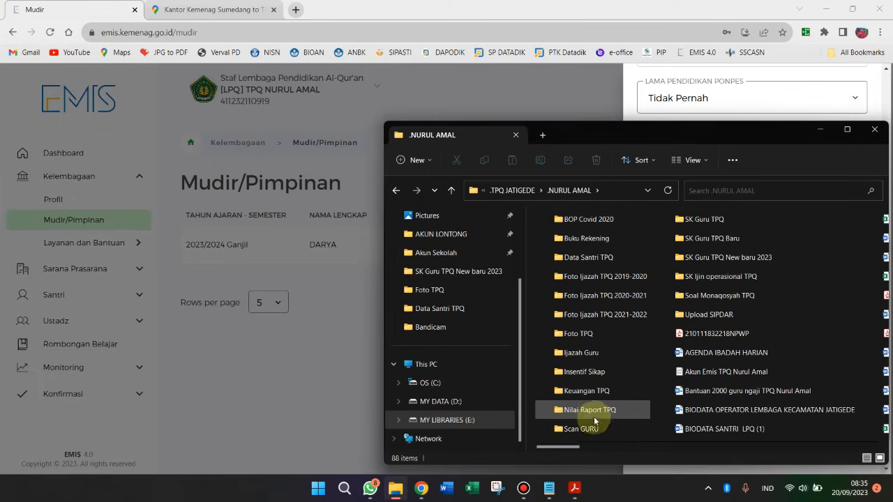
double_click(735, 258)
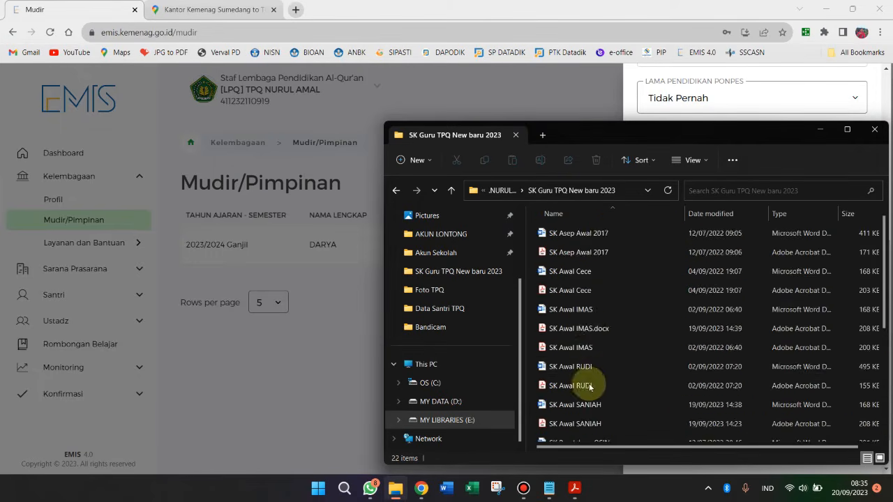
scroll(592, 391, down, 3)
double_click(594, 376)
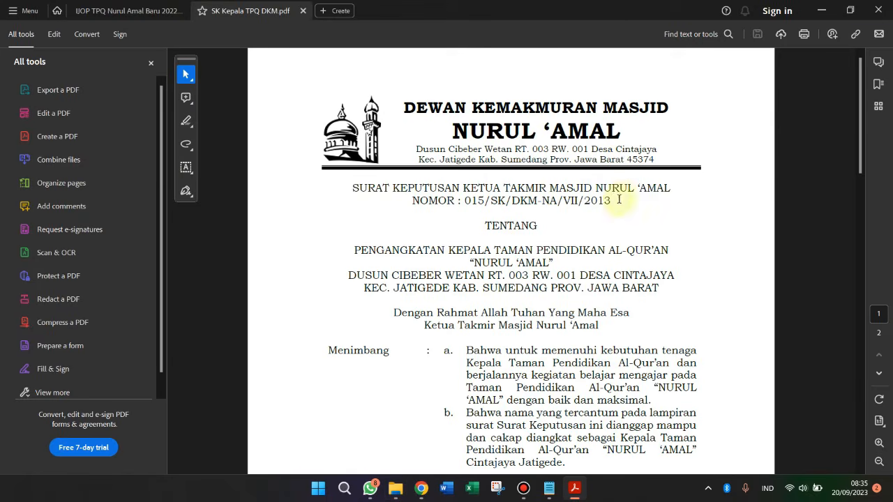
- Locate and highlight the decree's signing date, 15 Juli 2013
drag(596, 188, 484, 202)
scroll(569, 245, down, 6)
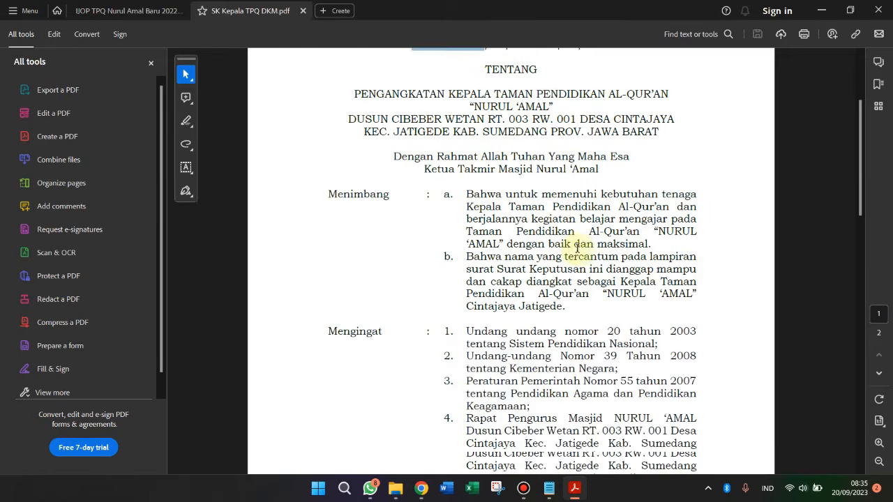
mouse_move(861, 239)
mouse_down()
mouse_move(848, 355)
mouse_move(818, 414)
mouse_up()
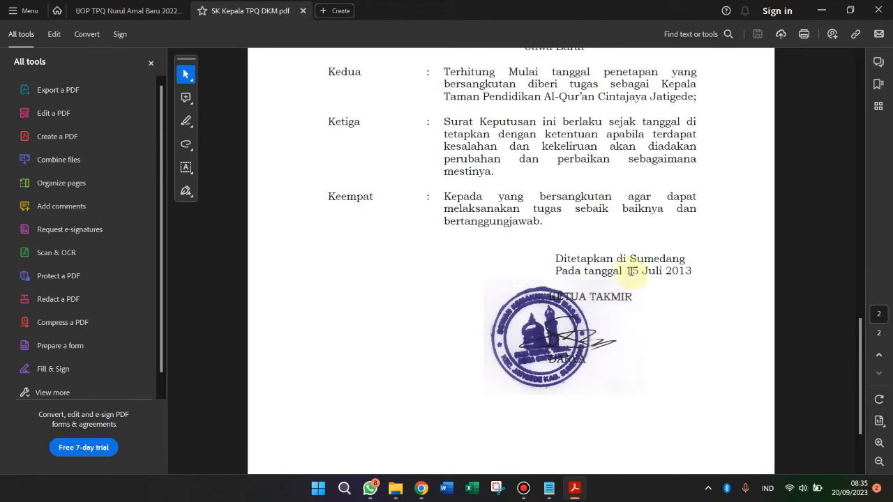
drag(625, 271, 692, 272)
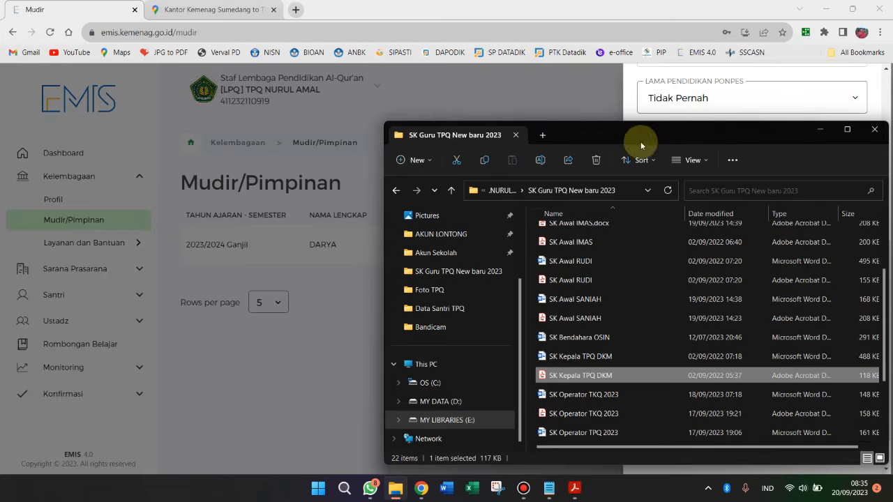
- Switch to Chrome and back, then minimize Acrobat to reveal the EMIS form
click(420, 488)
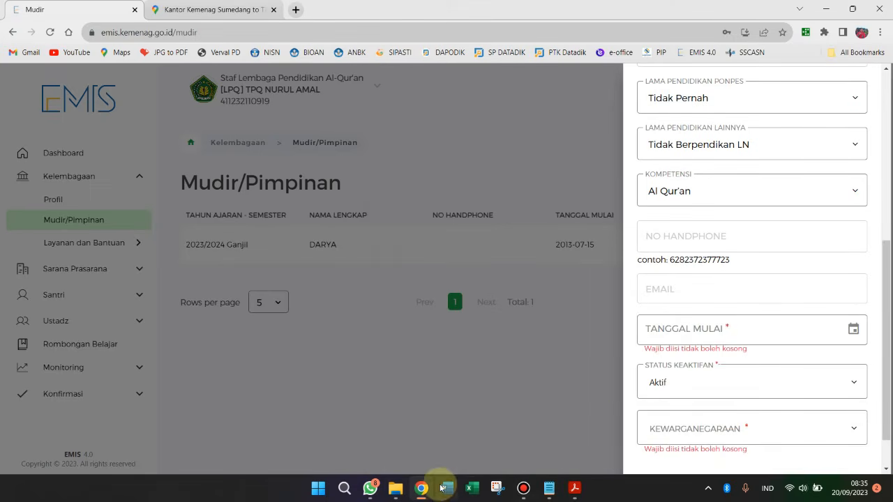
mouse_move(575, 488)
click(631, 440)
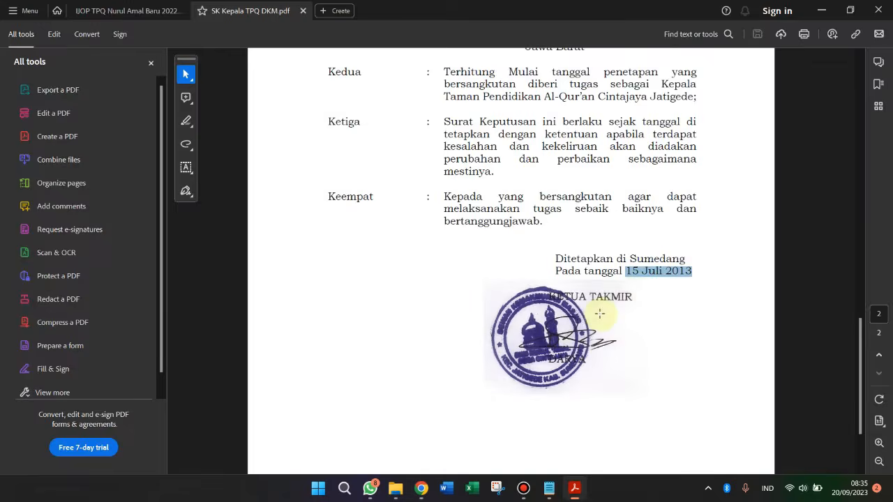
click(821, 10)
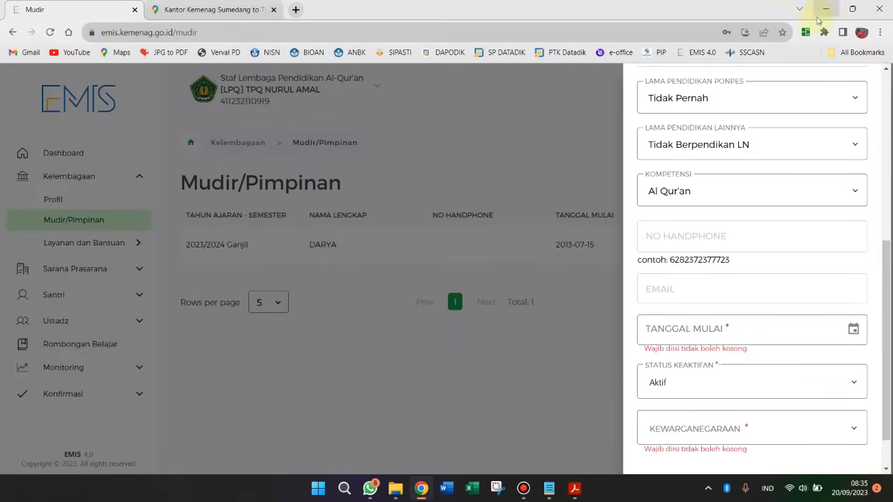
- Set the leader's start date to 2013-07-15
click(854, 331)
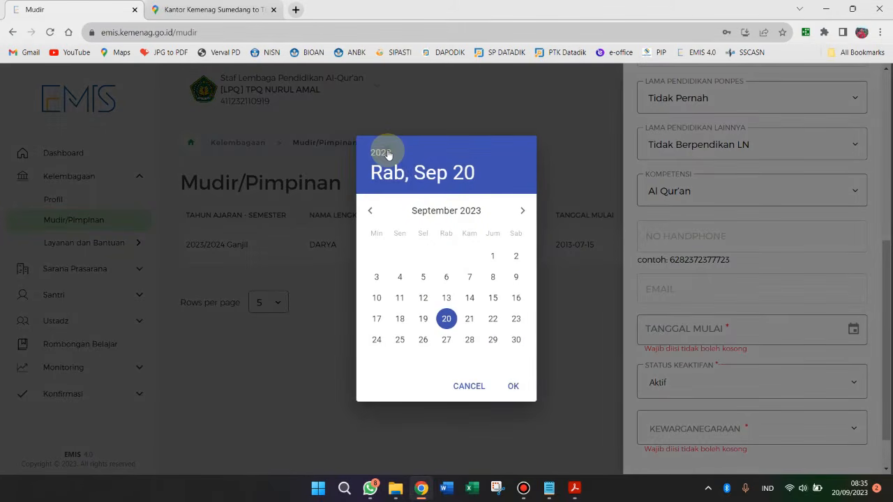
click(388, 155)
scroll(421, 282, up, 2)
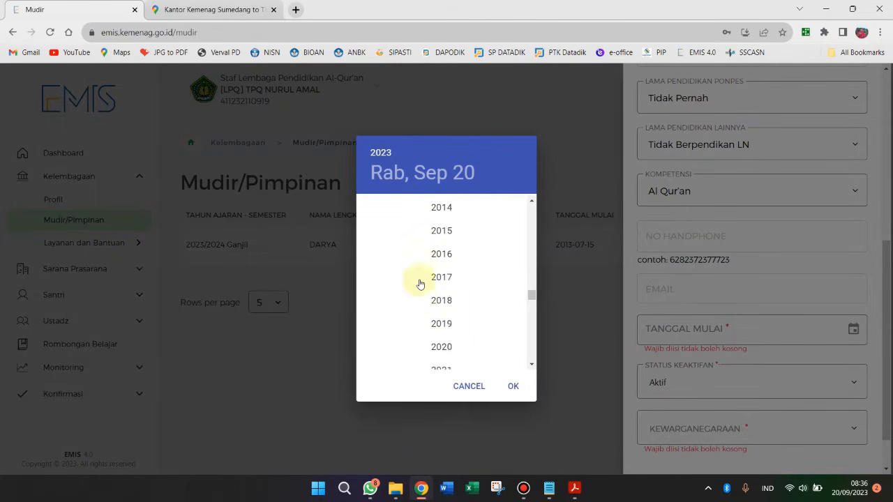
scroll(433, 280, up, 2)
click(442, 277)
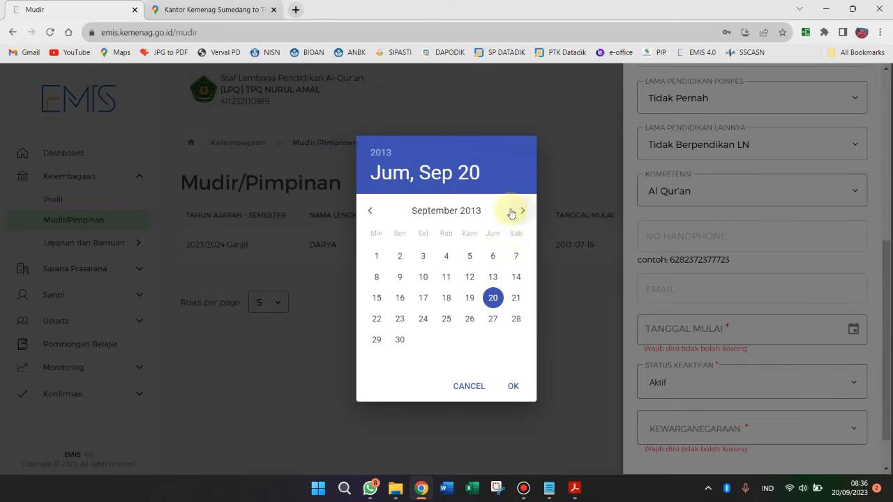
click(370, 210)
click(370, 211)
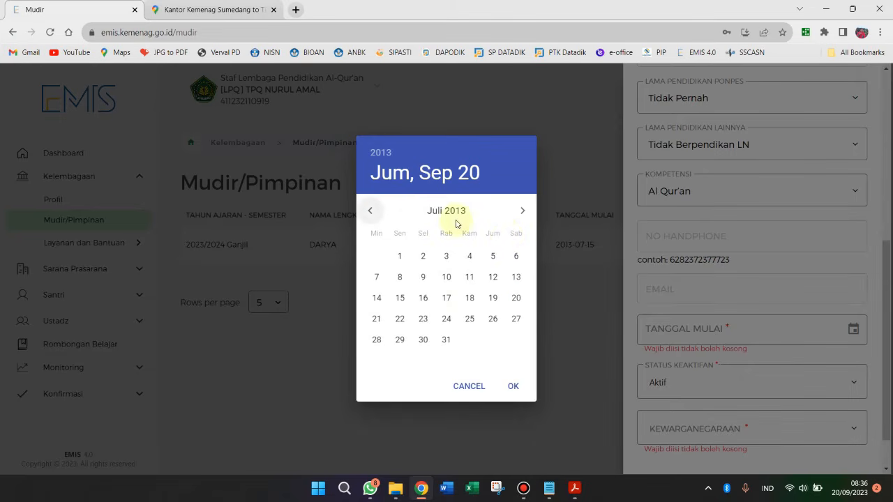
click(401, 298)
click(514, 386)
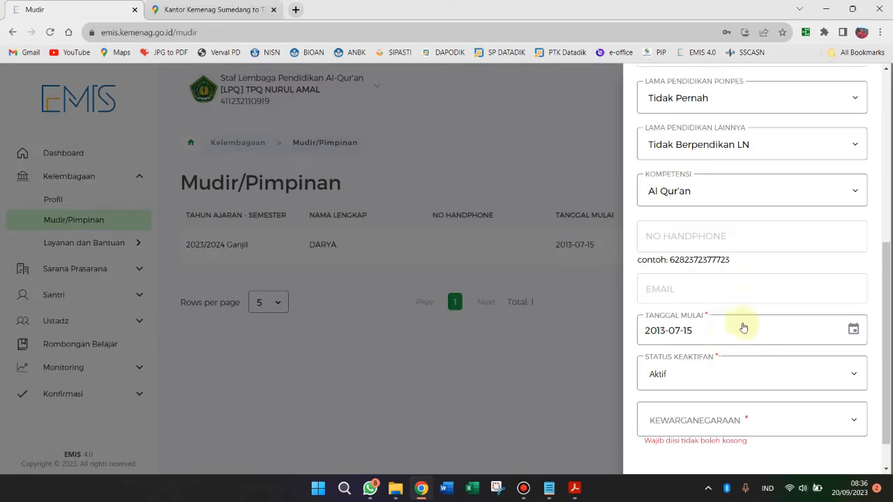
- Set citizenship to WNI, then close the form with BATAL
scroll(691, 392, down, 1)
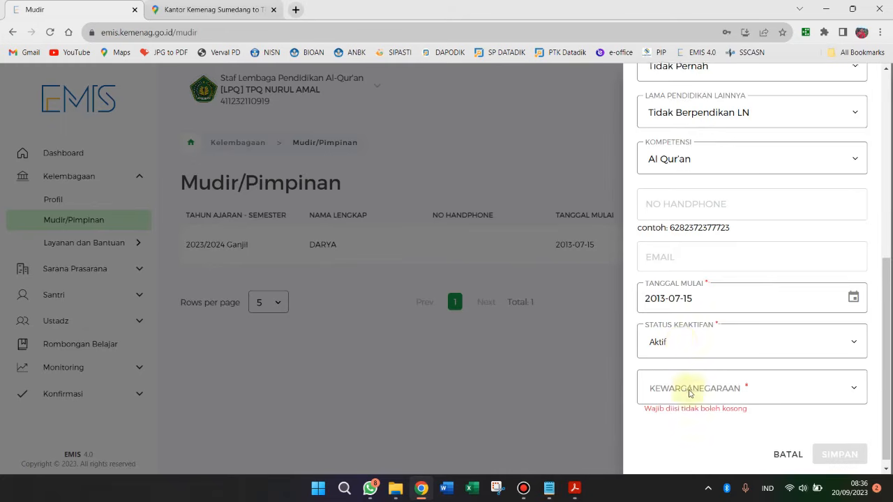
click(799, 381)
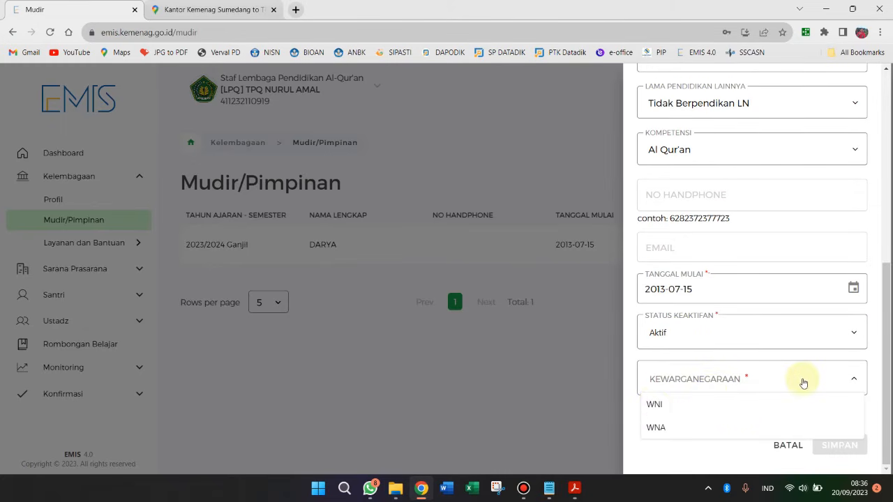
click(655, 408)
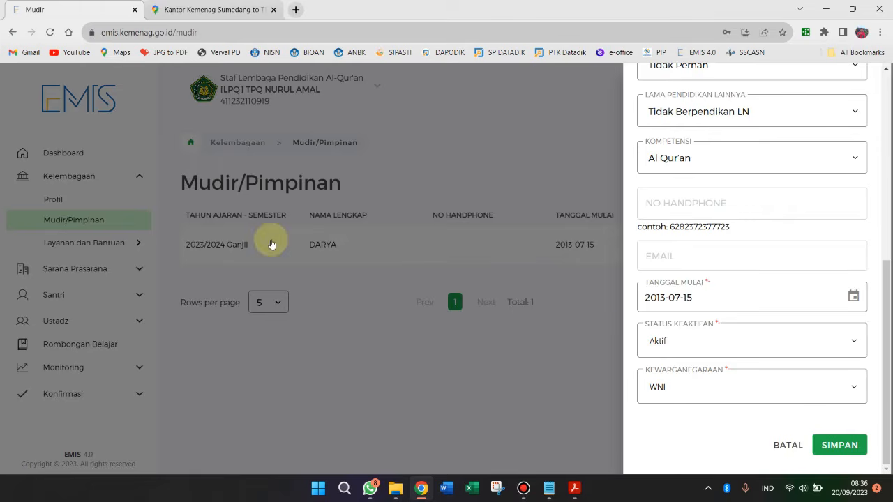
scroll(787, 419, up, 4)
scroll(795, 439, down, 4)
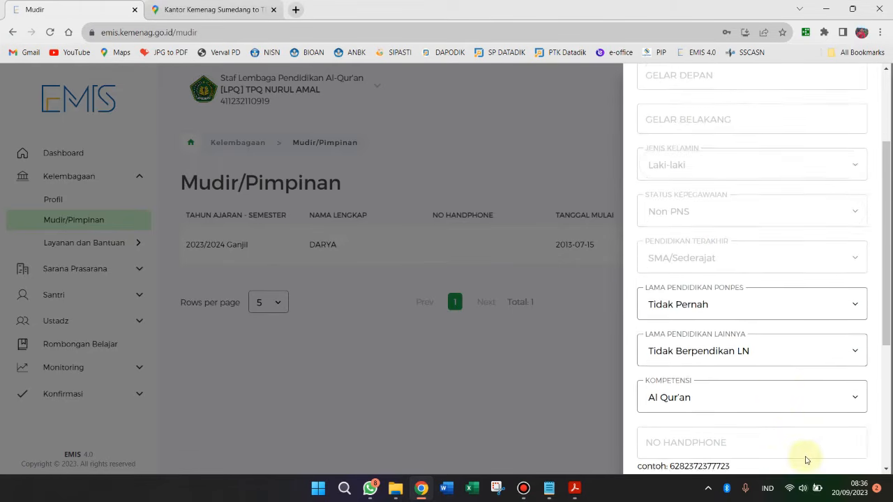
click(787, 446)
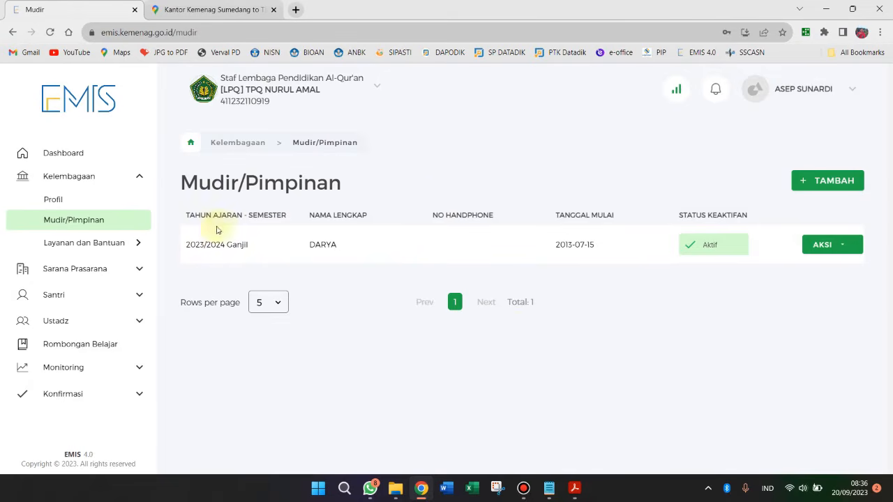
click(845, 248)
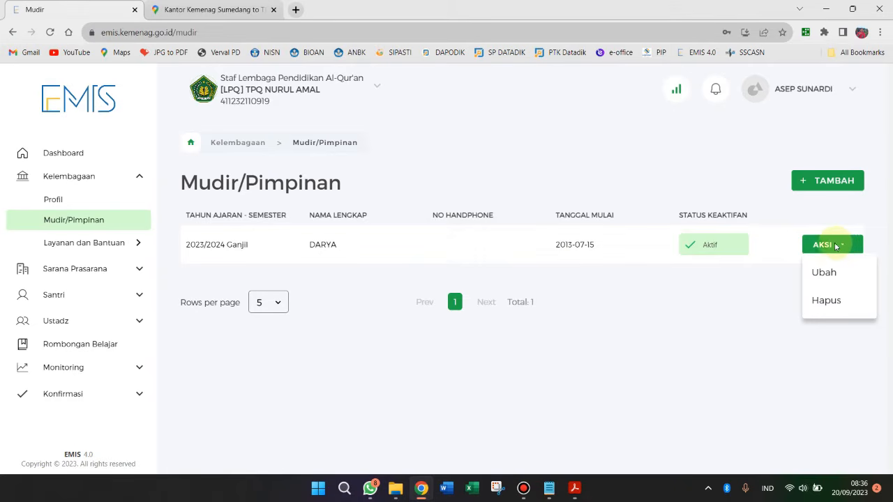
click(823, 272)
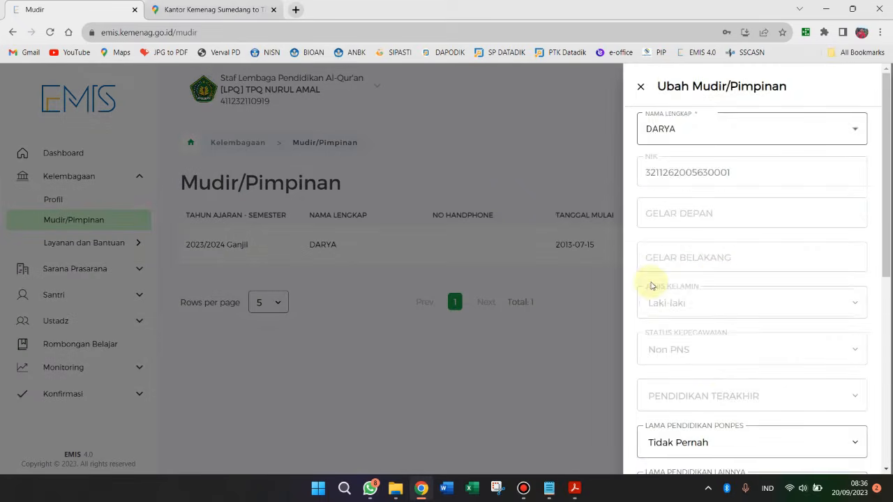
scroll(717, 285, down, 1)
scroll(717, 285, down, 1)
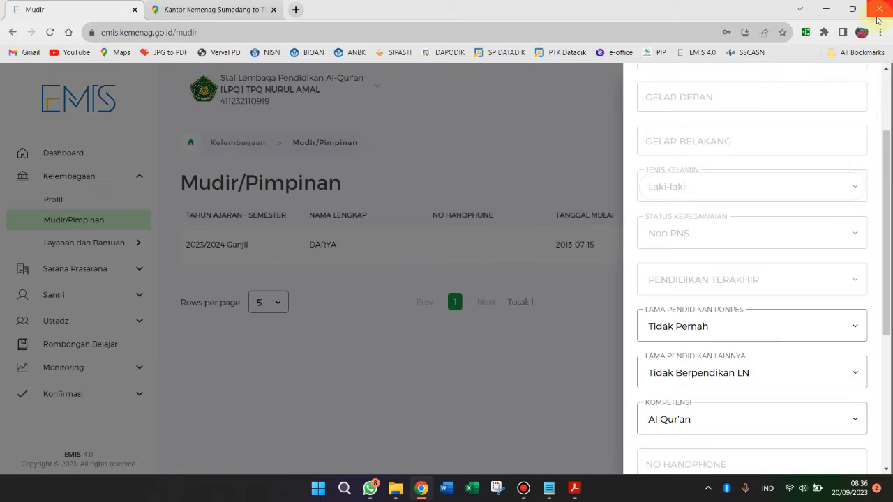
click(568, 154)
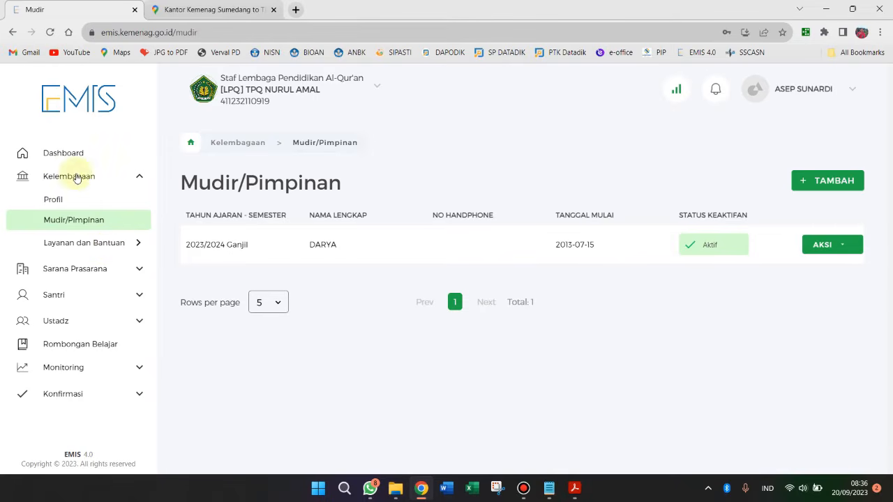
click(61, 242)
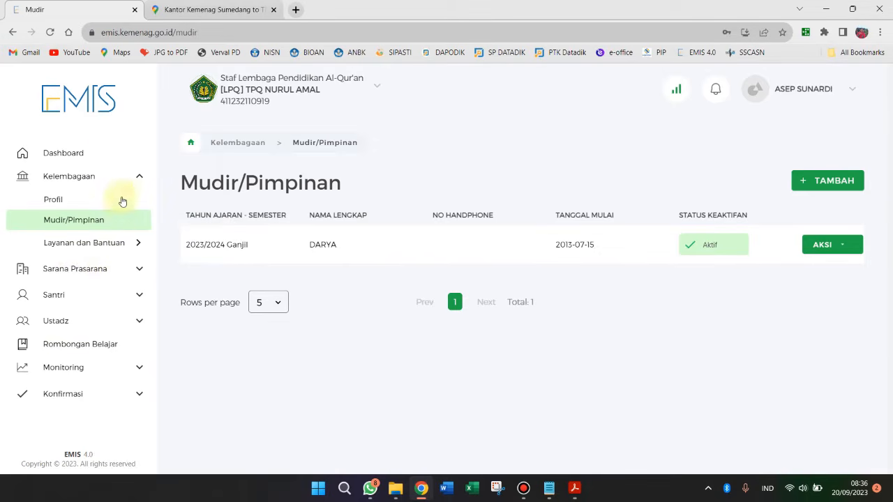
- Collapse Kelembagaan, expand Sarana Prasarana and open the Lahan list under Lahan dan Gedung
click(138, 180)
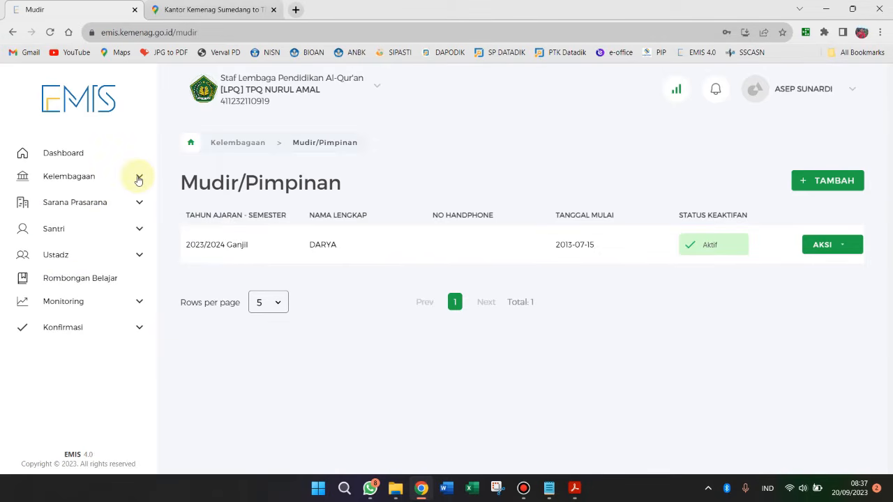
click(78, 206)
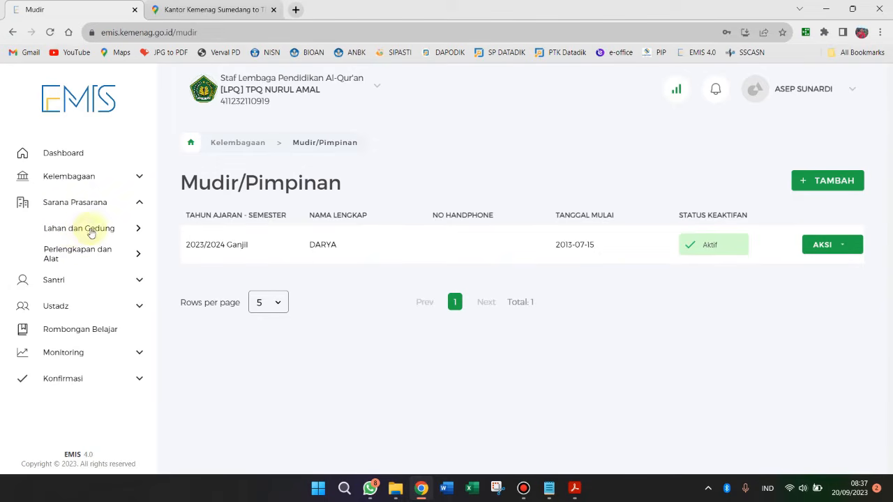
click(91, 233)
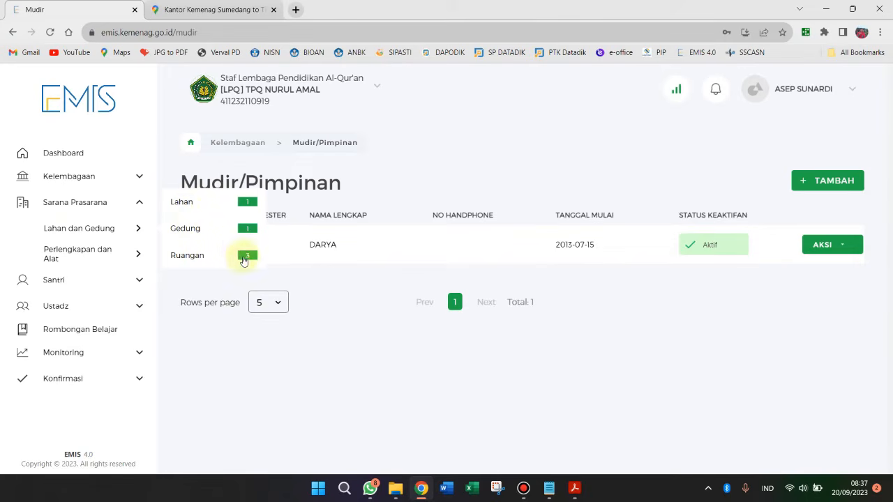
click(184, 205)
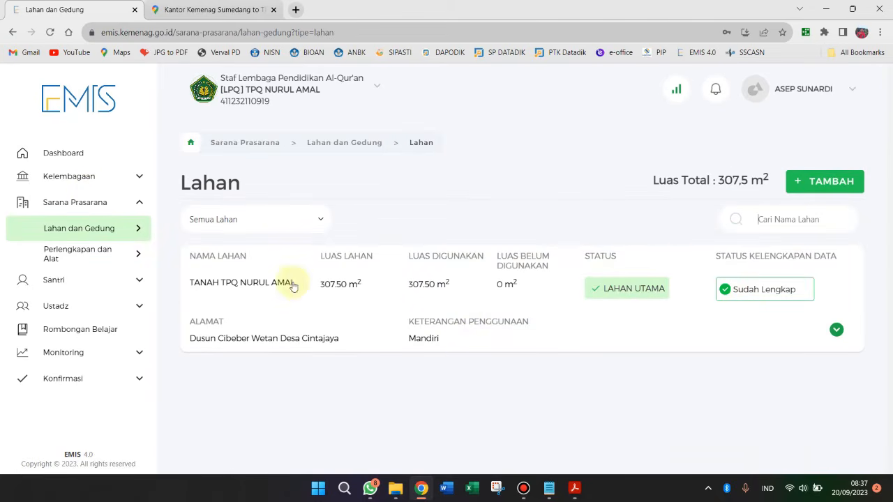
click(56, 231)
click(92, 237)
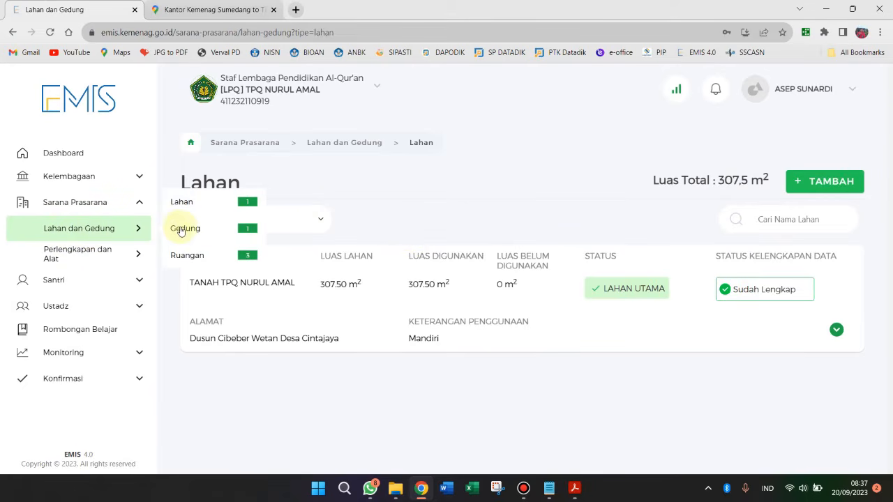
- Open the Gedung list, view the existing building's edit form, then start a new building entry
click(182, 231)
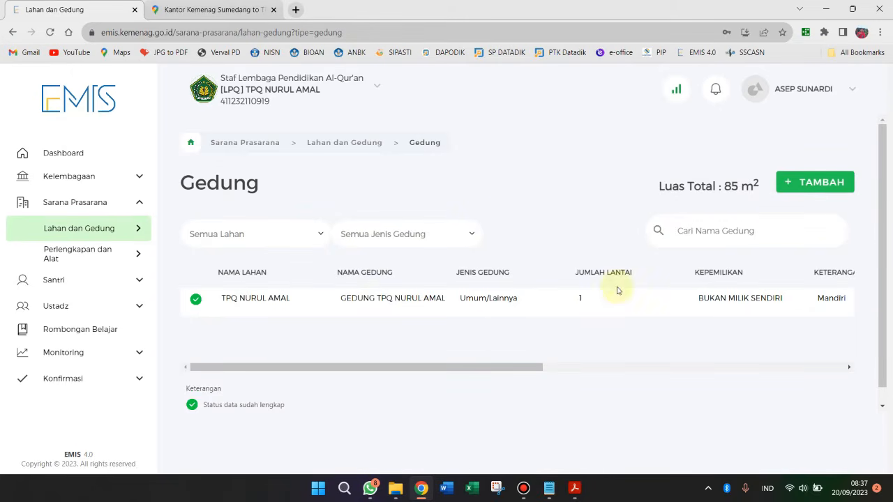
drag(481, 370, 690, 216)
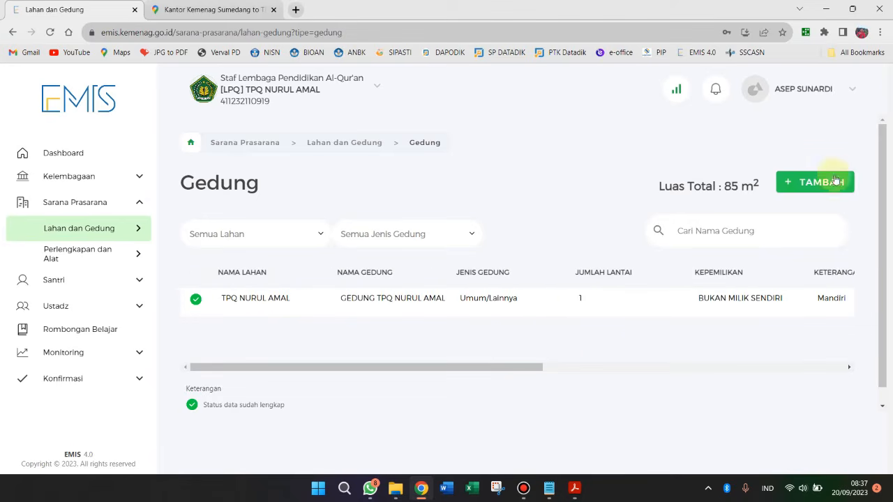
drag(538, 367, 841, 367)
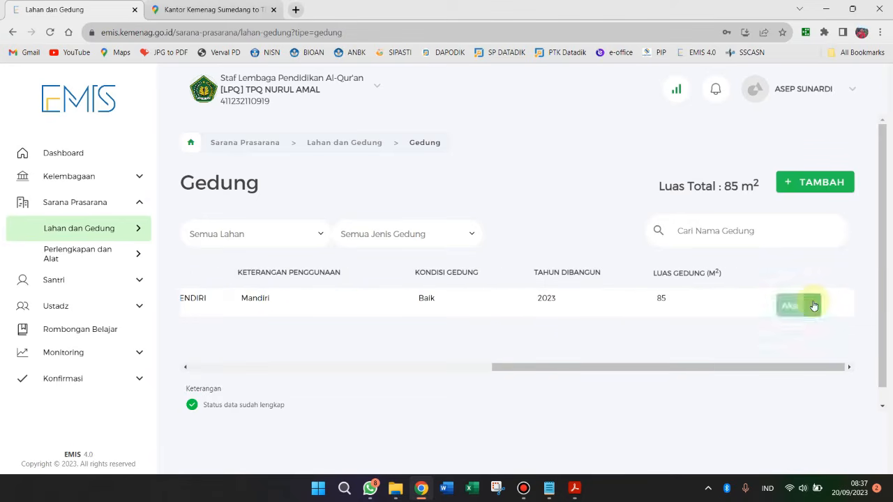
click(814, 305)
click(798, 313)
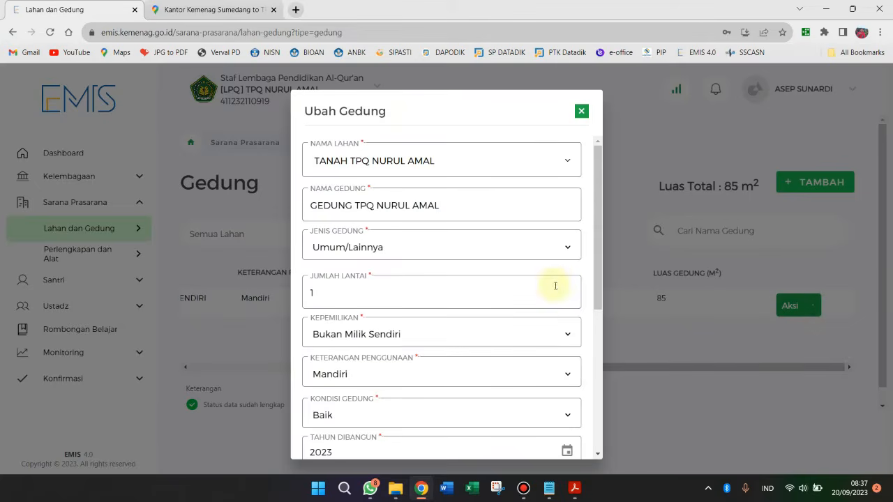
click(581, 111)
click(836, 196)
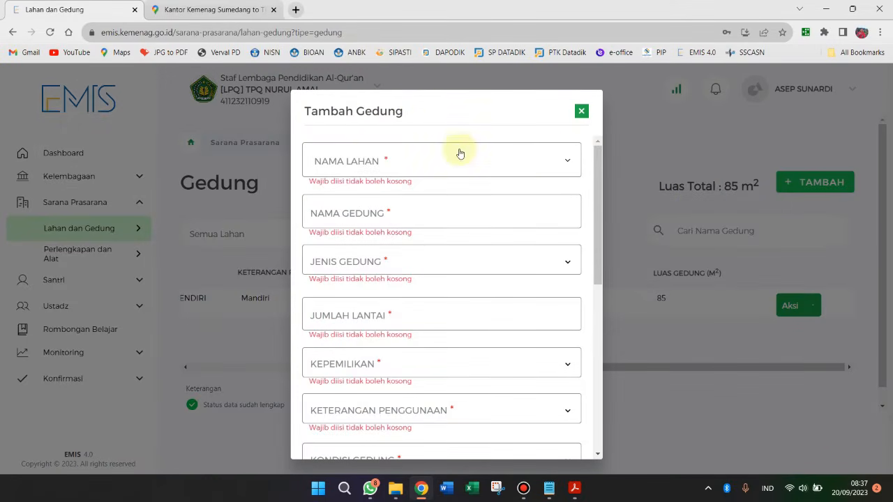
- Assign the building to TANAH TPQ NURUL AMAL and name it 'Gedung TPQ Nurul Amal'
click(377, 162)
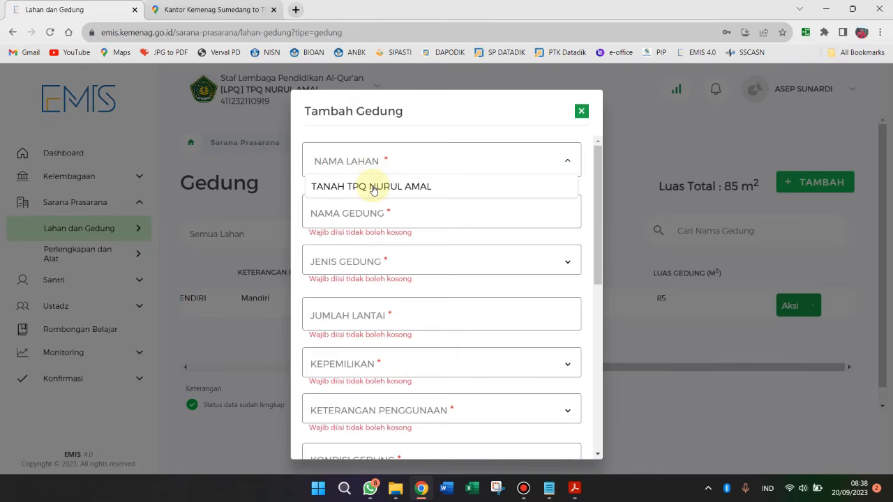
click(373, 187)
click(357, 211)
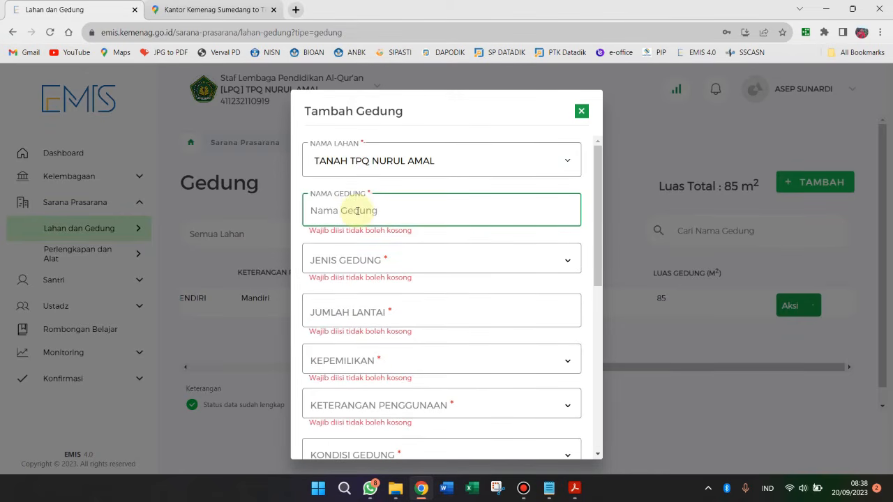
text(Gedung)
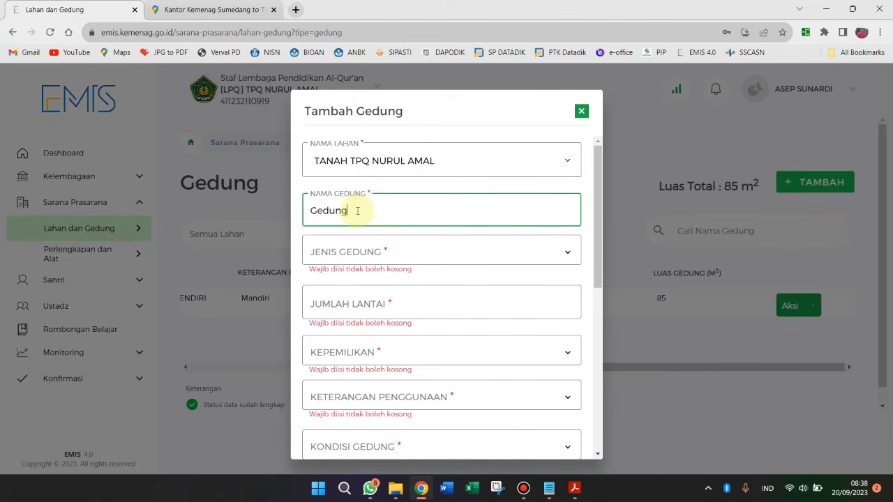
text( TPQ Nurul Amal)
- Choose Masjid/Musholla as the building type
key(Tab)
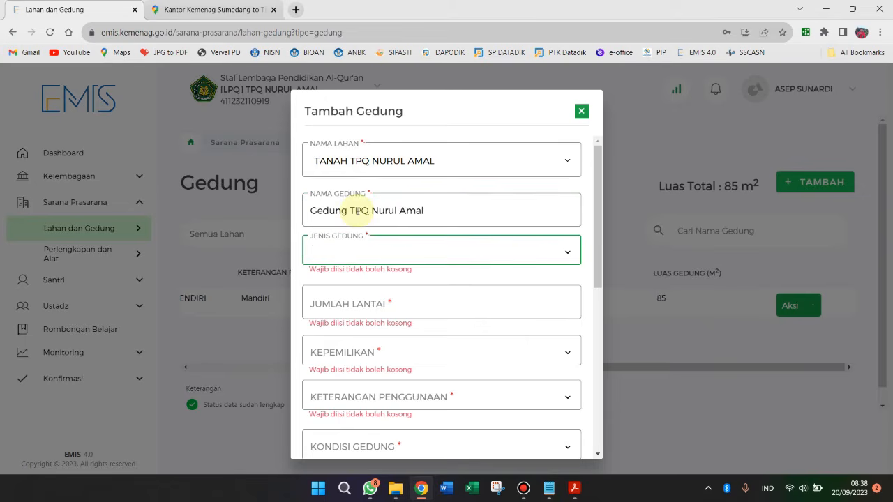
key(space)
key(Down)
key(Down)
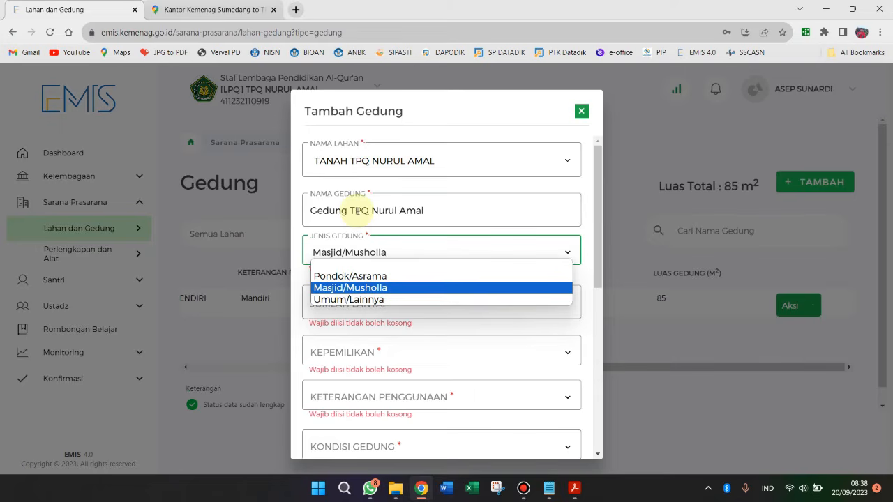
key(Up)
key(Down)
key(Up)
key(Up)
key(Down)
key(Down)
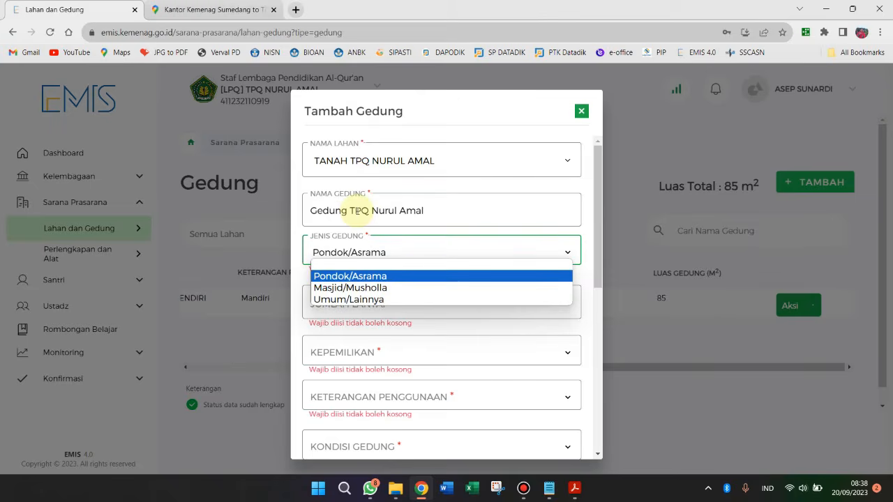
key(Down)
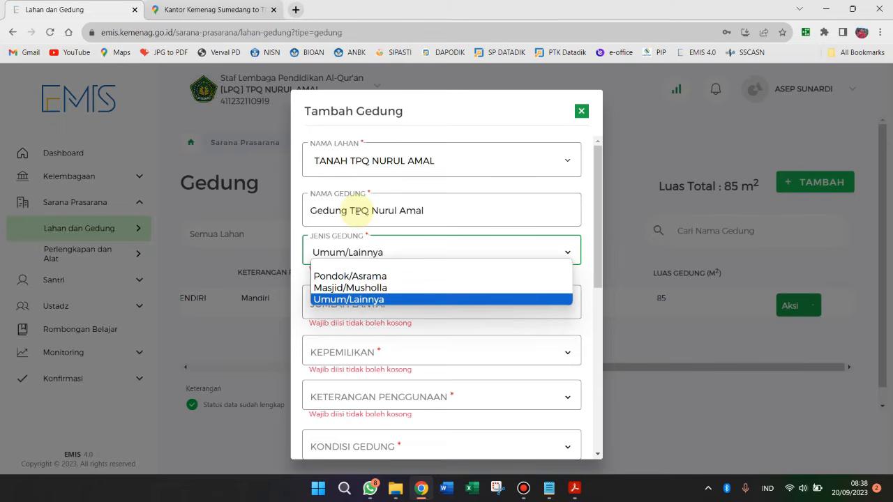
key(Up)
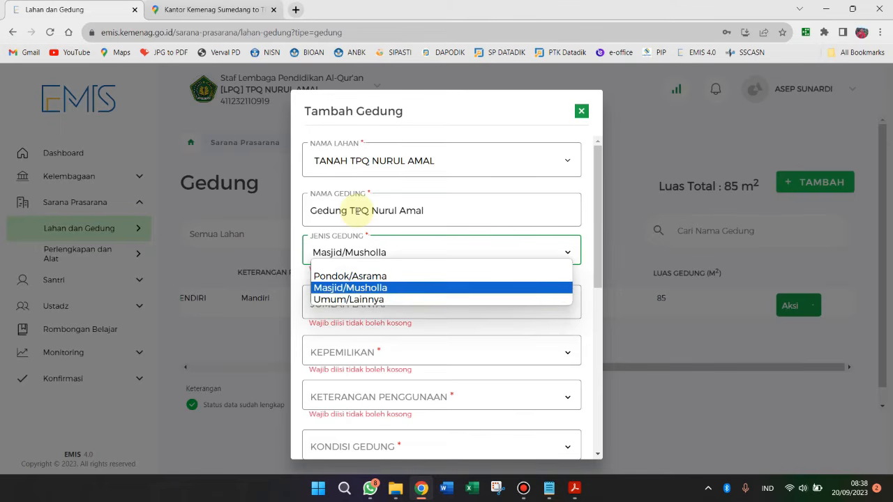
key(Return)
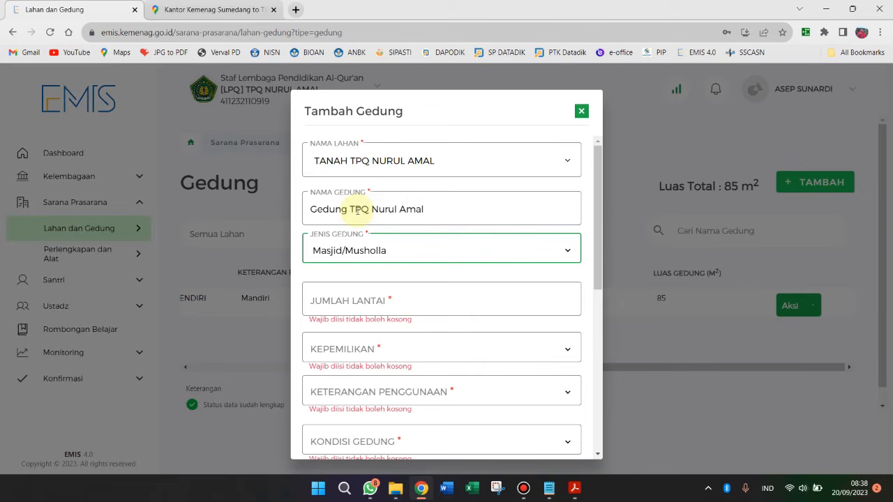
- Enter 1 floor and set ownership to Bukan Milik Sendiri
key(Tab)
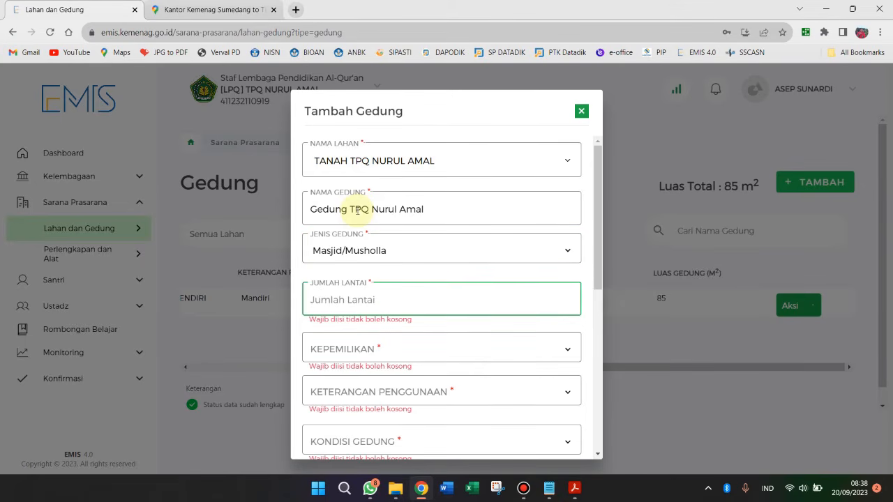
text(1)
key(Tab)
key(alt+Down)
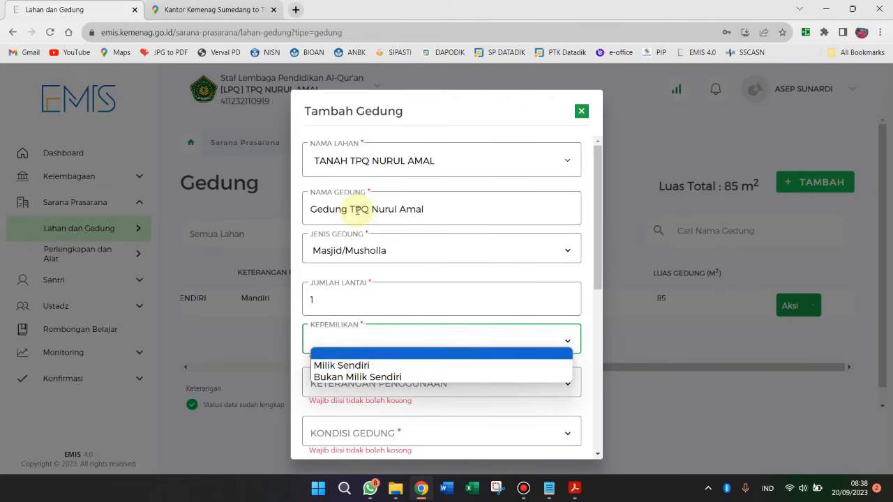
key(Down)
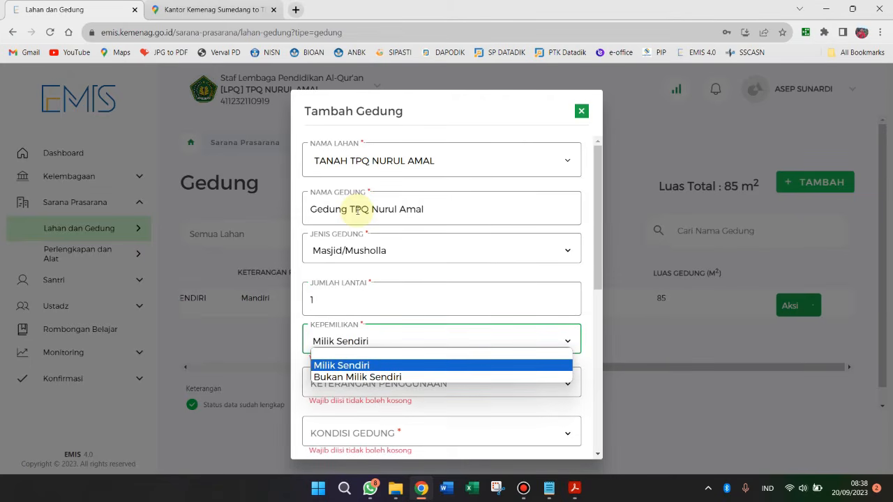
key(Down)
key(Return)
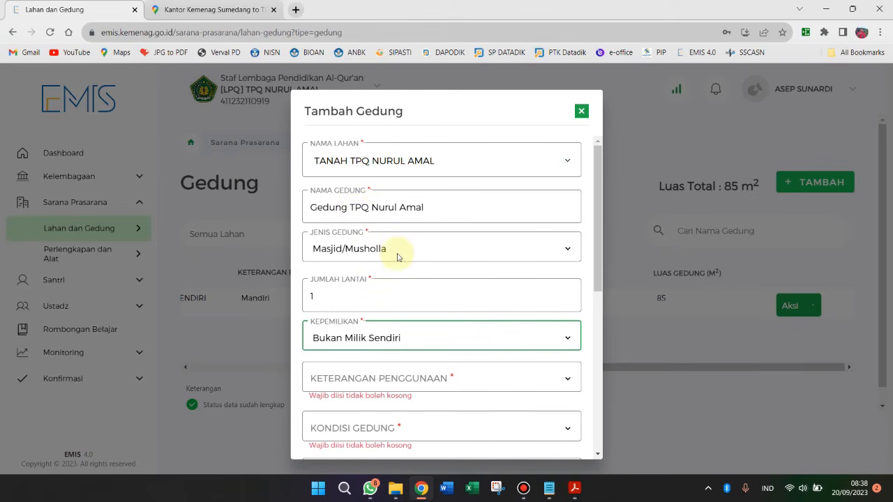
- Set building usage to Mandiri and condition to Baik
key(Tab)
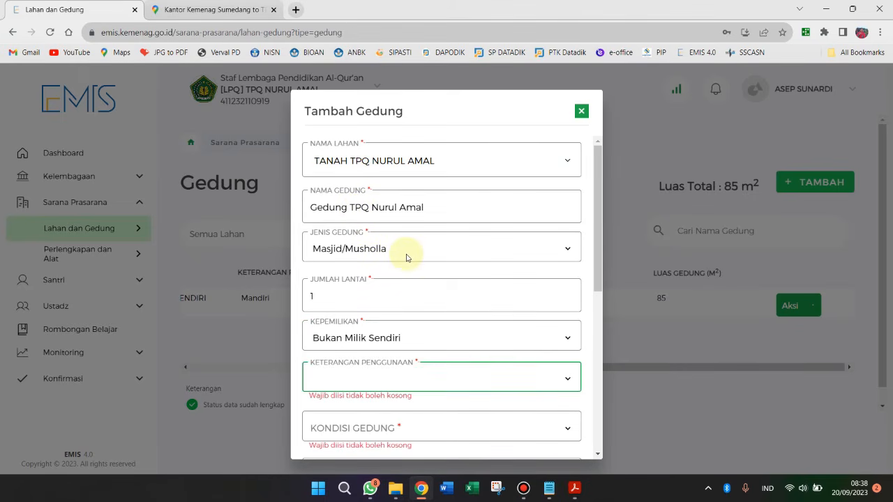
key(Down)
key(Down)
key(Return)
key(Tab)
key(Down)
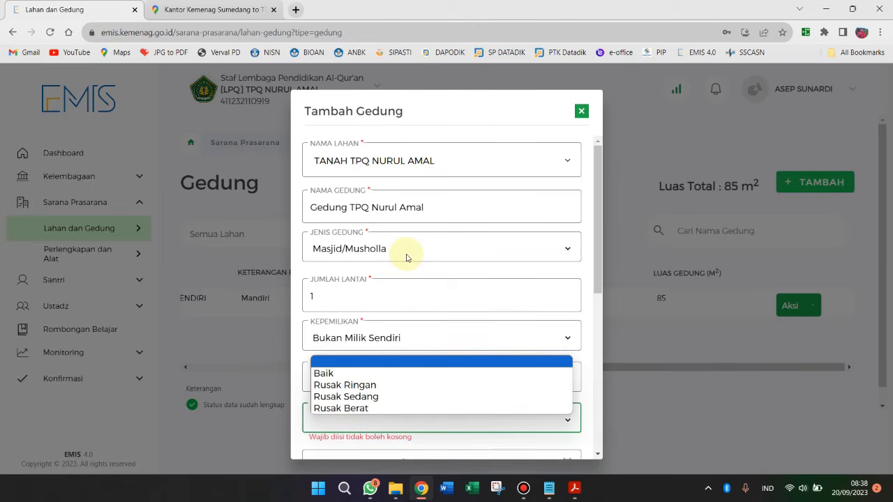
key(Down)
key(Return)
- Keep Baik as the building condition
scroll(432, 321, down, 2)
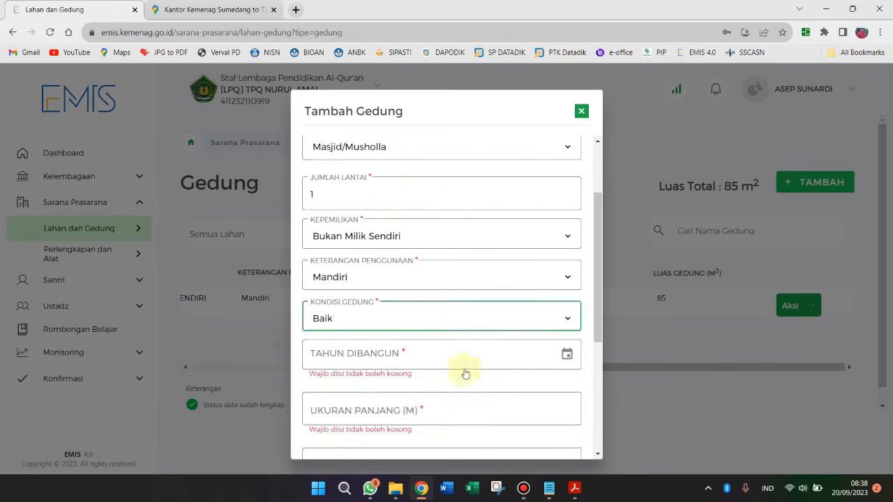
click(482, 302)
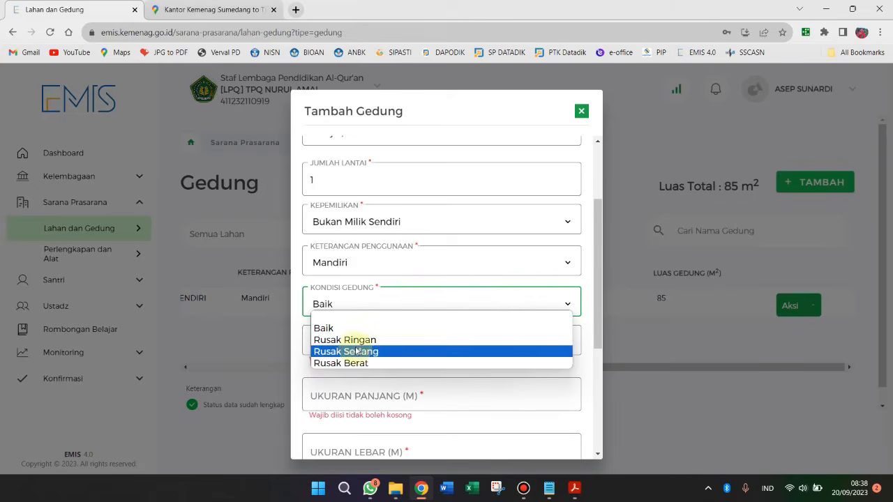
click(301, 362)
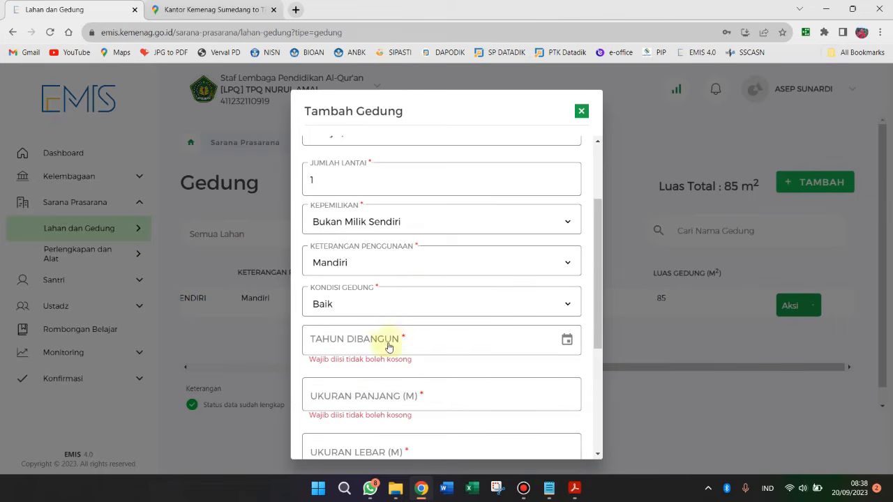
- Set Tahun Dibangun to 2021 in the year picker
click(567, 340)
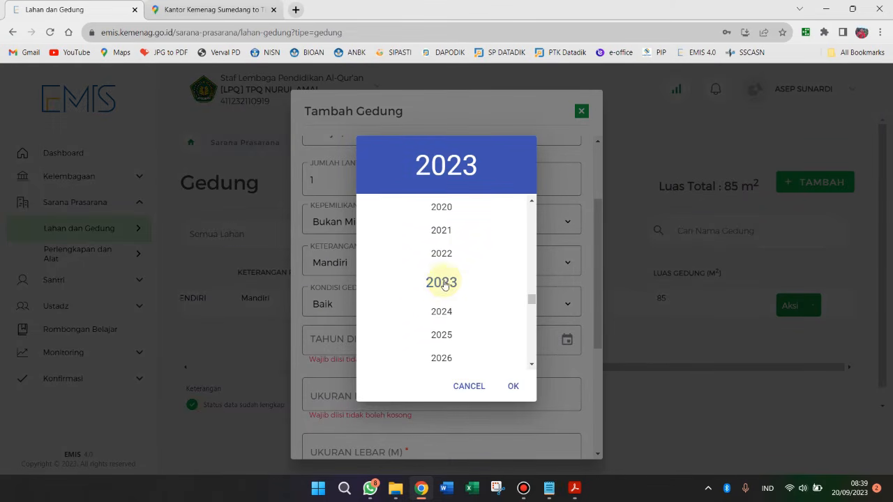
scroll(451, 289, up, 1)
scroll(473, 305, down, 1)
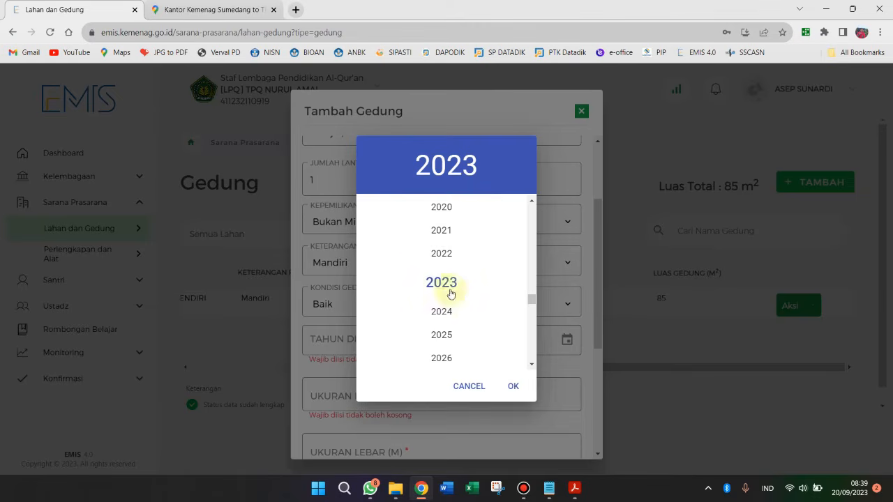
scroll(439, 278, up, 4)
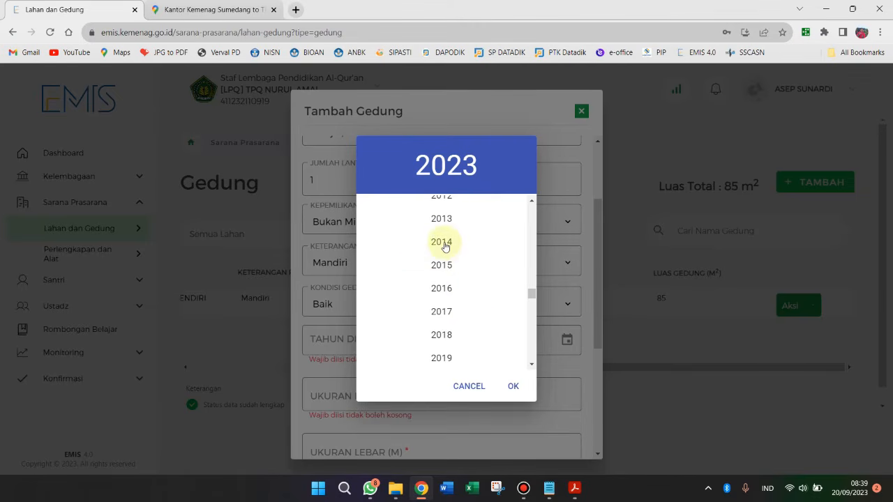
click(443, 246)
click(452, 218)
scroll(457, 279, up, 3)
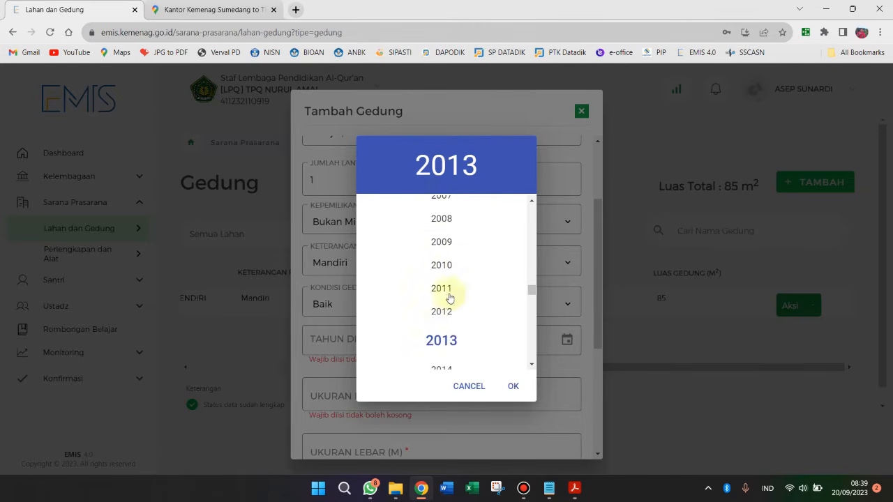
click(447, 316)
scroll(479, 342, down, 8)
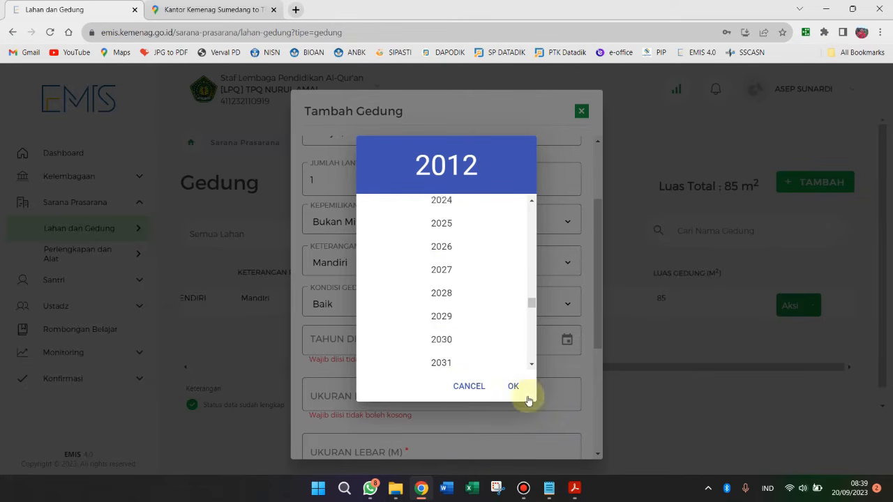
click(469, 391)
click(465, 343)
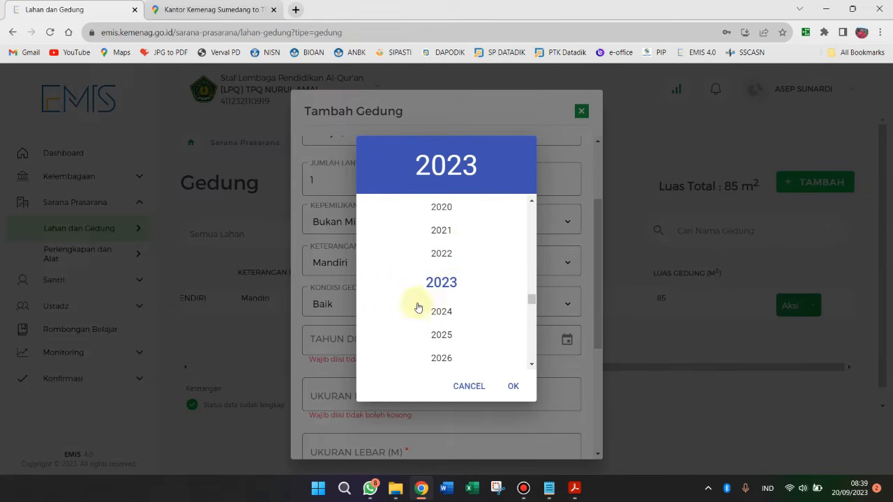
click(441, 236)
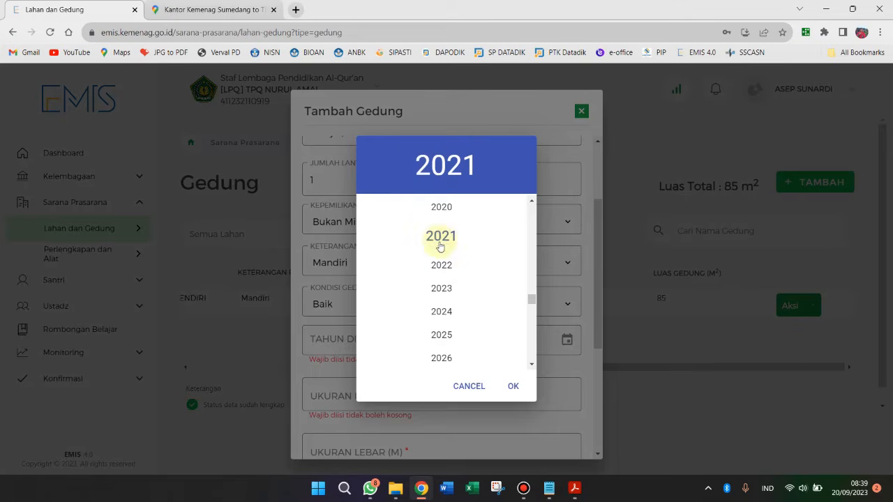
click(514, 387)
scroll(442, 361, down, 1)
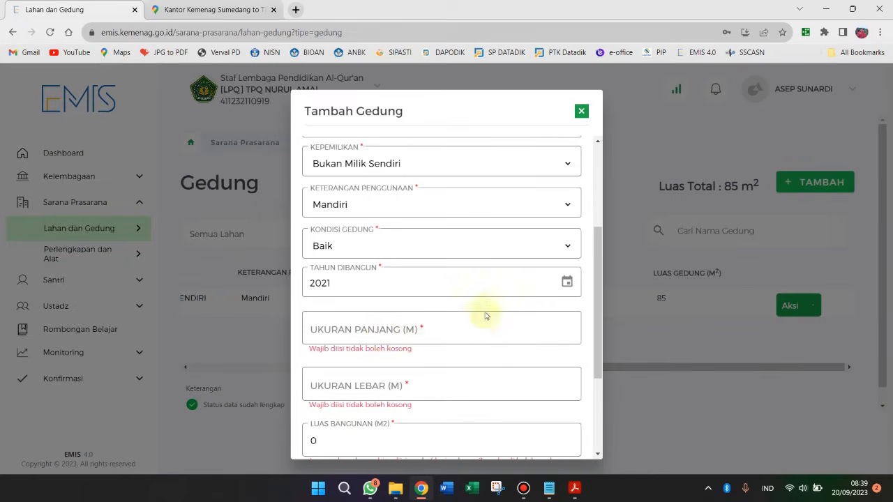
- Enter a new building length of 15 and width of 15
click(393, 332)
scroll(412, 333, down, 2)
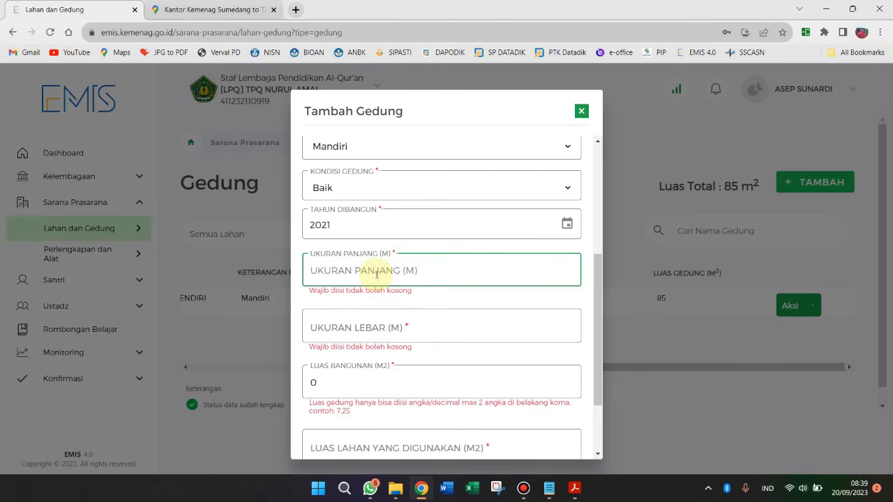
text(15)
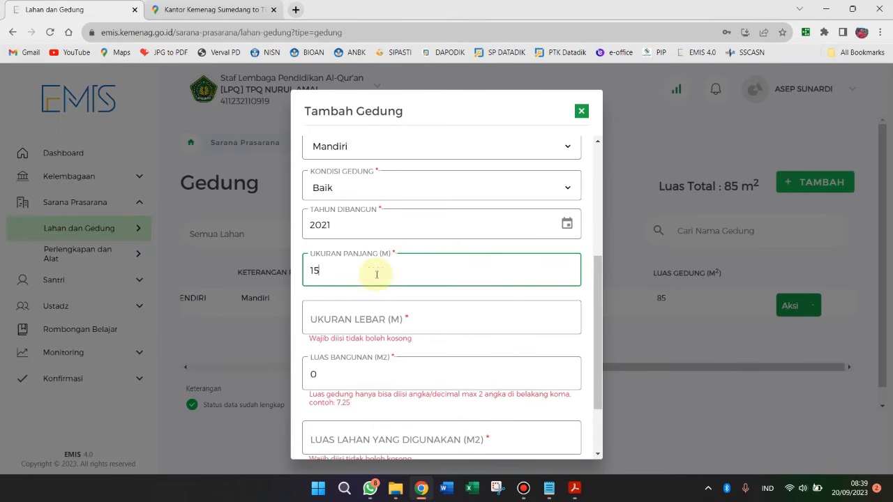
key(Tab)
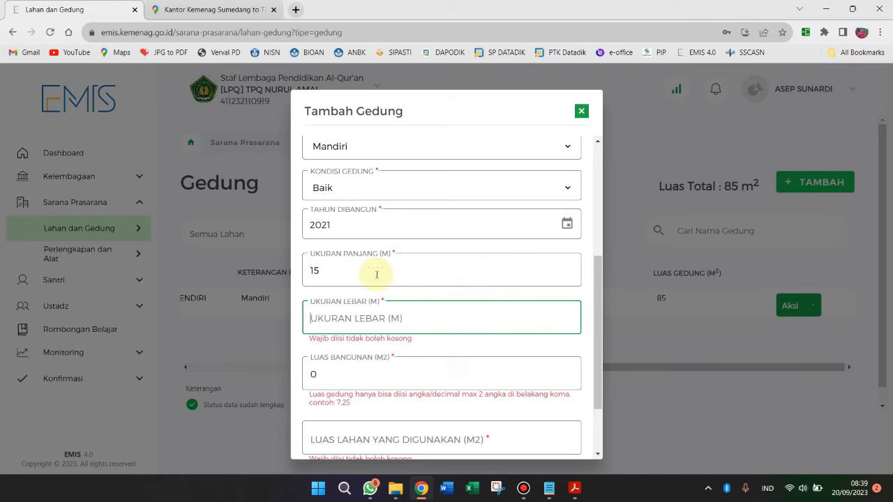
text(15)
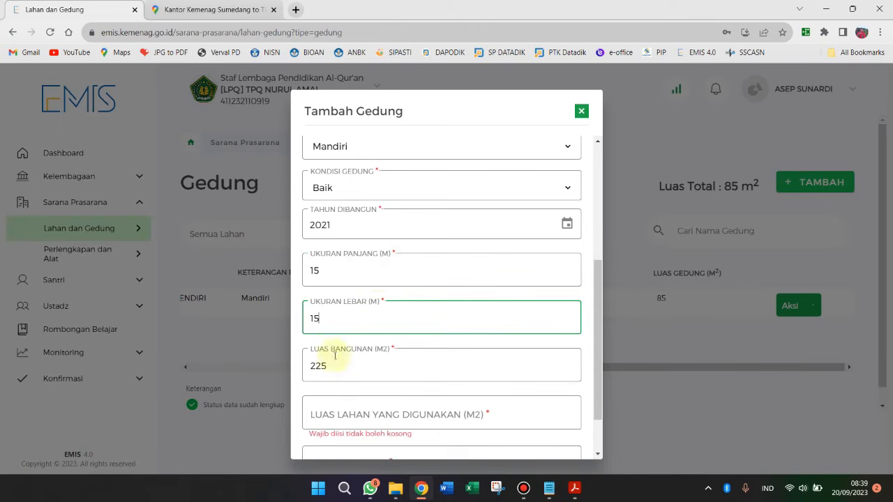
scroll(423, 354, down, 1)
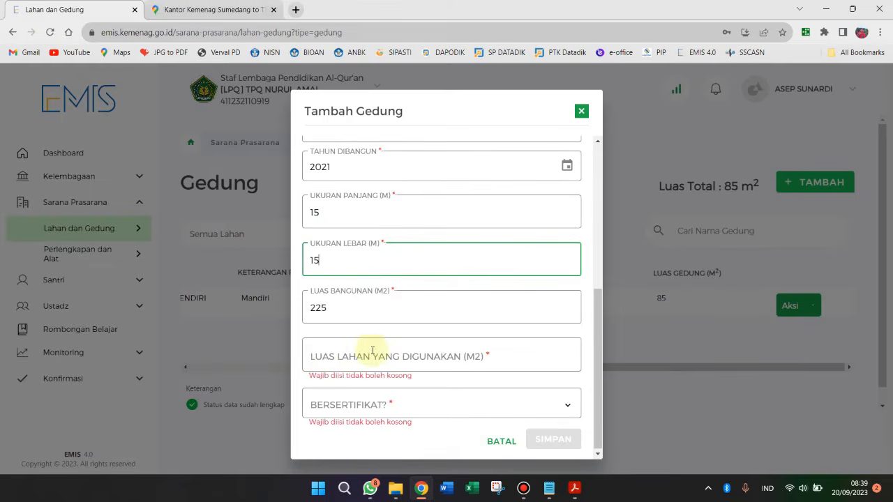
- Set land area used to 225 m², replacing 300, and mark the building as certified (Ya)
click(331, 354)
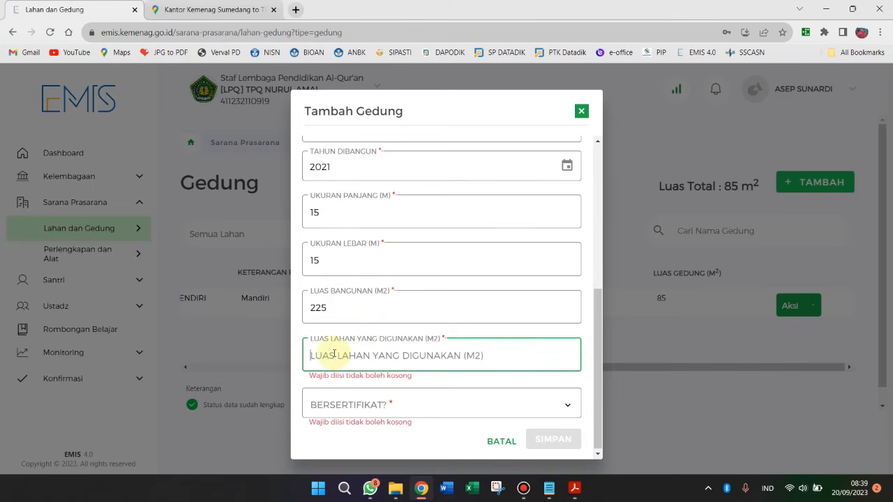
text(300)
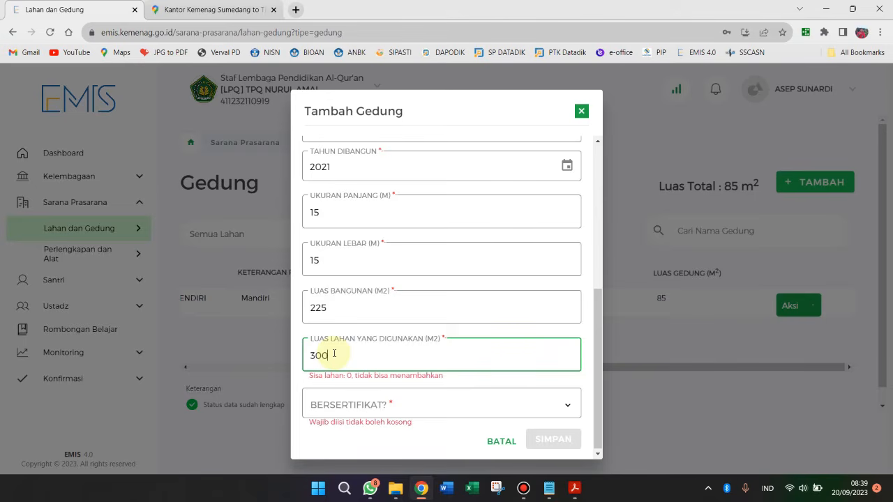
key(Tab)
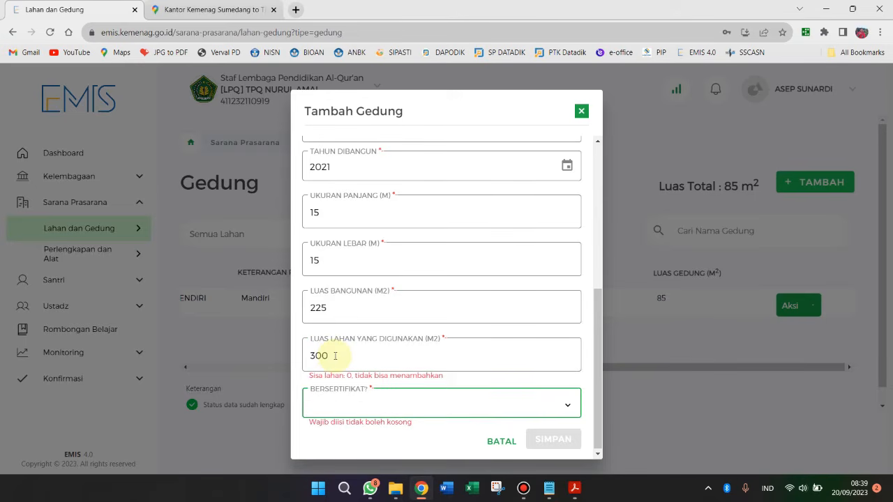
drag(335, 356, 300, 356)
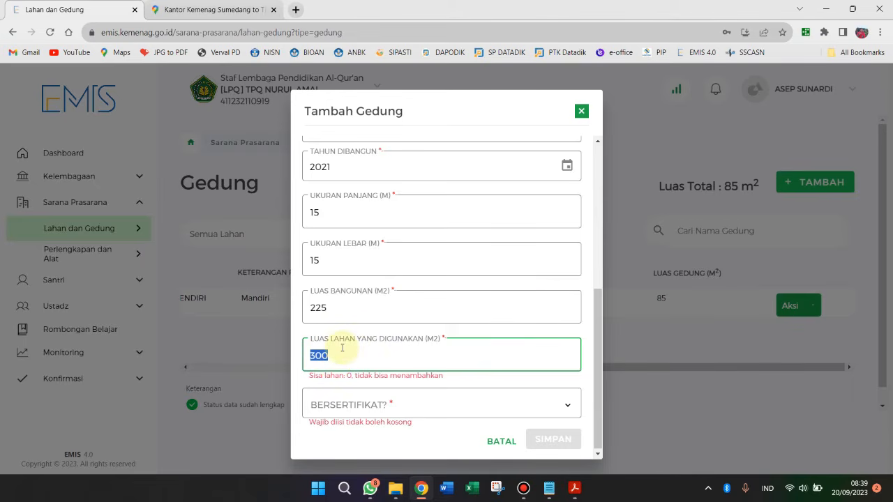
text(22)
key(BackSpace)
text(25)
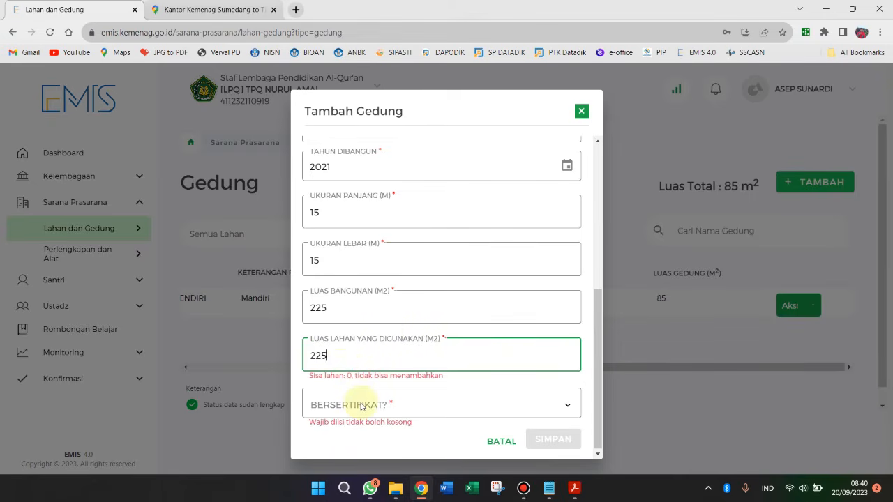
click(413, 417)
click(403, 408)
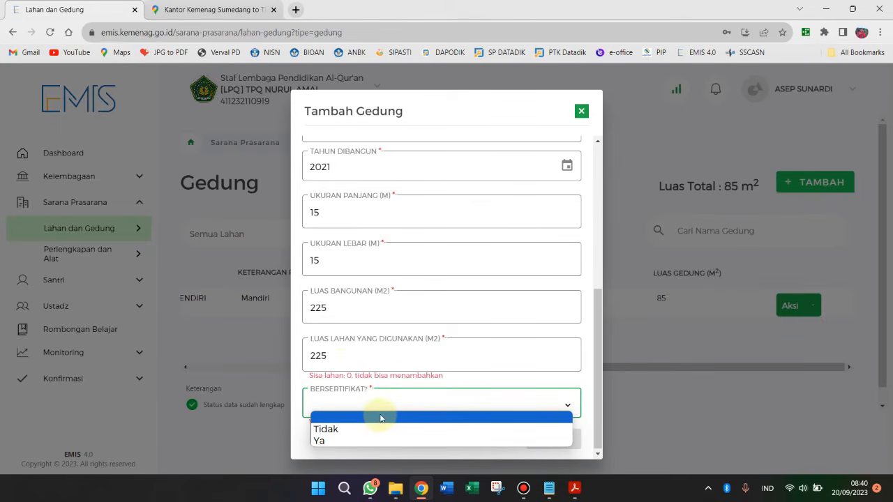
click(341, 441)
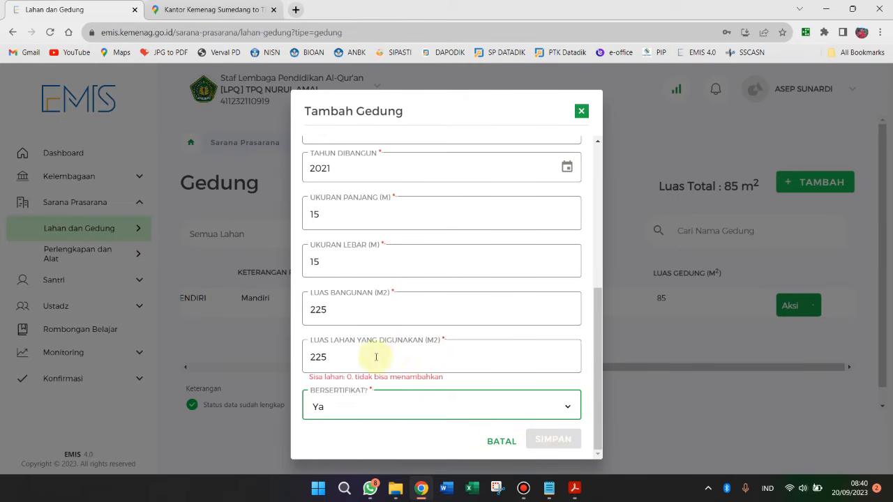
- Cancel the Tambah Gedung form since no land remains for a new building
drag(376, 357, 296, 360)
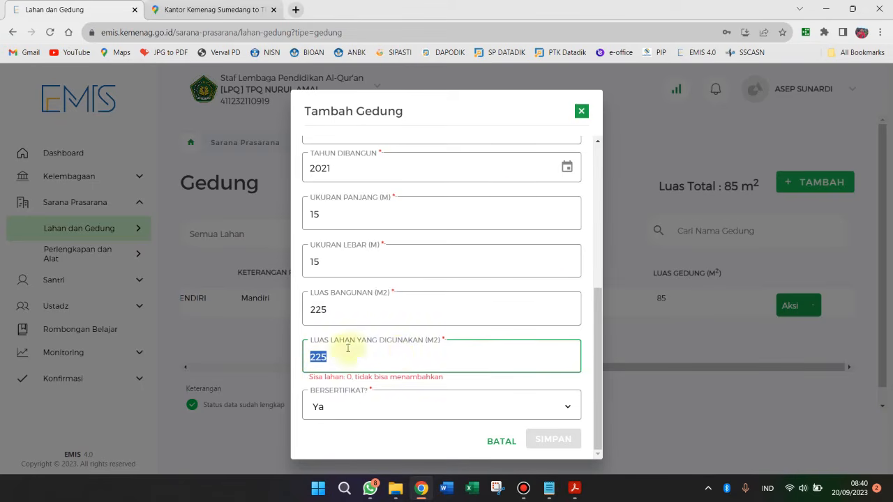
drag(359, 377, 443, 380)
click(469, 377)
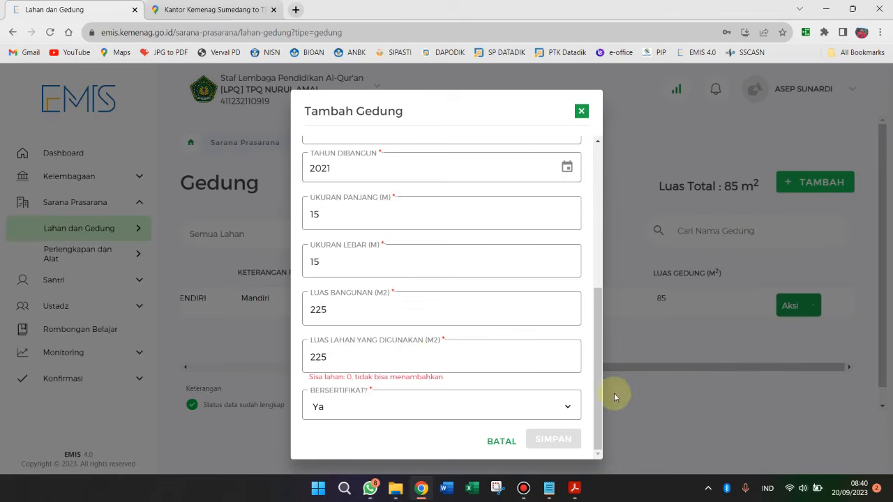
click(499, 445)
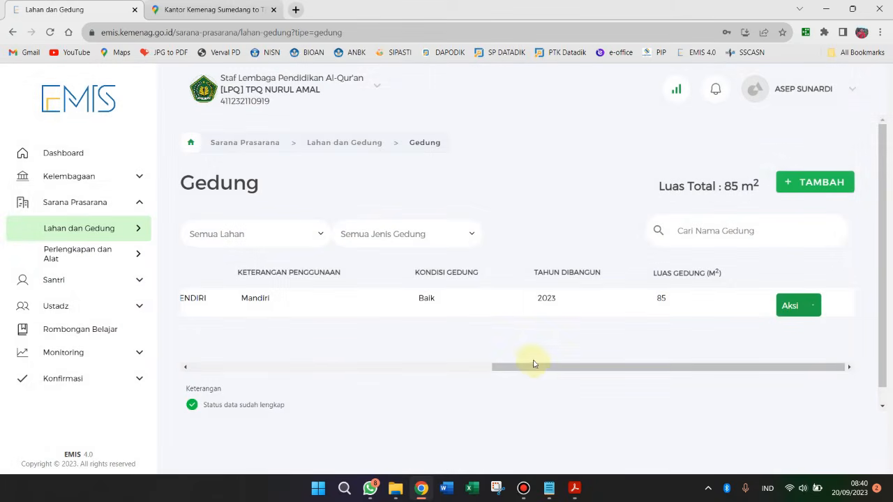
- Check the existing building's 308 m² land area in Ubah Gedung, closing it without saving
drag(534, 364, 567, 385)
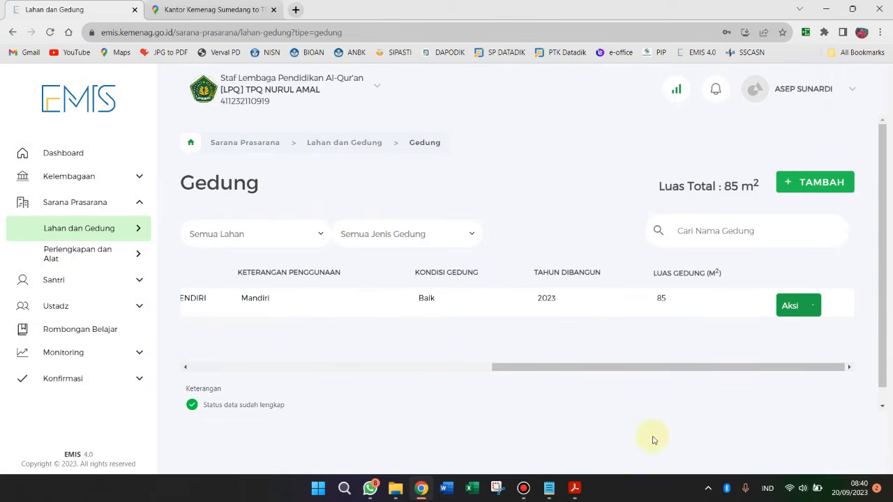
click(810, 312)
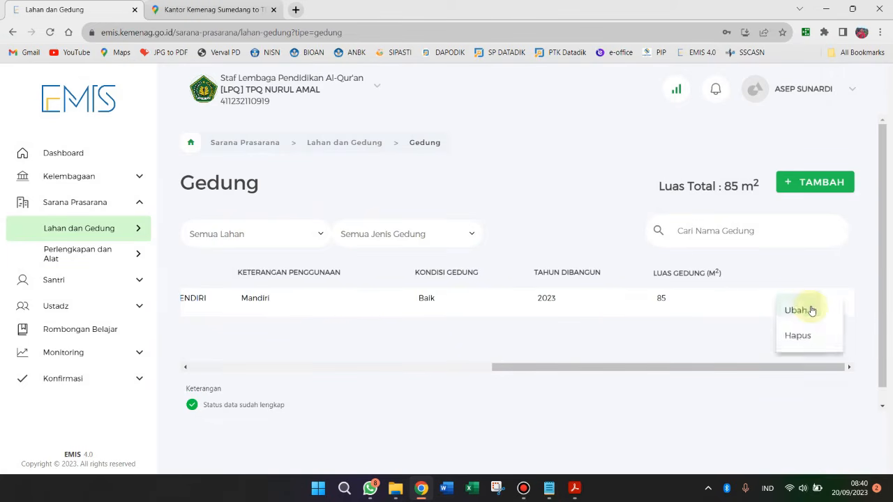
click(799, 314)
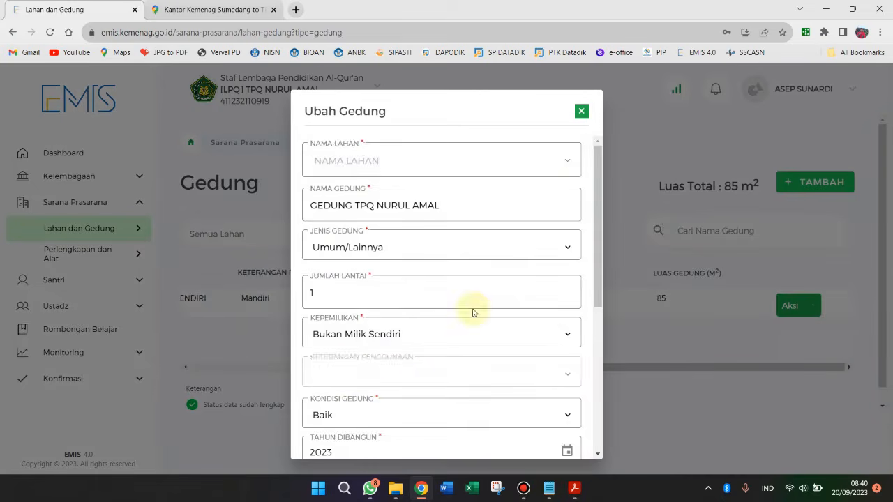
scroll(385, 362, down, 4)
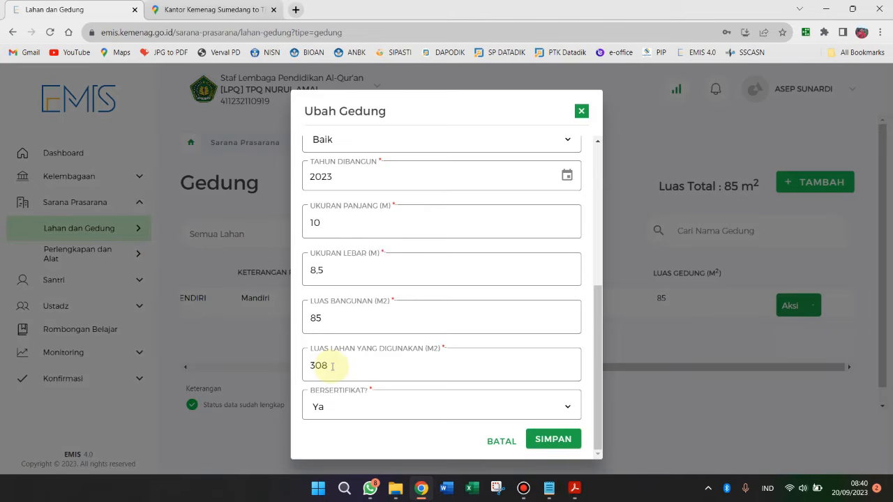
drag(332, 366, 298, 366)
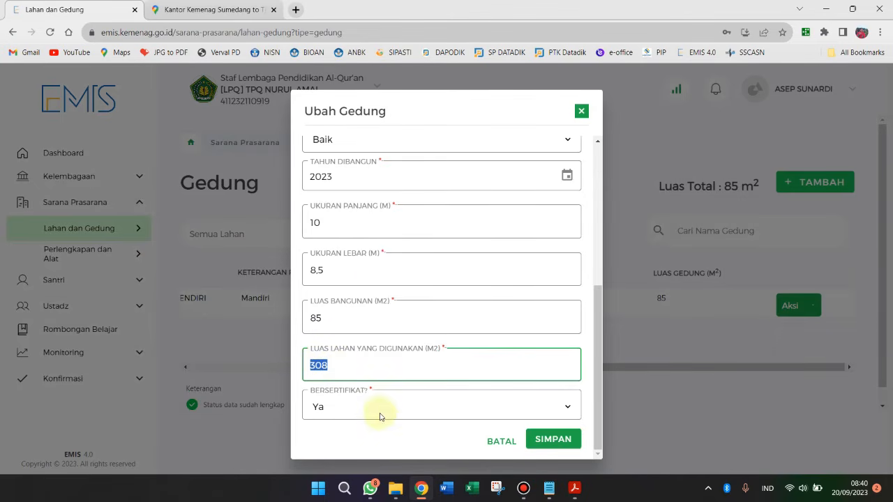
click(582, 112)
drag(604, 368, 313, 370)
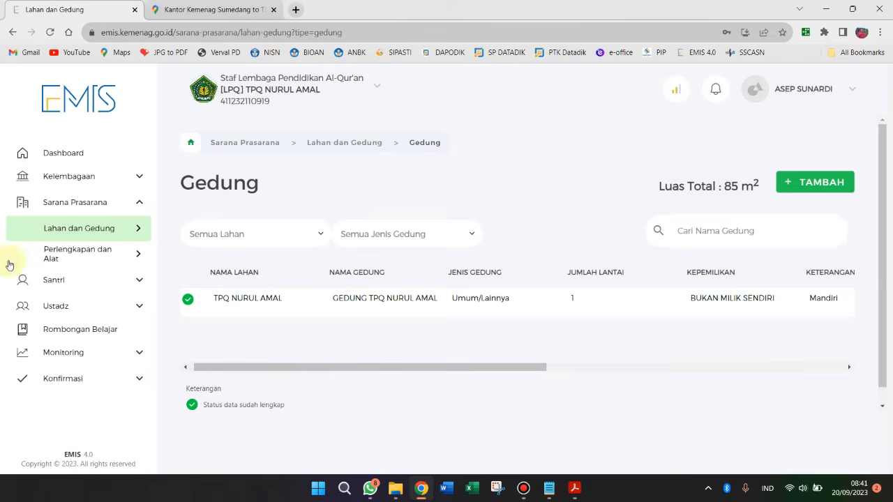
- Go to Lahan dan Gedung > Ruangan and review Ruang Kelas A, Ruang Kelas B and TOILET
click(105, 228)
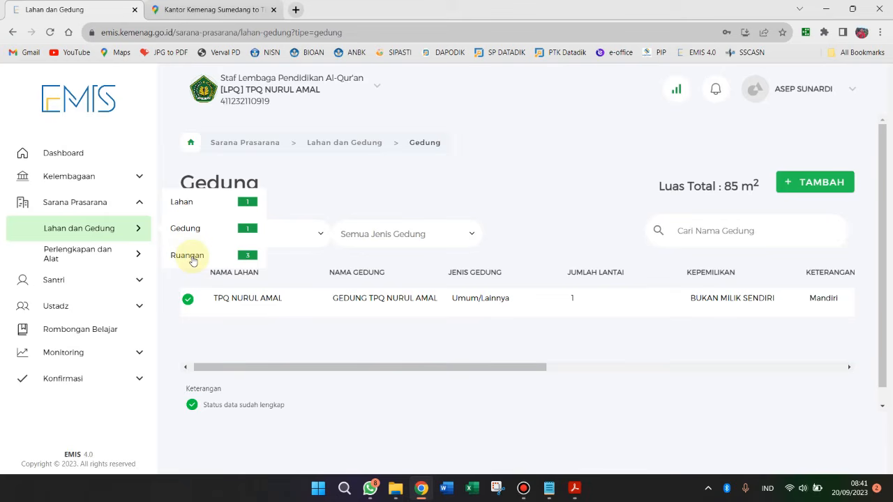
click(192, 259)
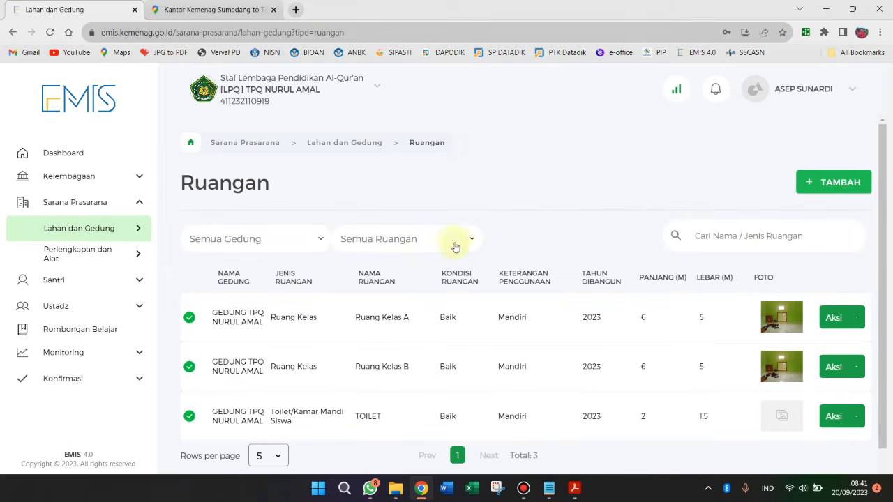
scroll(513, 307, down, 1)
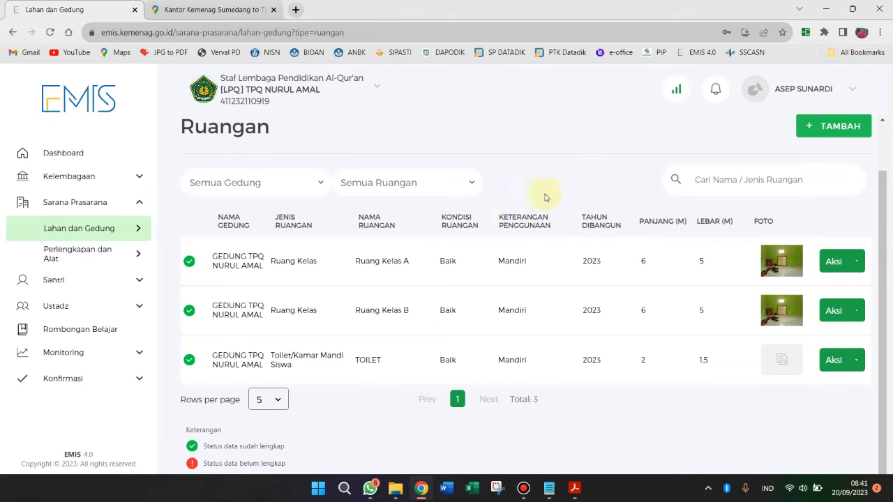
scroll(580, 245, up, 1)
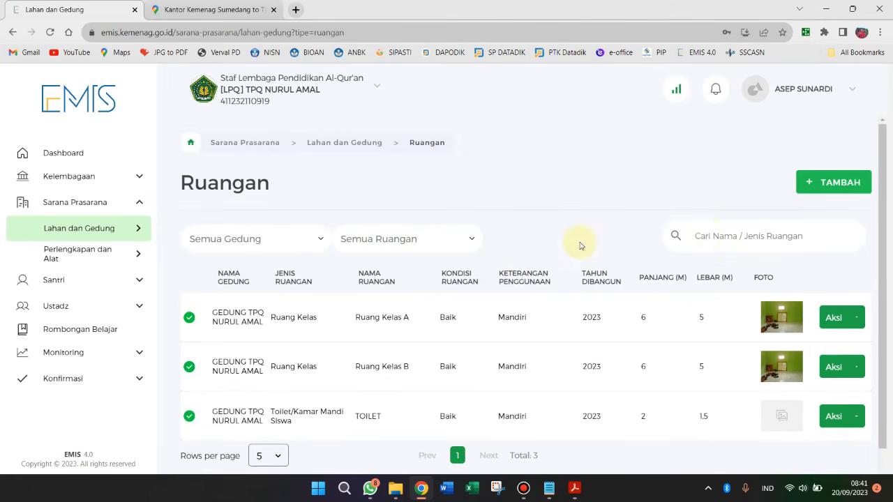
- Add a new room in GEDUNG TPQ NURUL AMAL with room type Ruang Kelas
click(830, 182)
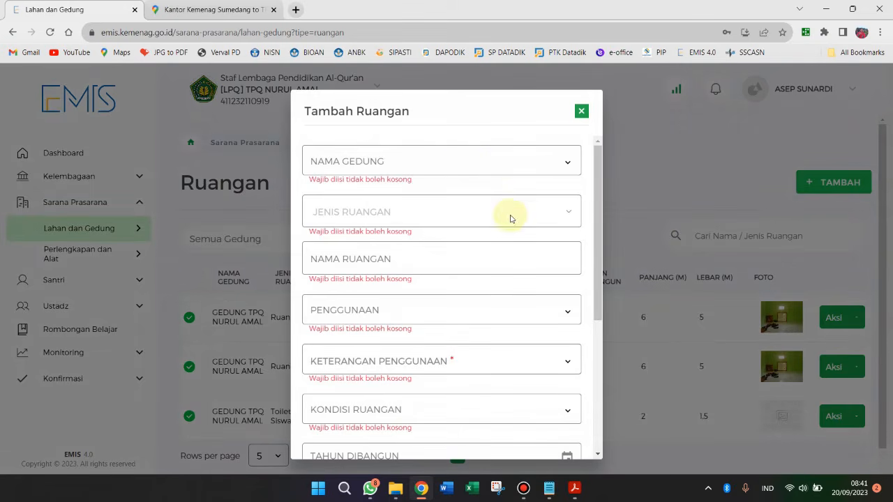
click(477, 163)
click(438, 186)
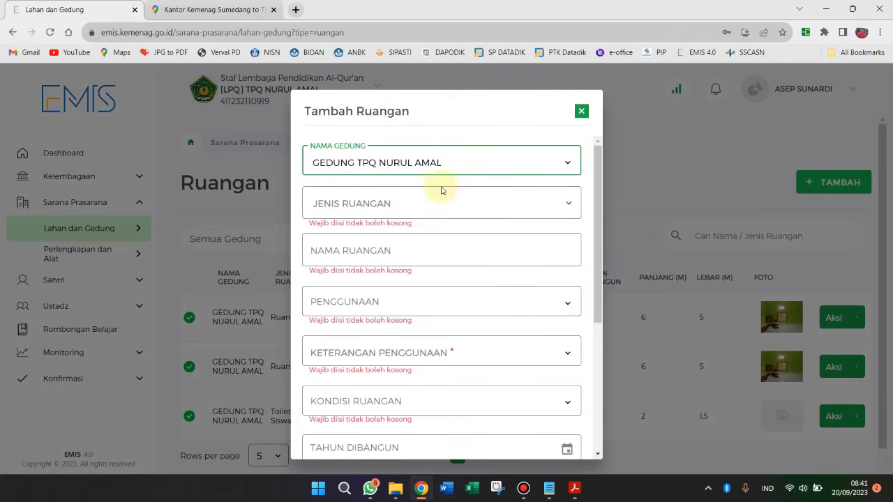
click(395, 209)
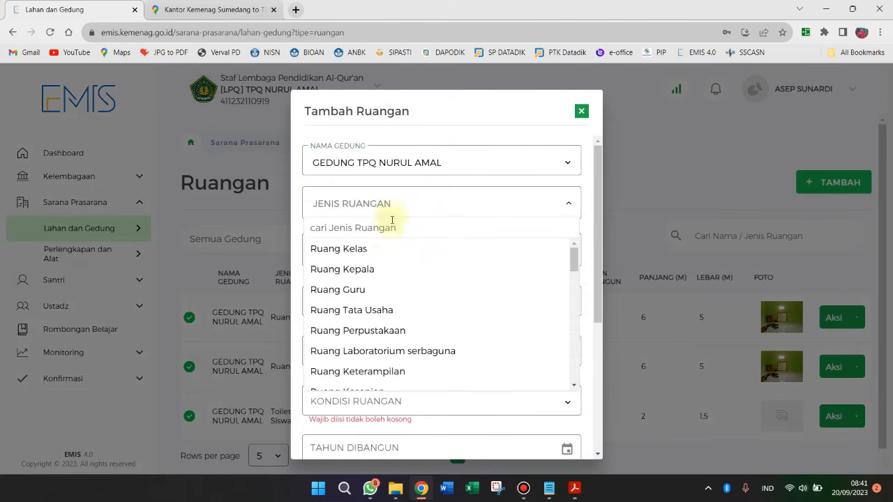
click(319, 250)
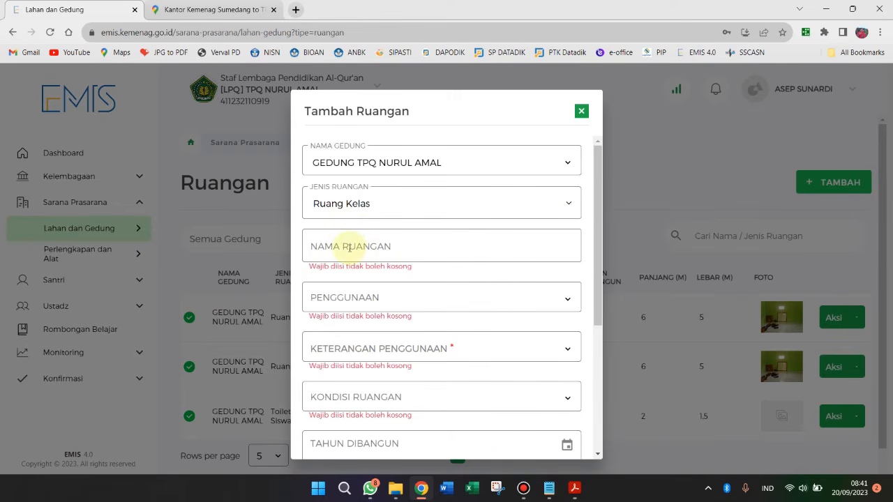
- Name the room 'Ruang Kelas', trimming the extra 'A' and '123' typed
click(350, 248)
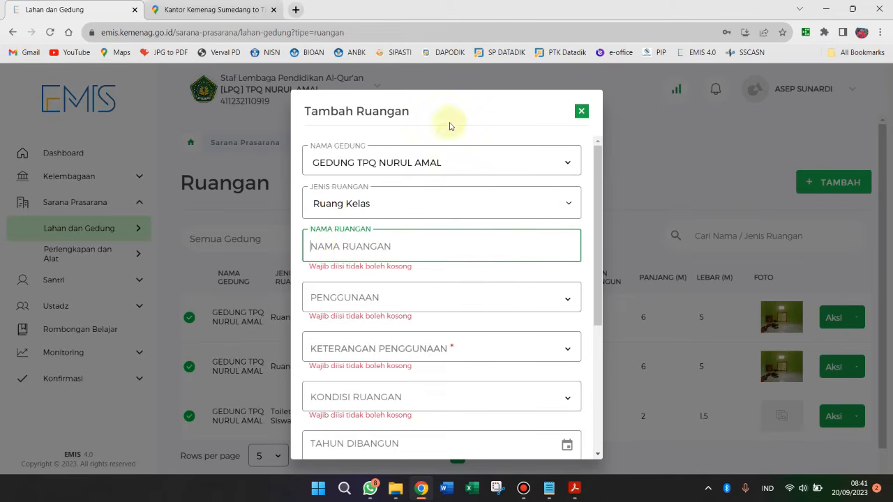
click(408, 347)
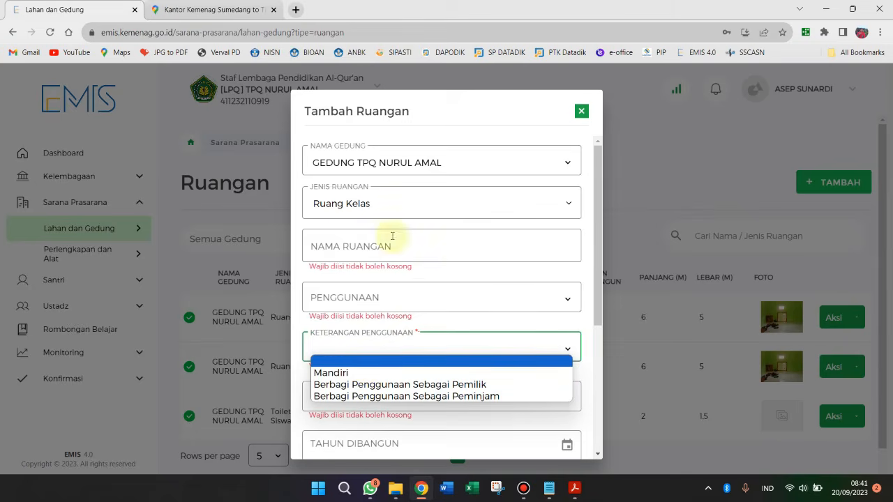
click(360, 249)
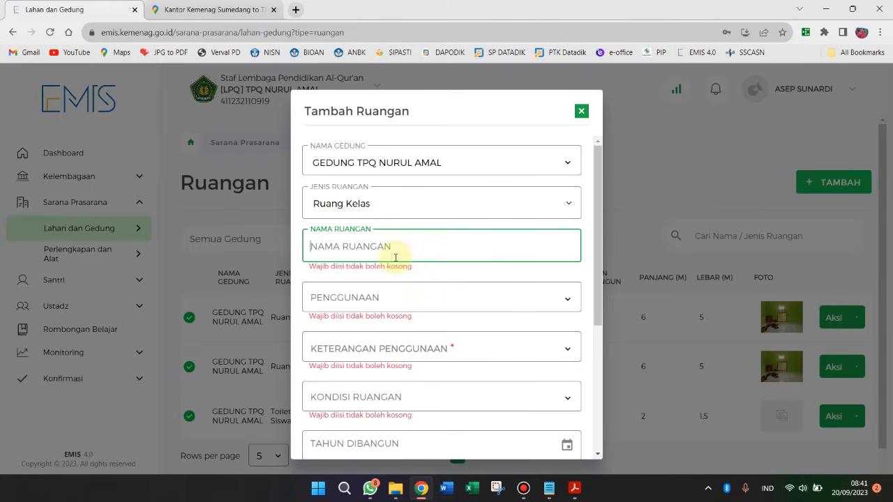
text(Ruang)
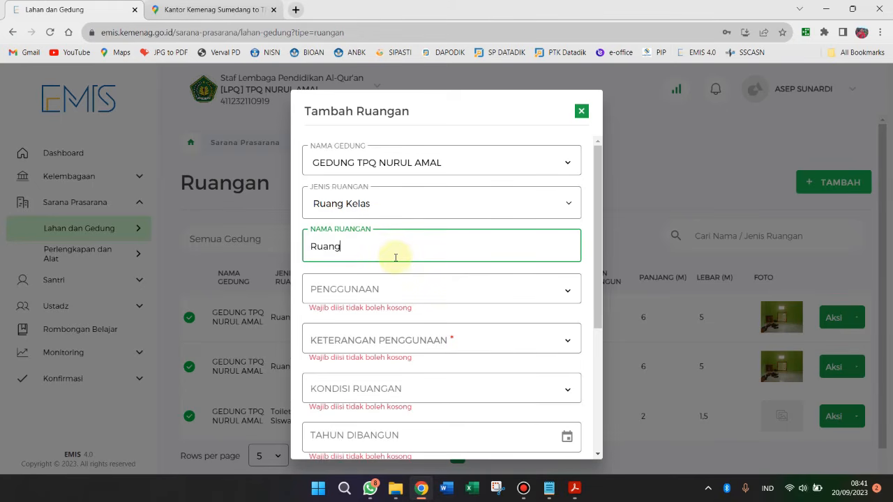
text( Kelas )
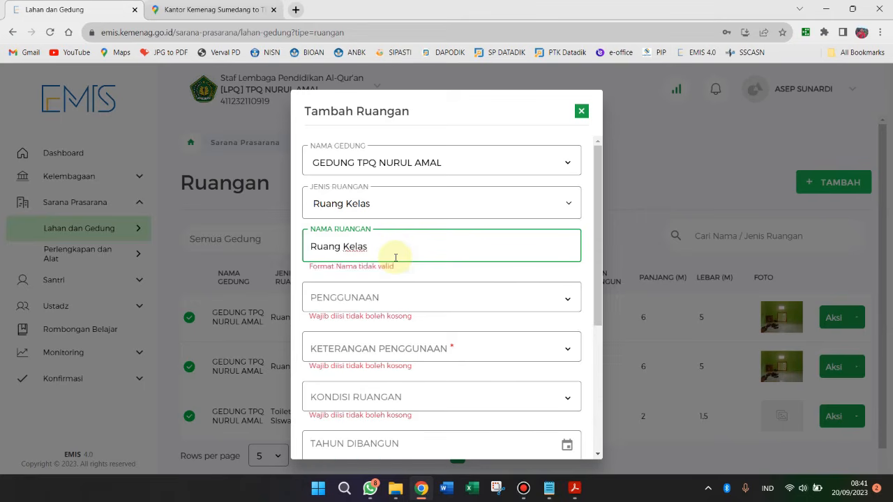
text(A)
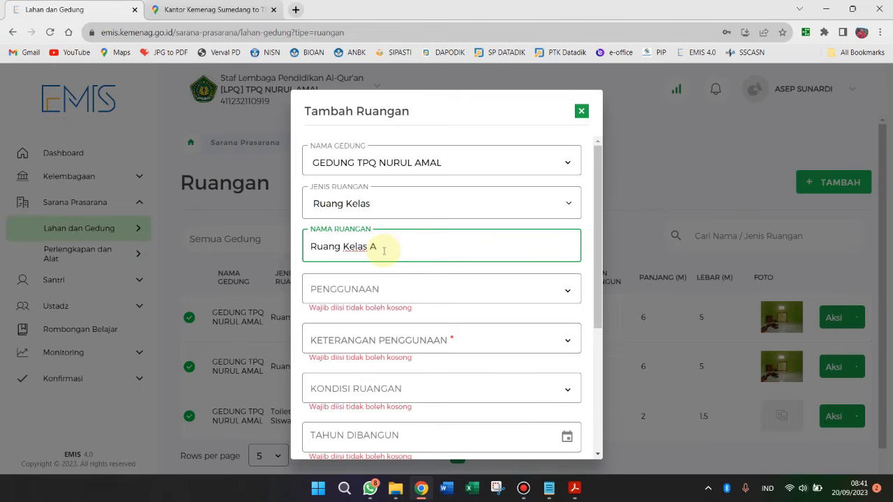
key(BackSpace)
key(BackSpace)
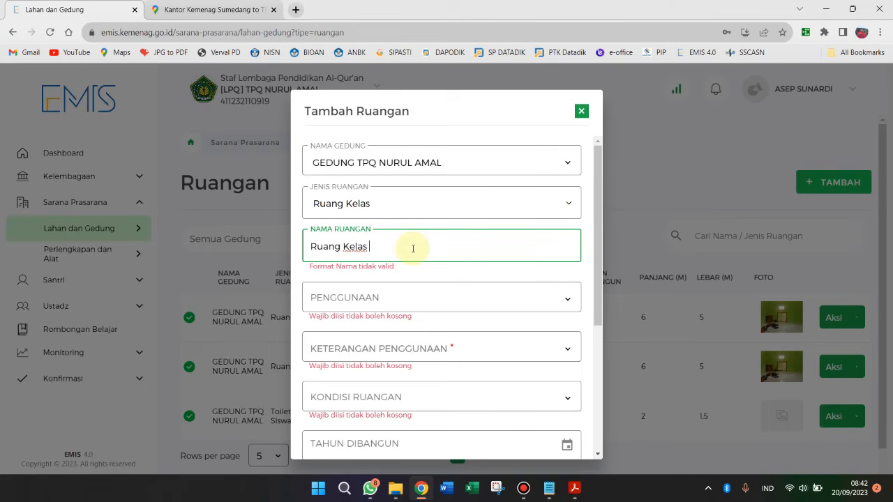
text(123)
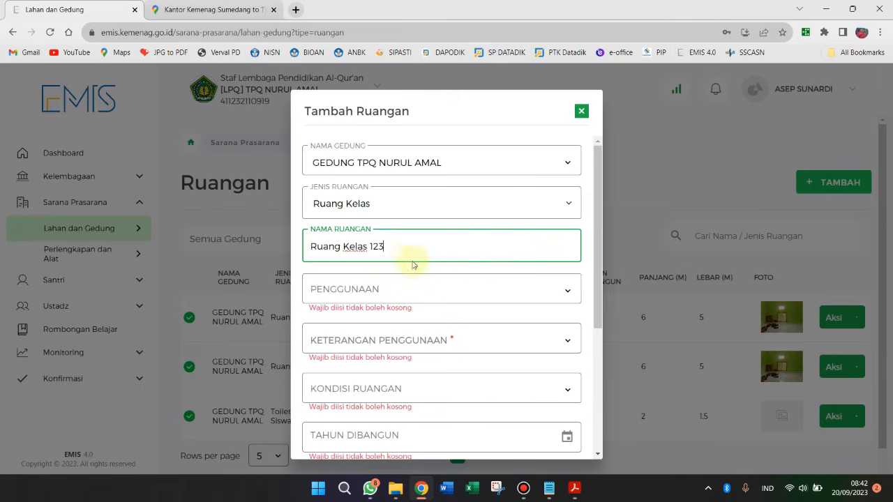
drag(405, 249, 373, 250)
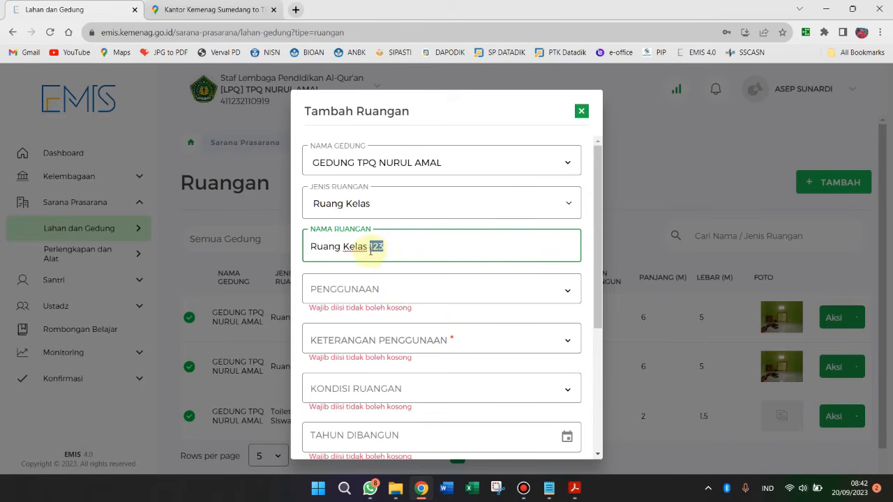
key(BackSpace)
click(569, 291)
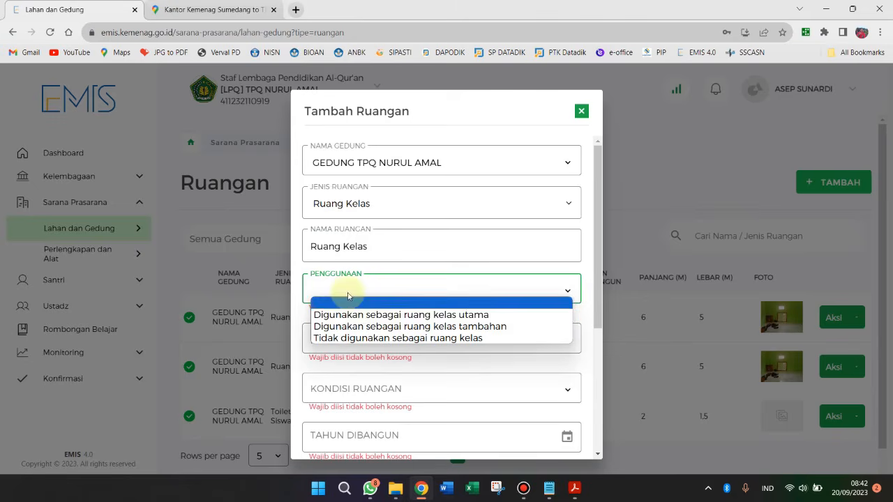
- Set usage to 'Digunakan sebagai ruang kelas utama' with status Mandiri
click(429, 315)
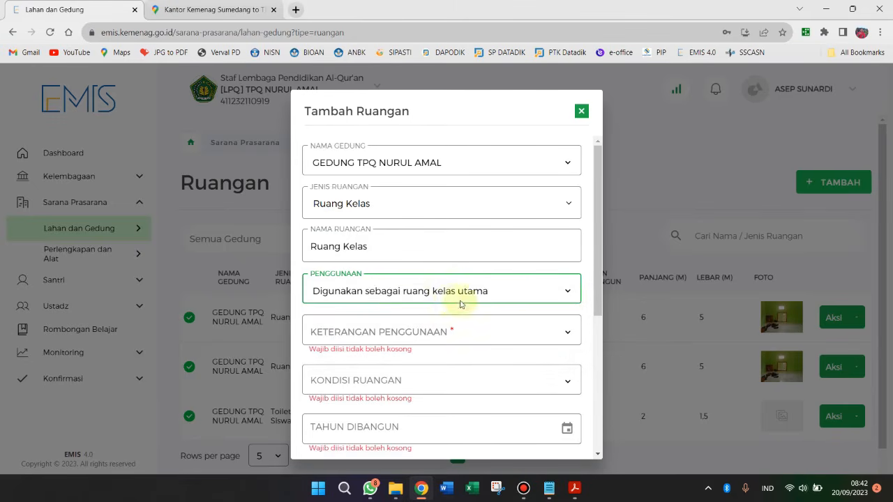
scroll(392, 287, down, 1)
click(368, 279)
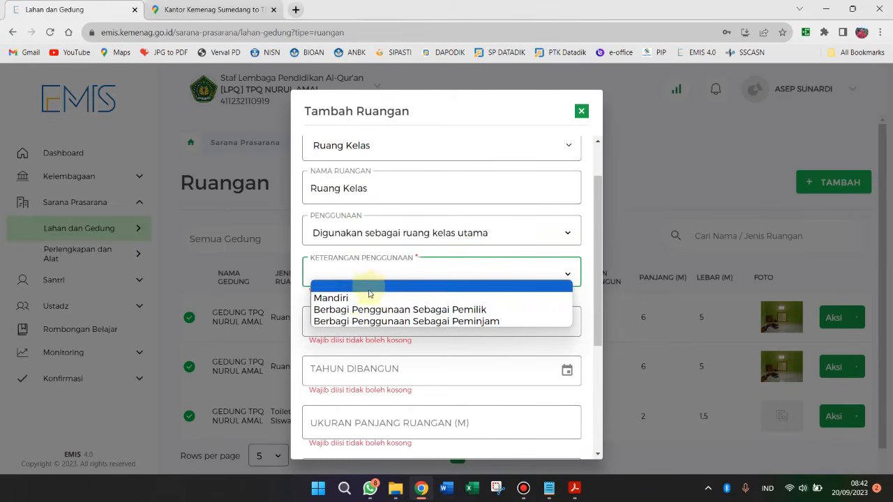
click(369, 296)
- Set room condition to Baik and construction year to 2021
click(377, 313)
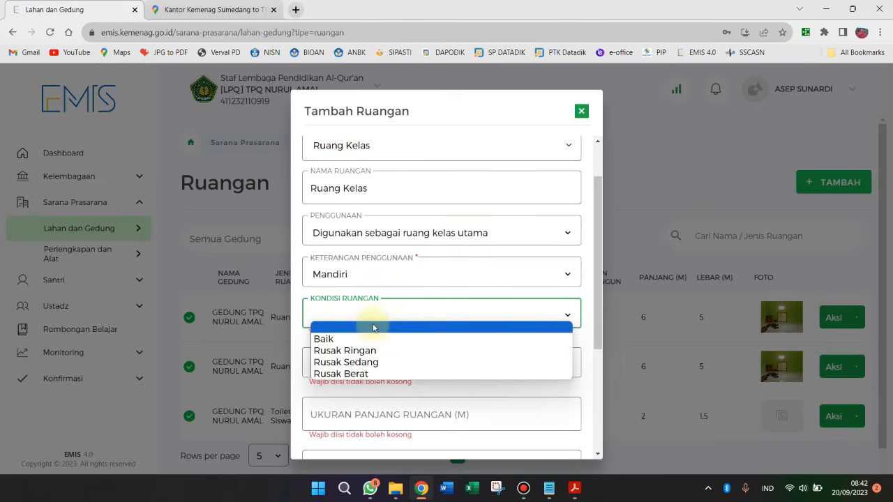
click(344, 338)
scroll(358, 317, down, 1)
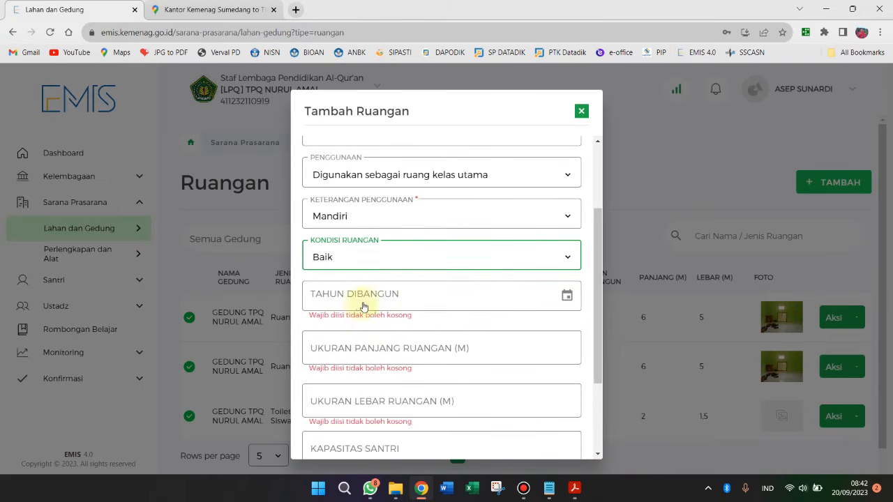
click(367, 304)
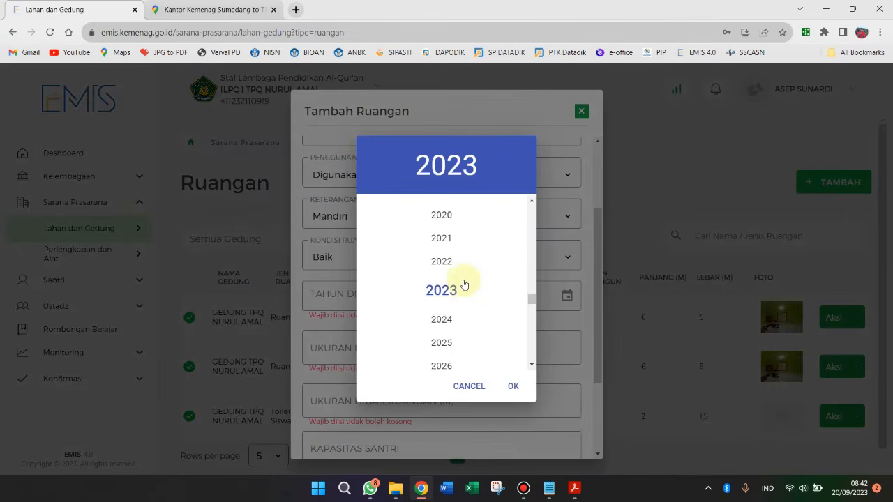
scroll(457, 287, up, 1)
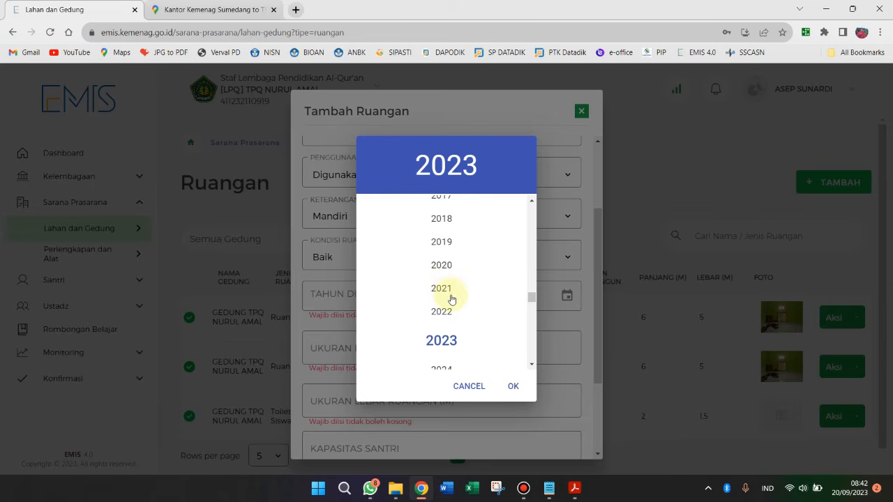
click(446, 293)
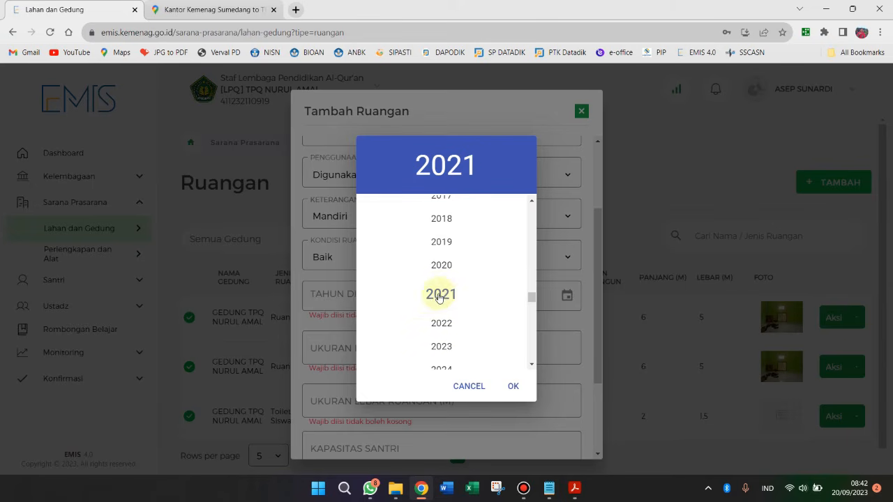
click(513, 387)
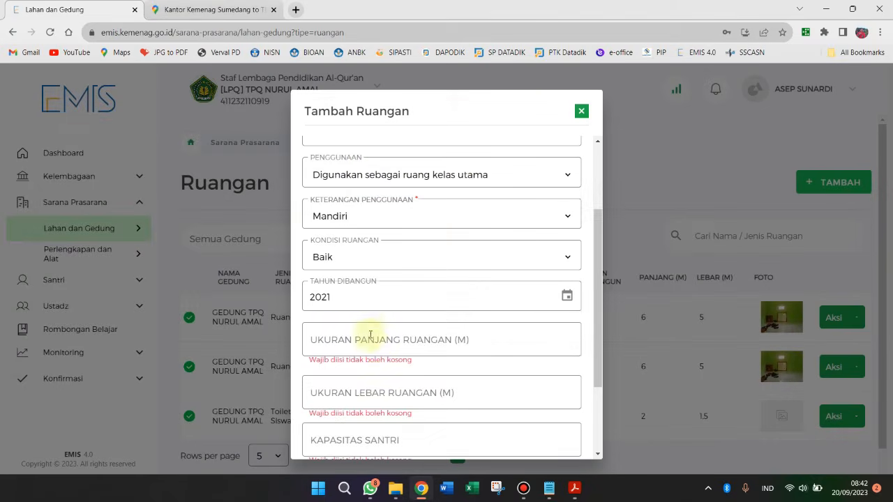
scroll(363, 335, down, 1)
- Enter the room length 10 and width 8
click(343, 285)
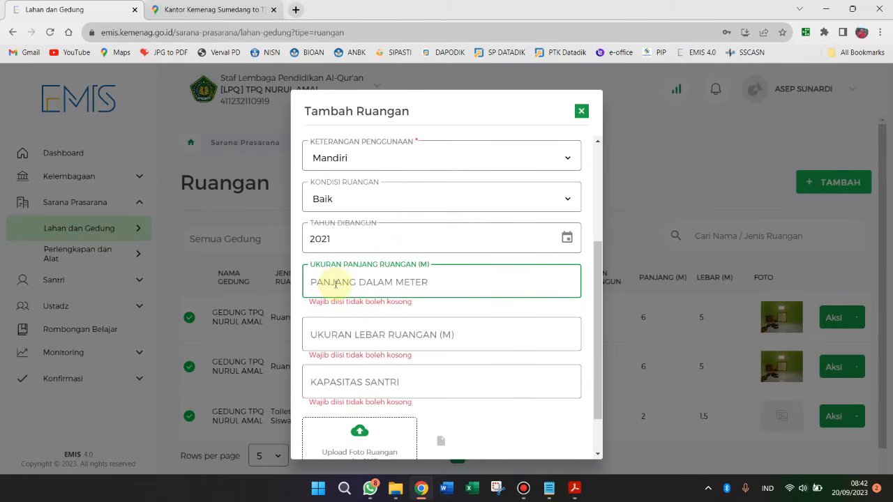
text(6)
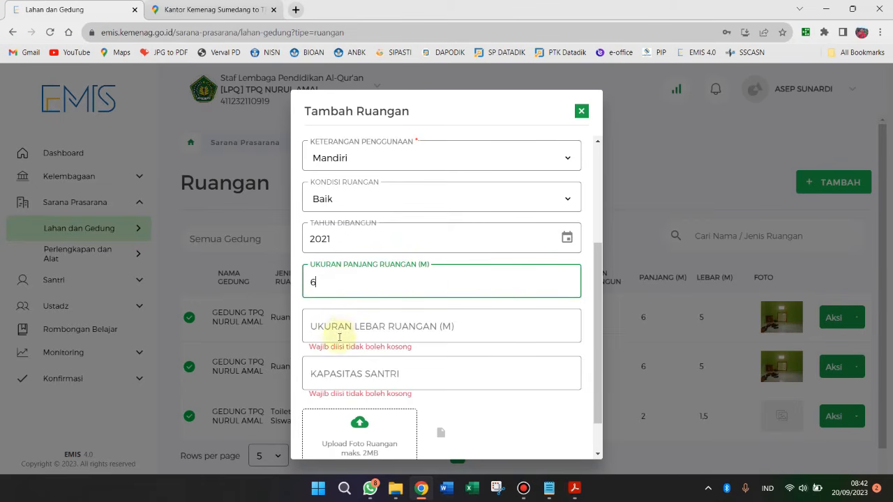
click(340, 326)
text(6)
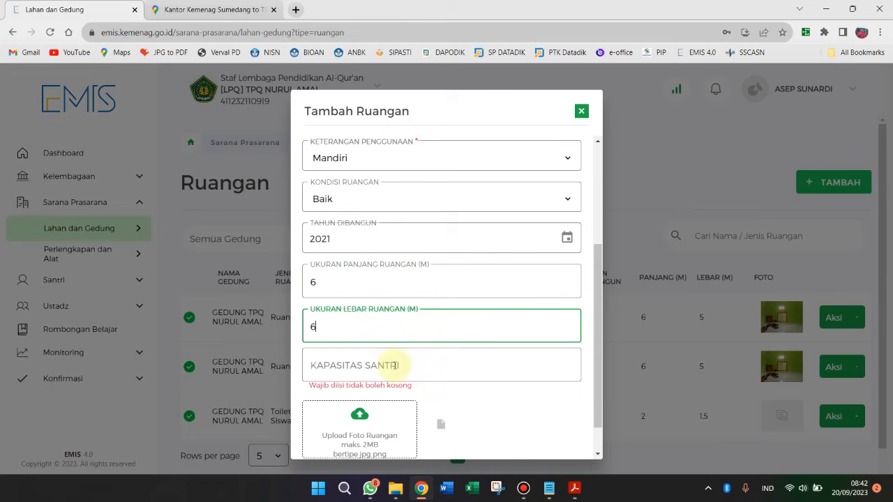
drag(355, 284, 285, 283)
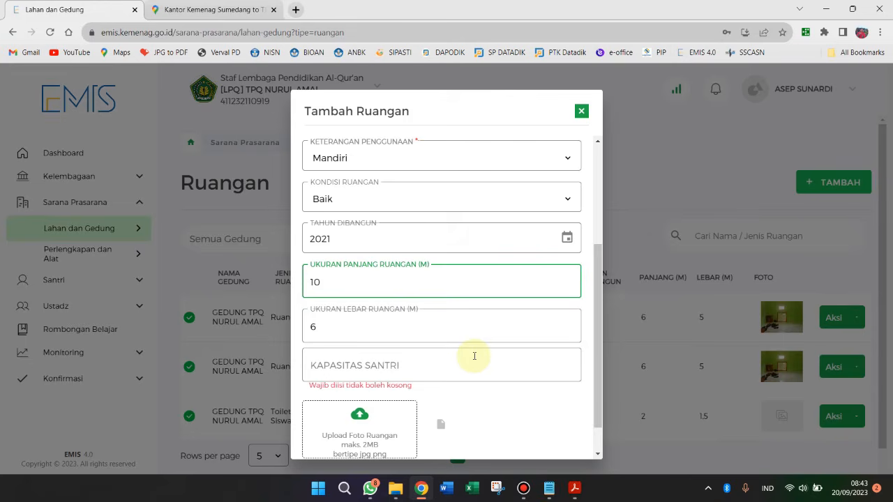
key(Tab)
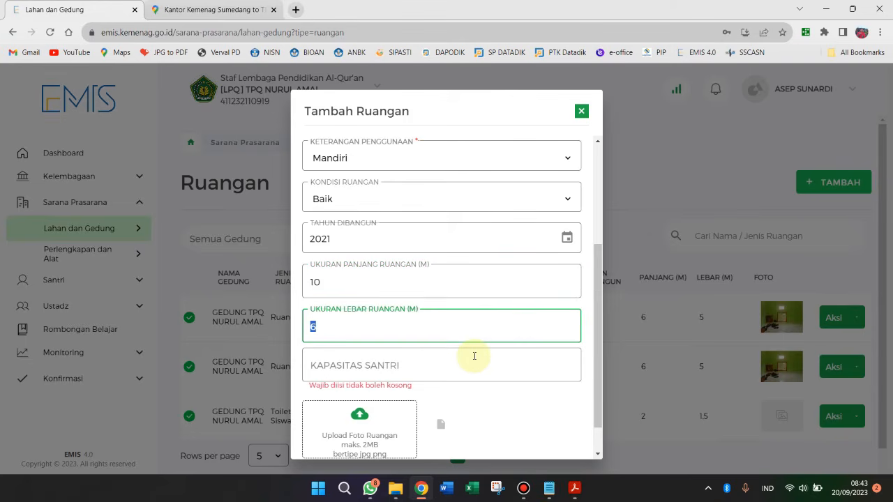
- Set the student capacity (Kapasitas Santri) to 100
click(458, 366)
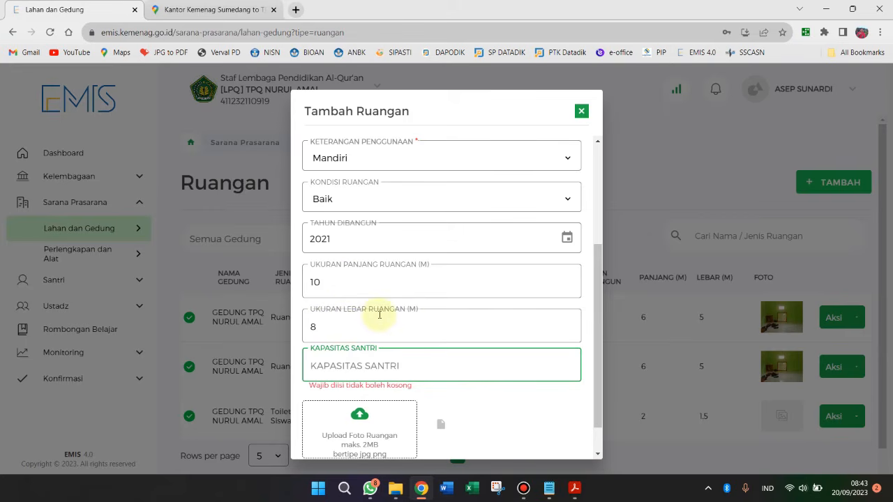
scroll(359, 367, down, 1)
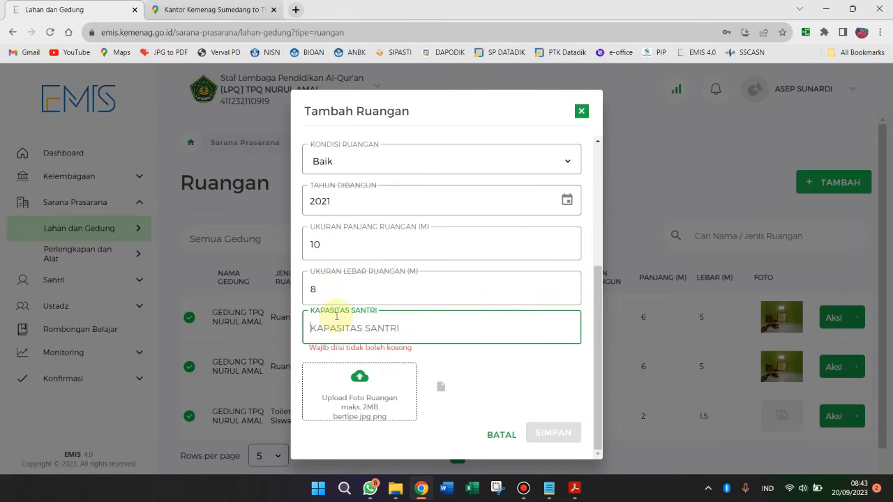
text(30)
key(BackSpace)
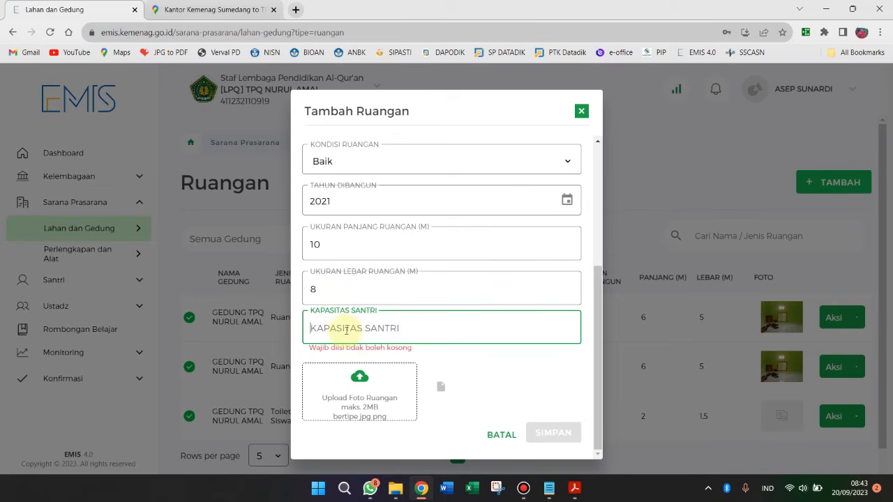
scroll(342, 333, up, 1)
scroll(339, 335, down, 1)
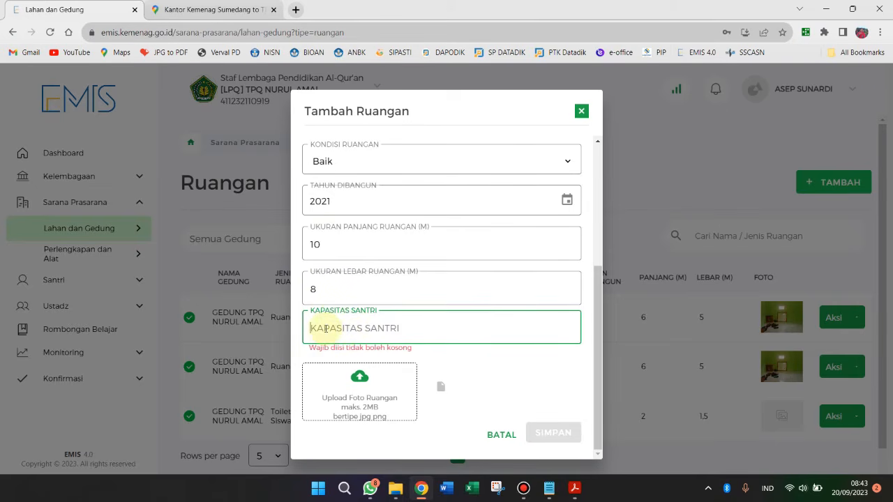
text(100)
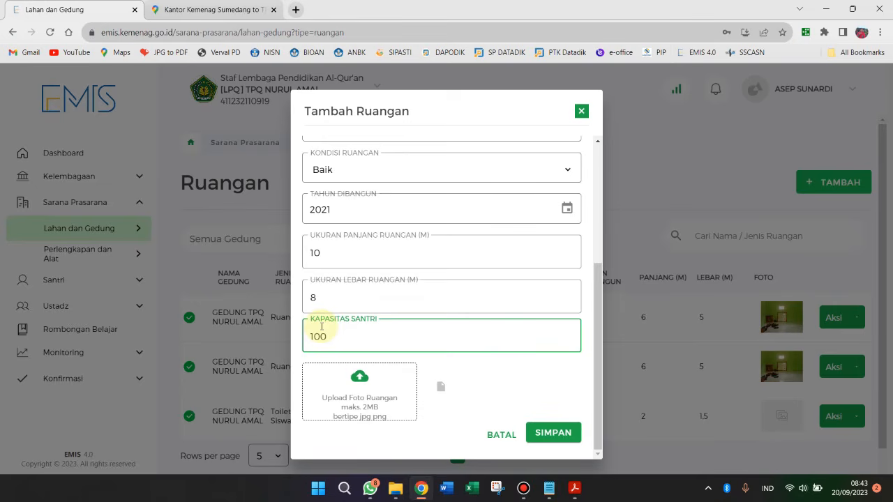
click(525, 397)
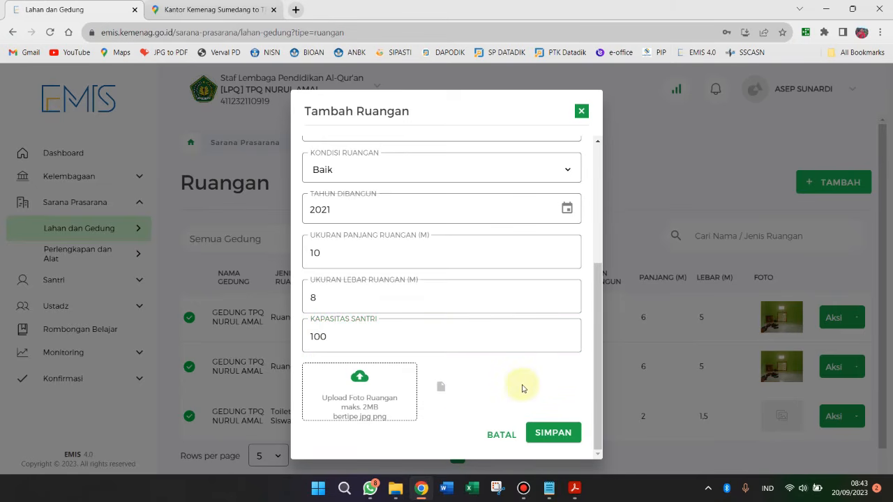
- Attach 'Gambar WhatsApp 2023-09-18 pukul 10.45.35.jpg' as the room photo, then discard the form
click(360, 378)
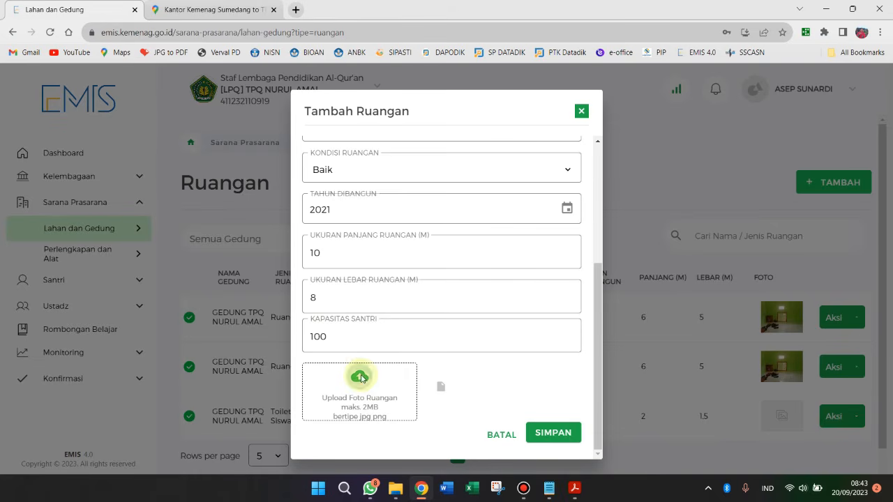
double_click(302, 179)
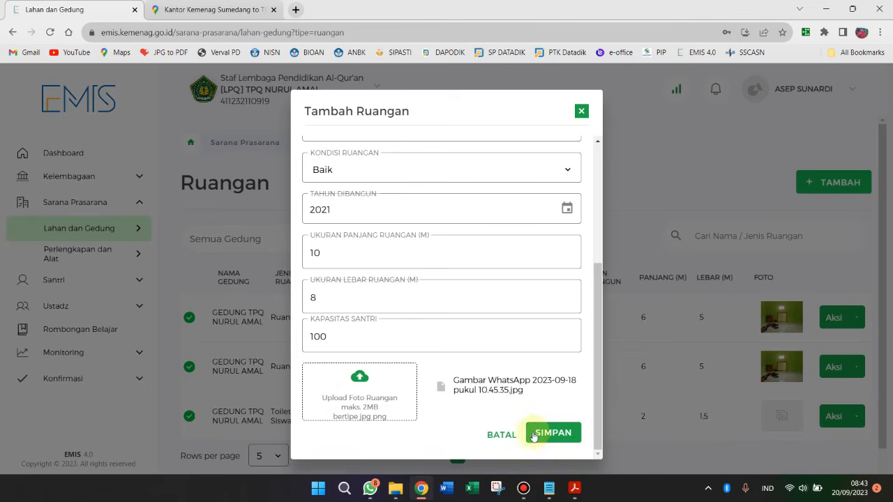
drag(457, 382, 524, 391)
click(512, 417)
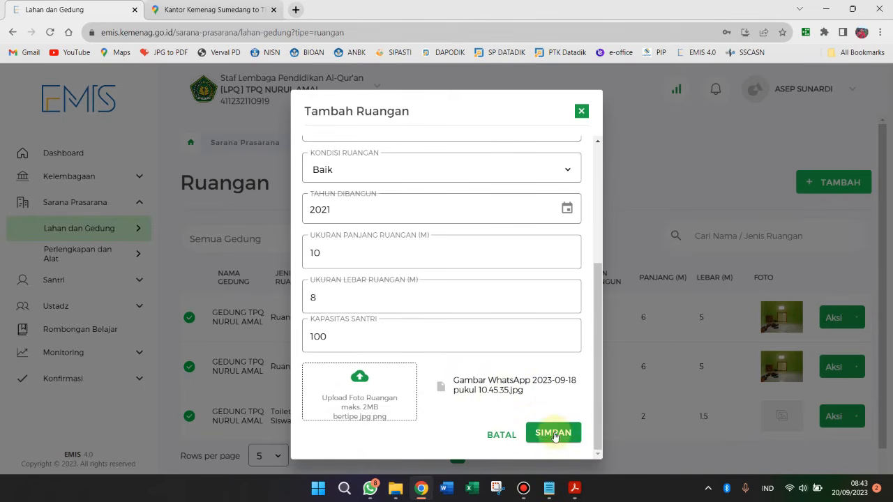
click(498, 434)
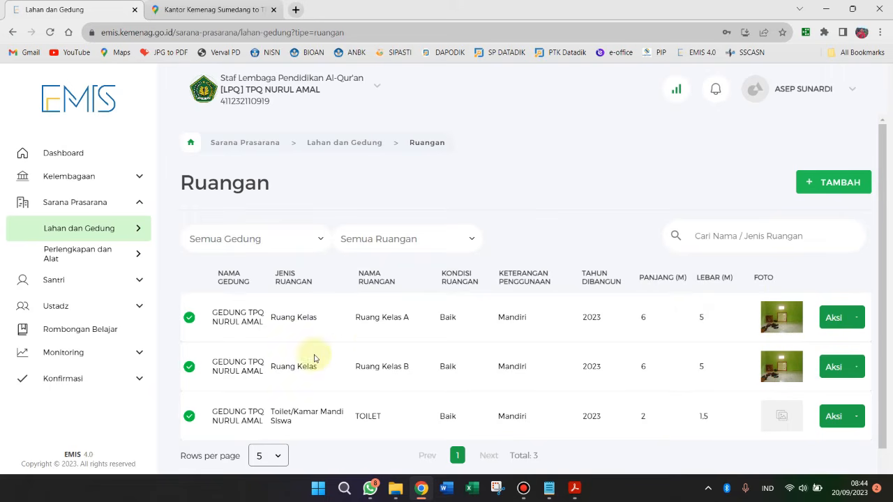
- Review the three-room Ruangan list, then expand the Perlengkapan dan Alat sidebar menu
scroll(376, 384, down, 1)
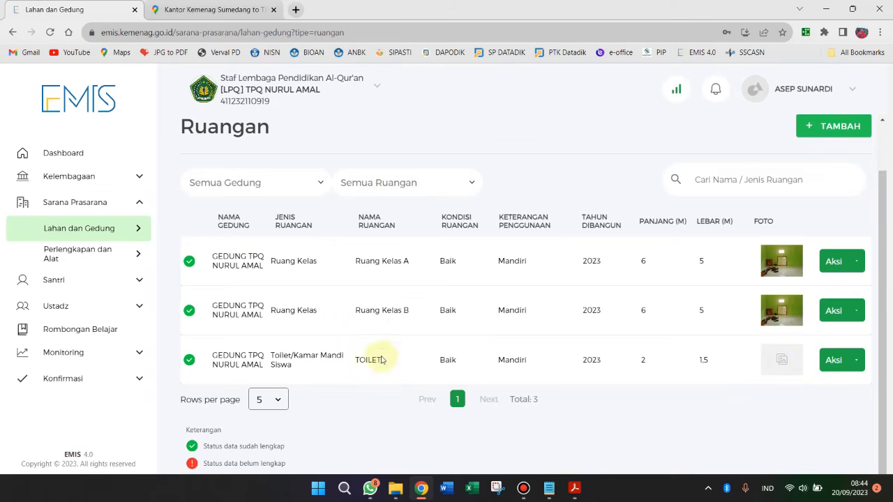
scroll(543, 319, up, 1)
scroll(542, 319, down, 1)
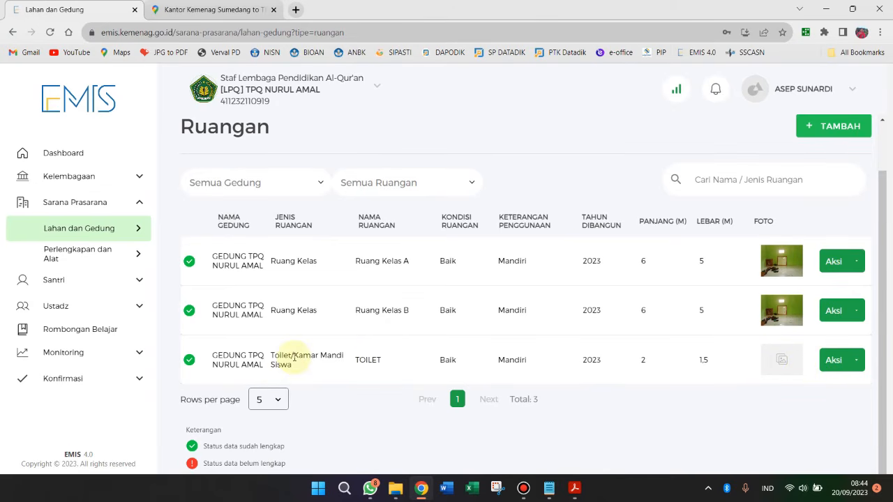
scroll(520, 358, up, 1)
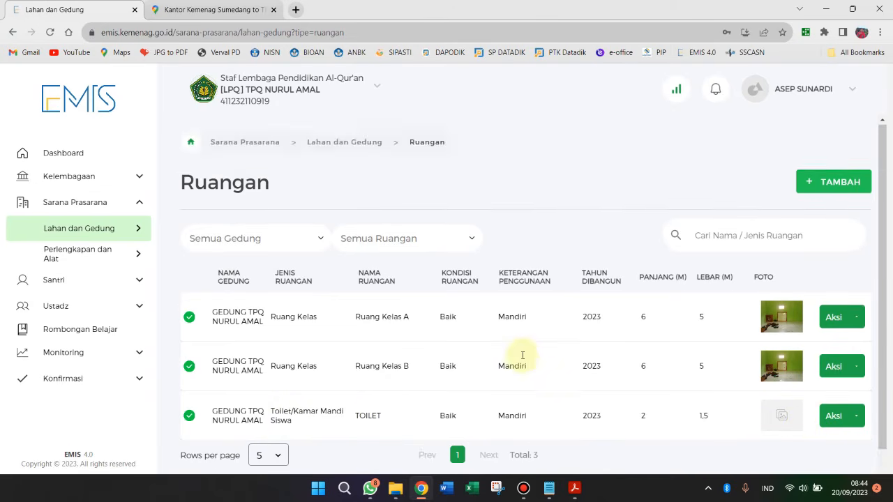
scroll(523, 359, down, 1)
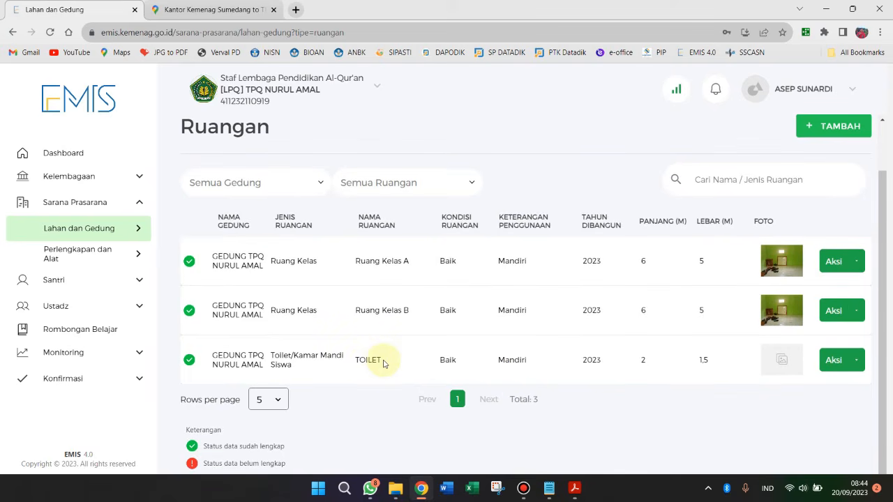
scroll(383, 362, up, 1)
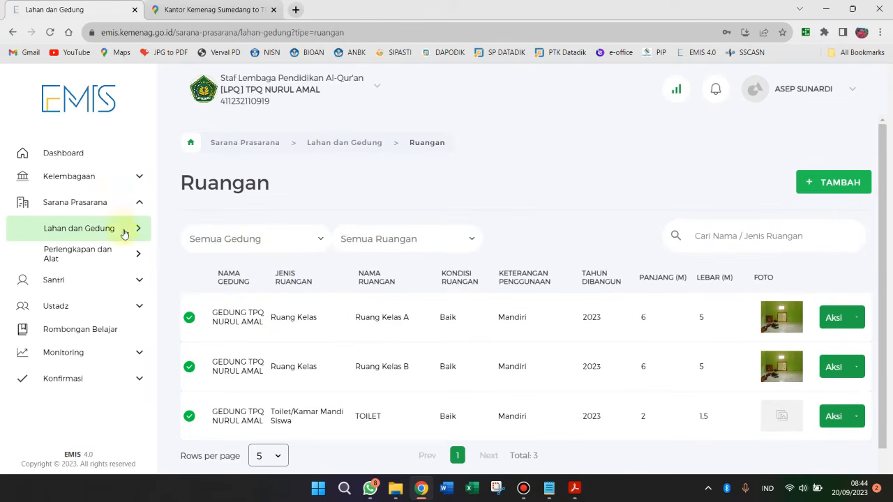
click(82, 234)
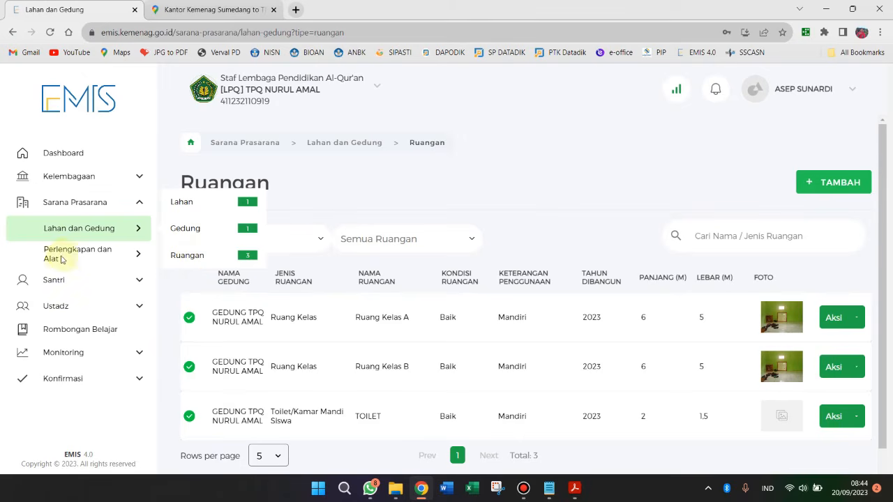
click(100, 254)
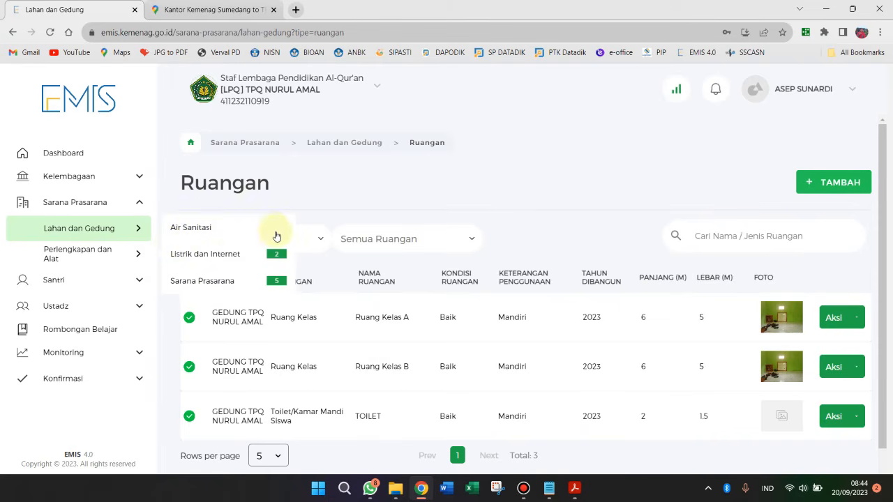
- Open the Listrik dan Internet page, glancing at Internet before returning to Listrik
click(220, 258)
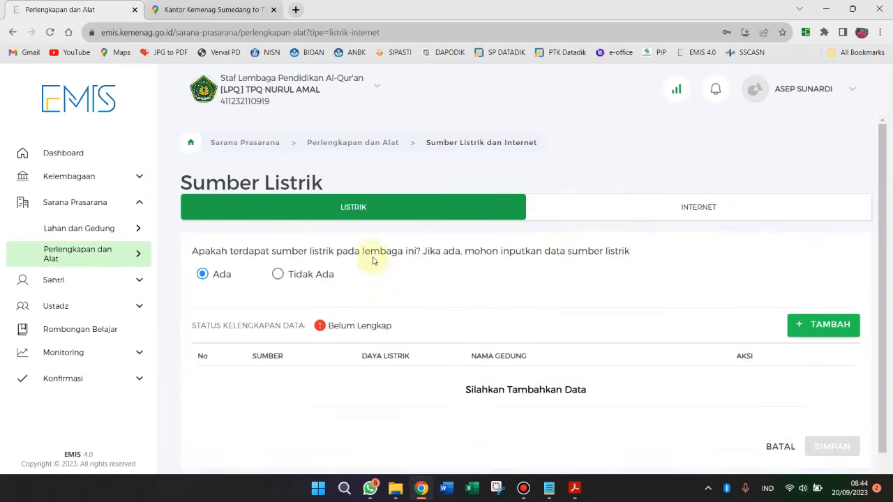
click(684, 216)
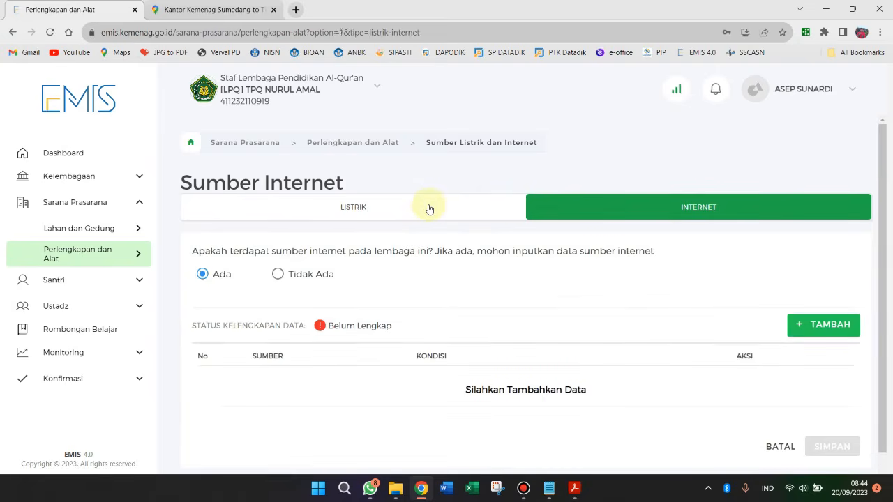
click(429, 209)
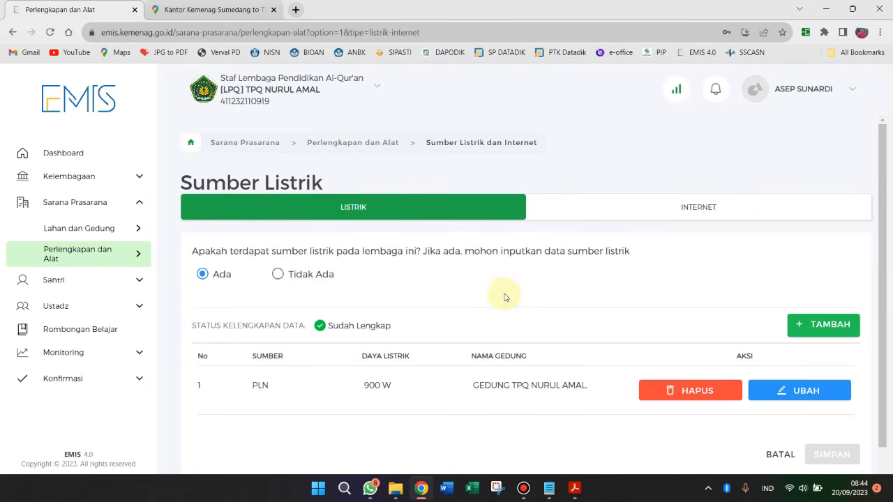
scroll(559, 298, down, 1)
- Add a PLN 900 W electricity source for GEDUNG TPQ NURUL AMAL and save
click(829, 266)
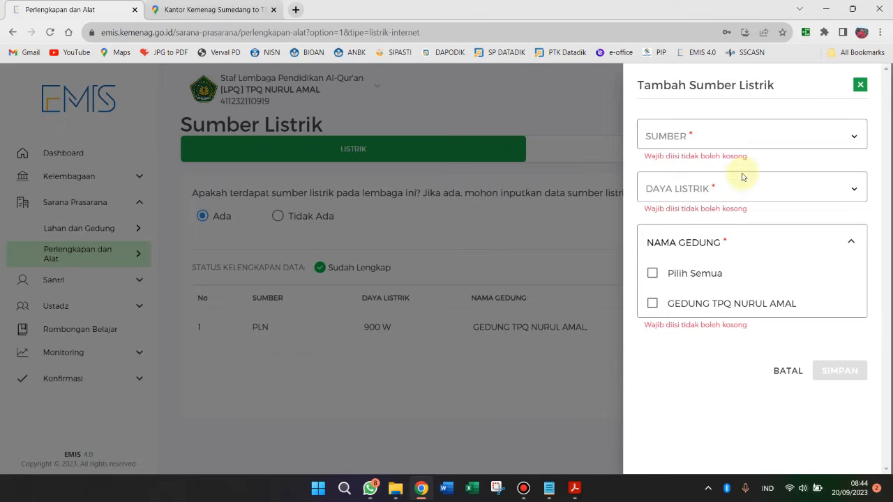
click(717, 141)
click(684, 161)
click(702, 179)
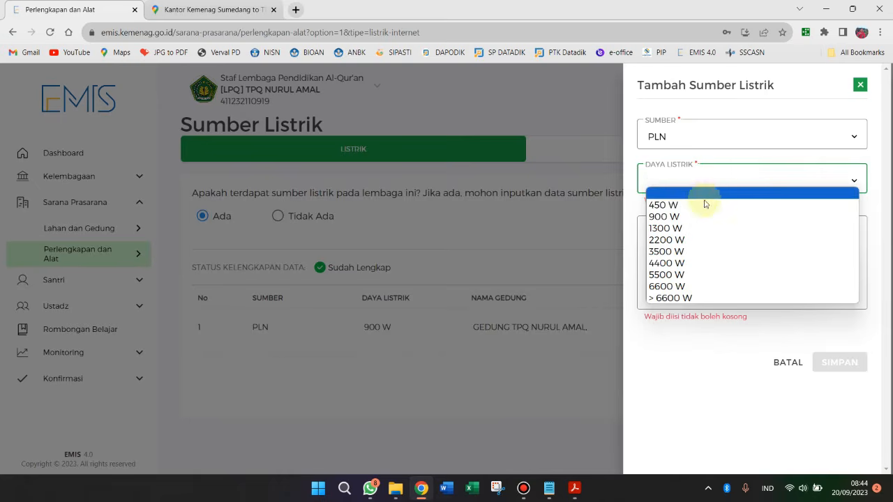
click(687, 218)
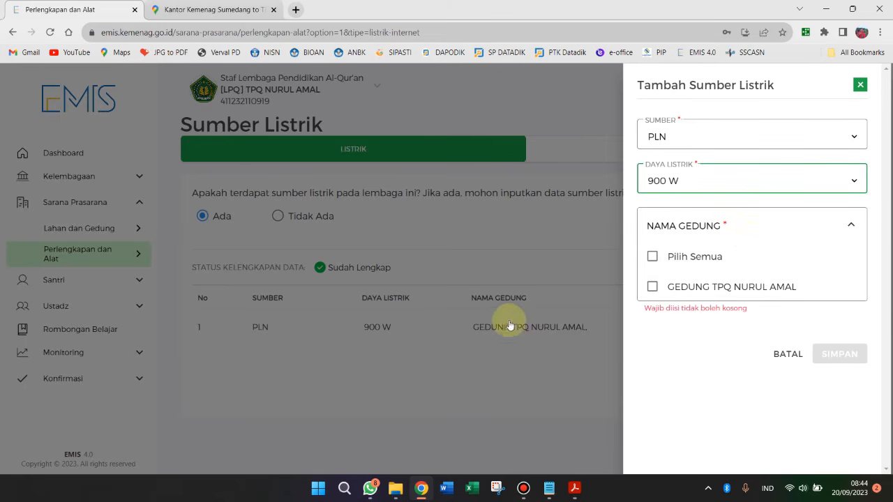
click(655, 285)
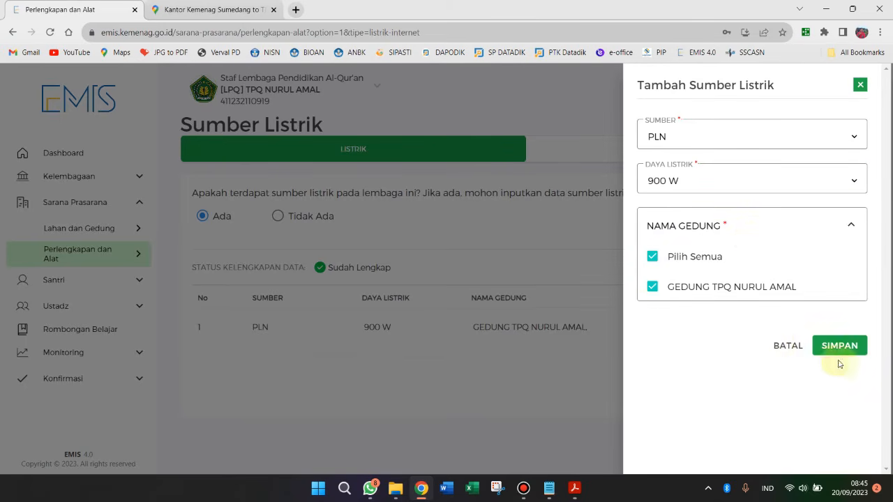
click(788, 347)
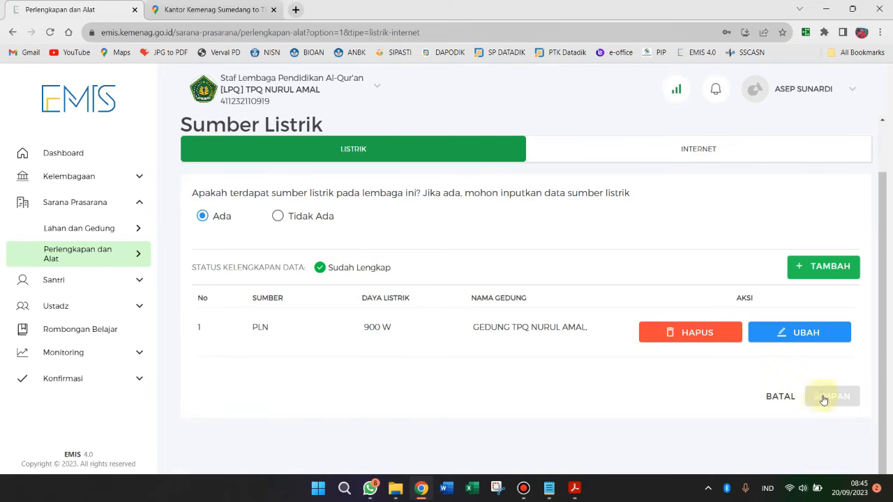
drag(328, 271, 419, 263)
click(589, 347)
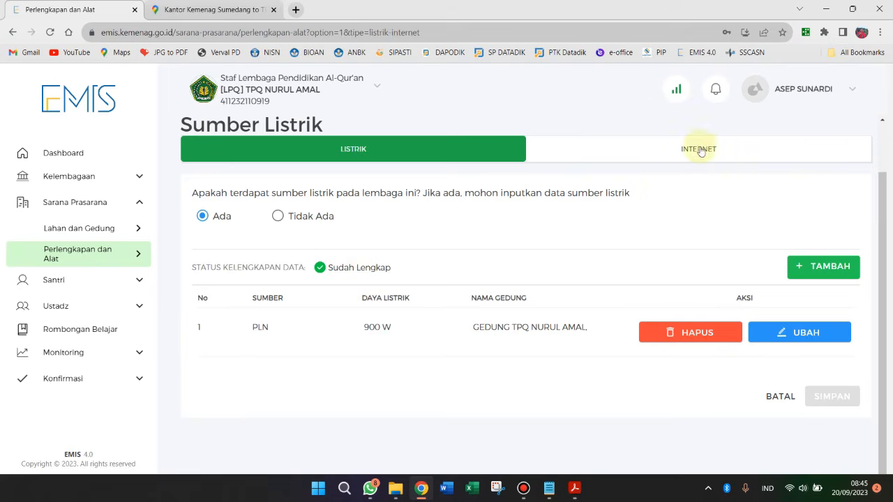
- Add a Telkomsel internet source rated Kurang Baik
click(672, 150)
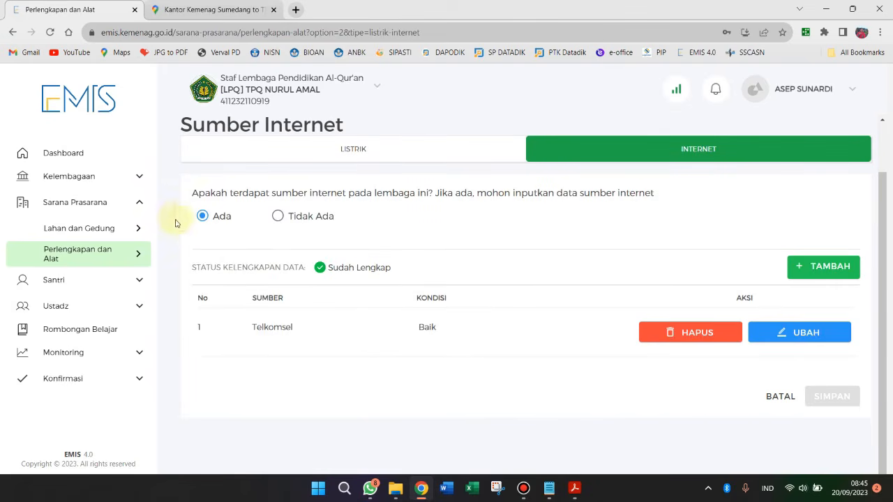
click(841, 269)
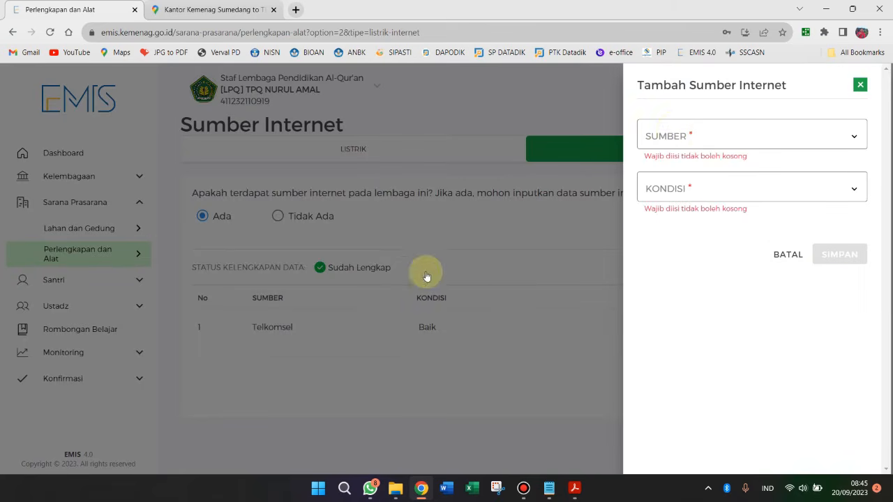
click(671, 144)
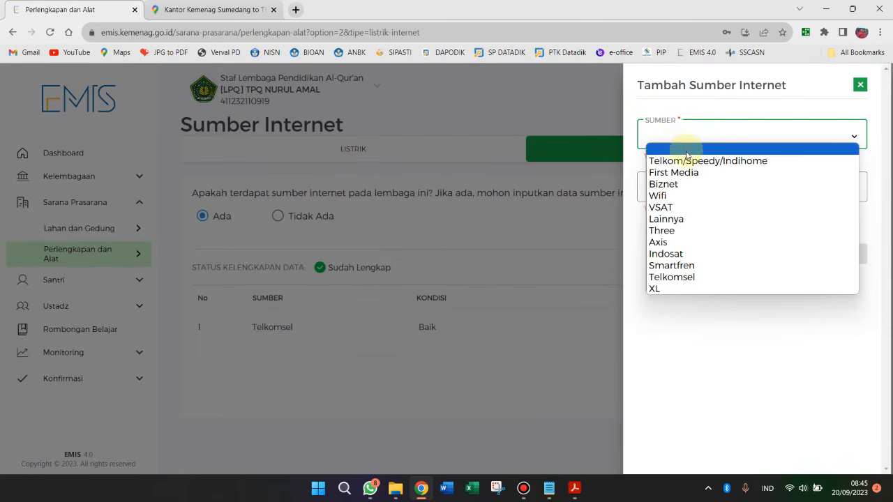
click(694, 278)
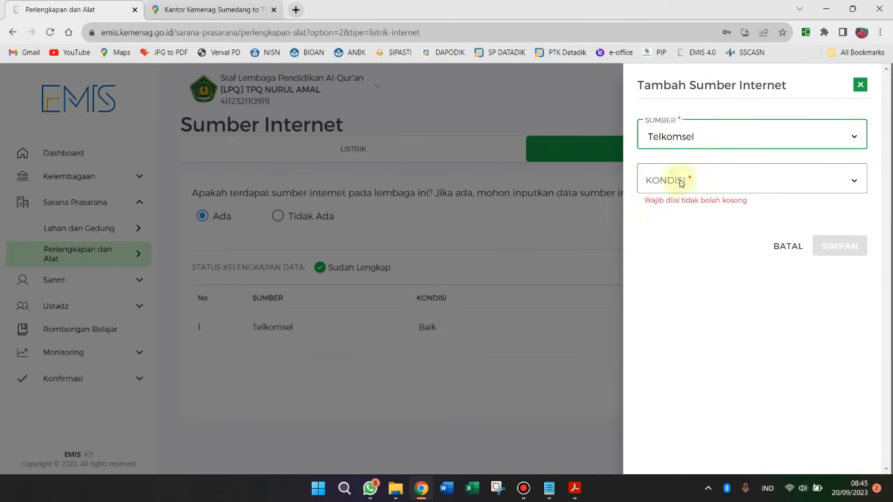
click(703, 141)
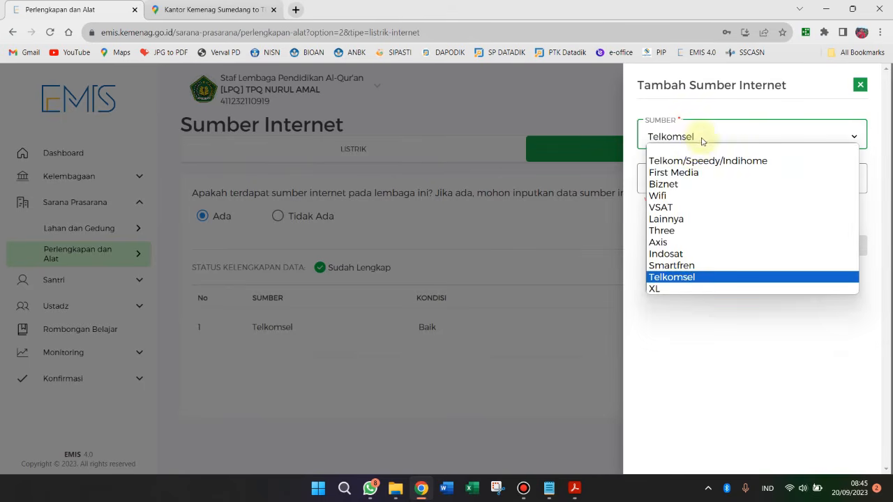
click(670, 275)
click(675, 177)
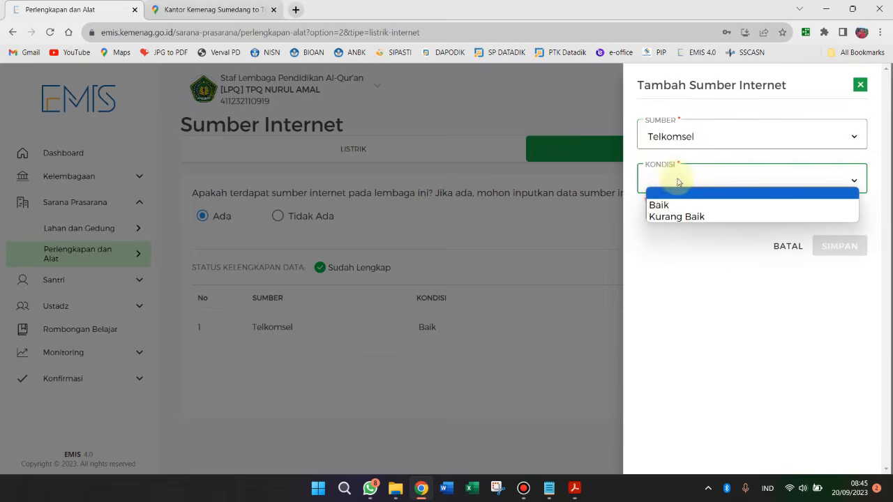
click(677, 218)
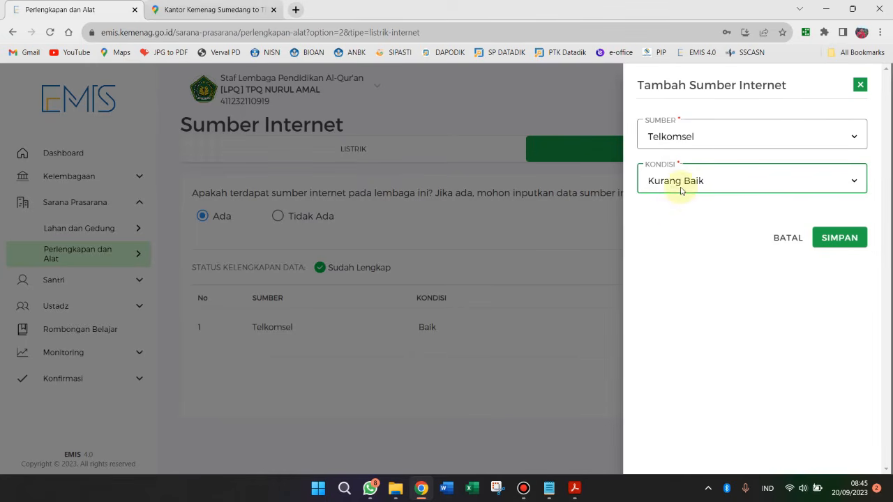
click(837, 237)
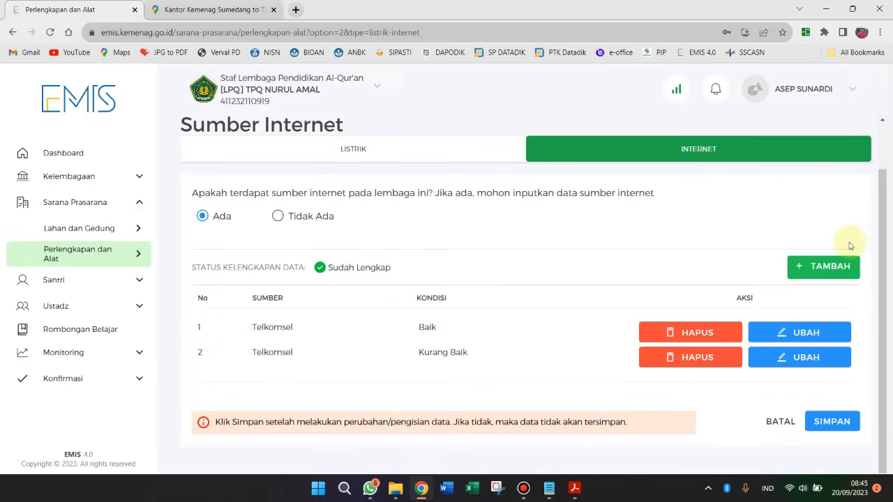
- Delete the second Telkomsel entry, keeping only the Baik one
scroll(485, 341, down, 1)
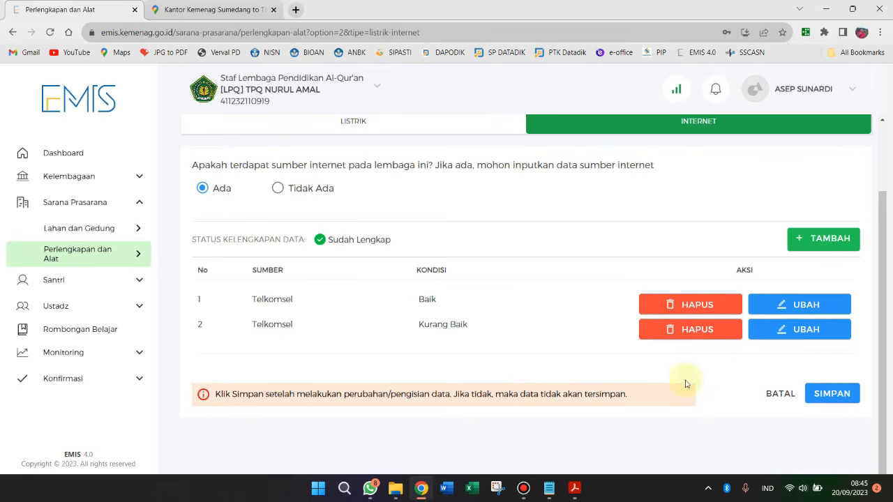
click(689, 327)
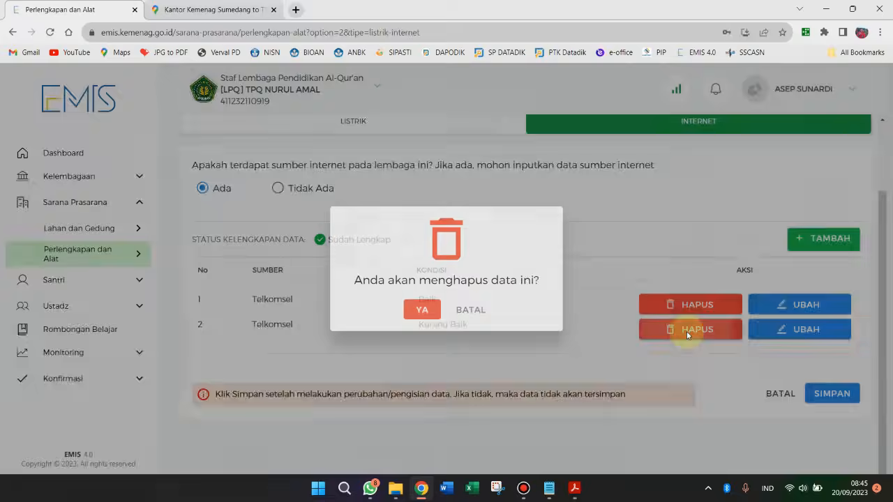
click(419, 309)
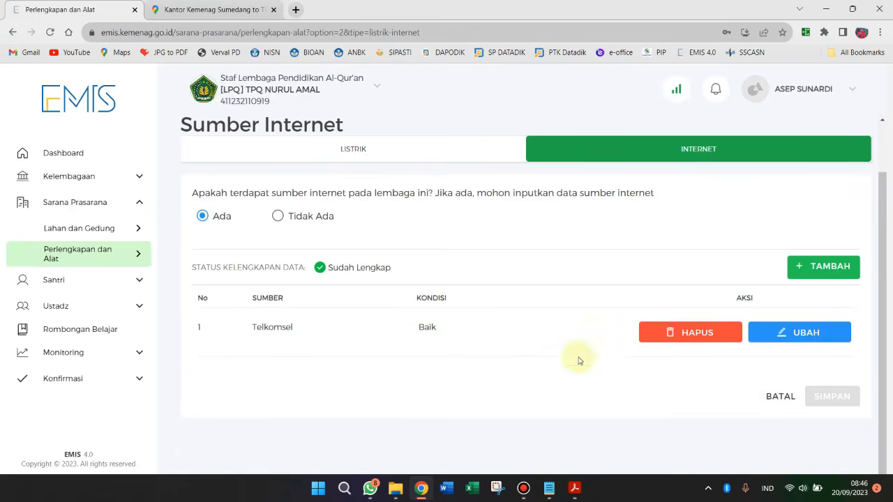
scroll(418, 299, up, 2)
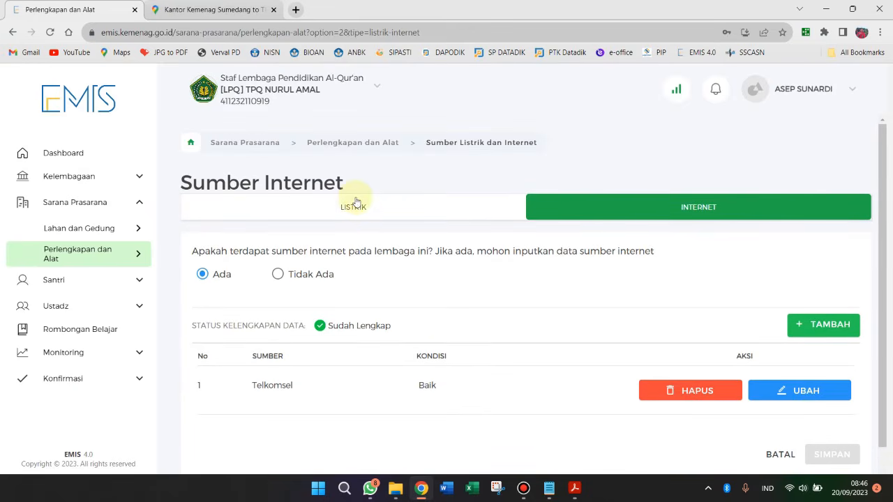
- Switch back to the Listrik tab, then open the Sarana Prasarana list showing Papan Tulis
click(390, 208)
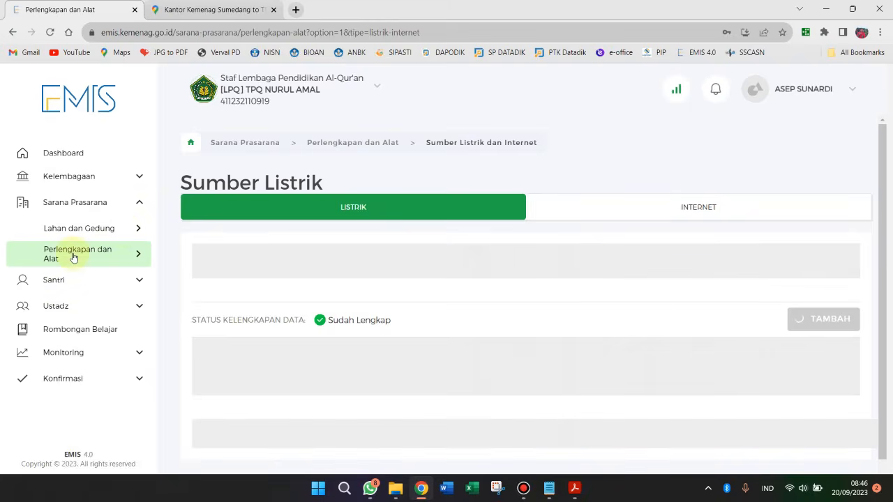
mouse_move(112, 254)
click(202, 282)
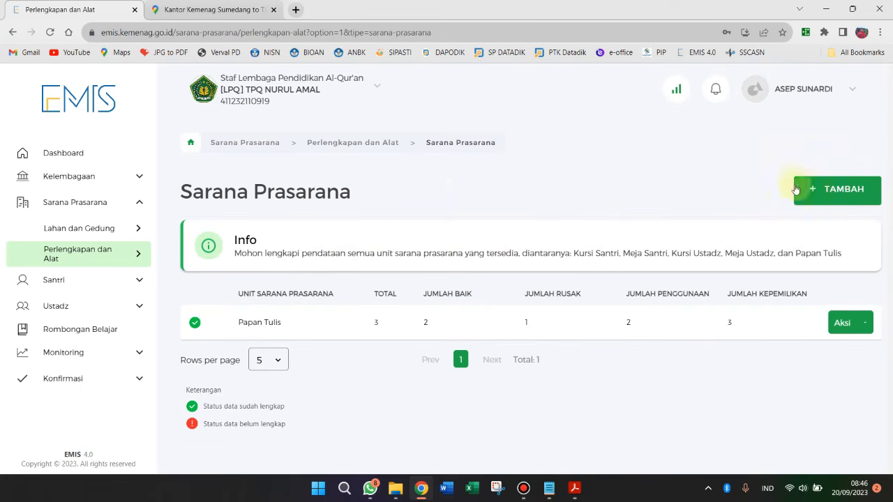
- Repeatedly open and close the add-facility form while the unit list stays empty
click(825, 193)
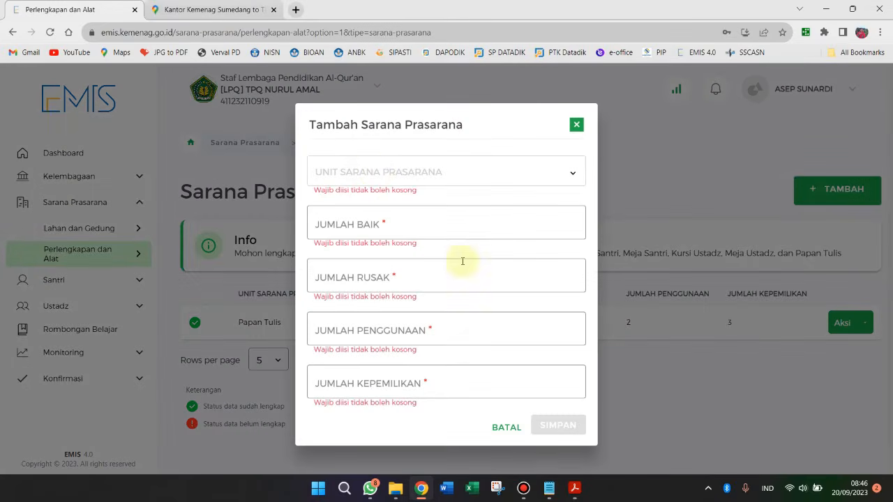
click(456, 174)
click(402, 181)
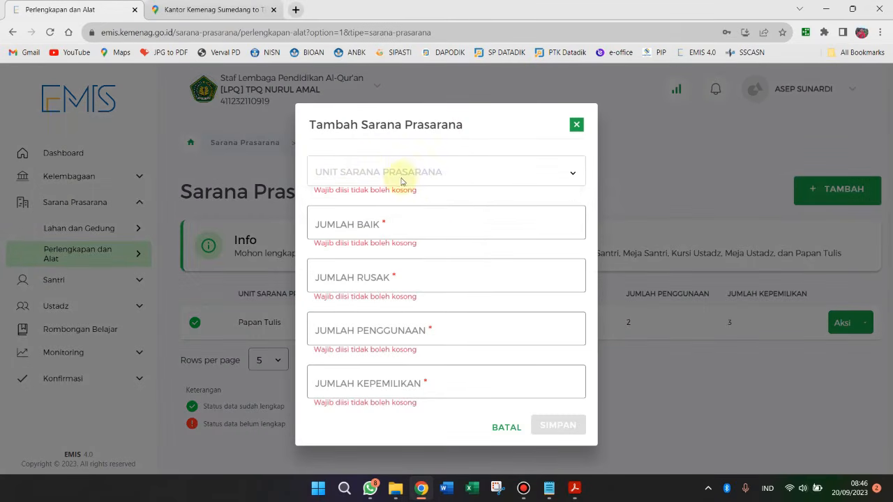
click(421, 177)
click(549, 174)
click(570, 174)
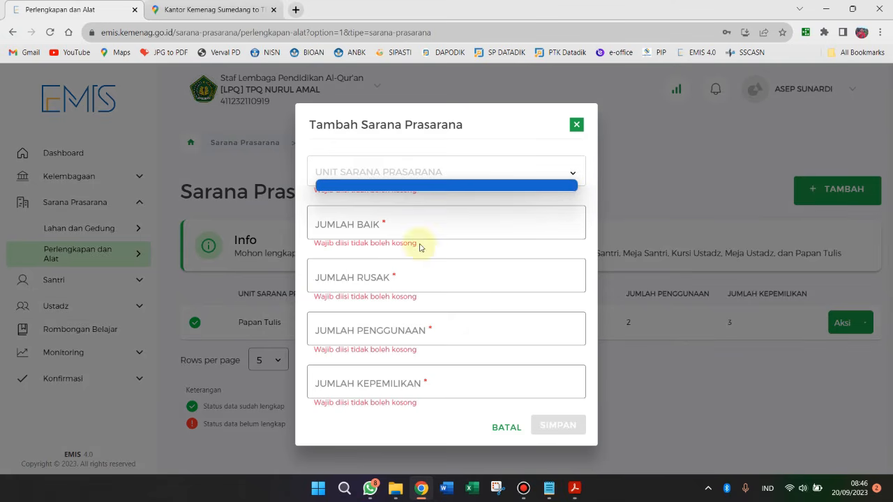
click(355, 190)
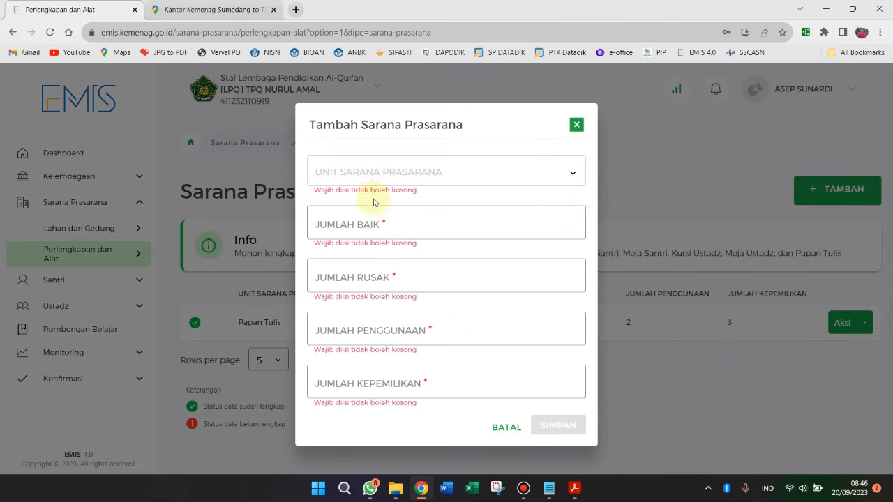
click(577, 122)
click(838, 190)
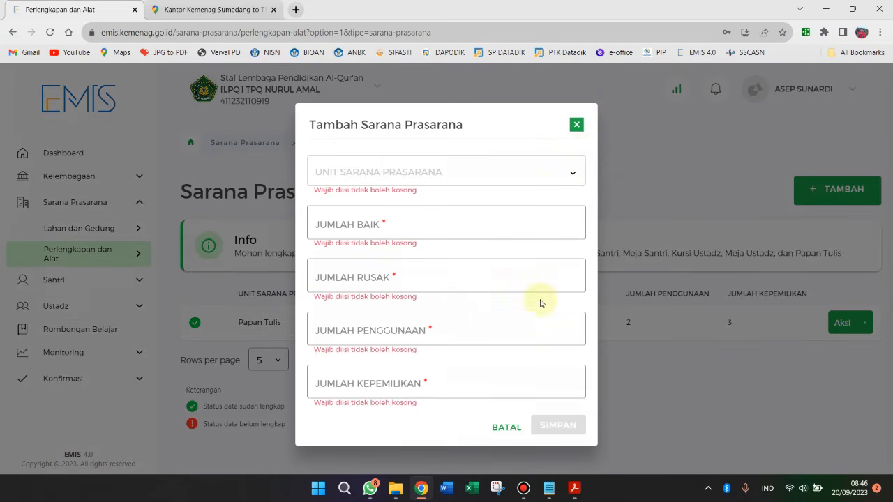
click(404, 210)
click(411, 174)
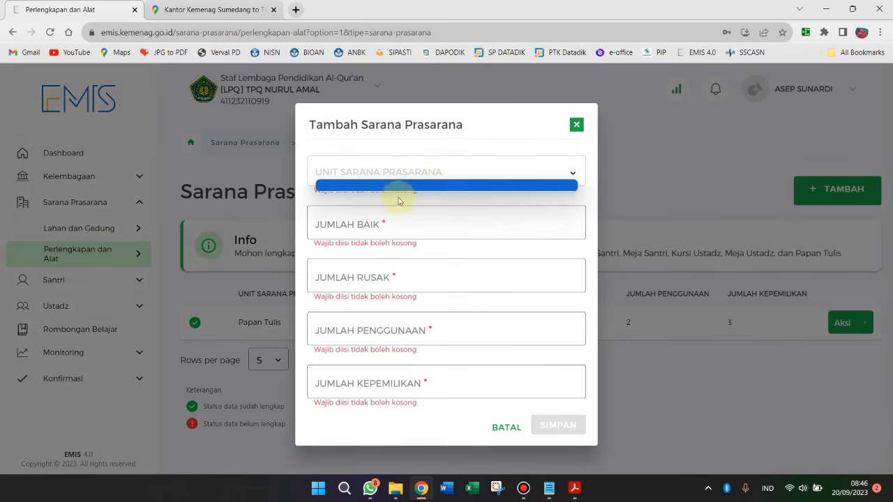
click(567, 173)
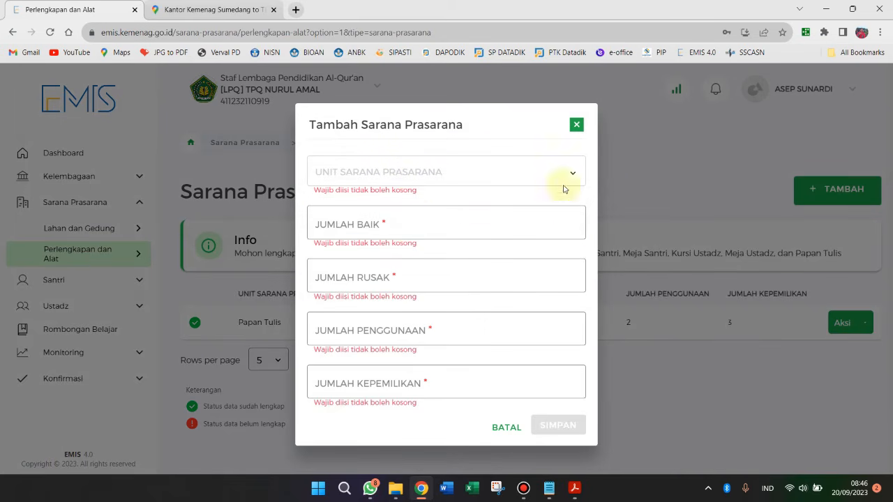
click(577, 126)
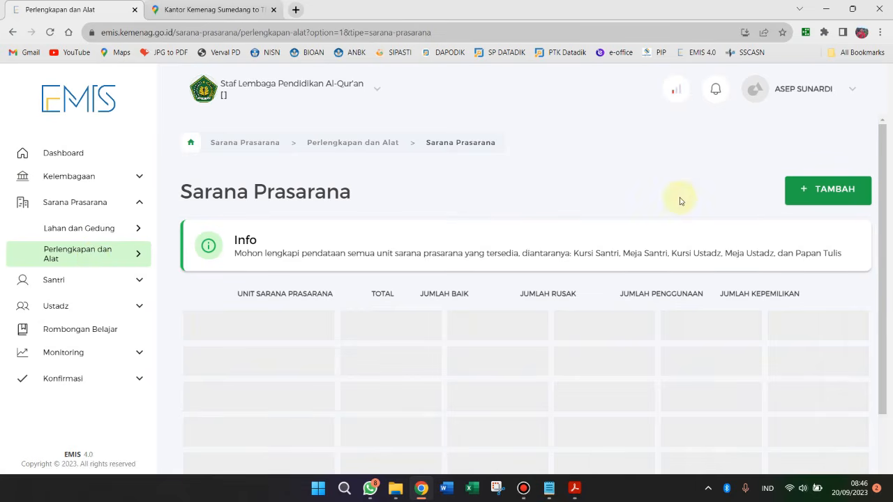
click(830, 197)
click(538, 179)
click(522, 185)
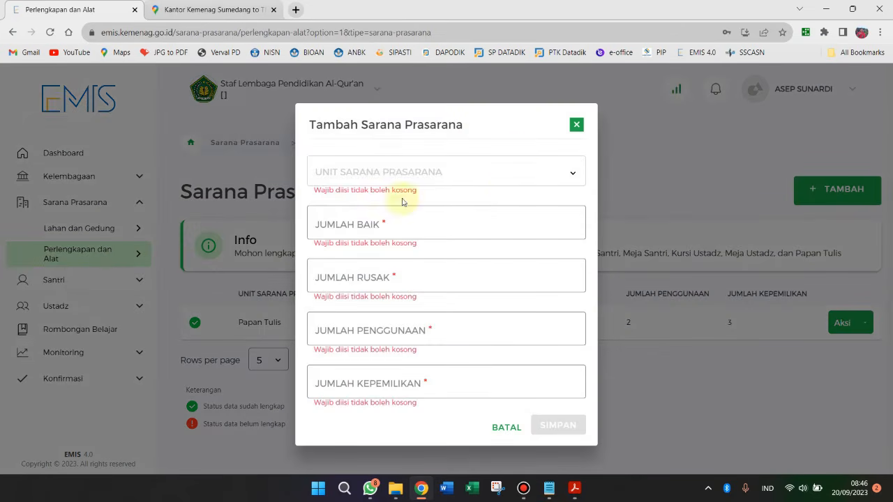
click(484, 175)
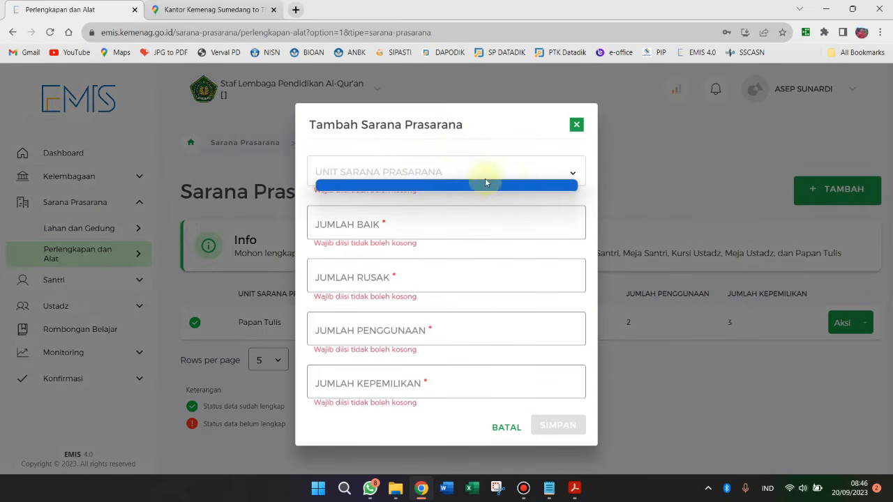
click(522, 173)
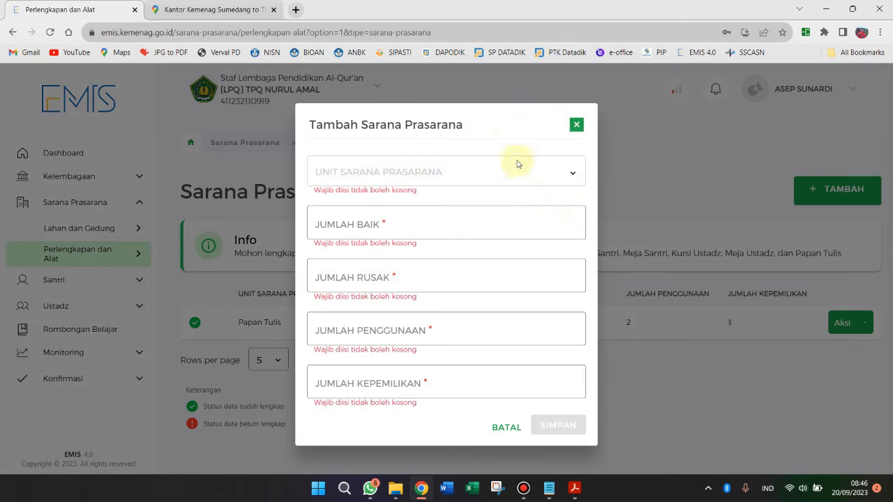
click(439, 177)
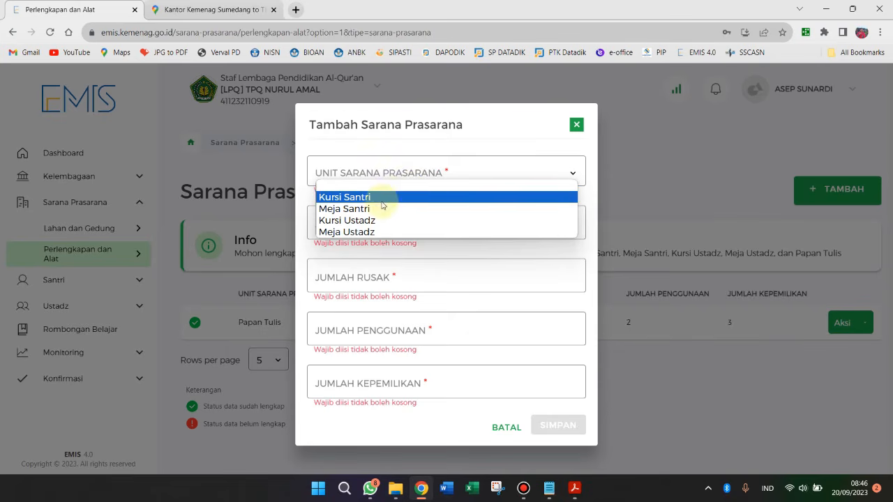
click(574, 125)
click(576, 124)
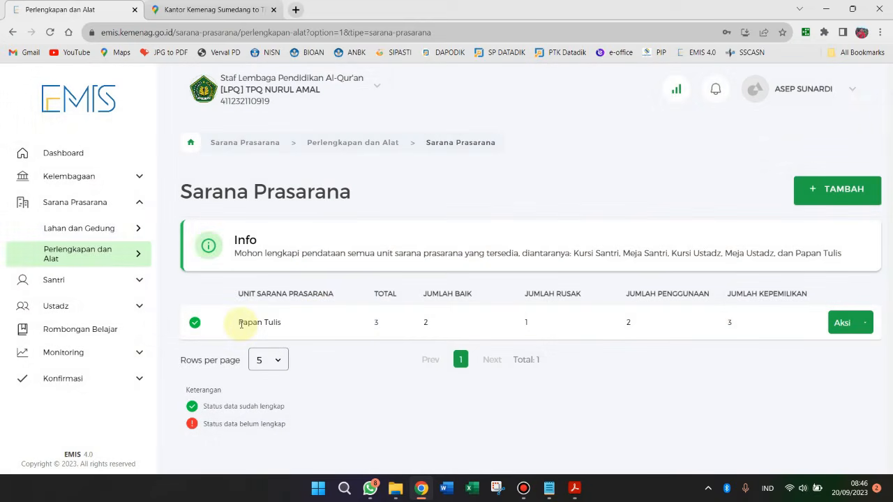
drag(240, 323, 286, 326)
- Start a fresh facility entry and choose Meja Santri as the unit
click(809, 189)
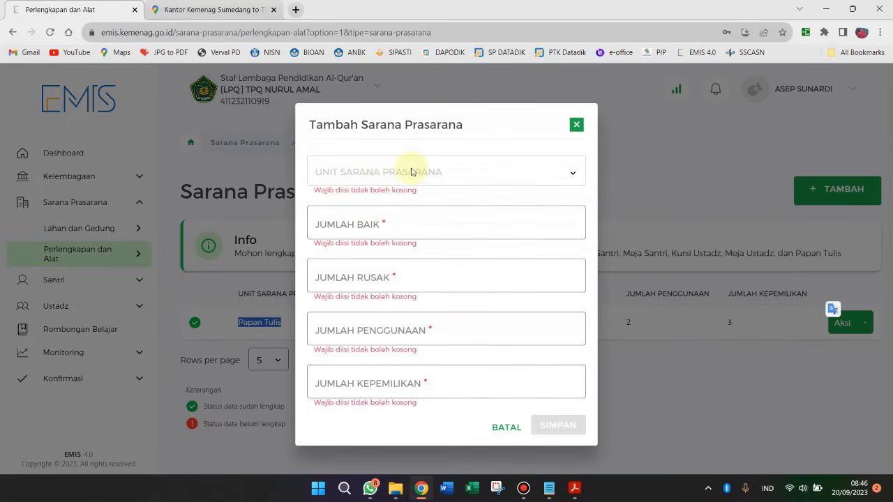
click(411, 171)
click(573, 174)
click(572, 176)
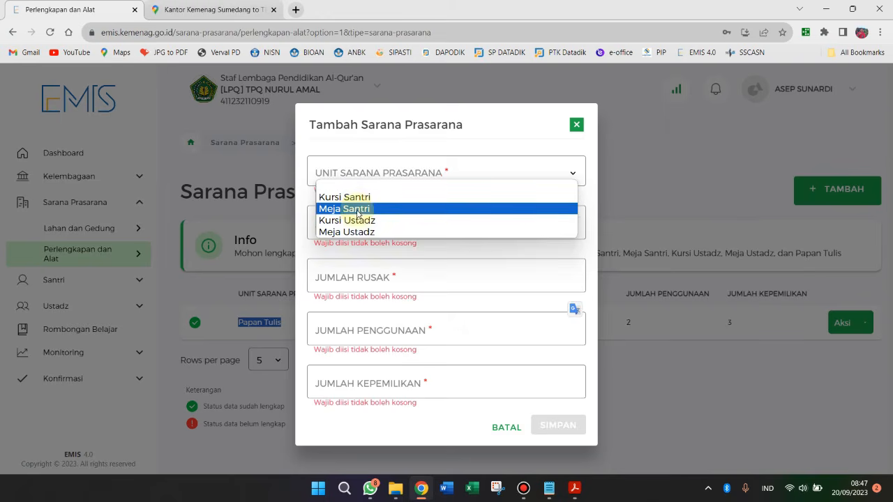
click(347, 208)
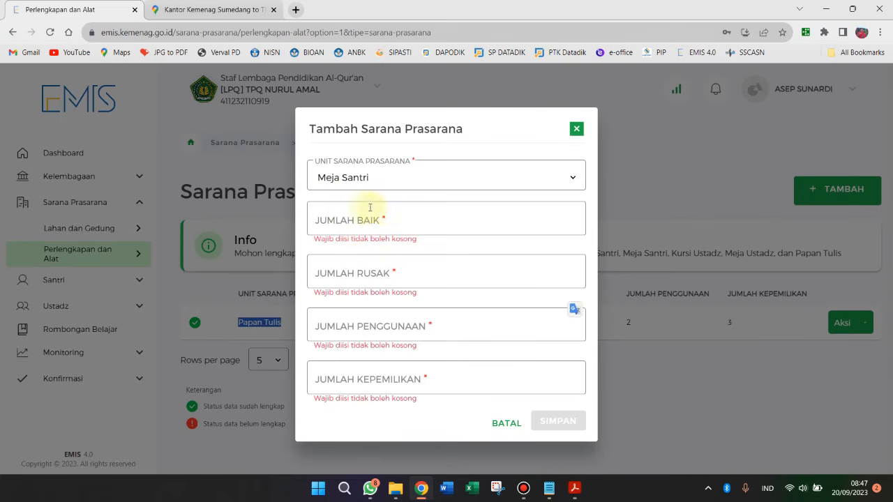
- Enter Meja Santri counts 30 good, 2 damaged, 30 used, 32 owned, then cancel with BATAL
click(340, 222)
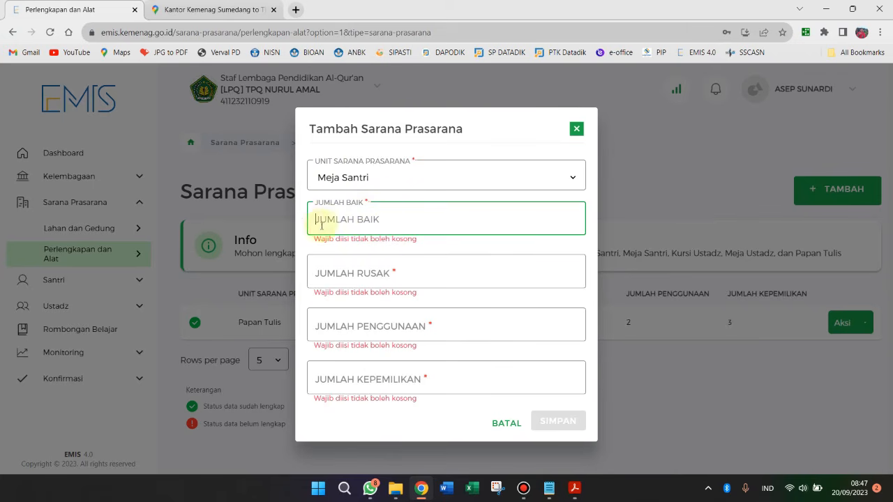
text(30)
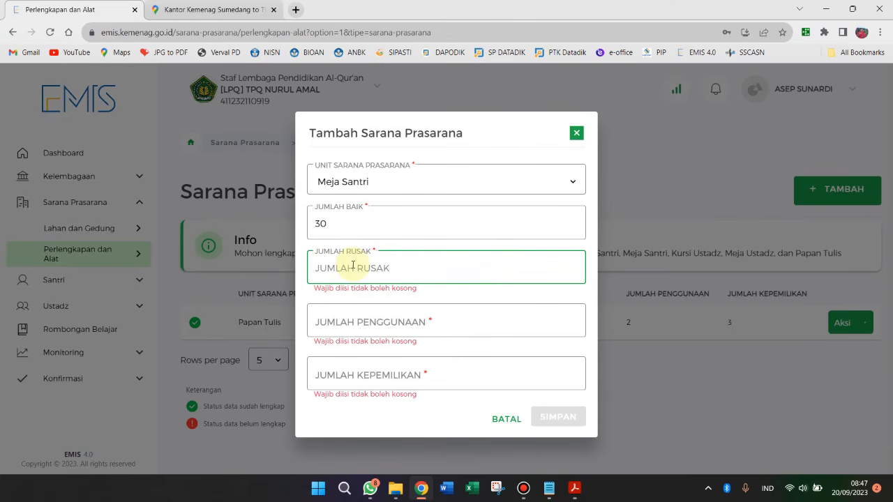
text(0)
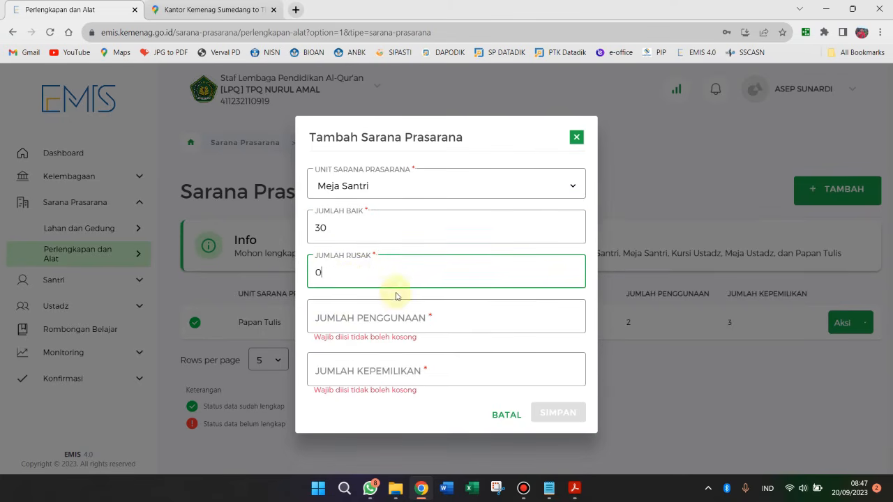
key(BackSpace)
text(2)
click(388, 324)
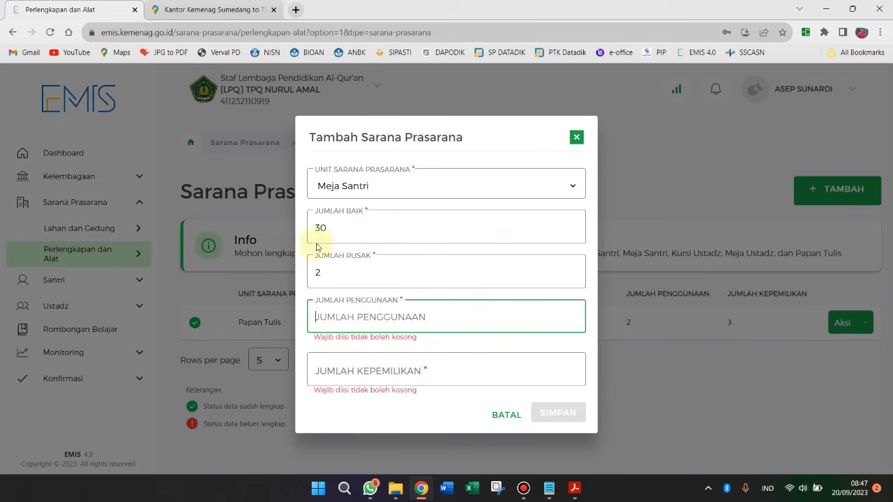
text(30)
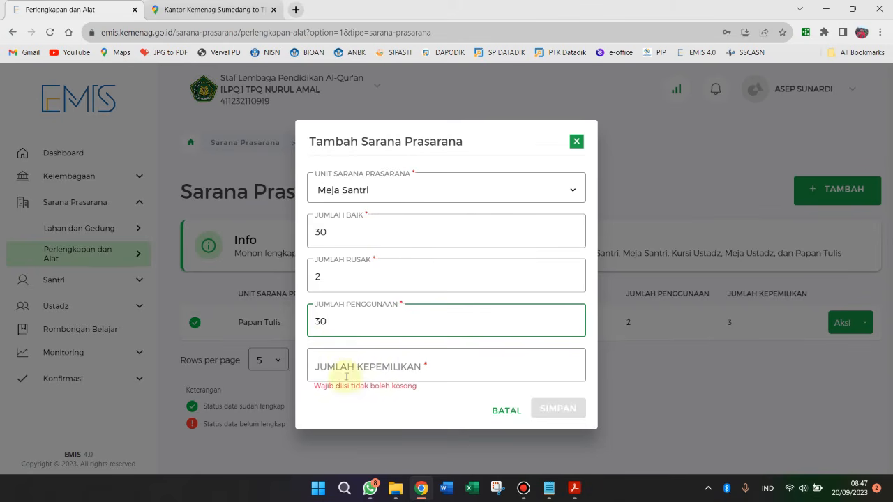
click(346, 367)
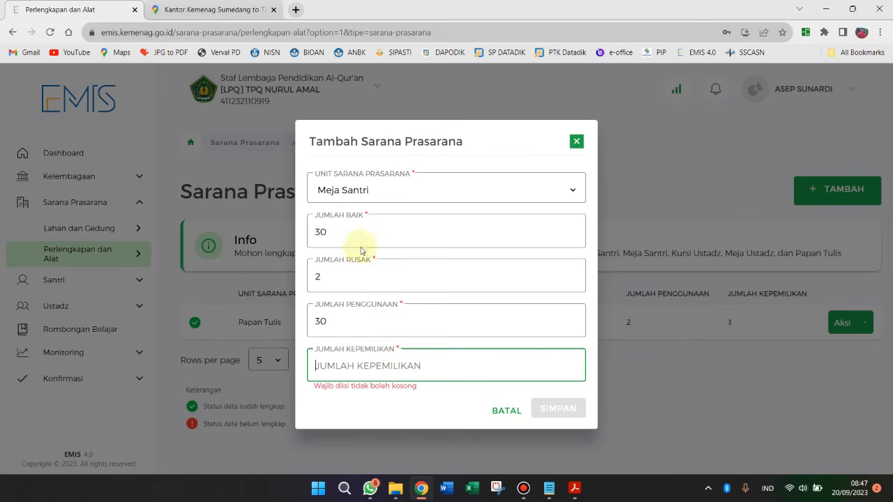
text(32)
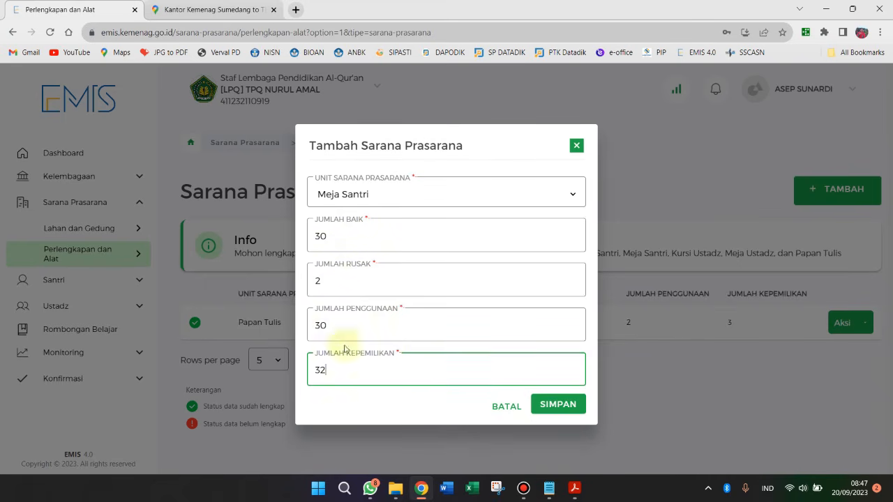
click(411, 403)
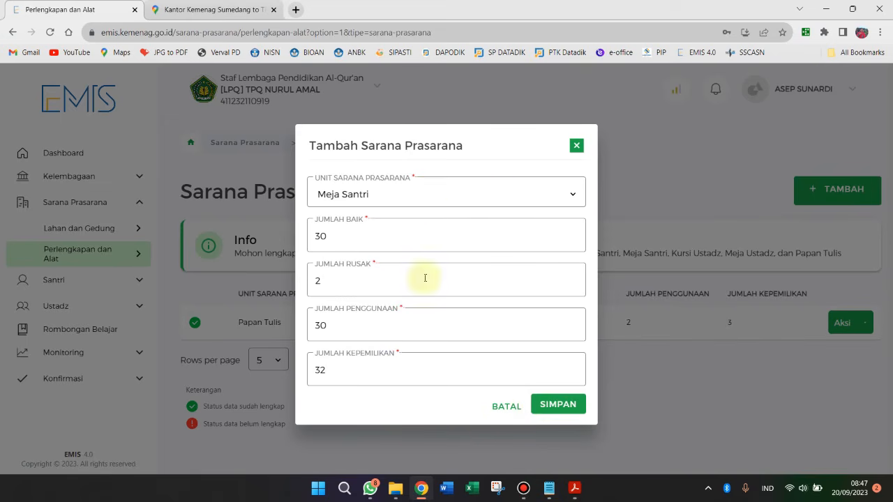
click(508, 416)
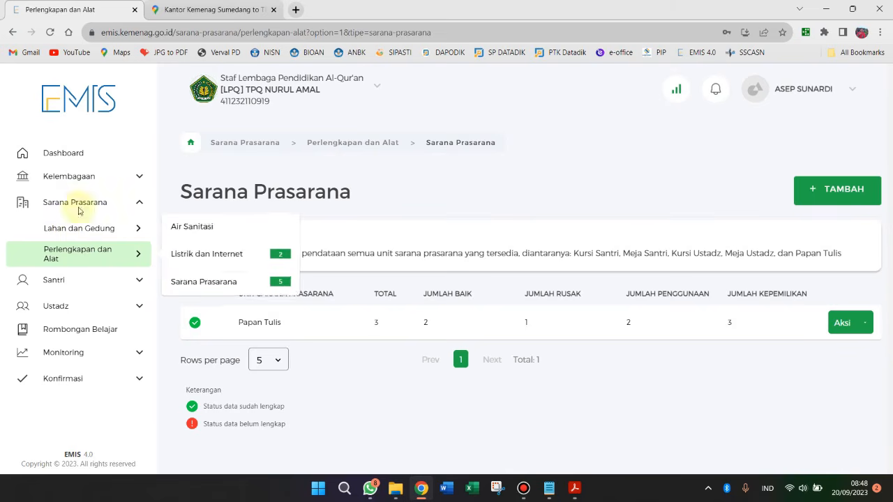
- Go through the sidebar's Sarana Prasarana and Perlengkapan dan Alat menus to Air Sanitasi
click(82, 178)
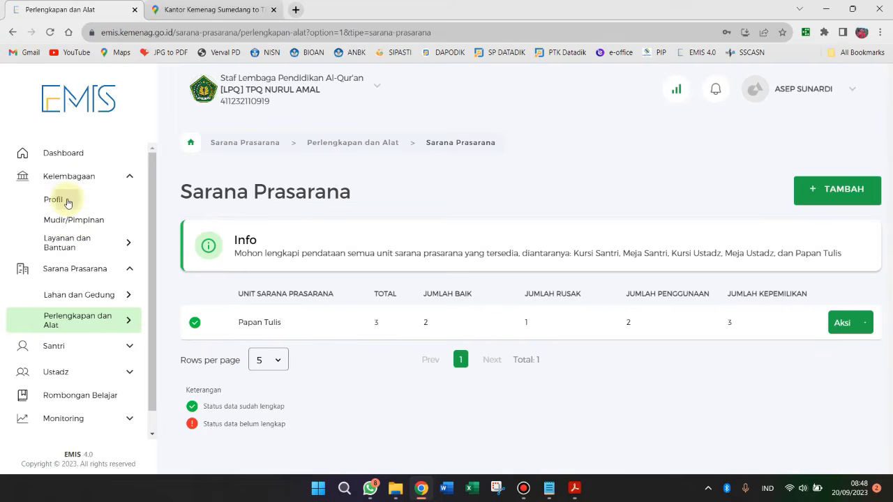
click(63, 201)
click(67, 221)
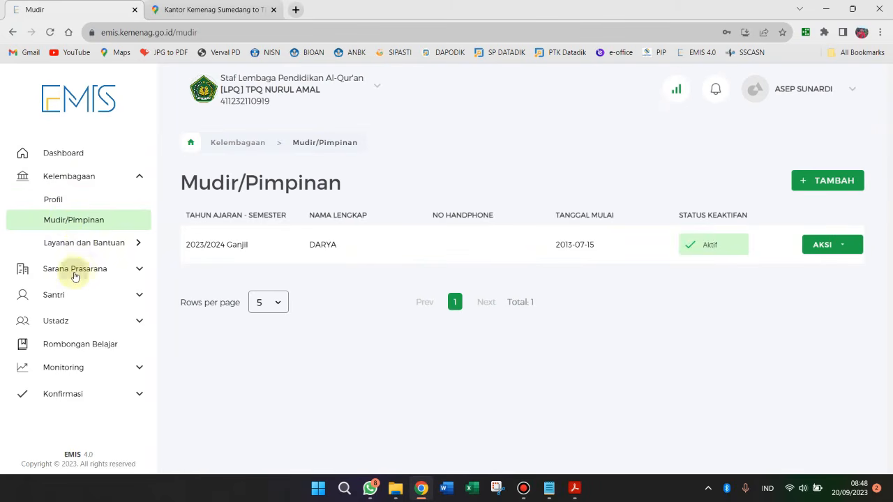
click(74, 270)
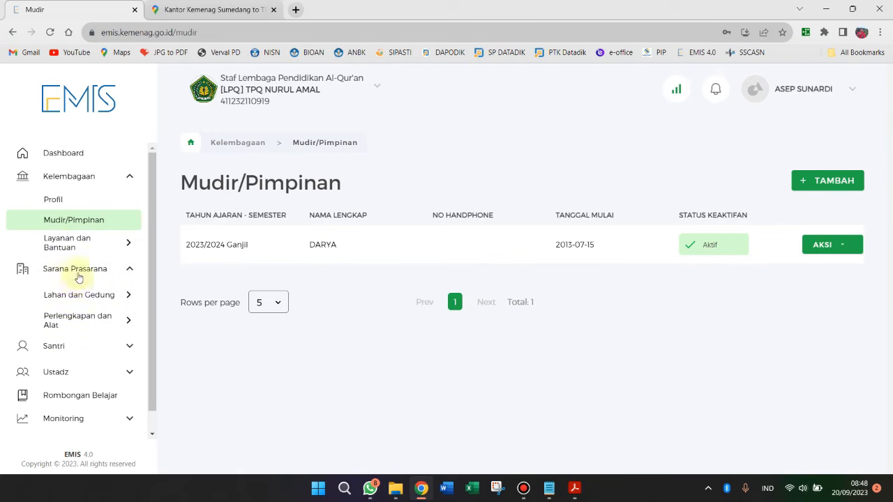
click(72, 298)
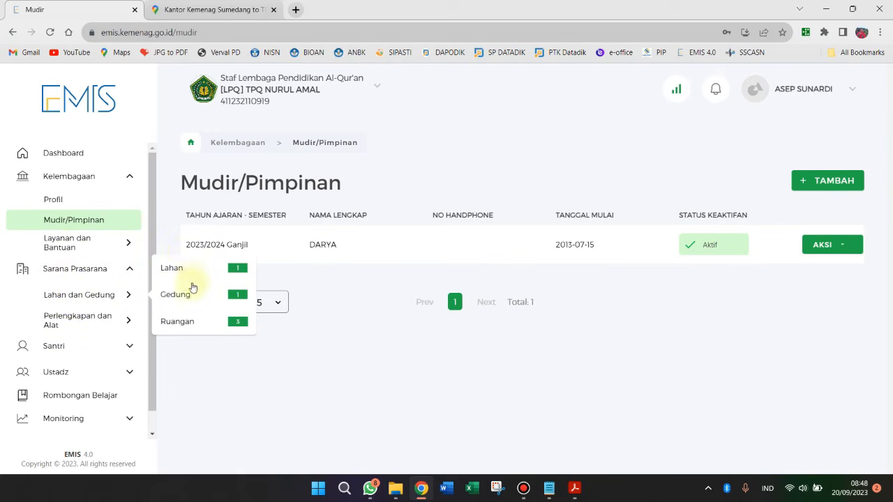
click(78, 321)
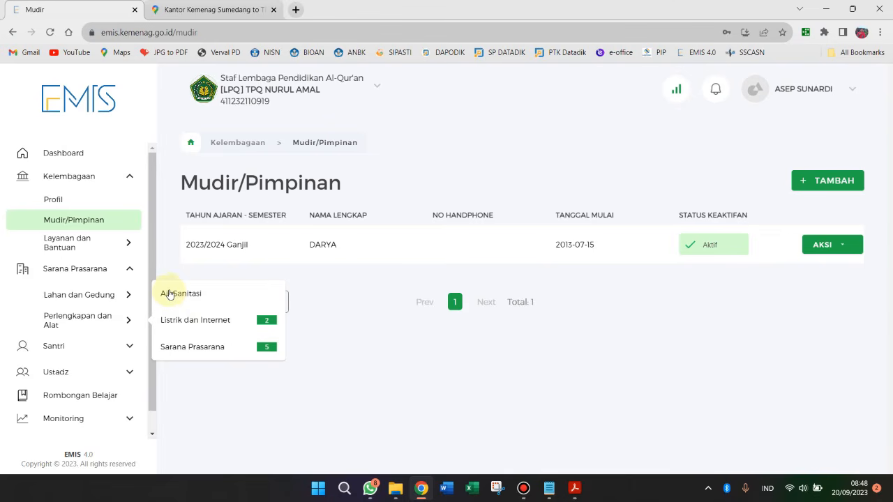
click(197, 297)
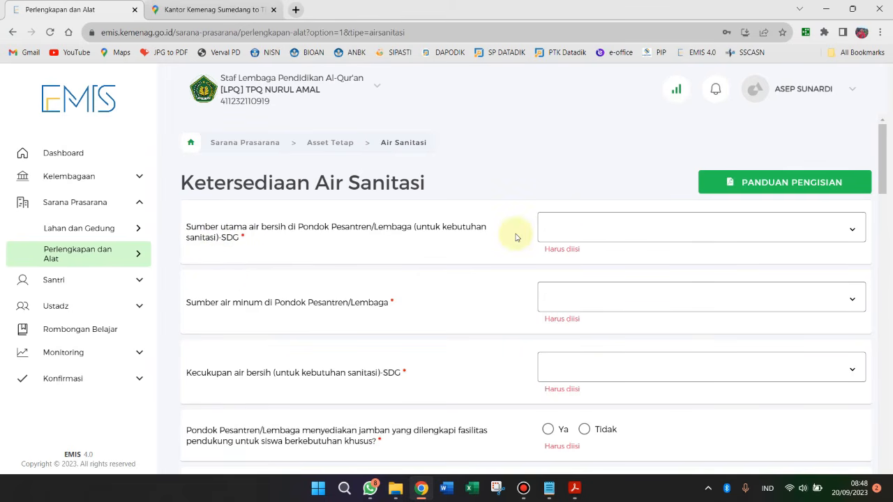
- Set the main clean-water source to Ledeng/PAM
scroll(705, 307, down, 4)
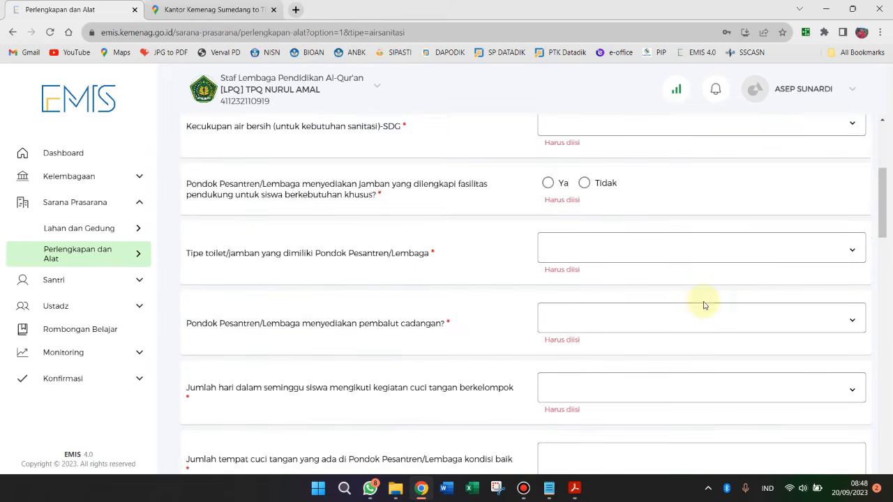
scroll(704, 305, up, 3)
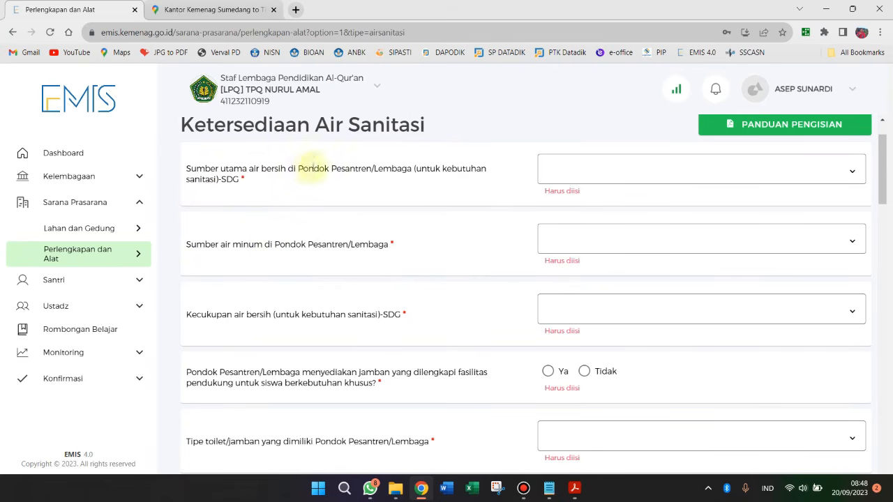
click(593, 174)
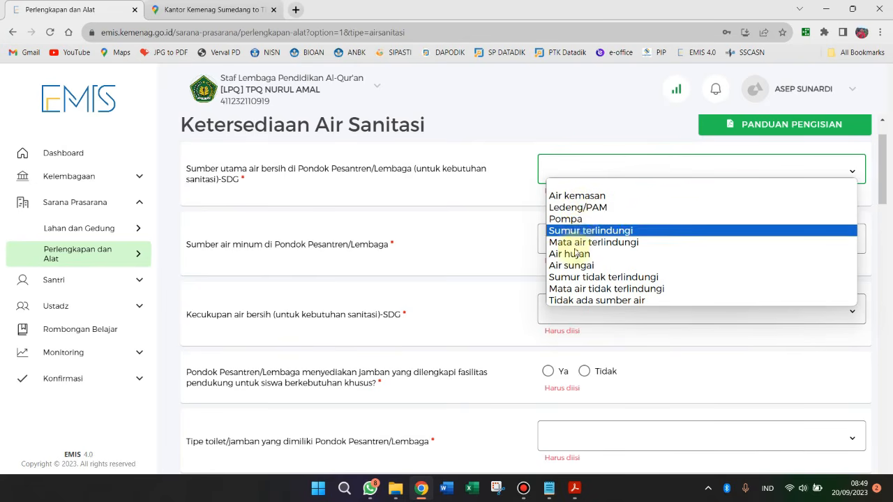
click(577, 210)
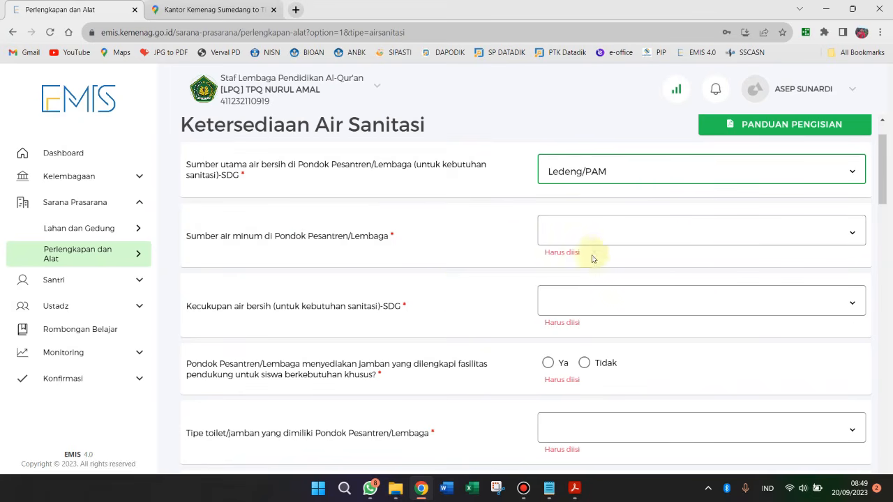
- Set drinking water to Disediakan oleh santri and water adequacy to Cukup setiap saat
click(667, 243)
click(632, 233)
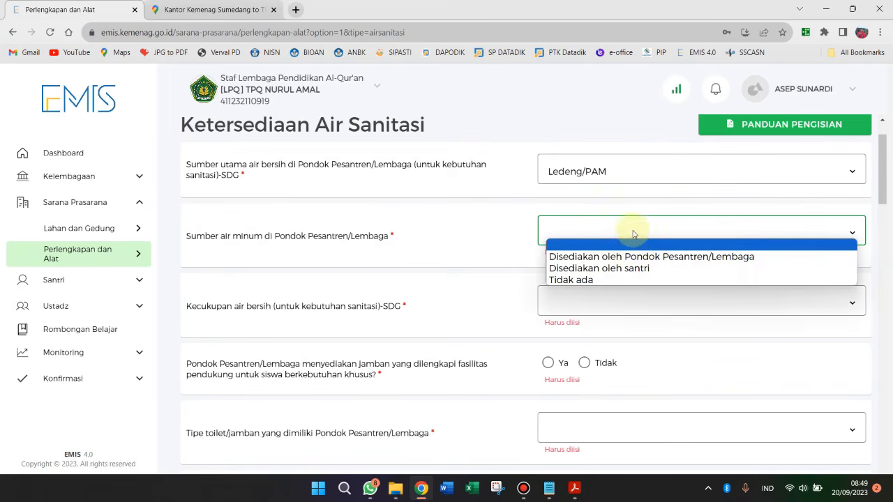
click(606, 281)
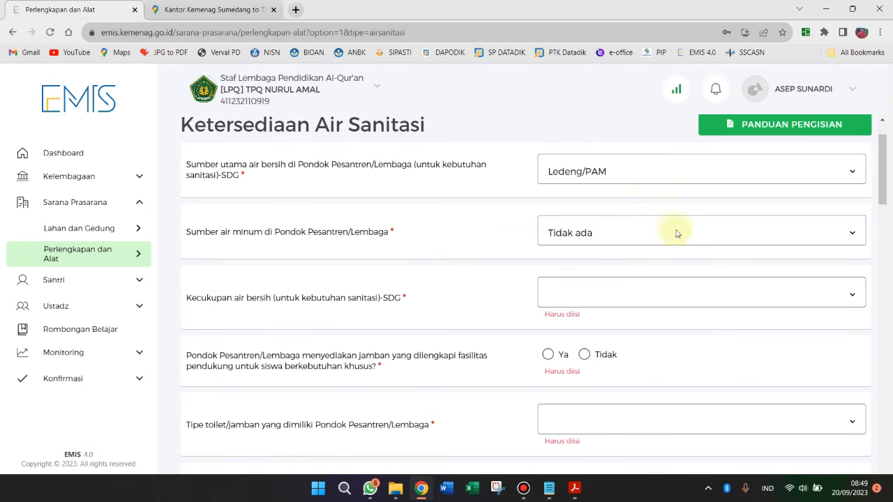
click(627, 235)
click(597, 269)
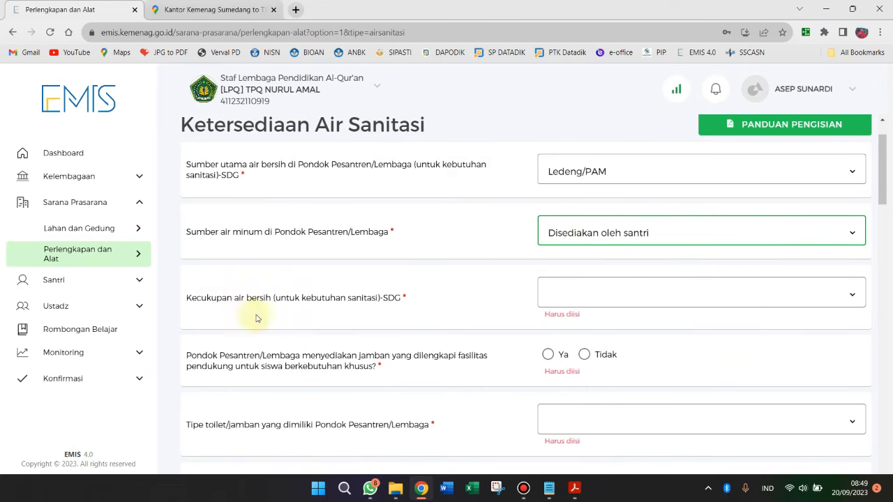
click(663, 295)
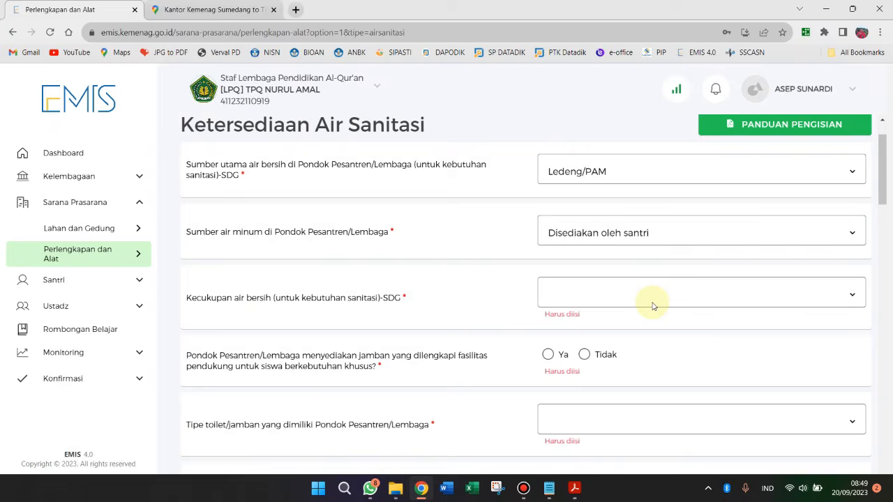
click(590, 305)
click(578, 321)
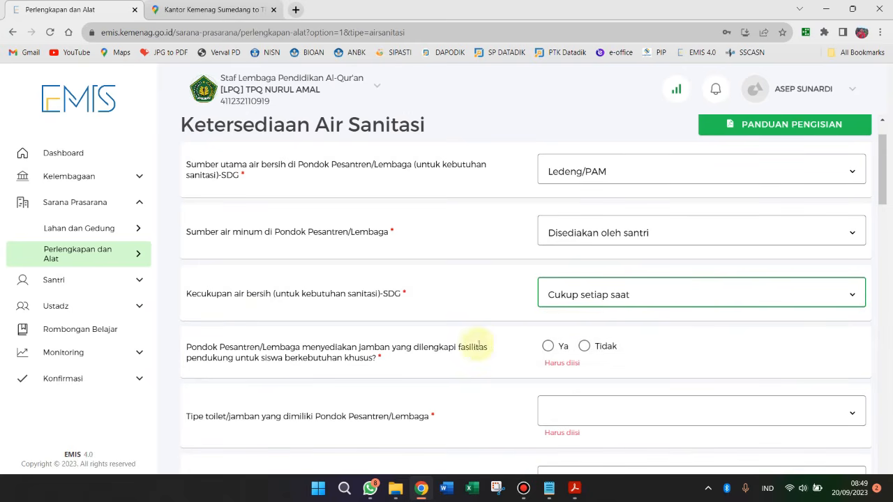
- Answer Tidak for special-needs toilets and set toilet type to Cubluk tanpa tutup
scroll(501, 328, down, 2)
scroll(500, 327, up, 1)
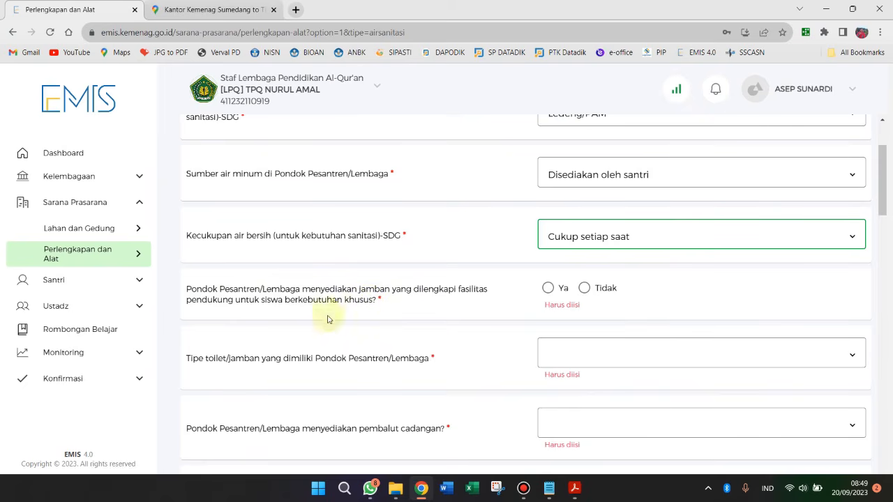
click(584, 288)
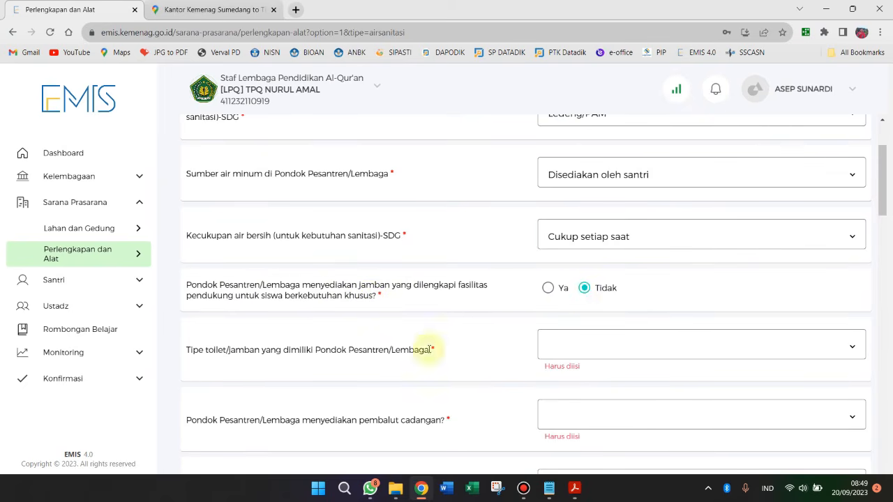
scroll(560, 330, down, 1)
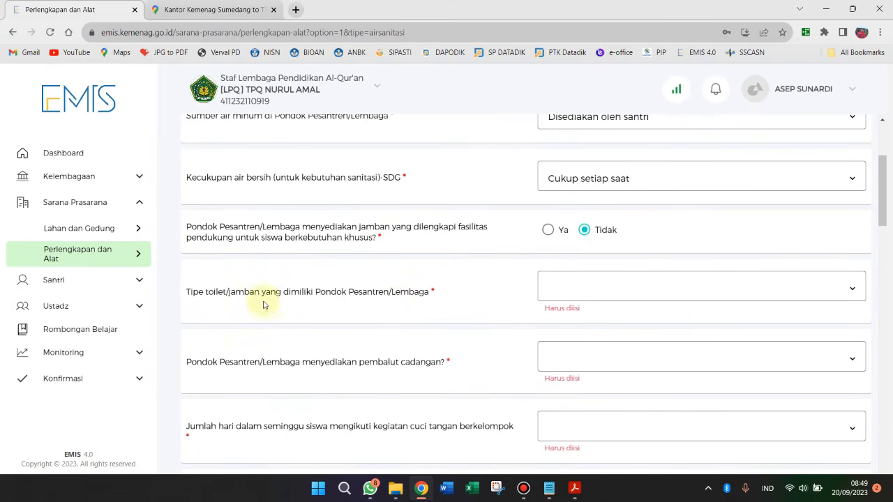
click(852, 289)
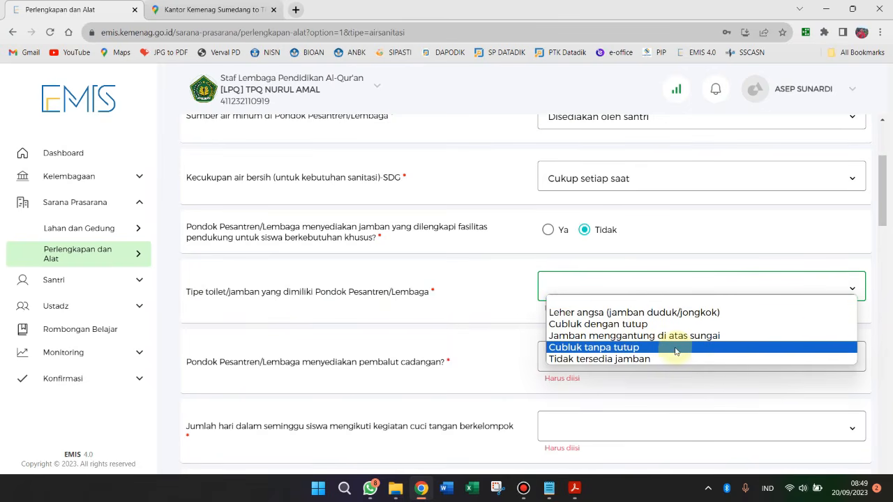
click(631, 347)
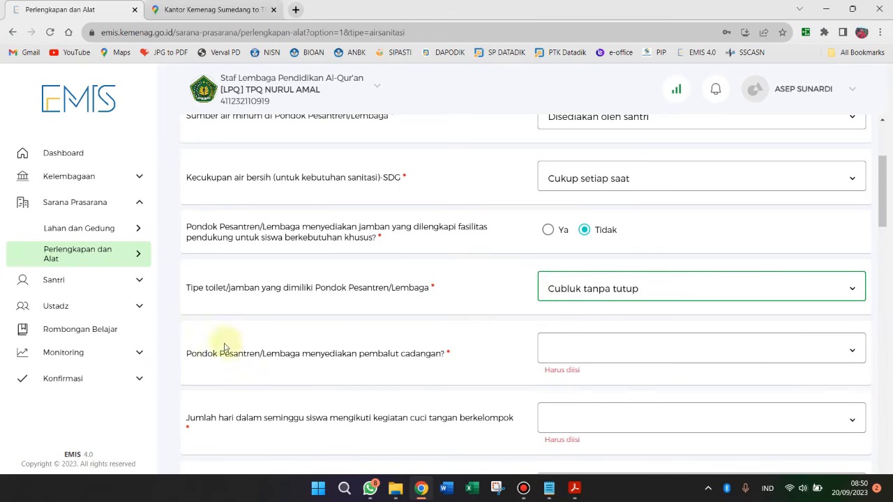
scroll(238, 336, down, 1)
click(782, 230)
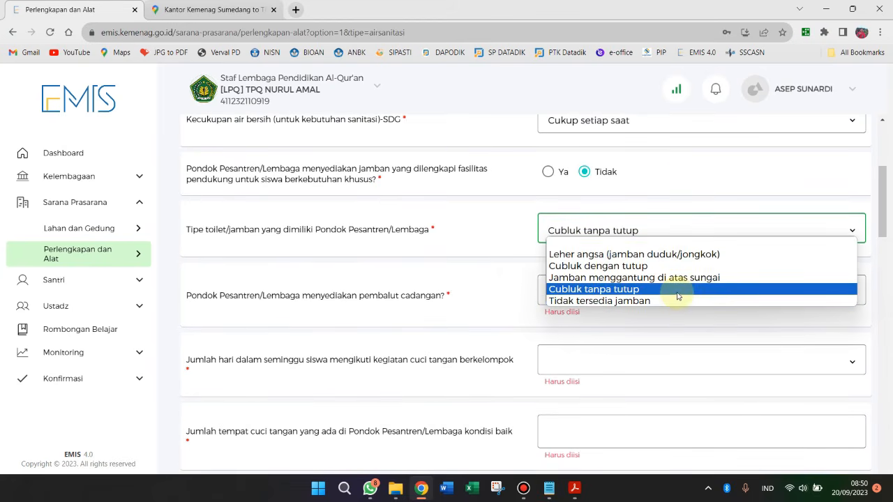
click(645, 288)
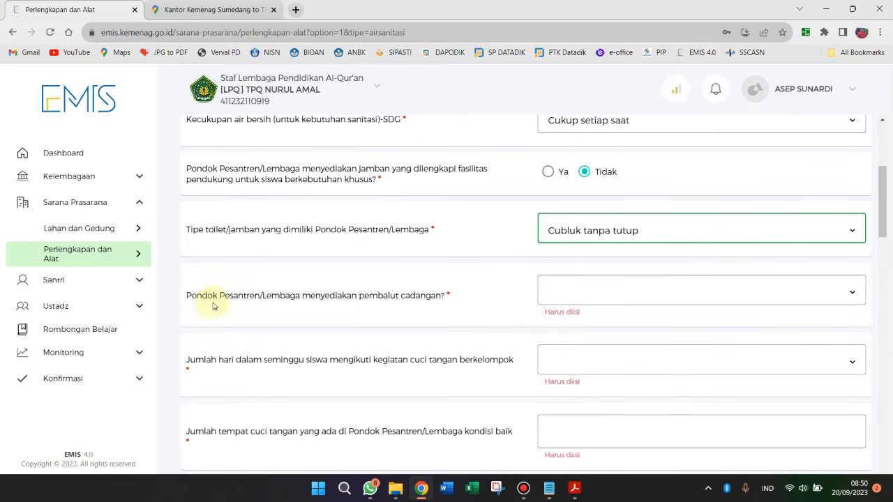
- Answer Tidak for providing spare sanitary pads
click(648, 298)
click(605, 315)
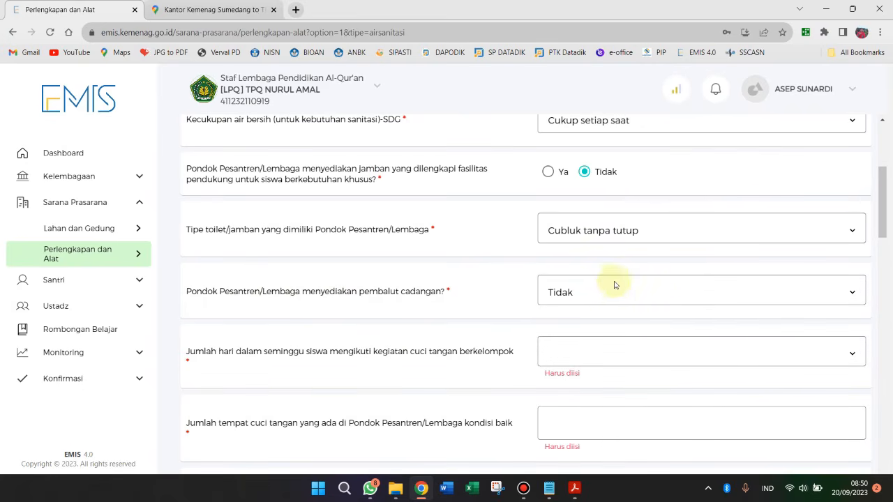
click(610, 294)
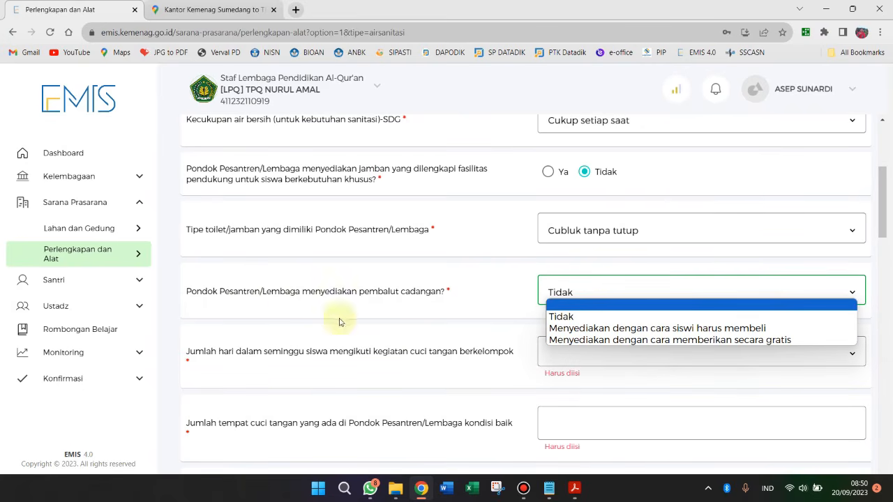
click(497, 283)
scroll(645, 286, down, 2)
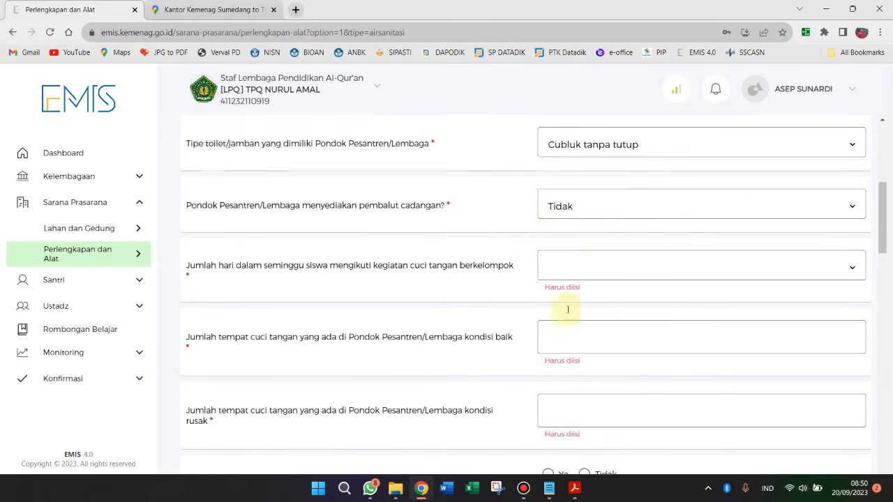
scroll(428, 299, up, 2)
scroll(427, 299, up, 3)
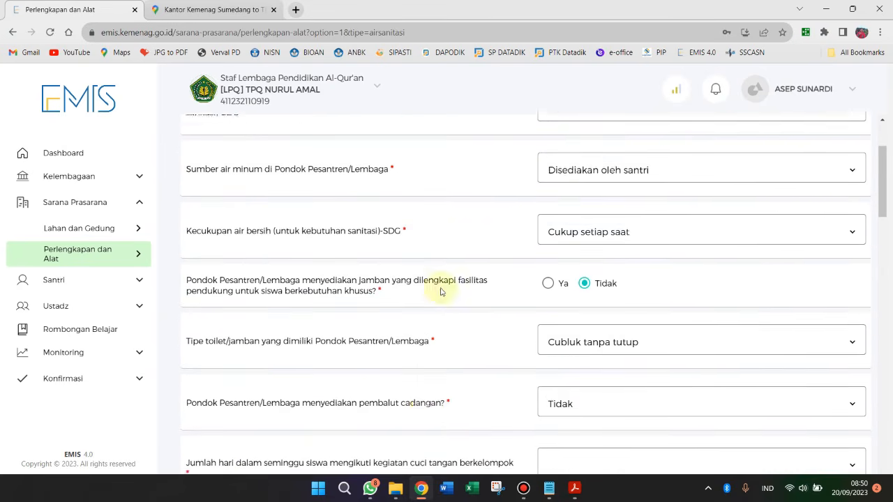
scroll(311, 235, down, 5)
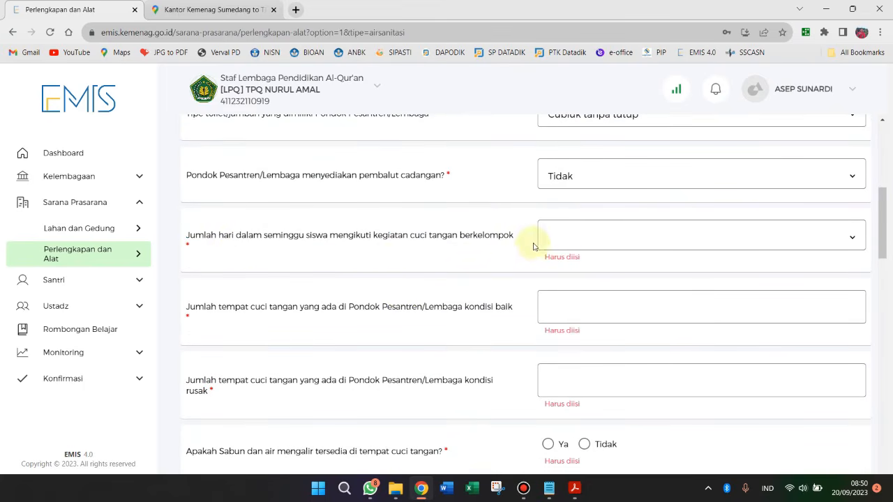
- Record 5 group handwashing days weekly, with 2 good and 0 broken handwashing stations
click(583, 237)
click(558, 308)
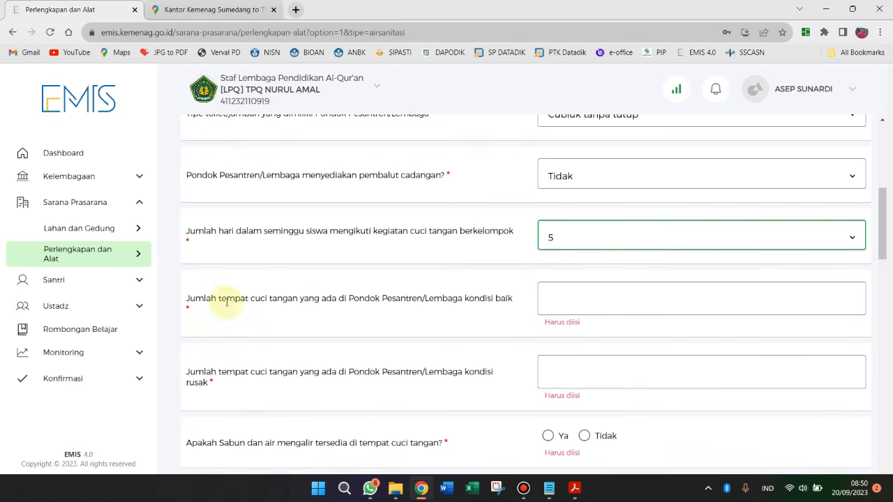
click(605, 300)
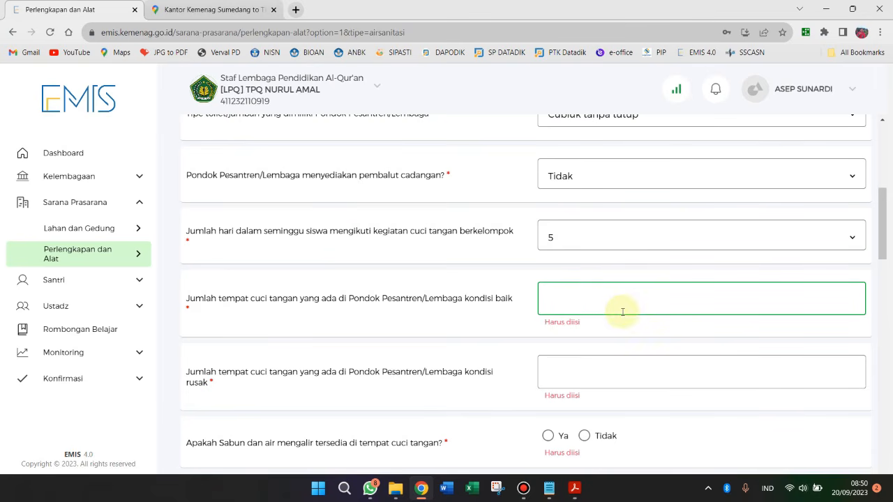
text(2)
click(552, 362)
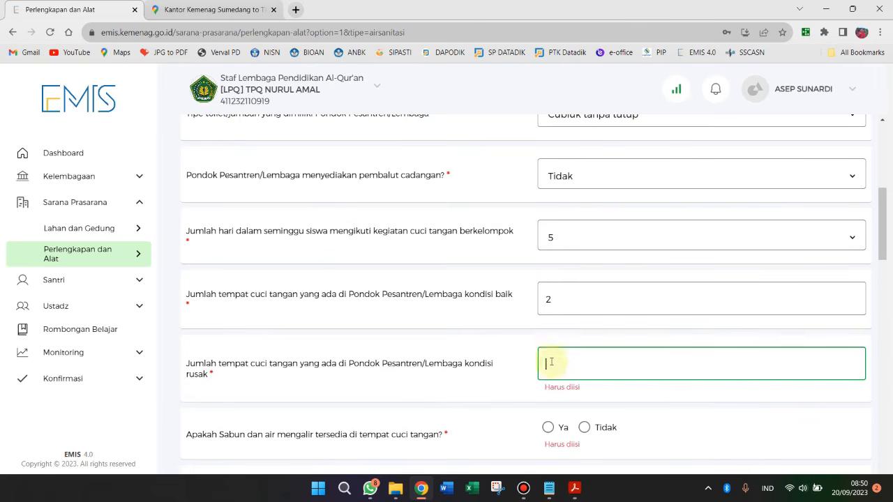
scroll(307, 363, down, 1)
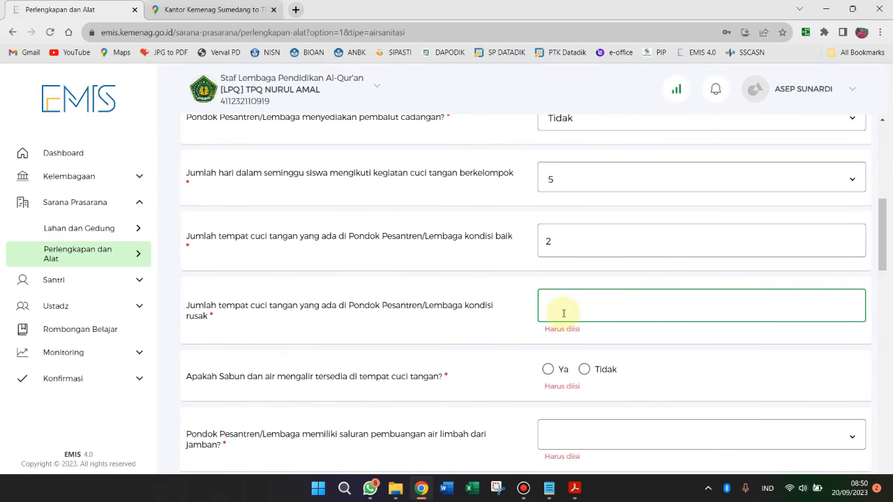
text(0)
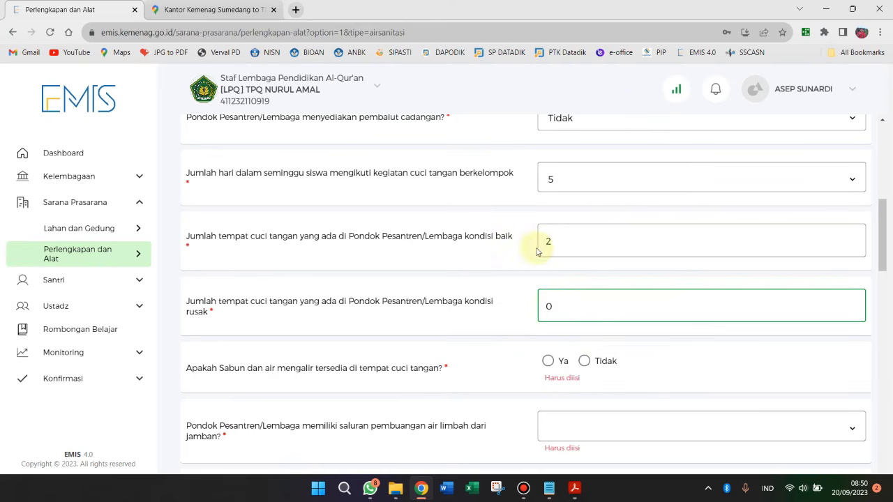
click(568, 239)
click(557, 300)
- Answer Tidak for soap and running water at the handwashing stations
scroll(557, 319, down, 1)
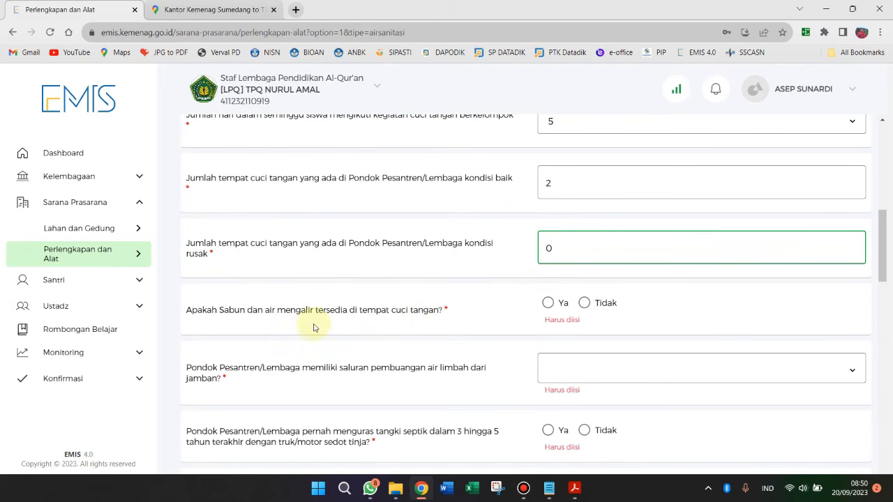
click(584, 303)
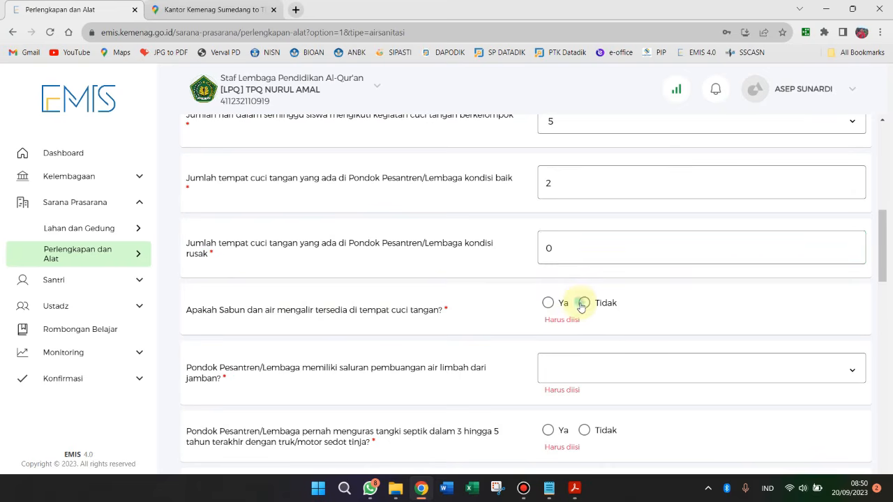
scroll(482, 328, down, 1)
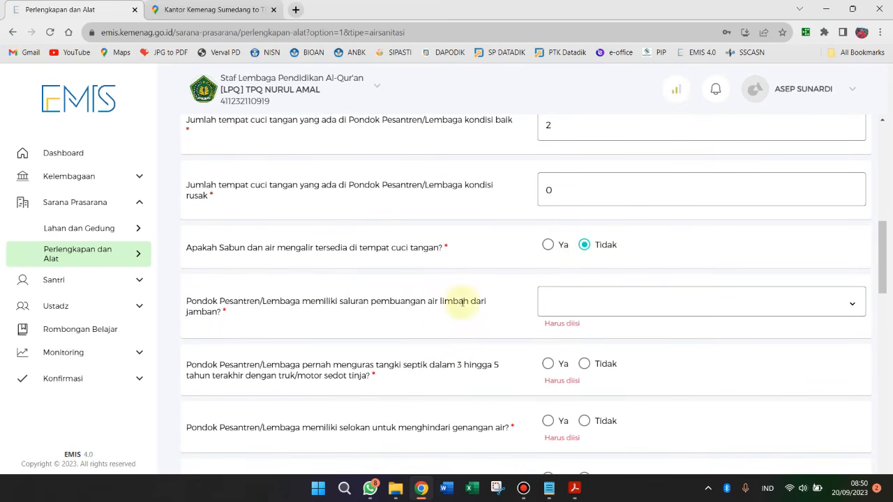
scroll(496, 302, down, 1)
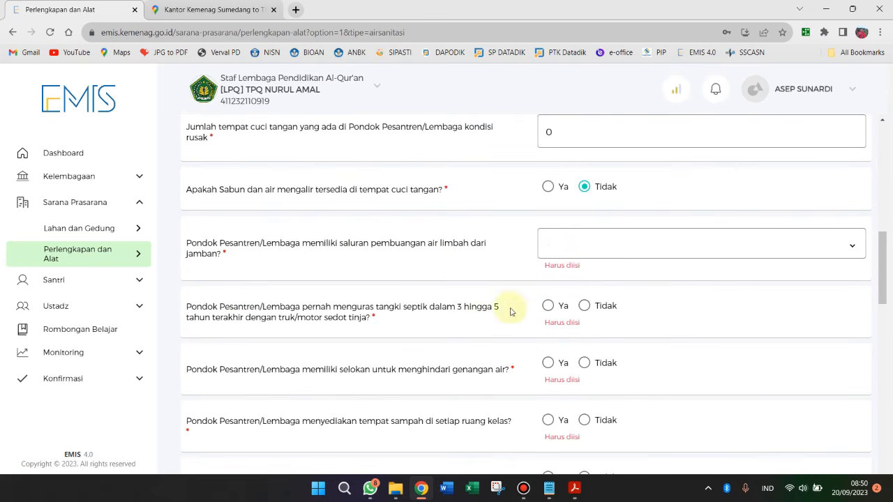
click(841, 246)
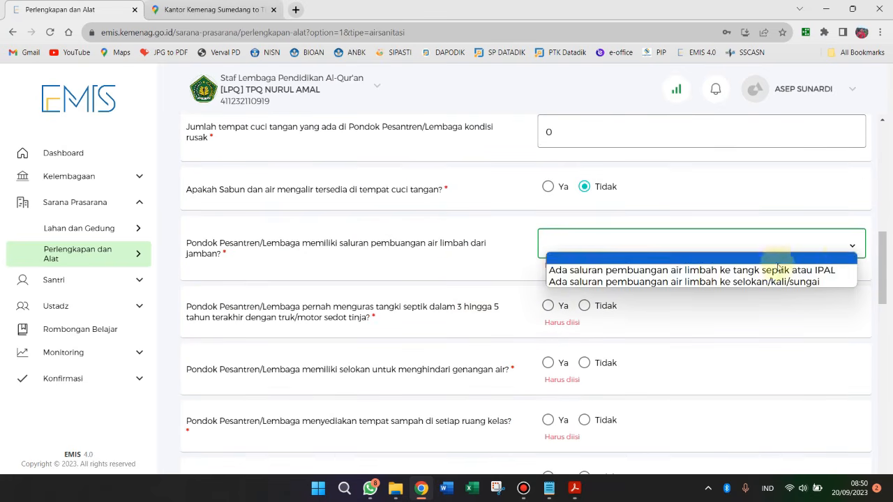
- Select 'Ada saluran pembuangan air limbah ke tangki septik atau IPAL' and answer Tidak for septic emptying
click(713, 272)
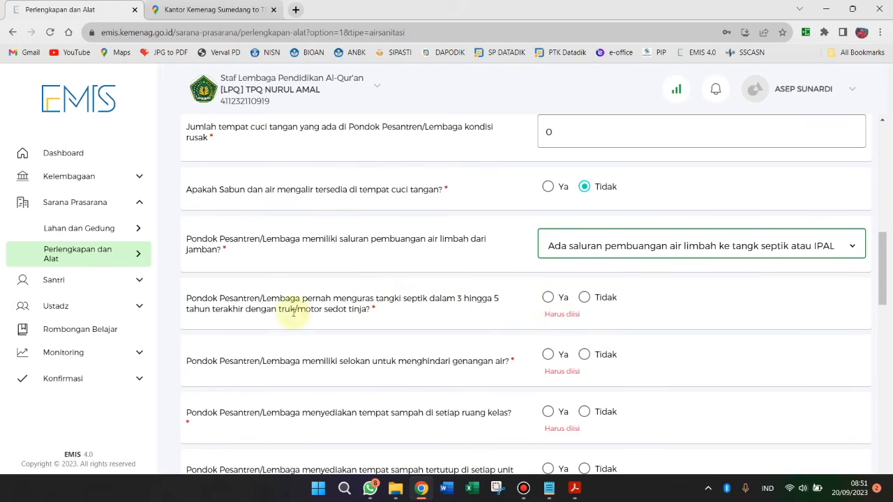
click(583, 298)
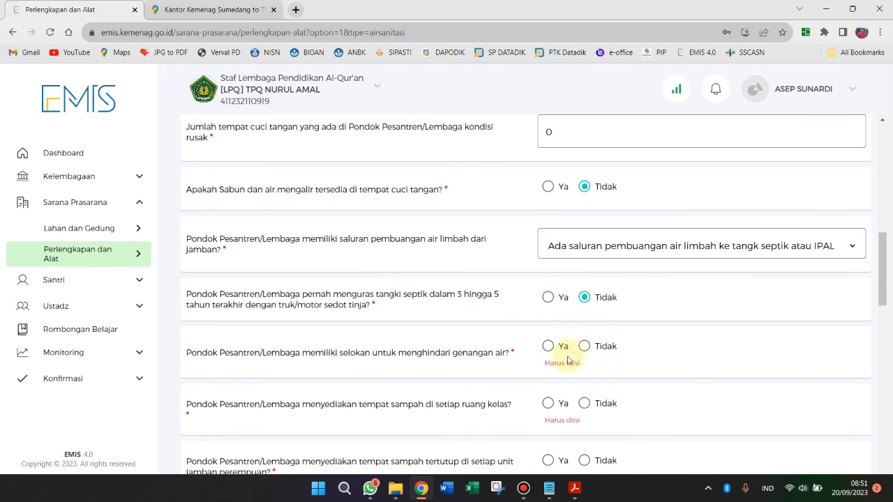
scroll(455, 316, down, 1)
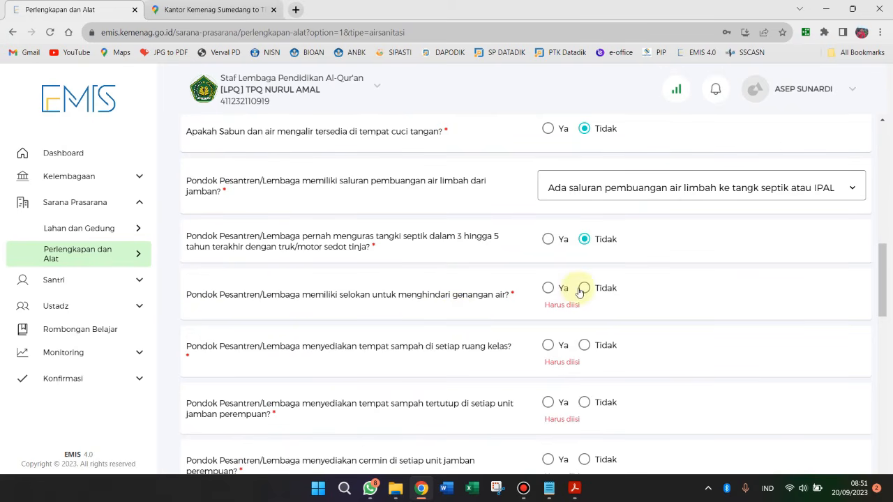
scroll(598, 319, down, 2)
scroll(598, 298, up, 3)
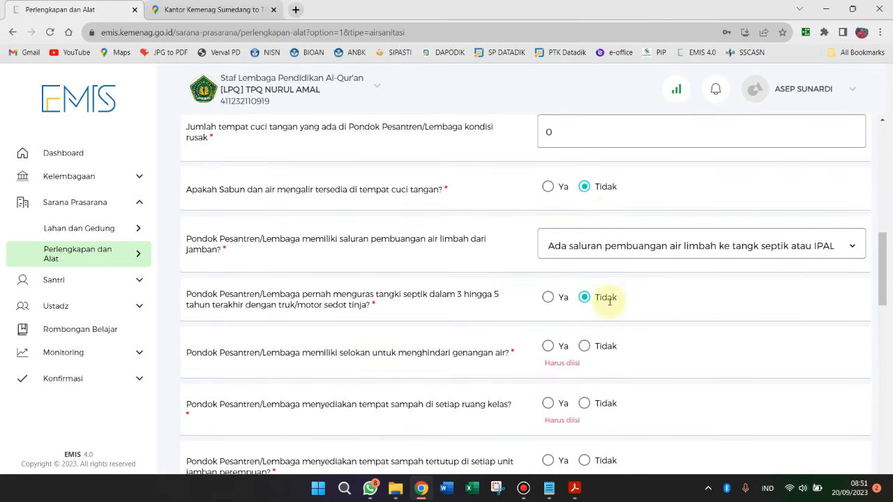
scroll(606, 311, down, 3)
scroll(606, 311, down, 3)
scroll(604, 313, up, 4)
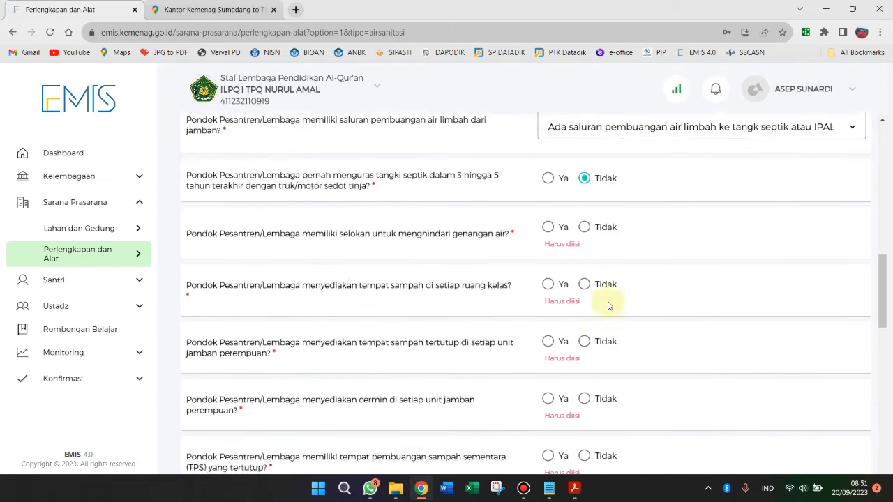
scroll(608, 305, down, 4)
scroll(607, 307, down, 6)
drag(879, 393, 882, 462)
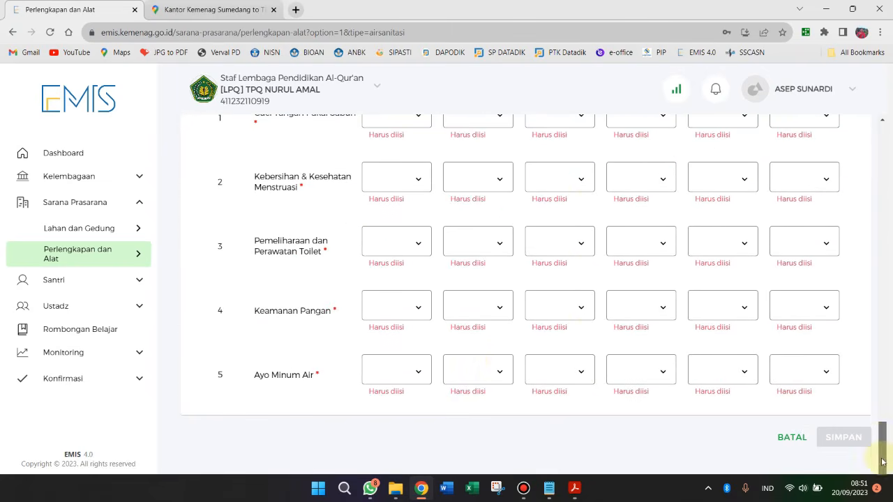
scroll(503, 358, up, 15)
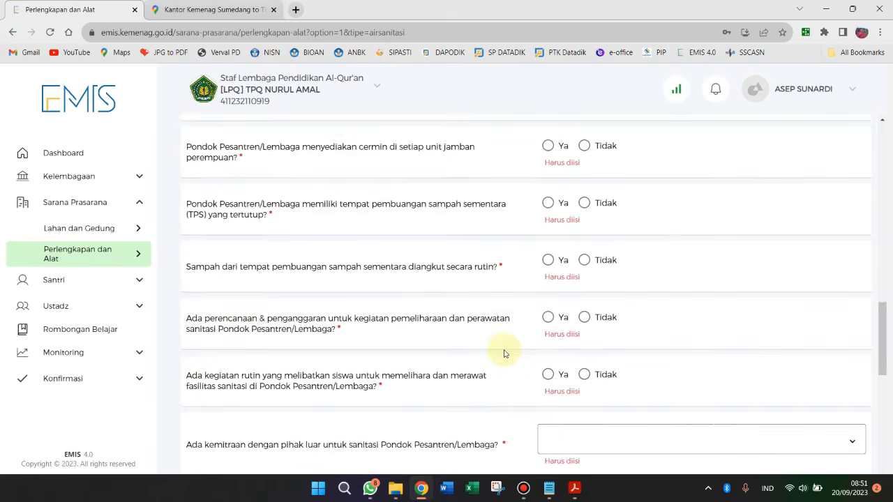
scroll(505, 349, up, 5)
scroll(514, 354, down, 5)
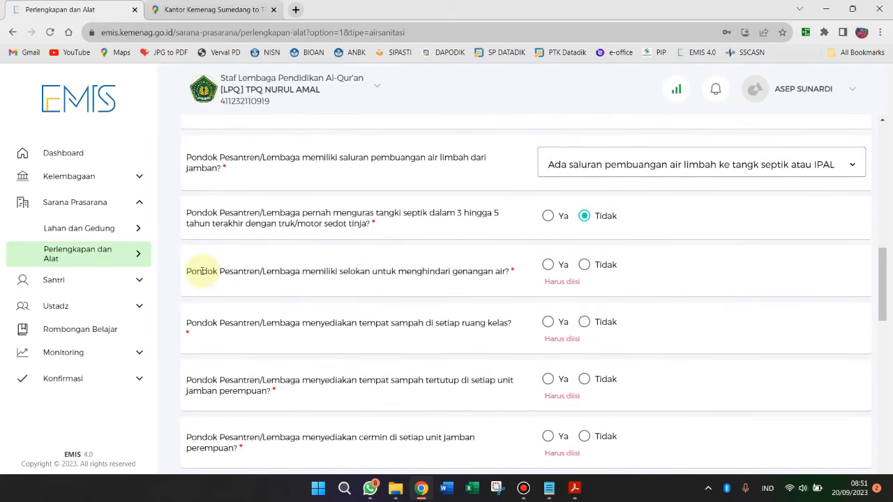
- Answer Ya for classroom bins and Tidak for drain, covered bins, mirrors, waste site, collection
click(584, 267)
click(548, 314)
scroll(584, 305, down, 1)
click(584, 305)
scroll(585, 313, down, 1)
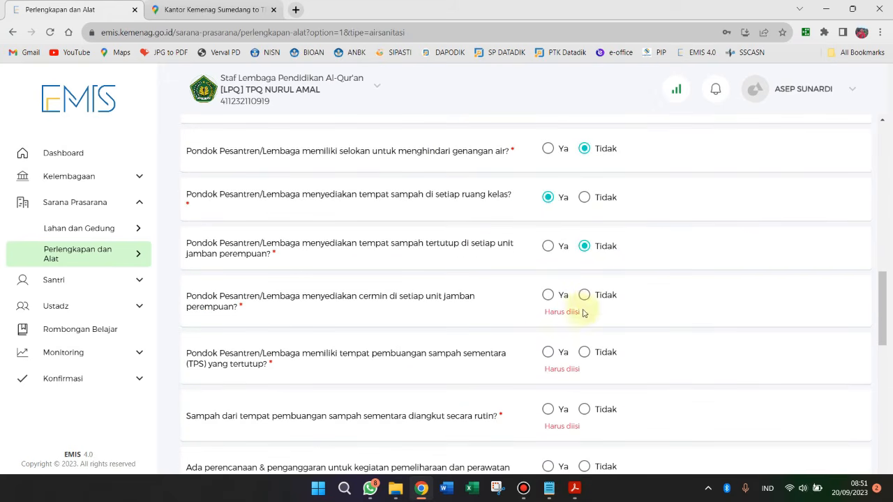
click(584, 295)
scroll(583, 293, down, 1)
click(584, 285)
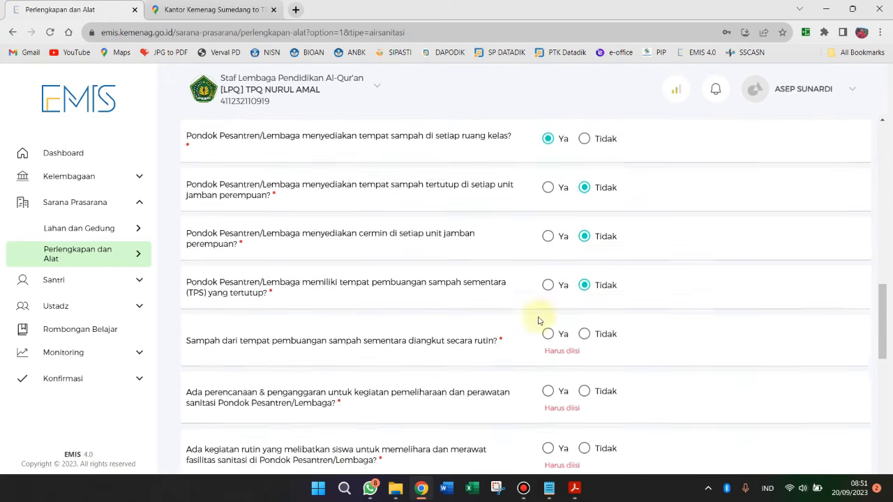
scroll(538, 321, down, 1)
scroll(454, 276, down, 1)
click(584, 219)
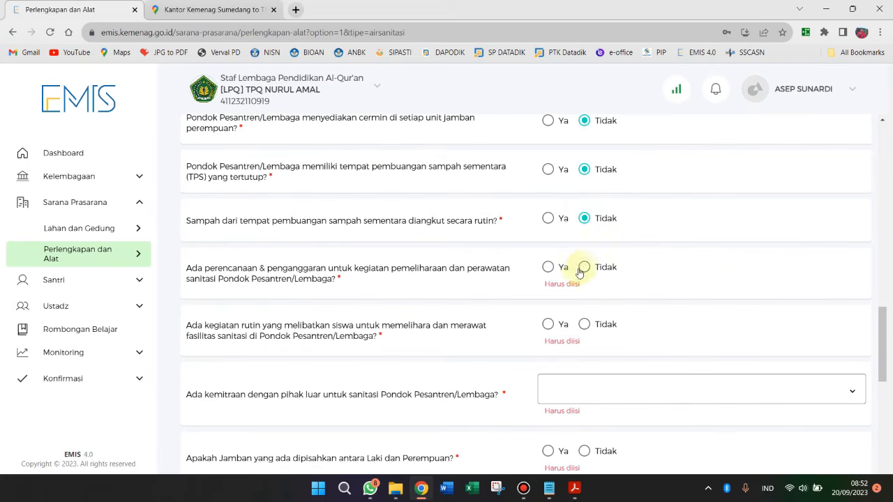
- Answer Ya for sanitation planning and student activities, and set partnership to Tidak ada
click(549, 267)
click(549, 314)
scroll(540, 279, down, 2)
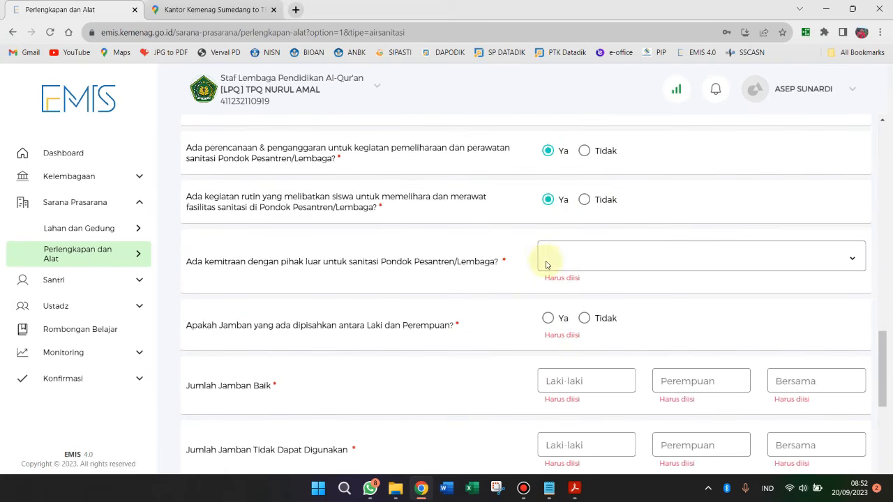
scroll(546, 264, down, 1)
click(719, 192)
click(645, 270)
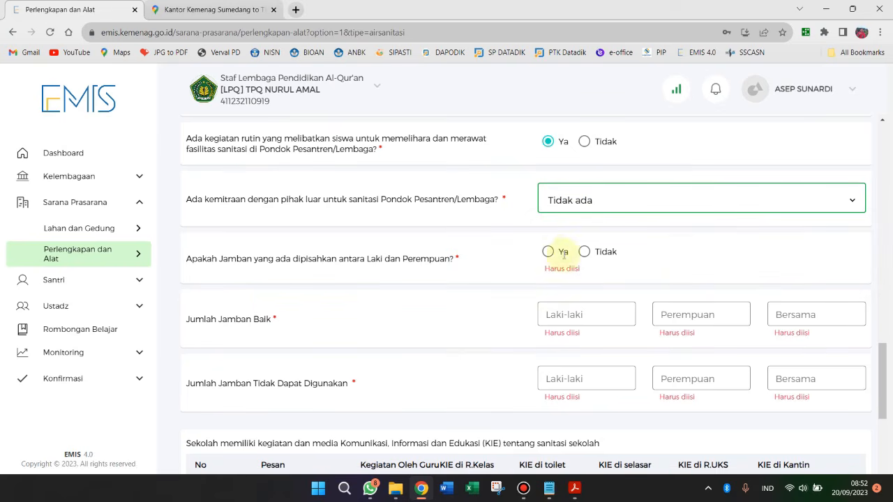
- Answer Tidak for separate toilets and enter toilet counts 0/0/1 good, 0/0/0 unusable
click(586, 252)
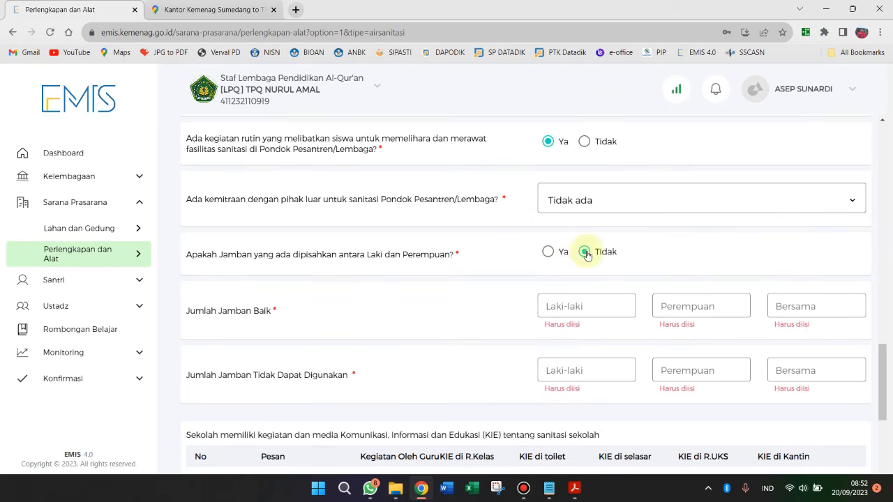
click(564, 310)
text(0)
key(Tab)
text(0)
key(Tab)
text(1)
key(Tab)
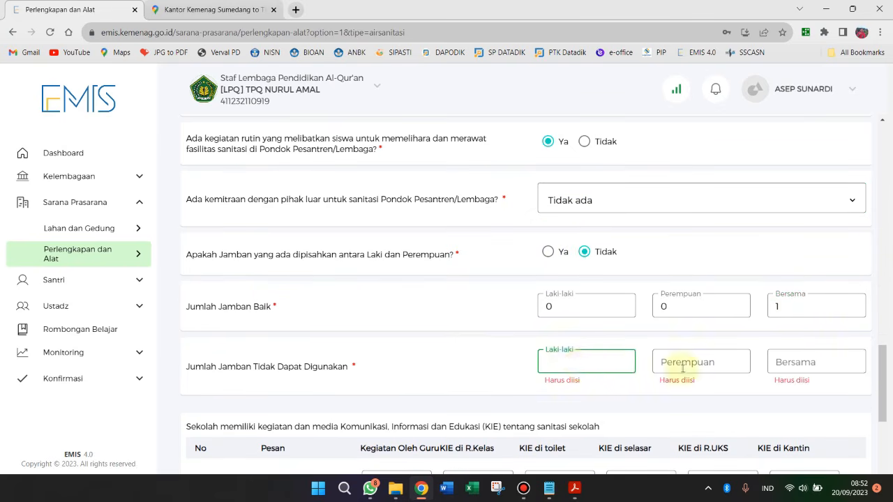
text(0)
key(Tab)
text(0)
key(Tab)
text(0)
scroll(684, 356, down, 3)
click(417, 245)
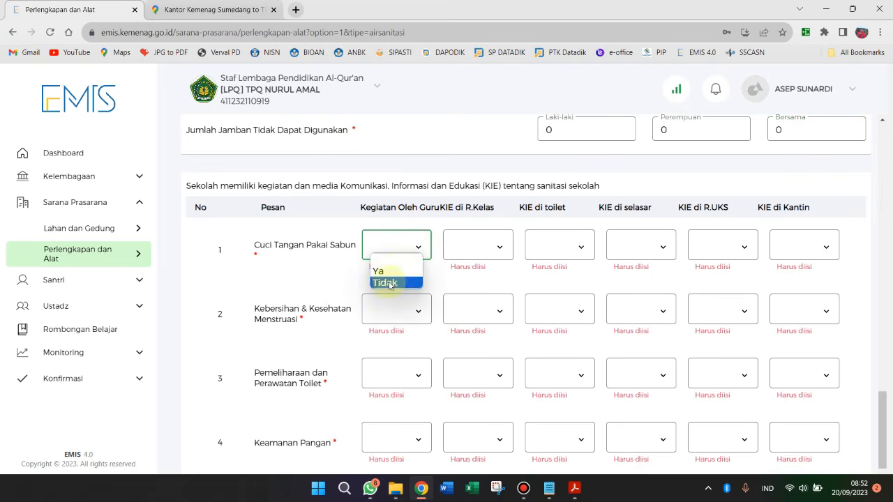
- Answer Tidak across row 1 of the KIE table, with Ya for KIE di toilet
click(388, 284)
click(494, 247)
click(470, 283)
click(573, 249)
click(557, 283)
click(657, 247)
click(636, 284)
click(740, 247)
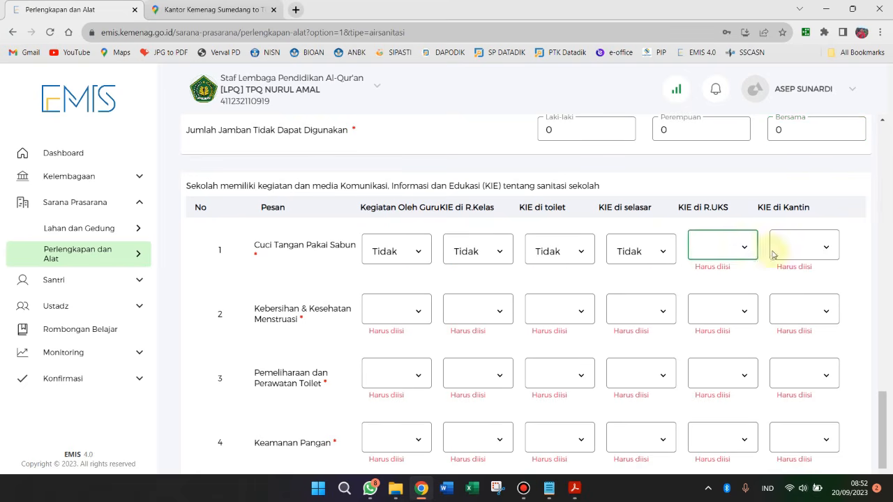
click(799, 287)
click(576, 249)
click(554, 272)
scroll(730, 158, down, 1)
click(415, 244)
- Set every row 2 KIE answer to Tidak
click(398, 281)
click(497, 244)
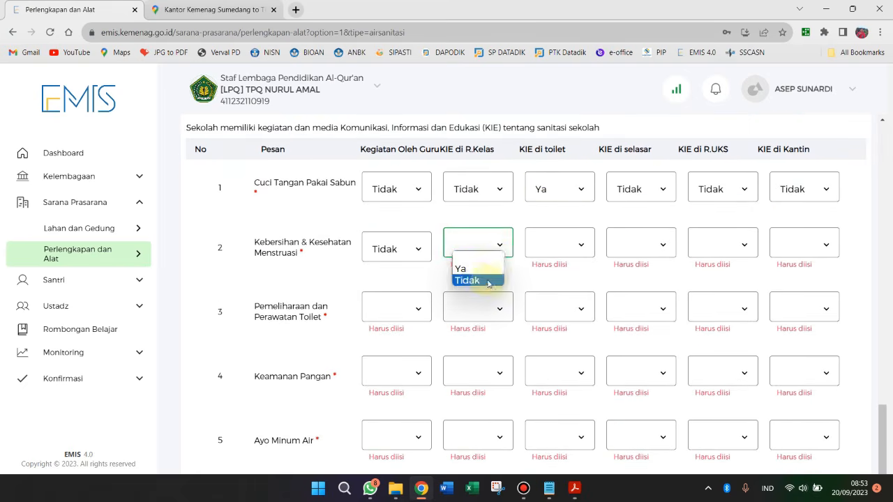
click(488, 283)
click(578, 246)
click(560, 280)
click(659, 247)
click(643, 280)
click(741, 247)
click(724, 281)
- Answer Tidak across row 3, choosing Ya for KIE di toilet
click(821, 247)
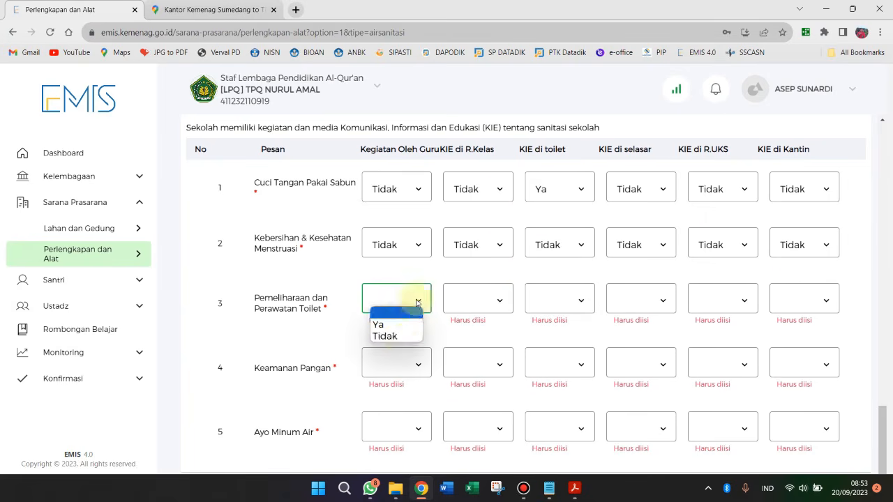
click(385, 335)
click(477, 300)
click(466, 335)
click(580, 302)
click(548, 325)
click(638, 300)
click(630, 336)
click(712, 336)
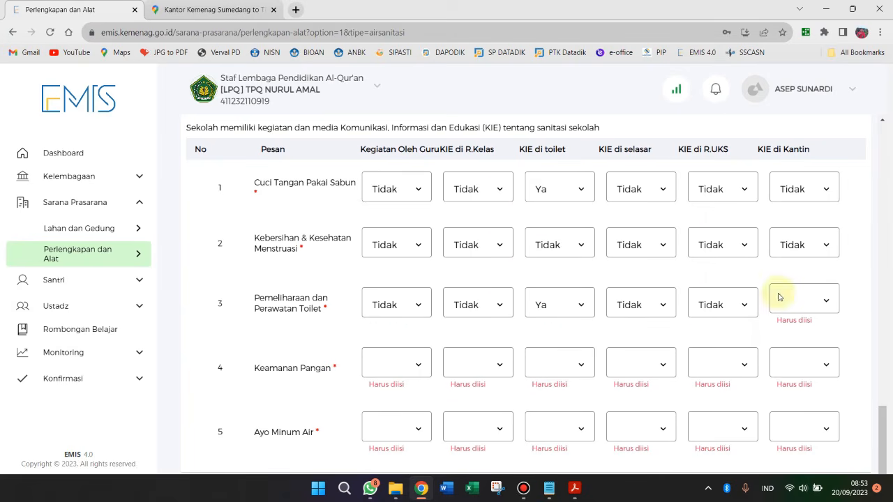
click(779, 297)
click(795, 331)
- Set every row 4 KIE answer to Tidak
scroll(432, 343, down, 1)
click(408, 317)
click(388, 346)
click(497, 311)
click(485, 343)
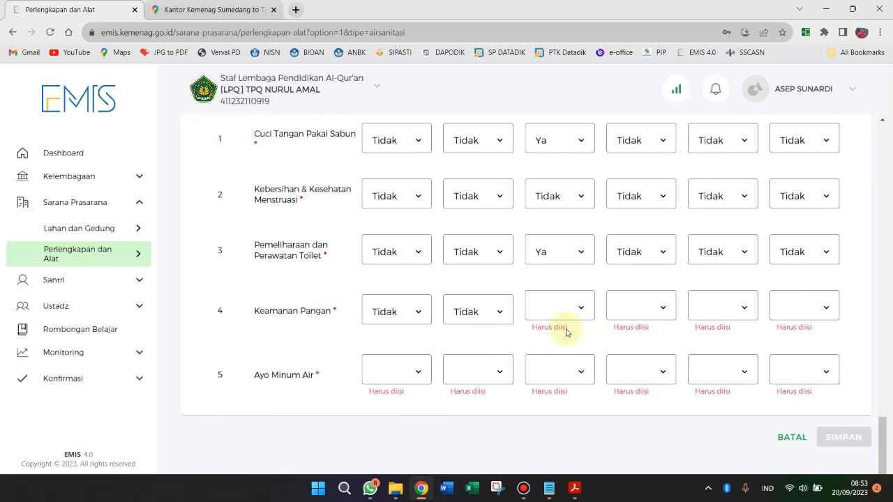
click(572, 310)
click(550, 342)
click(651, 308)
click(632, 342)
click(718, 310)
click(713, 341)
click(807, 310)
click(794, 342)
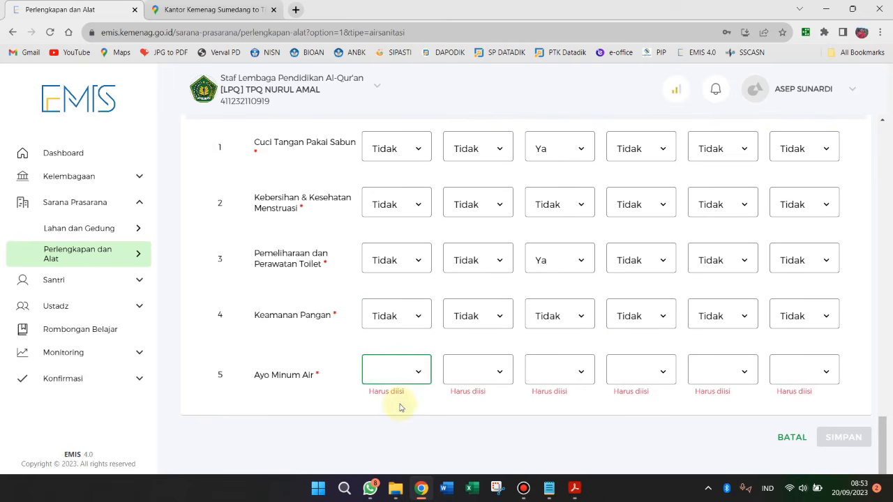
- Set every row 5 KIE answer to Tidak and look over the finished table
click(489, 371)
click(466, 409)
click(584, 373)
click(547, 409)
click(644, 370)
click(630, 409)
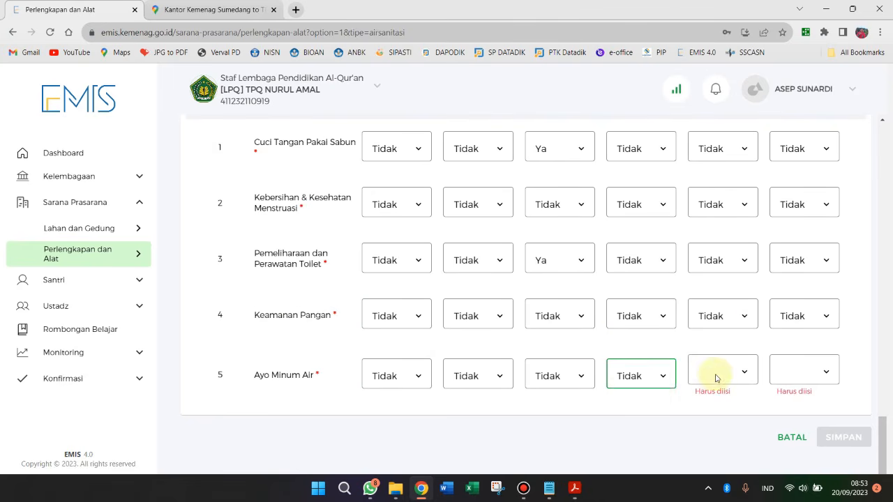
click(716, 377)
click(712, 408)
click(796, 372)
click(790, 409)
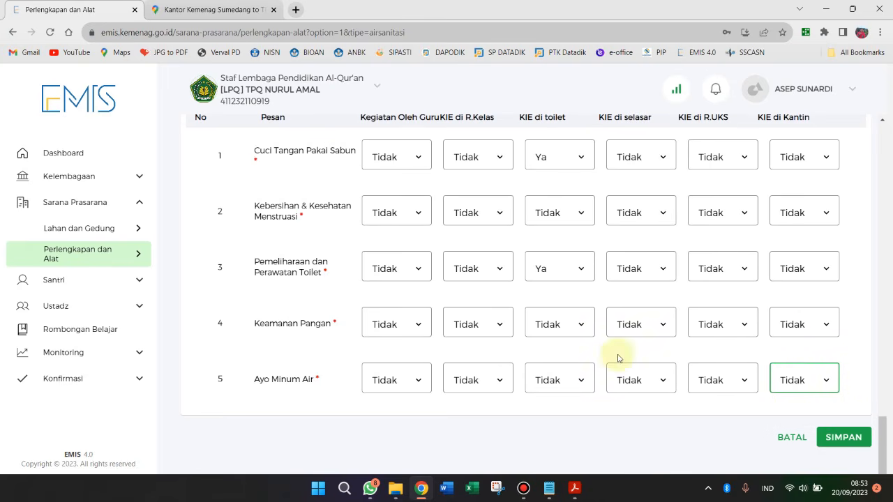
scroll(603, 366, up, 1)
scroll(603, 366, down, 1)
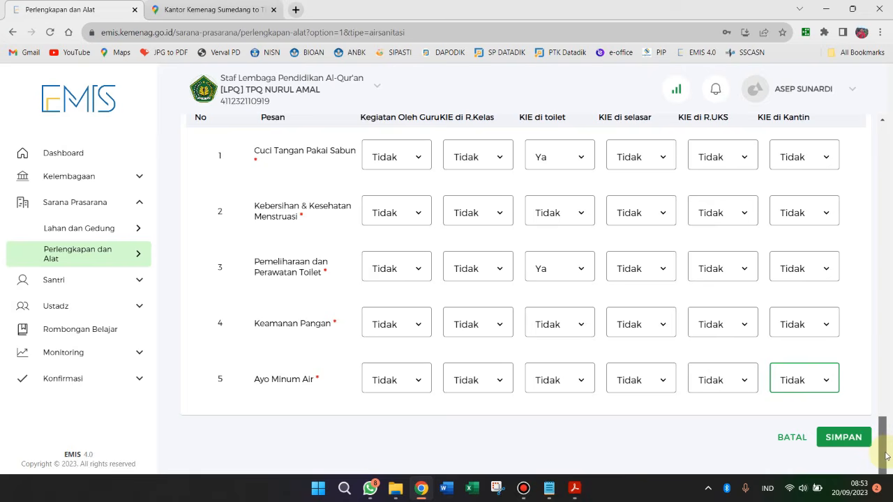
mouse_move(886, 456)
mouse_down()
mouse_move(885, 150)
mouse_move(888, 466)
mouse_up()
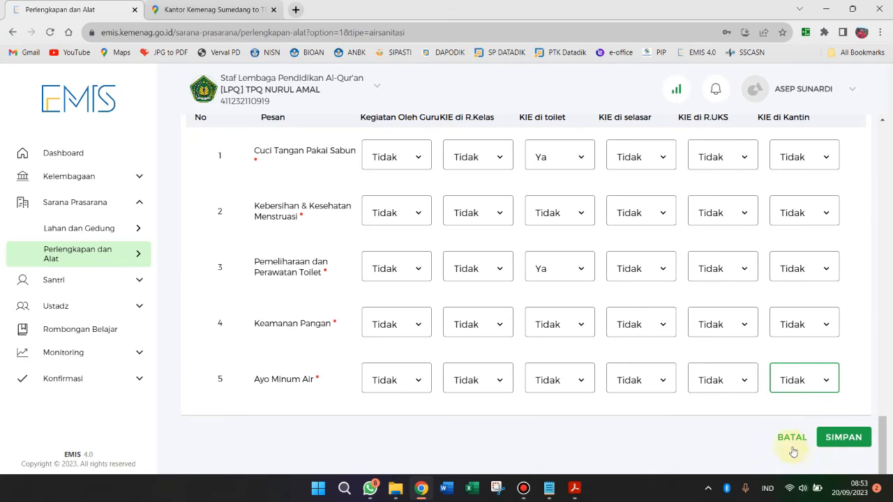
- Save the sanitation form with SIMPAN, close the success message with TUTUP, and bring up Bandicam
click(843, 442)
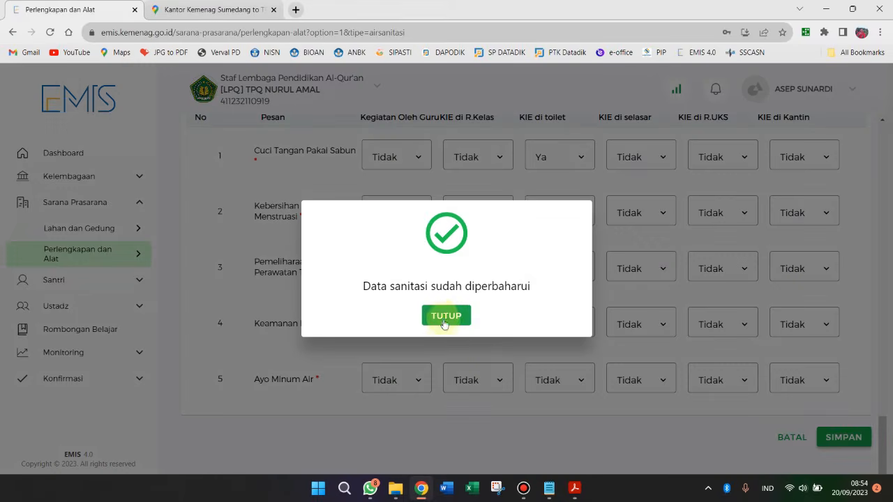
click(444, 318)
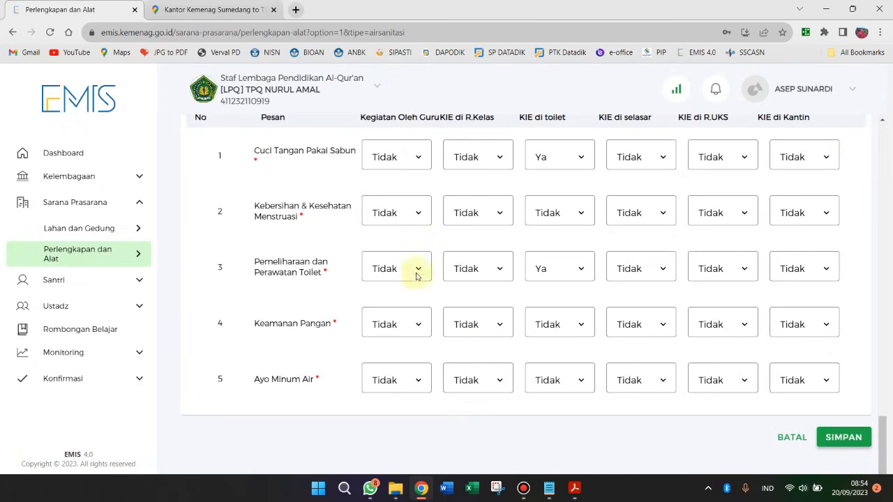
scroll(331, 307, up, 2)
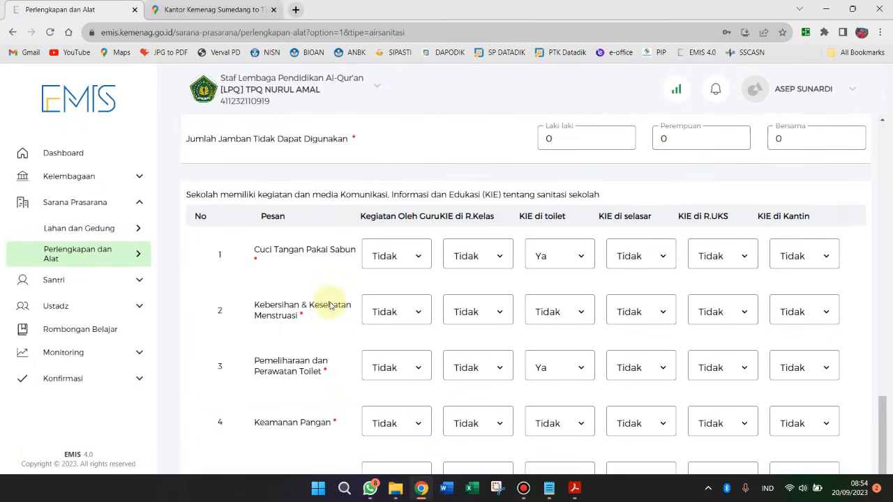
scroll(330, 302, down, 2)
scroll(334, 293, up, 6)
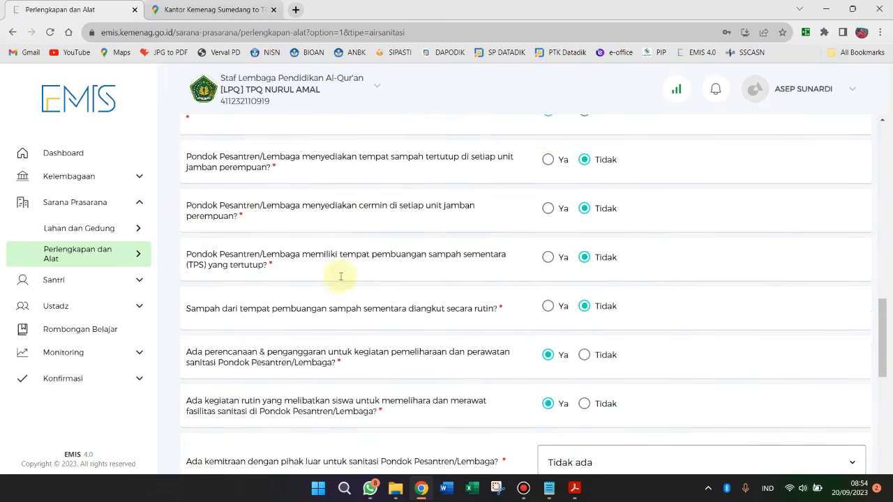
scroll(341, 276, up, 3)
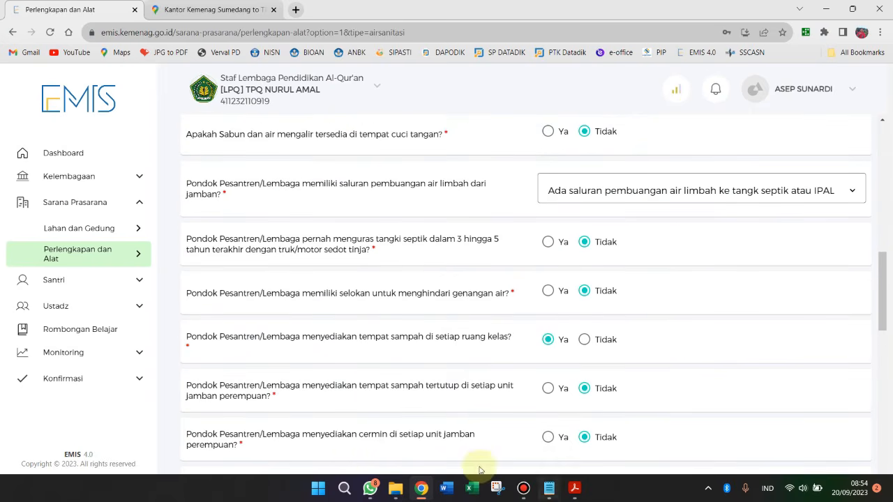
click(523, 488)
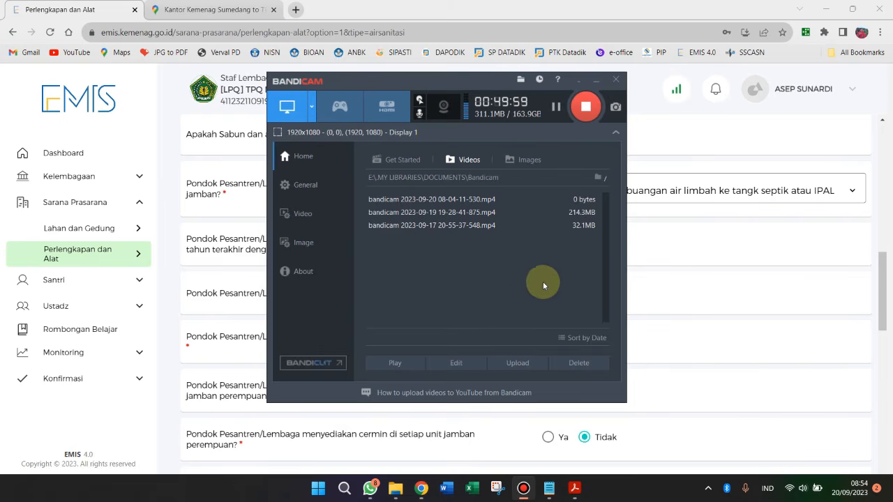
- Minimize the Bandicam window to reveal the saved EMIS form
click(595, 80)
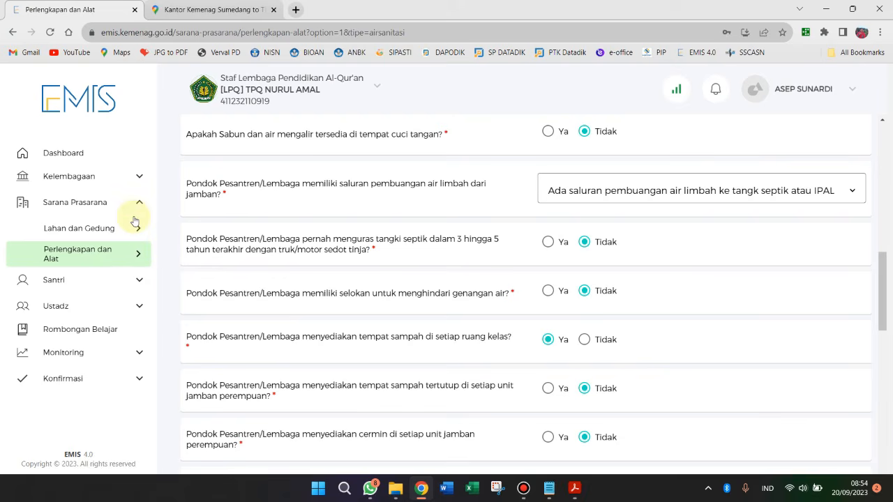
- Expand the Kelembagaan section in the EMIS sidebar
click(87, 182)
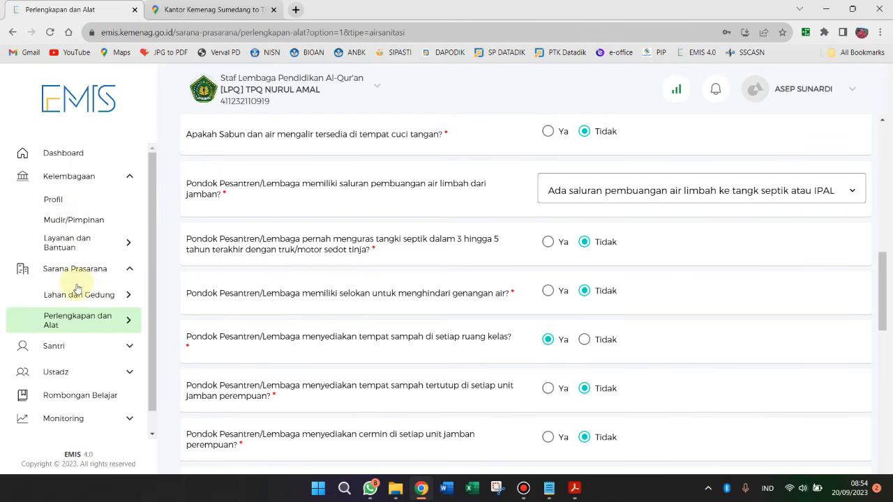
mouse_move(77, 299)
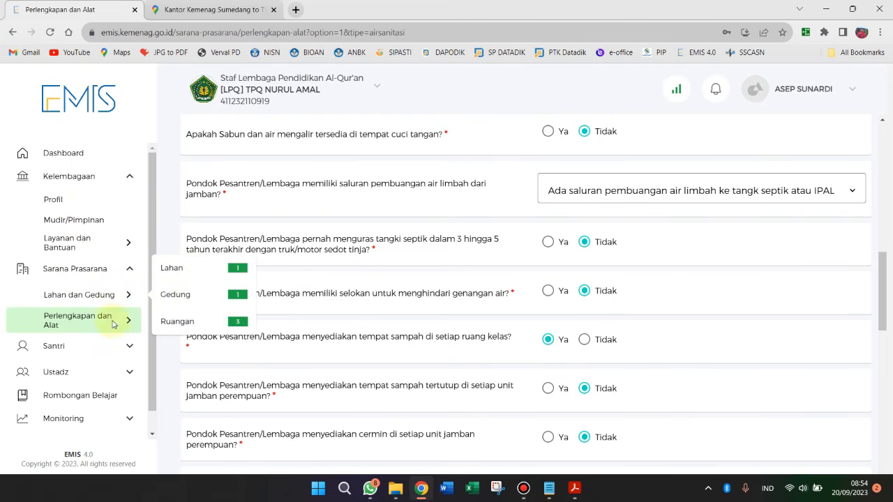
mouse_move(99, 321)
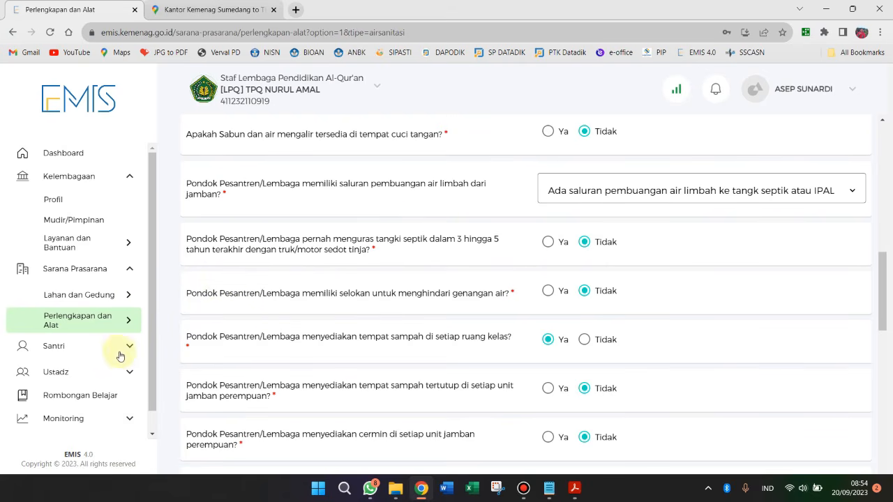
- Review the saved form, then stop the Bandicam screen recording
scroll(77, 354, down, 1)
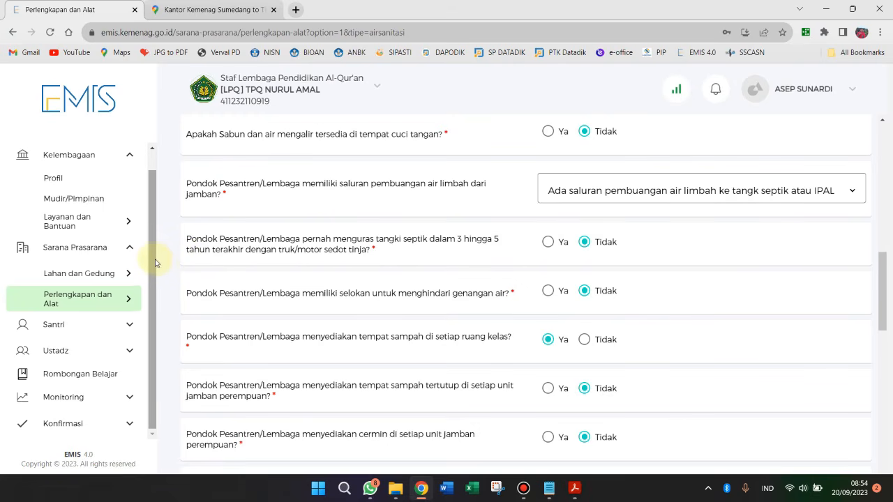
drag(155, 258, 170, 282)
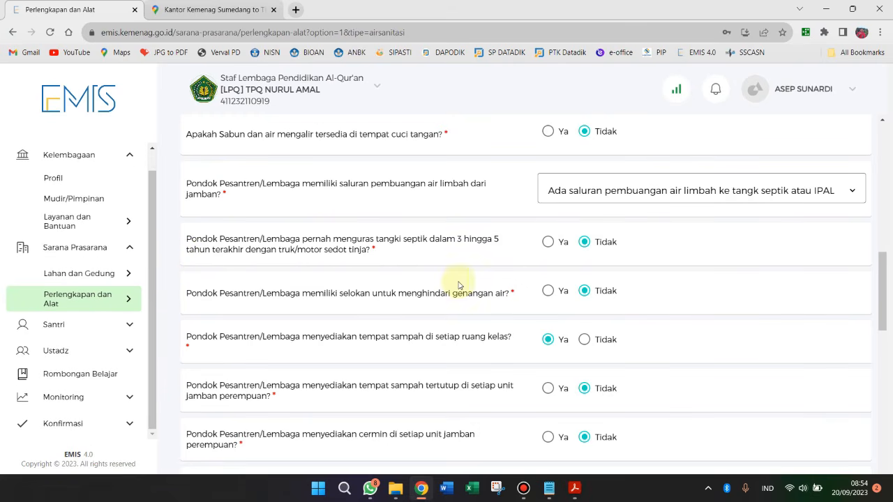
scroll(354, 325, down, 2)
scroll(351, 328, down, 3)
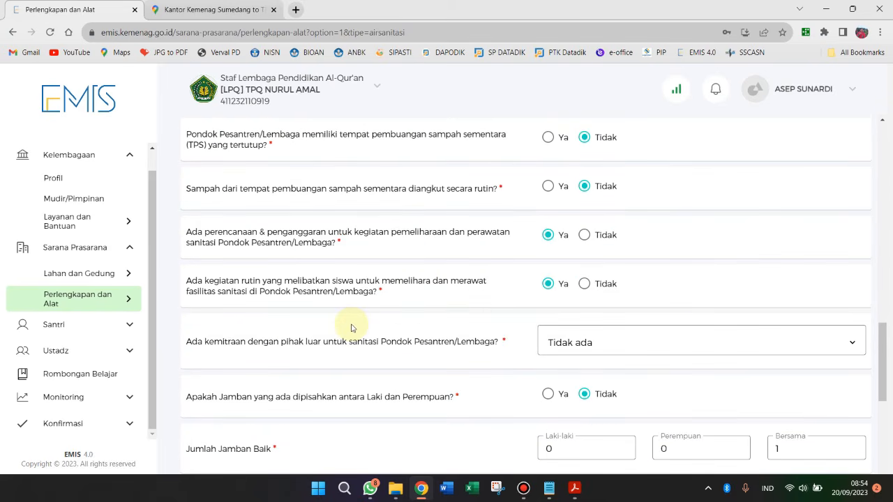
scroll(351, 327, up, 10)
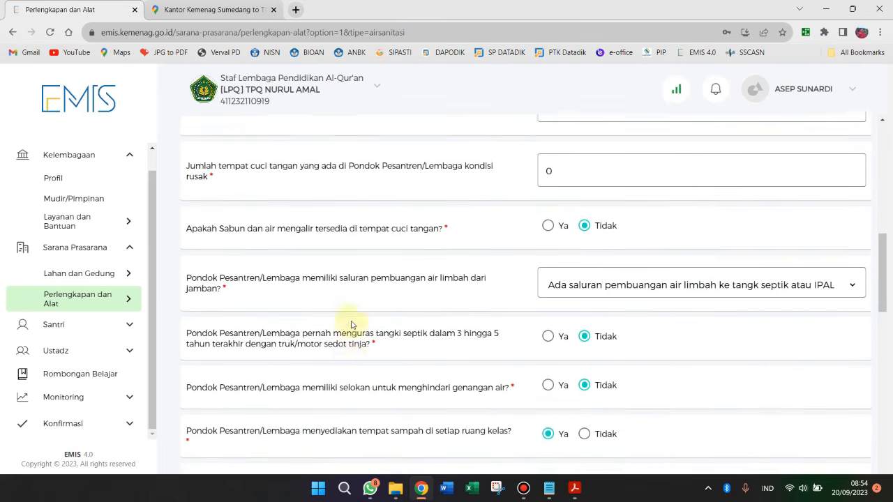
scroll(352, 325, down, 10)
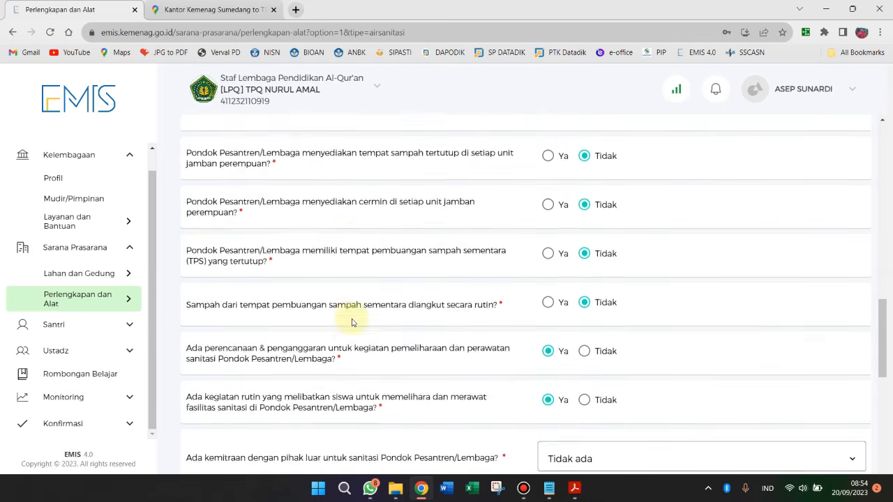
scroll(351, 323, down, 4)
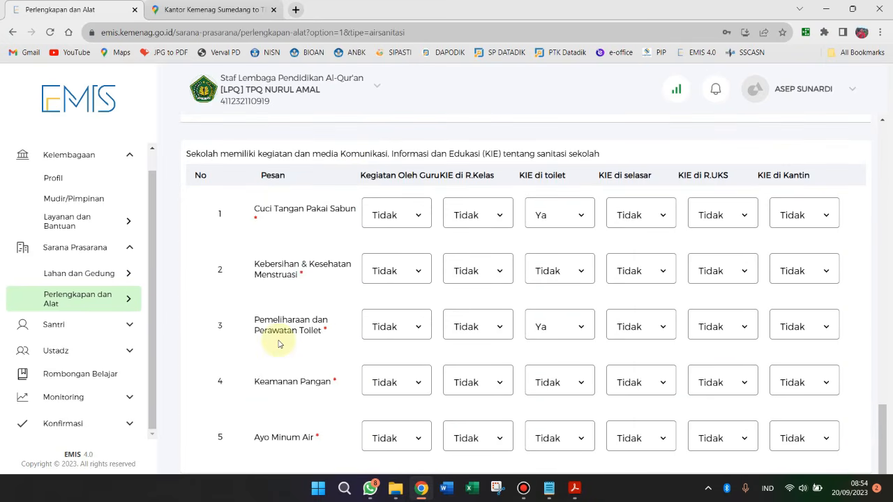
scroll(187, 362, down, 1)
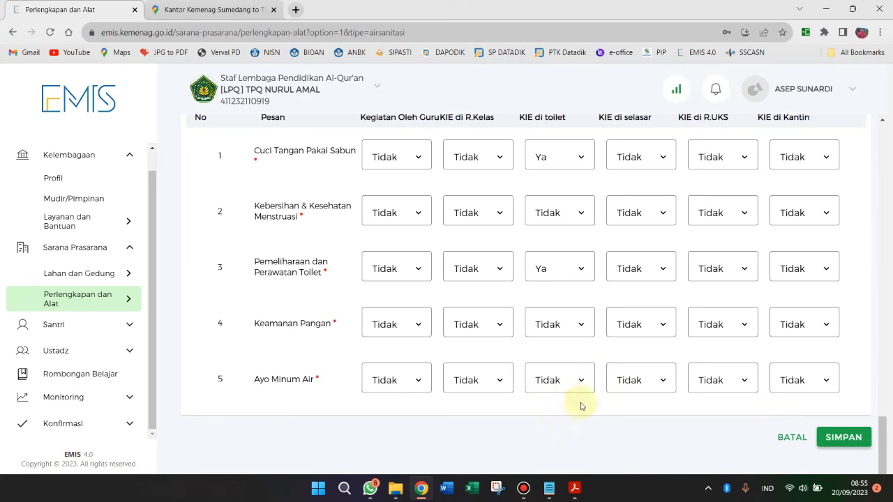
click(523, 487)
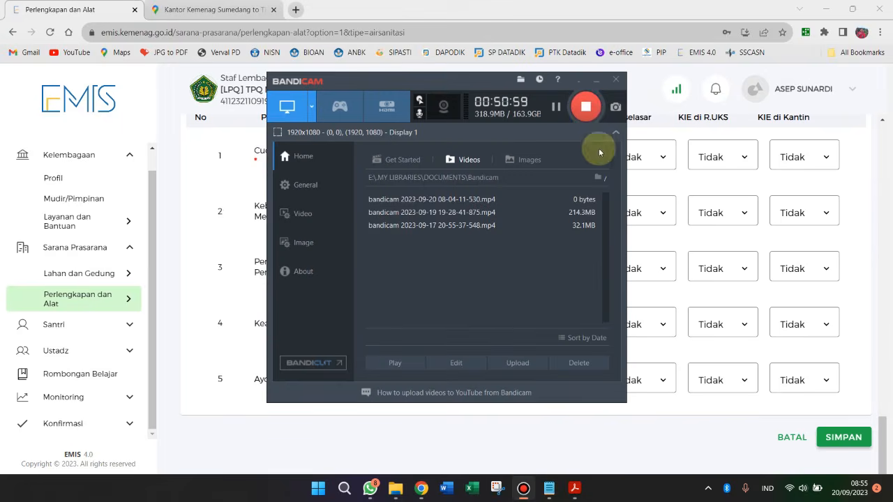
click(585, 110)
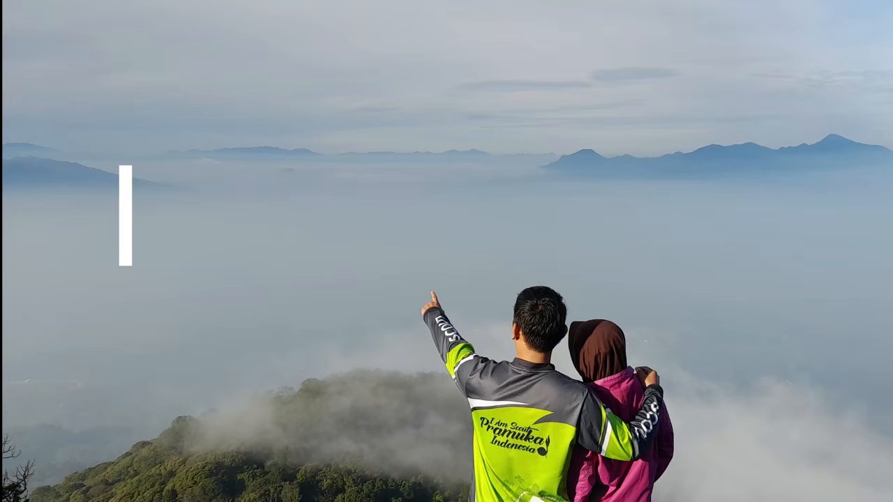